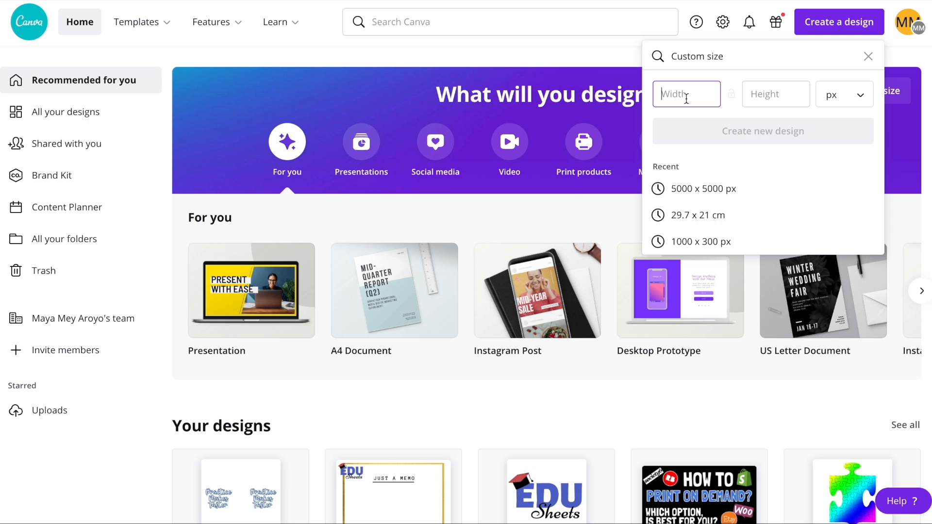
Create a new custom-size design 3500 px wide and 5000 px high
{"action": "type", "text": "00"}
{"action": "key", "text": "Tab"}
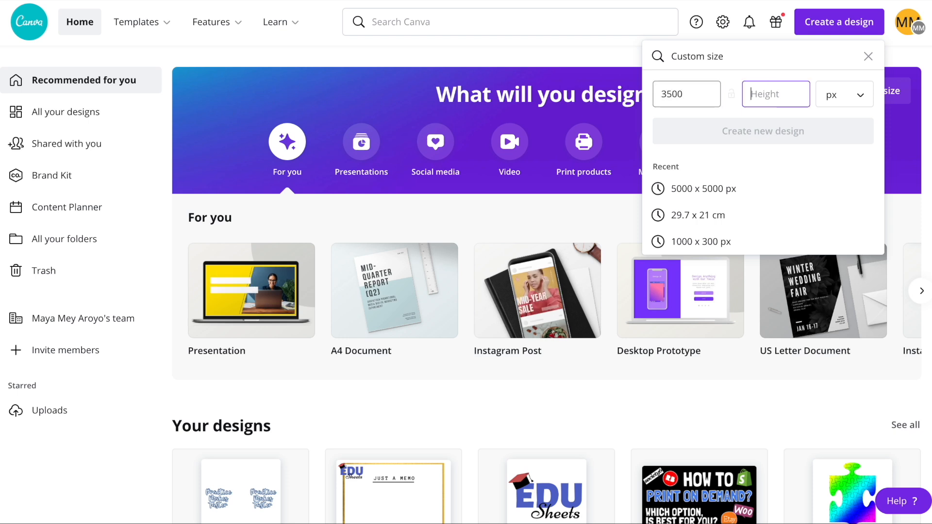
{"action": "type", "text": "5000"}
{"action": "key", "text": "Return"}
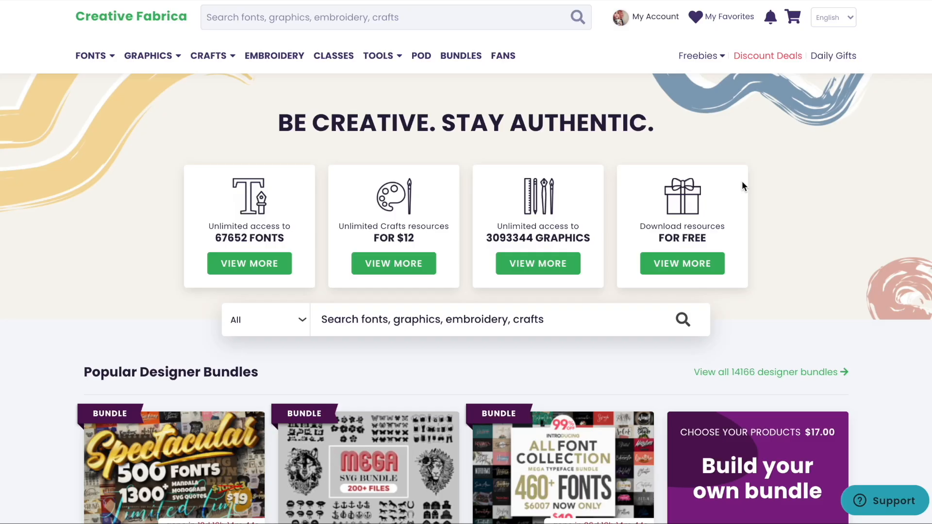
Switch to Creative Fabrica and look over the home page's bundles, fonts, graphics and graphics categories
{"action": "scroll", "coordinate": [742, 186], "scroll_direction": "down", "scroll_amount": 8}
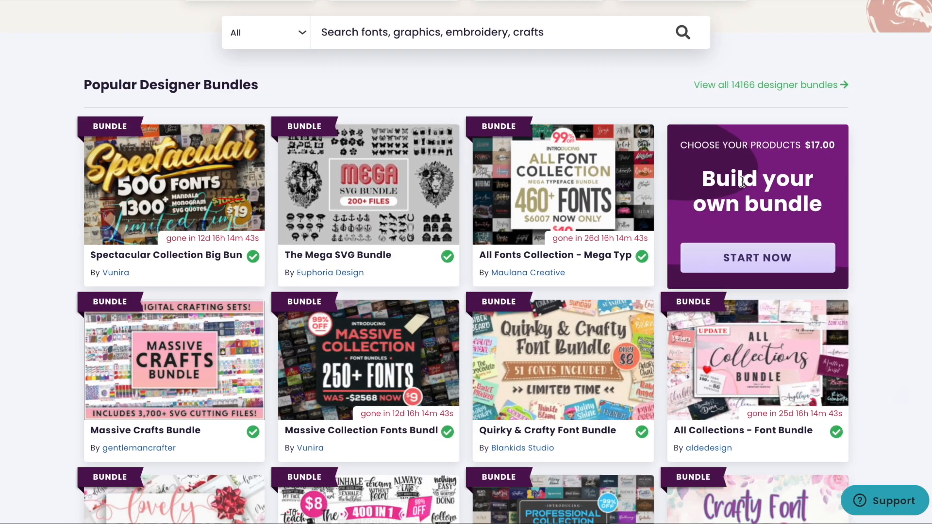
{"action": "scroll", "coordinate": [743, 186], "scroll_direction": "down", "scroll_amount": 12}
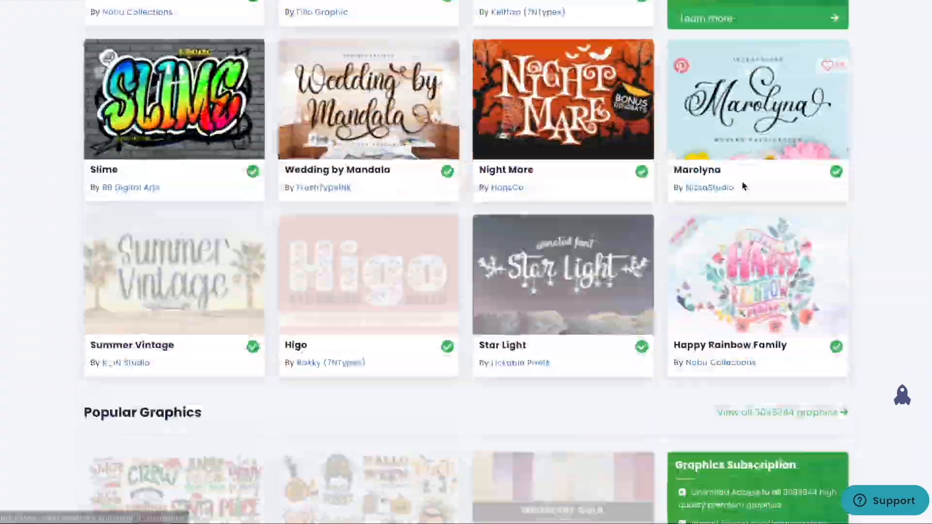
{"action": "scroll", "coordinate": [743, 186], "scroll_direction": "down", "scroll_amount": 9}
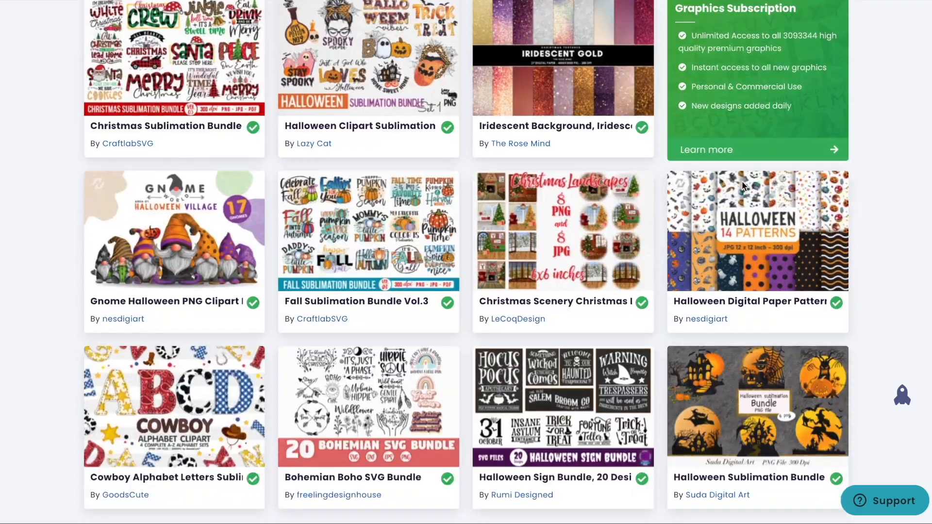
{"action": "scroll", "coordinate": [743, 186], "scroll_direction": "up", "scroll_amount": 20}
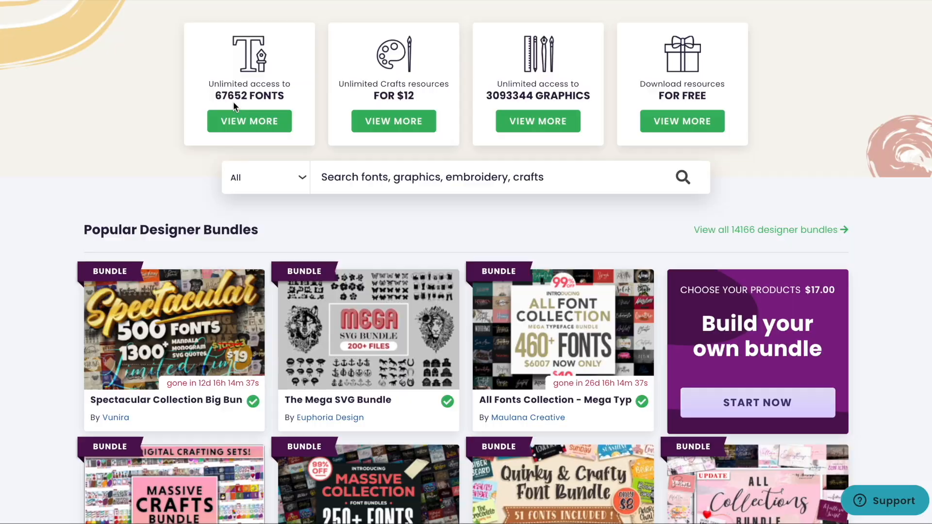
{"action": "scroll", "coordinate": [233, 101], "scroll_direction": "up", "scroll_amount": 3}
{"action": "mouse_move", "coordinate": [158, 64]}
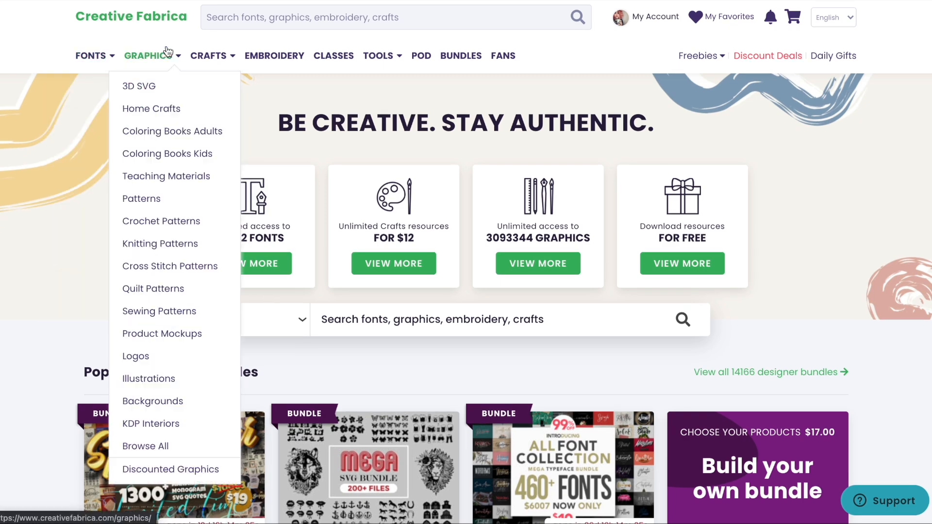
Open the Print On Demand assets page and look through its graphics, fonts and licence FAQ
{"action": "left_click", "coordinate": [421, 57]}
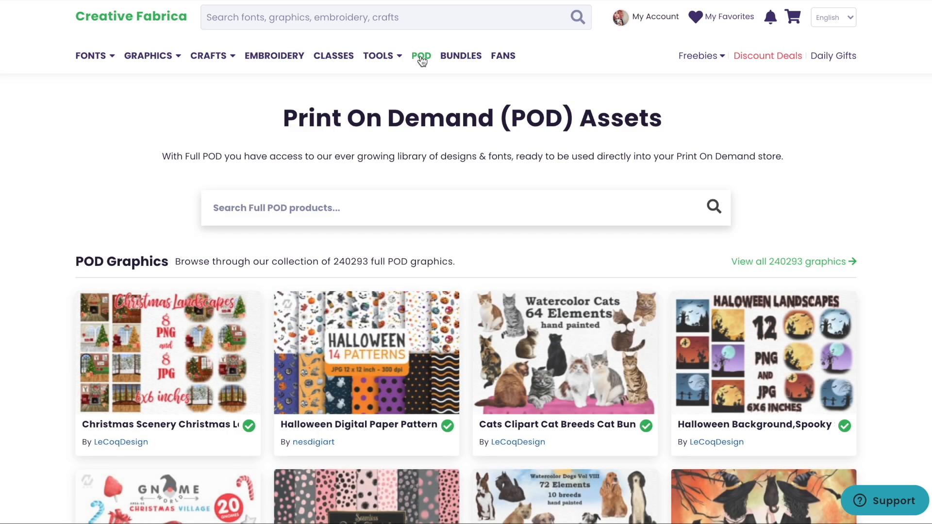
{"action": "scroll", "coordinate": [631, 159], "scroll_direction": "down", "scroll_amount": 5}
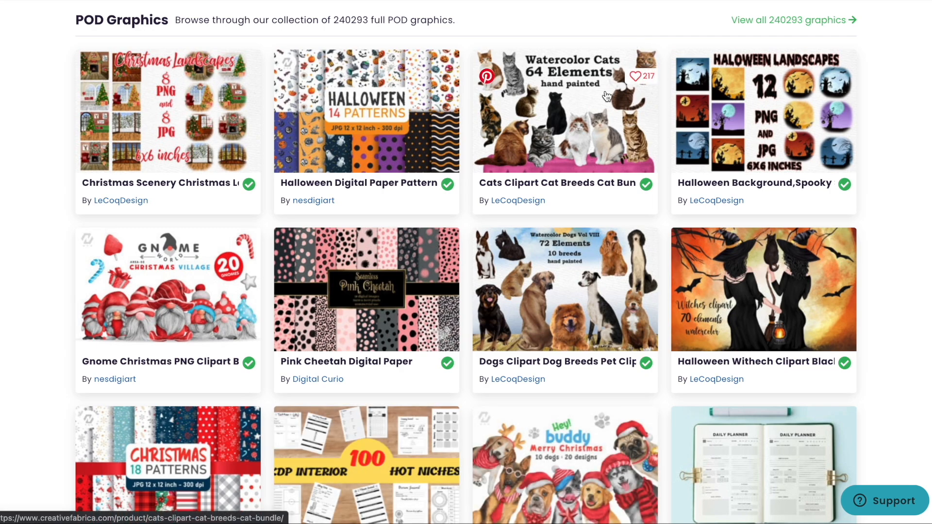
{"action": "scroll", "coordinate": [597, 146], "scroll_direction": "down", "scroll_amount": 5}
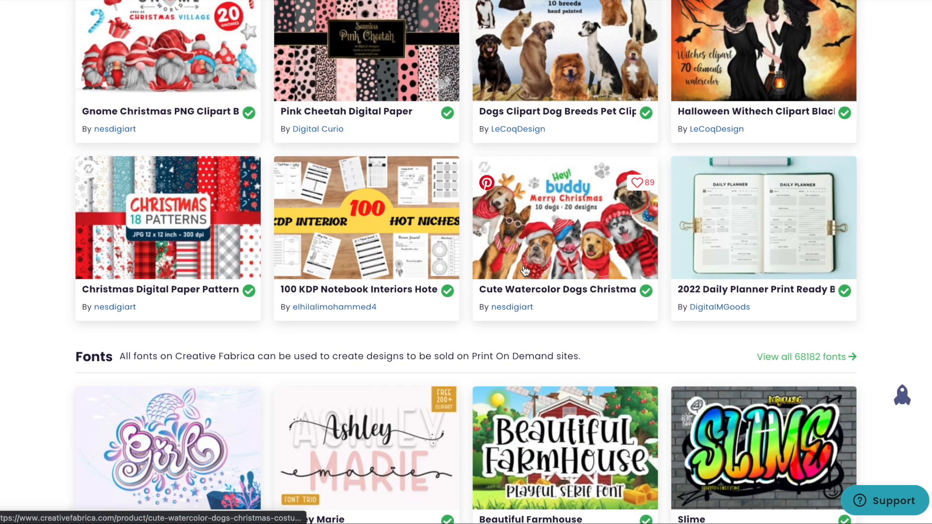
{"action": "scroll", "coordinate": [524, 270], "scroll_direction": "up", "scroll_amount": 4}
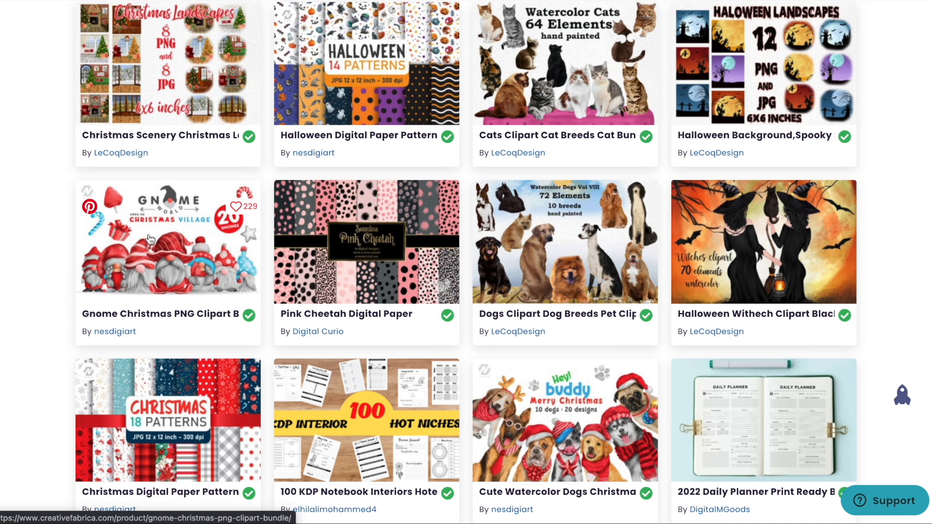
{"action": "scroll", "coordinate": [155, 219], "scroll_direction": "down", "scroll_amount": 1}
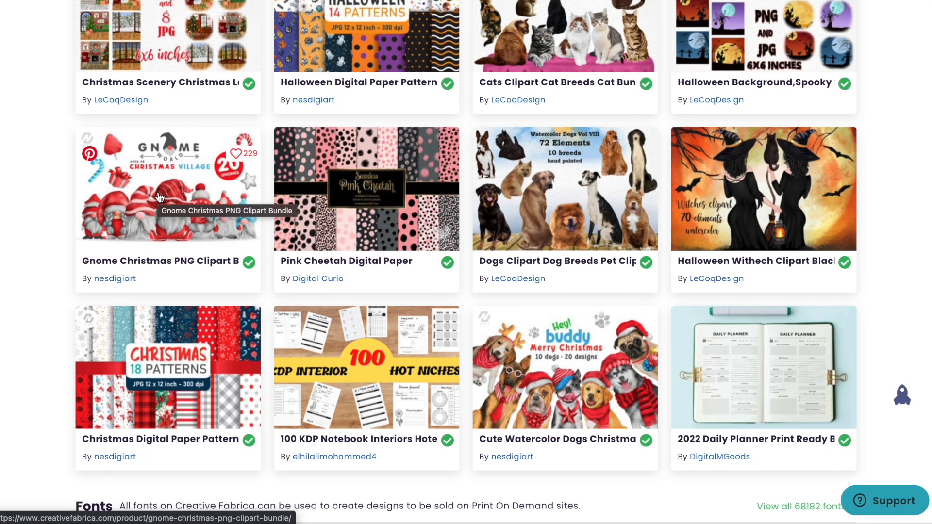
{"action": "scroll", "coordinate": [370, 194], "scroll_direction": "down", "scroll_amount": 8}
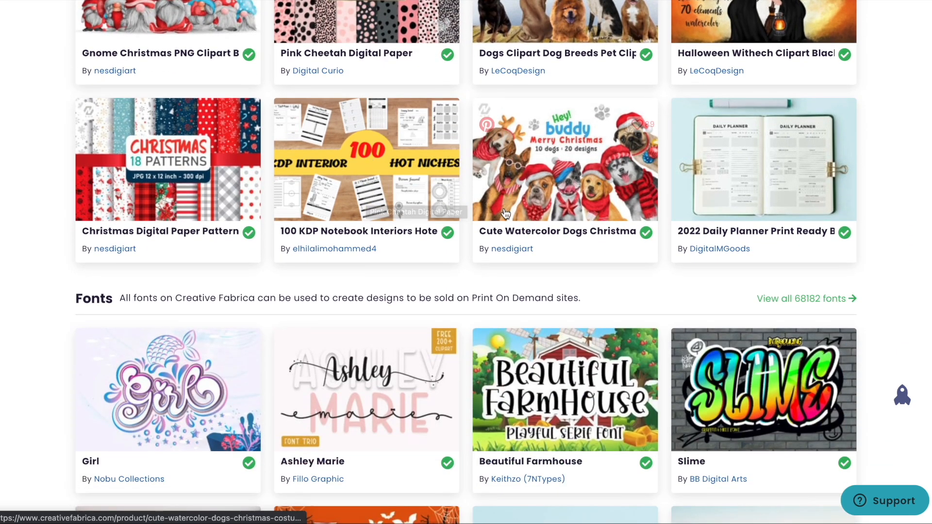
{"action": "scroll", "coordinate": [504, 209], "scroll_direction": "down", "scroll_amount": 9}
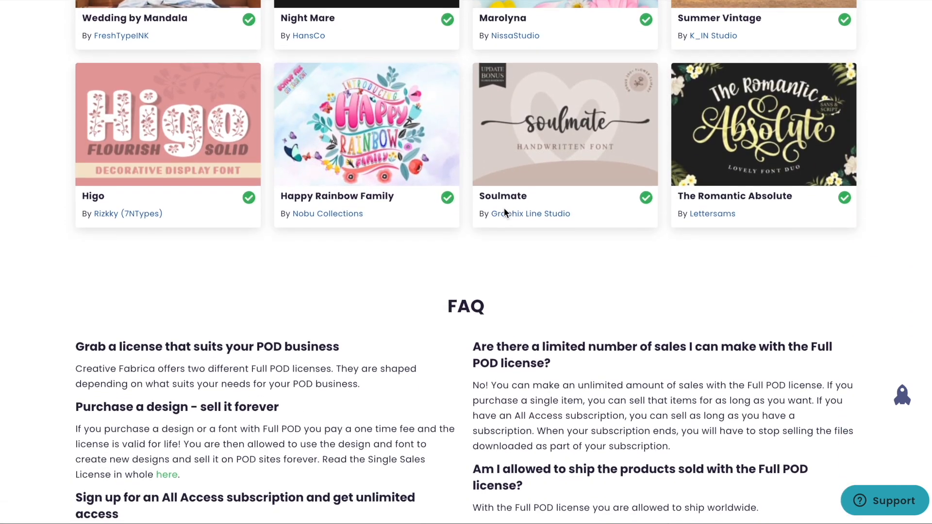
{"action": "scroll", "coordinate": [504, 210], "scroll_direction": "up", "scroll_amount": 20}
{"action": "scroll", "coordinate": [504, 213], "scroll_direction": "down", "scroll_amount": 1}
Search the Full POD products for "halloween" and filter the results to the Graphics type
{"action": "left_click", "coordinate": [346, 199]}
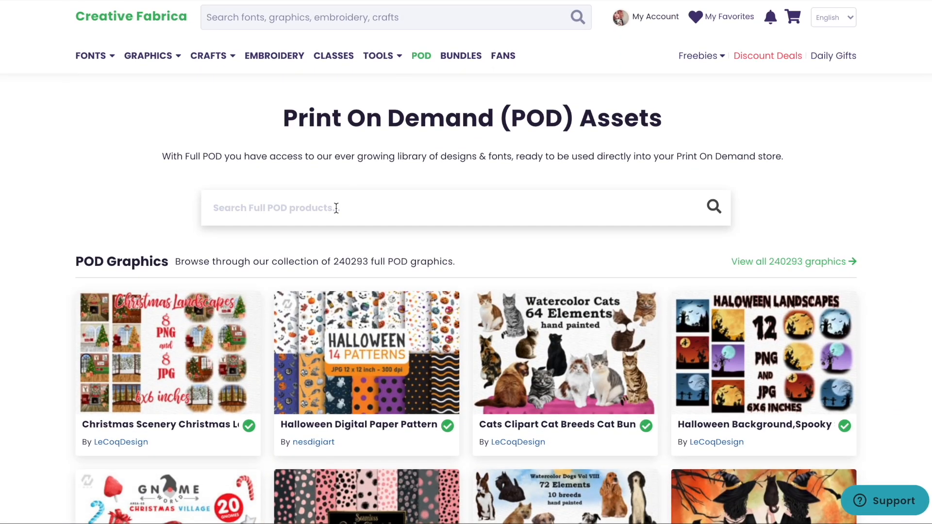
{"action": "type", "text": "halloween&nbsp;"}
{"action": "key", "text": "Return"}
{"action": "scroll", "coordinate": [117, 270], "scroll_direction": "down", "scroll_amount": 14}
{"action": "scroll", "coordinate": [118, 269], "scroll_direction": "up", "scroll_amount": 11}
{"action": "scroll", "coordinate": [118, 270], "scroll_direction": "up", "scroll_amount": 3}
{"action": "left_click", "coordinate": [87, 242]}
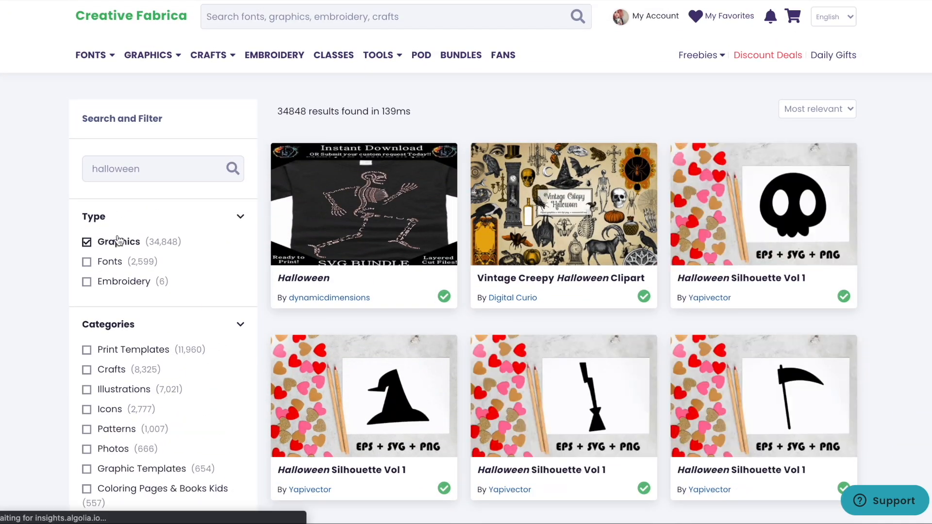
Narrow the halloween graphics to the Illustrations category and browse through the results
{"action": "scroll", "coordinate": [179, 230], "scroll_direction": "down", "scroll_amount": 10}
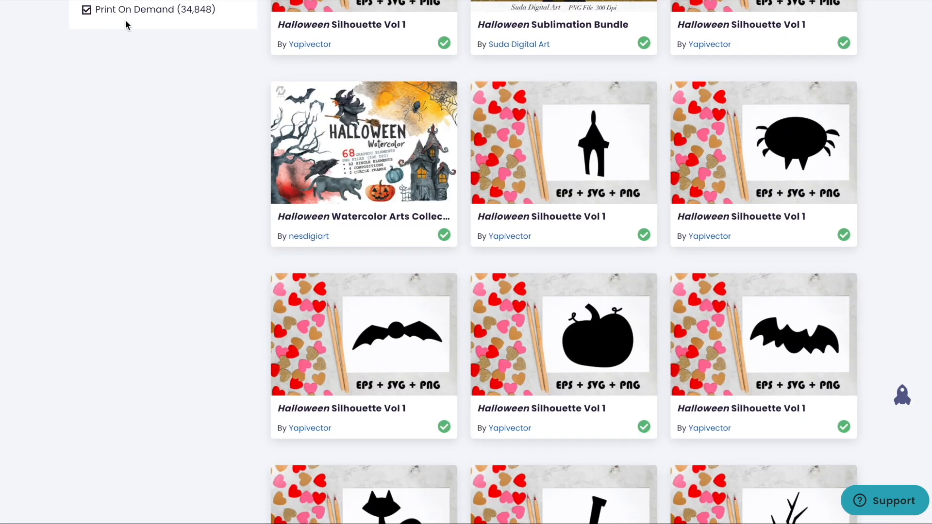
{"action": "scroll", "coordinate": [97, 223], "scroll_direction": "up", "scroll_amount": 4}
{"action": "scroll", "coordinate": [121, 233], "scroll_direction": "up", "scroll_amount": 10}
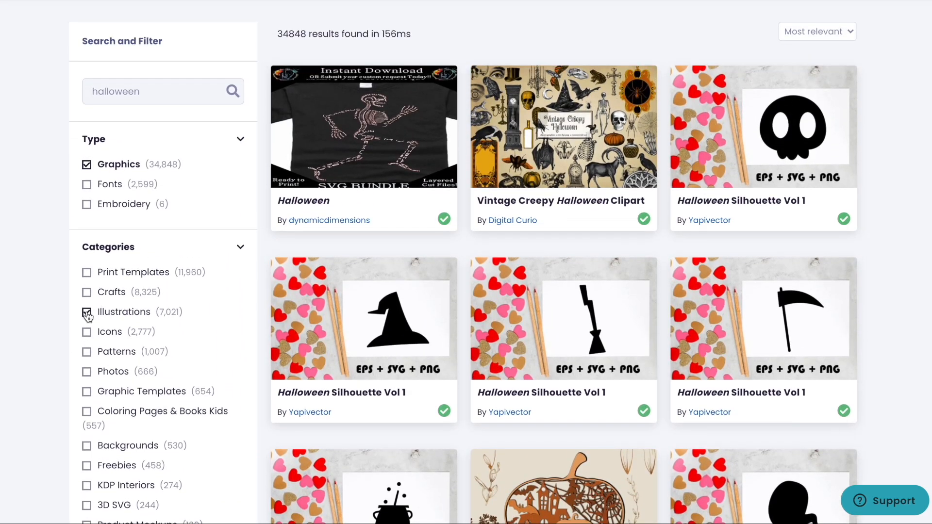
{"action": "left_click", "coordinate": [86, 312]}
{"action": "scroll", "coordinate": [183, 303], "scroll_direction": "down", "scroll_amount": 2}
{"action": "scroll", "coordinate": [185, 304], "scroll_direction": "down", "scroll_amount": 2}
{"action": "scroll", "coordinate": [246, 359], "scroll_direction": "up", "scroll_amount": 5}
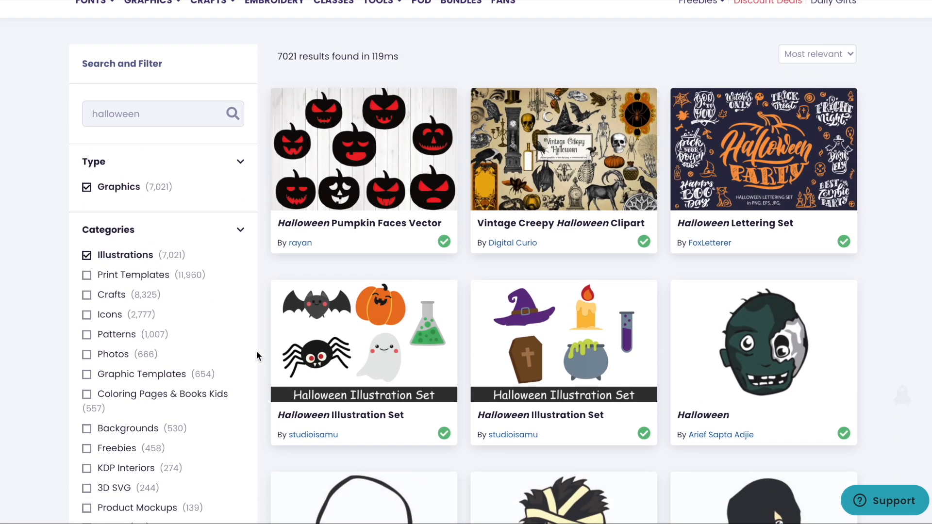
{"action": "scroll", "coordinate": [519, 234], "scroll_direction": "down", "scroll_amount": 12}
{"action": "scroll", "coordinate": [684, 188], "scroll_direction": "down", "scroll_amount": 8}
{"action": "scroll", "coordinate": [684, 188], "scroll_direction": "down", "scroll_amount": 5}
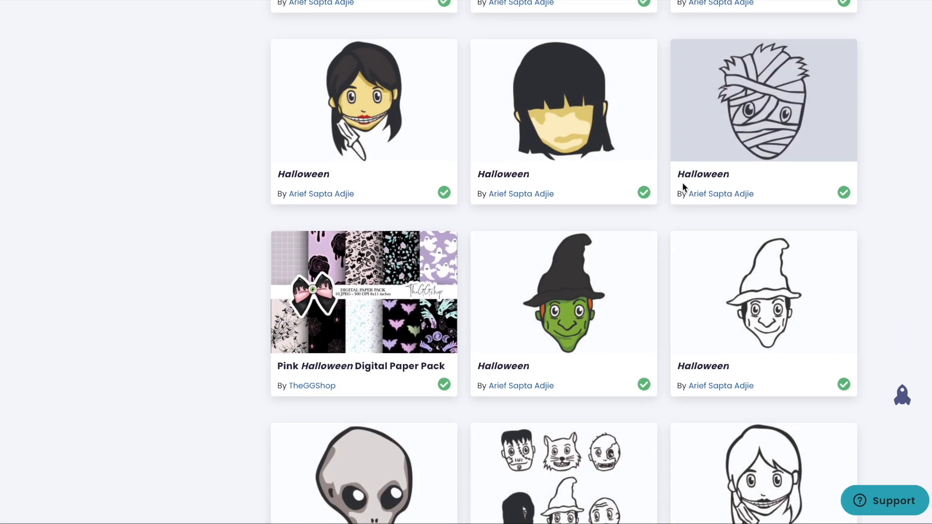
{"action": "scroll", "coordinate": [683, 182], "scroll_direction": "down", "scroll_amount": 15}
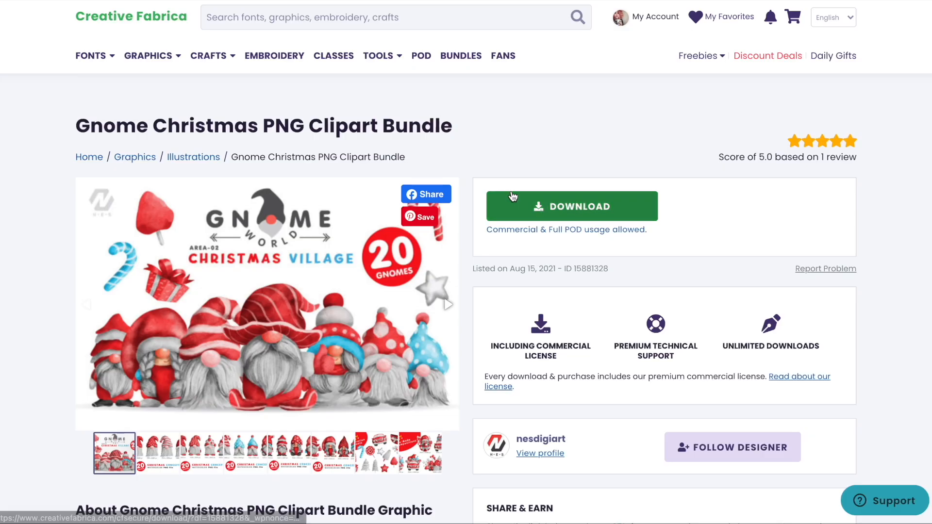
Download the Gnome Christmas PNG Clipart Bundle and the Halloween Mugs graphics, and extract both zip files
{"action": "left_click", "coordinate": [513, 196]}
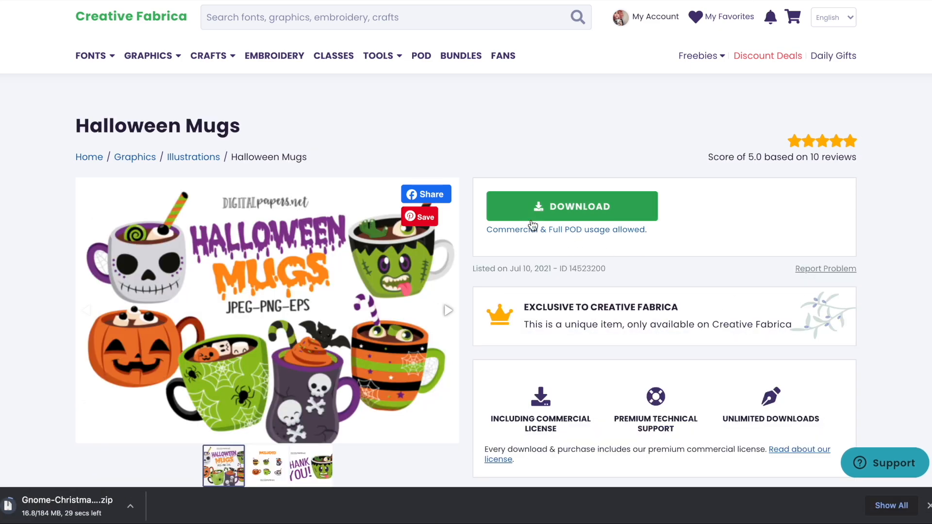
{"action": "left_click", "coordinate": [572, 214]}
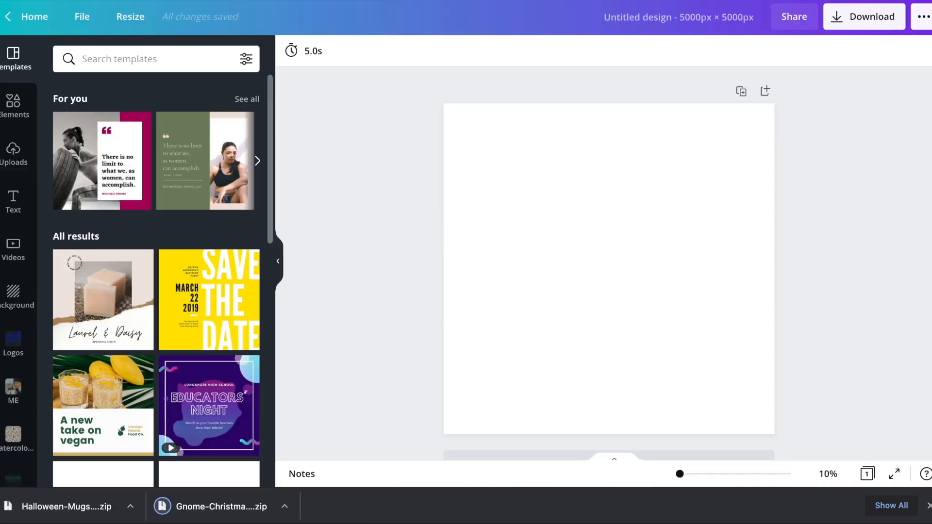
{"action": "left_click", "coordinate": [202, 506]}
{"action": "left_click", "coordinate": [59, 508]}
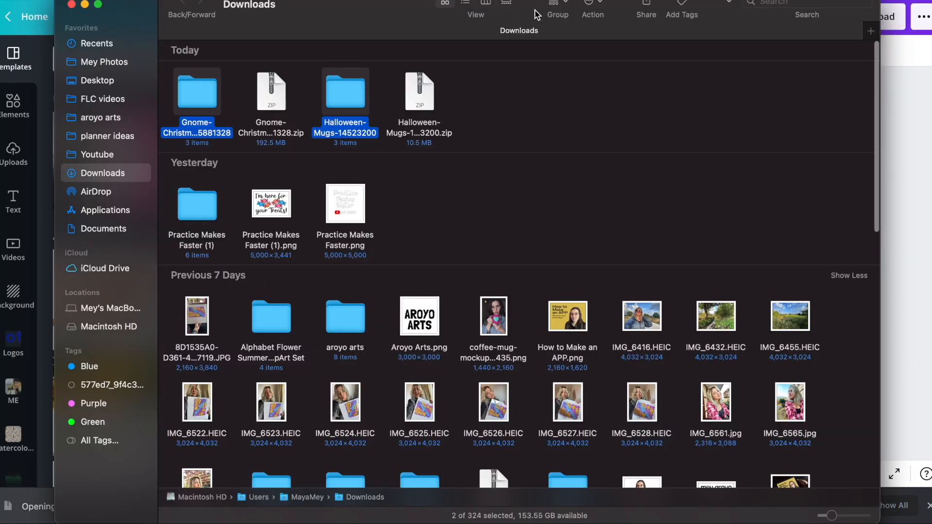
Open the PNG subfolder of the extracted Halloween-Mugs folder in Finder and position the window over the Canva design
{"action": "left_click", "coordinate": [465, 165]}
{"action": "double_click", "coordinate": [343, 92]}
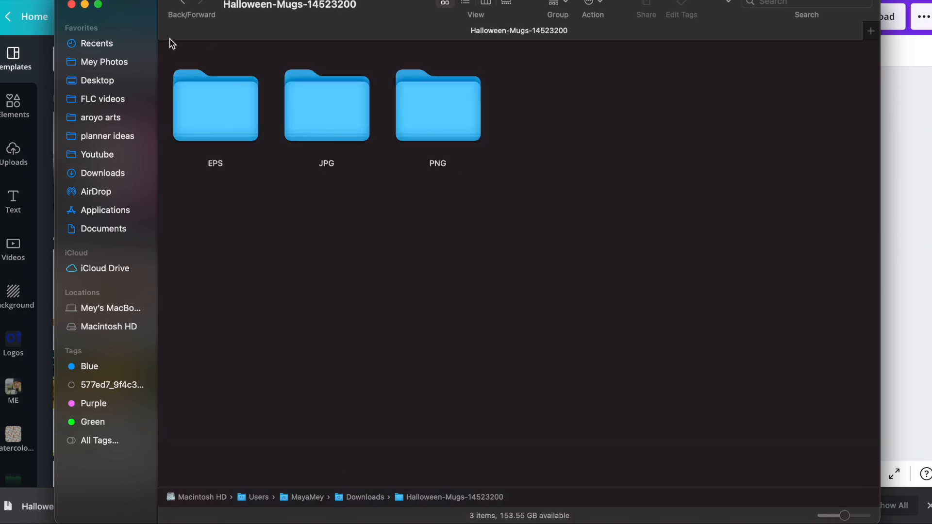
{"action": "left_click_drag", "start_coordinate": [129, 10], "coordinate": [239, 40]}
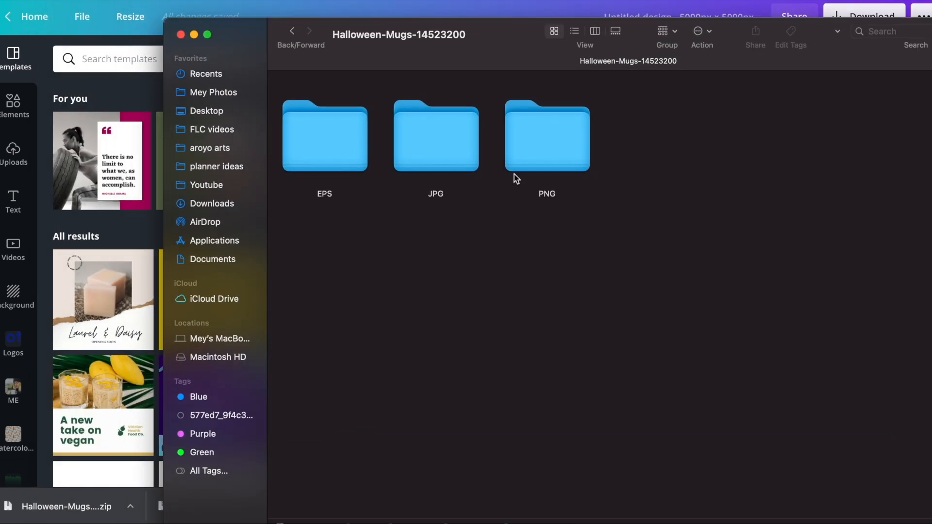
{"action": "double_click", "coordinate": [547, 156]}
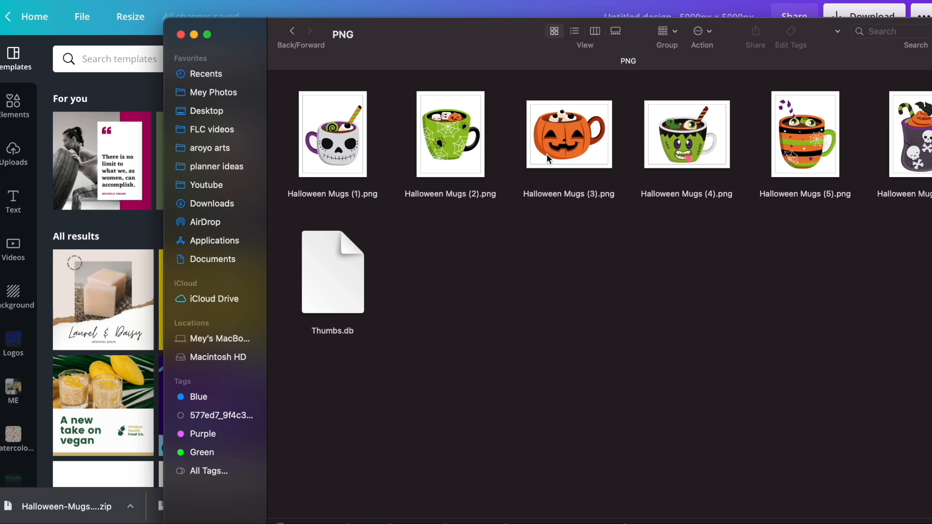
{"action": "left_click_drag", "start_coordinate": [500, 38], "coordinate": [414, 47]}
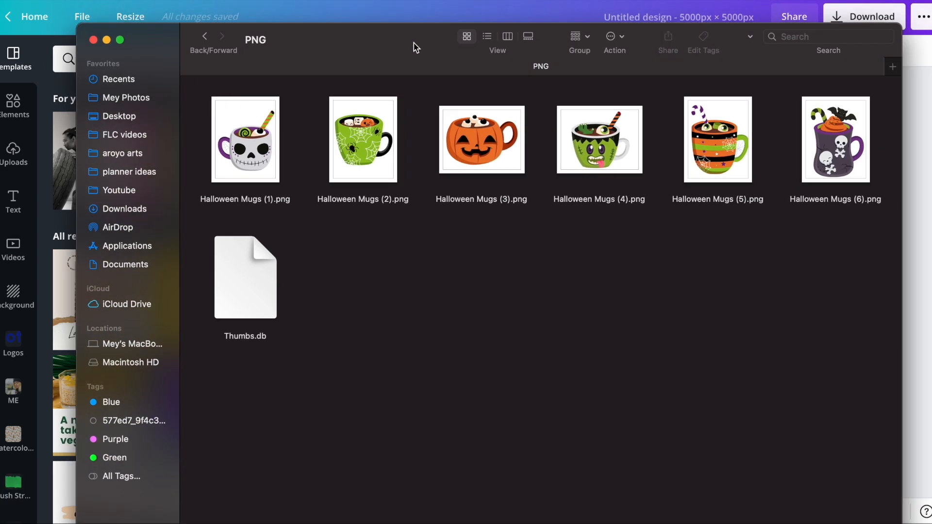
Preview Halloween Mugs (2).png, check its pixel dimensions and resolution without changing them, and close the image
{"action": "left_click", "coordinate": [378, 145]}
{"action": "key", "text": "space"}
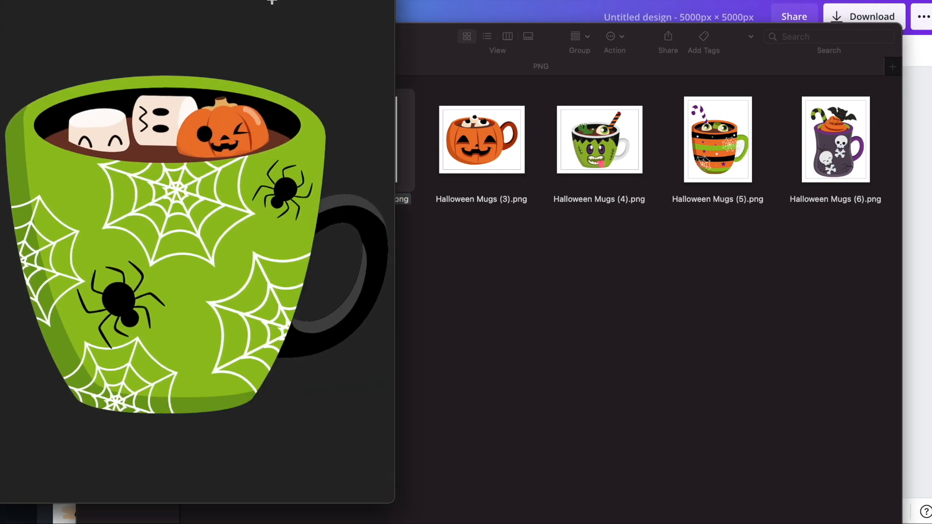
{"action": "left_click", "coordinate": [389, 3]}
{"action": "left_click", "coordinate": [264, 1]}
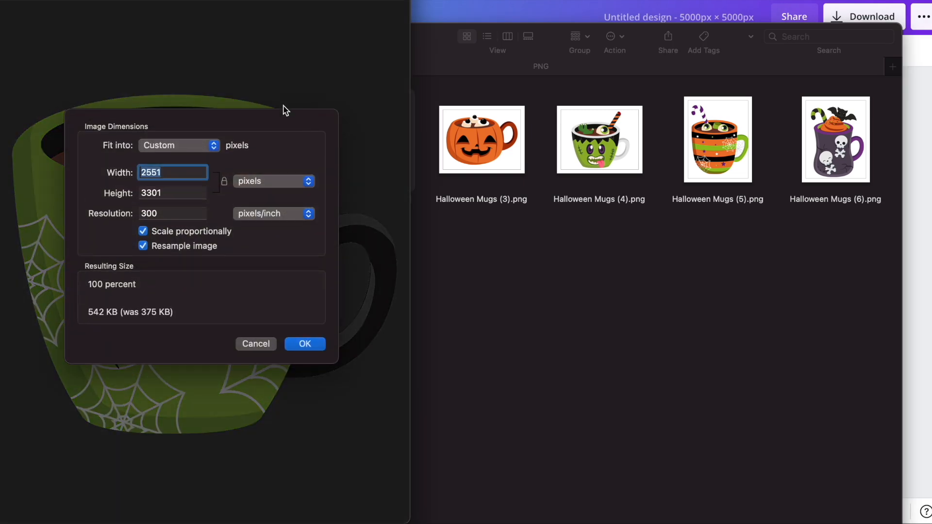
{"action": "key", "text": "Escape"}
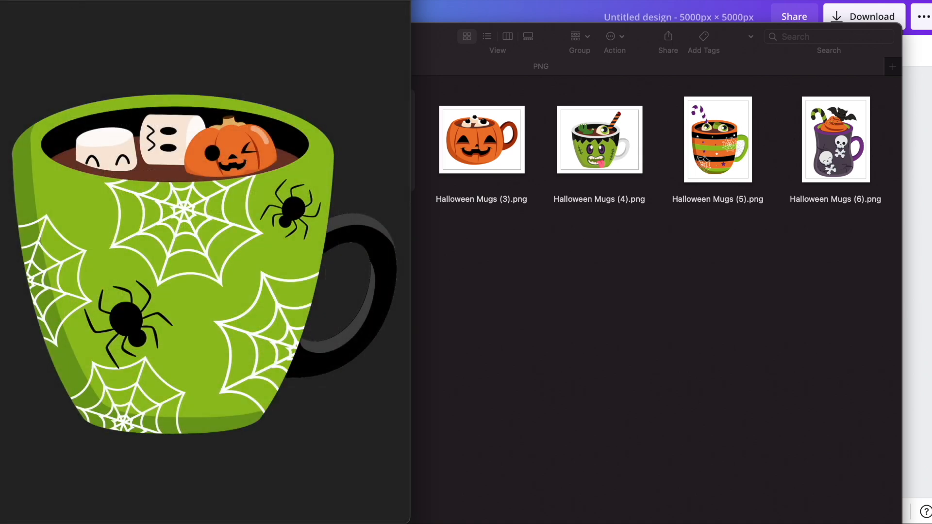
{"action": "key", "text": "super+w"}
Upload all six Halloween Mugs PNG images from the Finder folder to the Canva uploads
{"action": "left_click", "coordinate": [781, 233]}
{"action": "left_click", "coordinate": [771, 151]}
{"action": "left_click_drag", "start_coordinate": [770, 151], "coordinate": [62, 294]}
{"action": "left_click", "coordinate": [77, 501]}
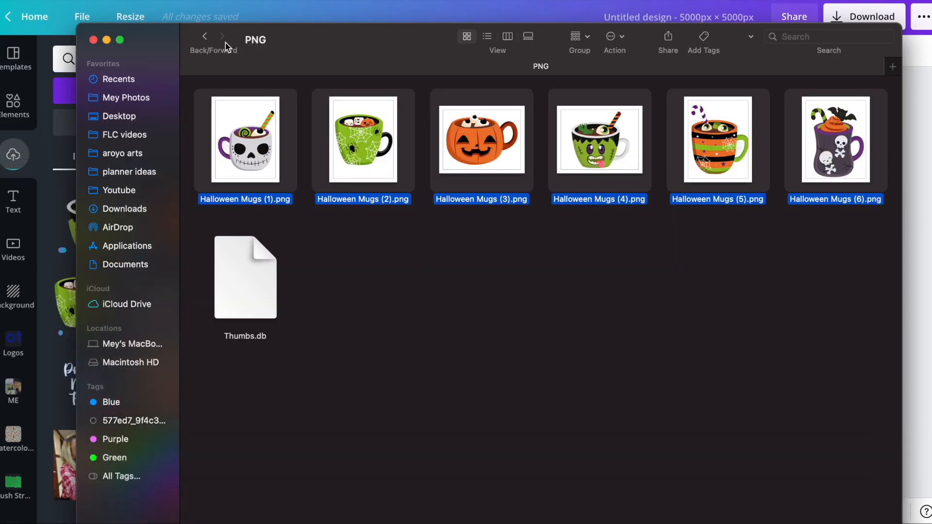
Go back to Downloads and open the GNOME-CHRISTMAS-PNG folder inside the extracted Gnome Christmas clipart bundle
{"action": "left_click", "coordinate": [204, 36]}
{"action": "left_click", "coordinate": [204, 36]}
{"action": "double_click", "coordinate": [226, 130]}
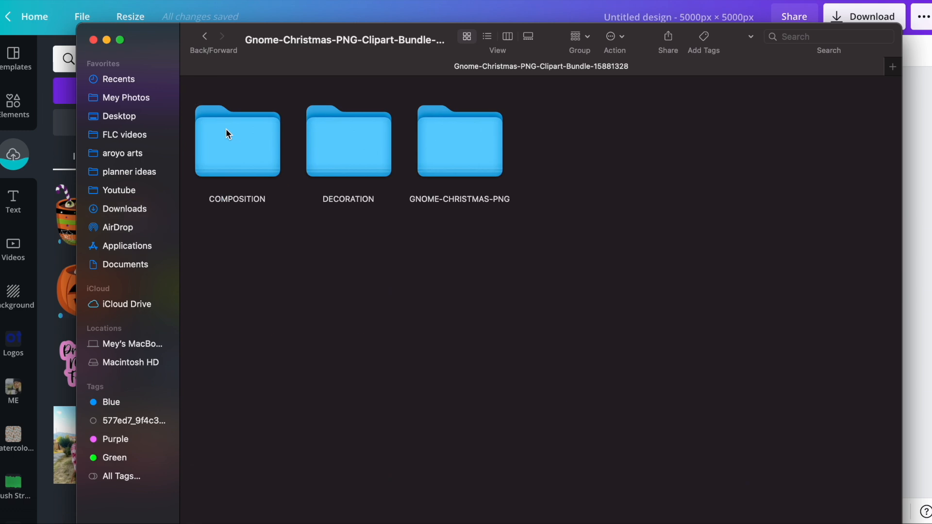
{"action": "double_click", "coordinate": [490, 185]}
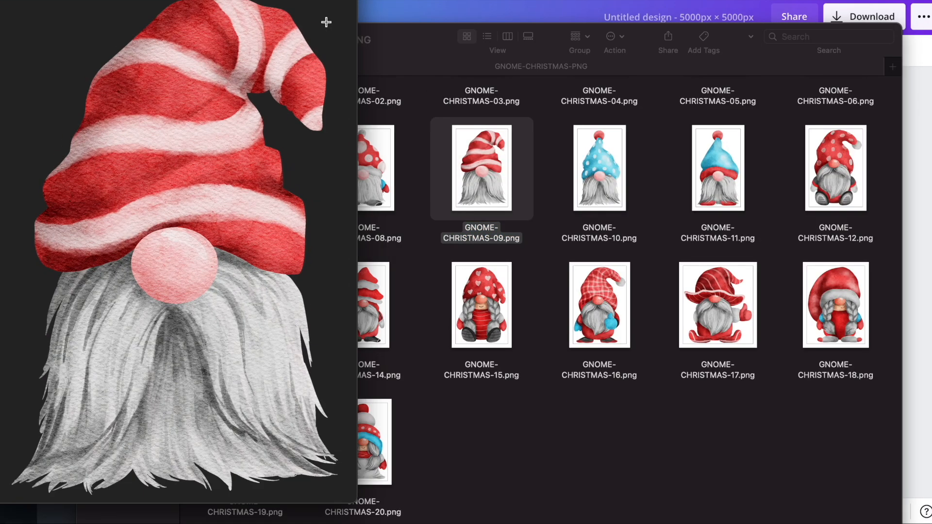
Check the pixel dimensions and resolution of GNOME-CHRISTMAS-09.png without changing them, and close the image
{"action": "left_click", "coordinate": [340, 1]}
{"action": "left_click", "coordinate": [348, 4]}
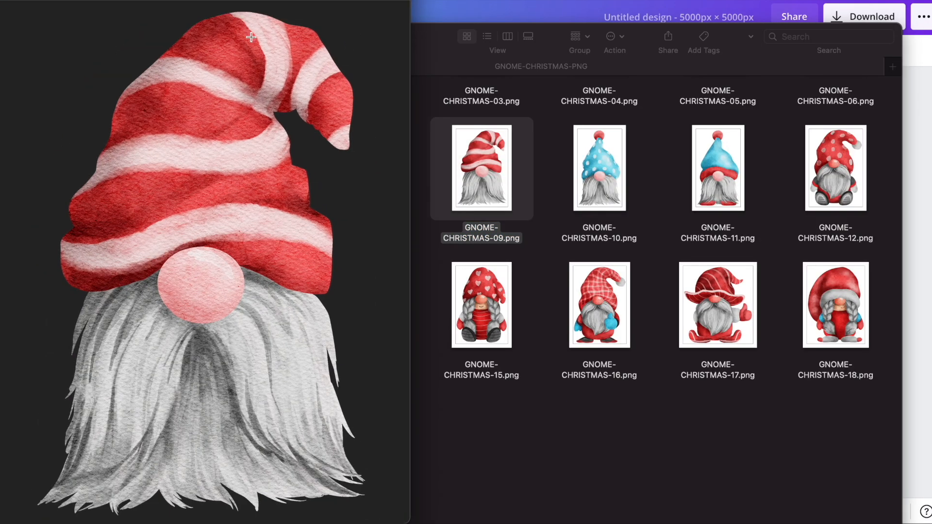
{"action": "left_click", "coordinate": [253, 3]}
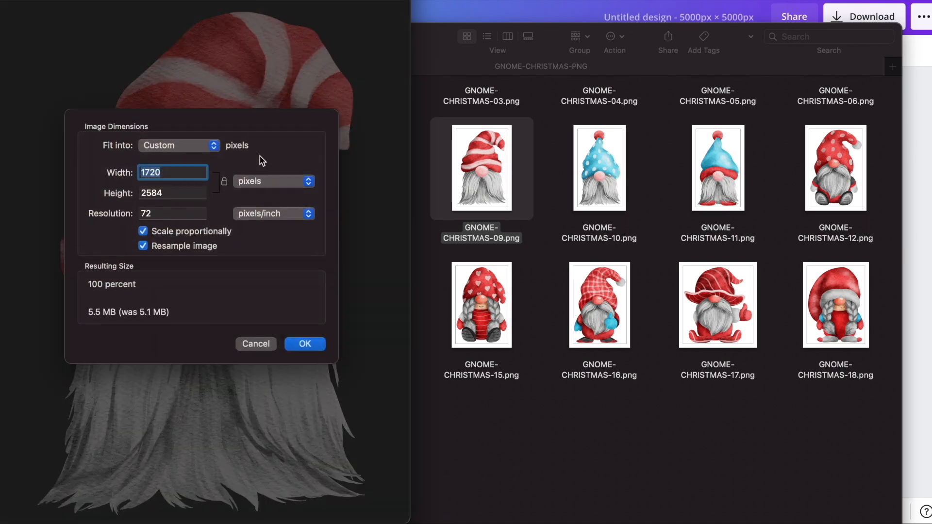
{"action": "key", "text": "Escape"}
{"action": "key", "text": "super+w"}
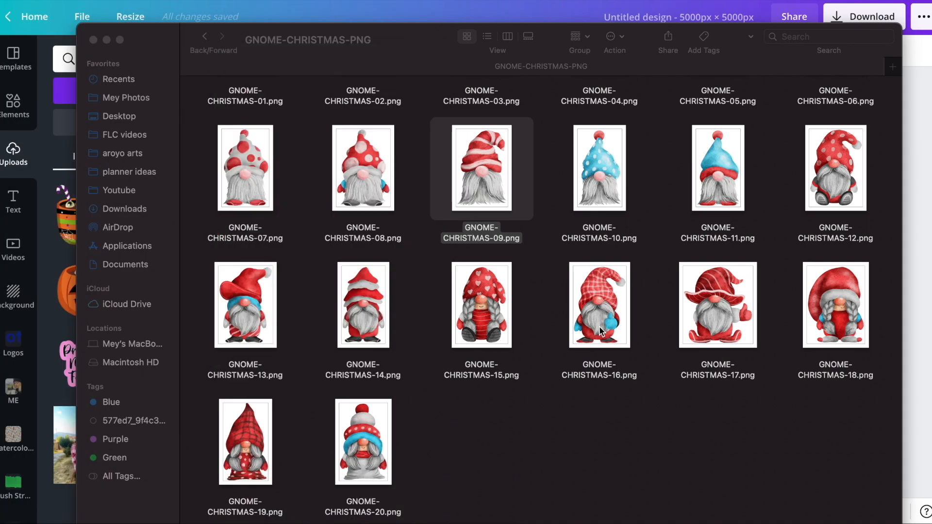
Upload GNOME-CHRISTMAS-08, 09, 10, 14, 15 and 20 from the Finder folder to the Canva uploads
{"action": "scroll", "coordinate": [571, 380], "scroll_direction": "up", "scroll_amount": 5}
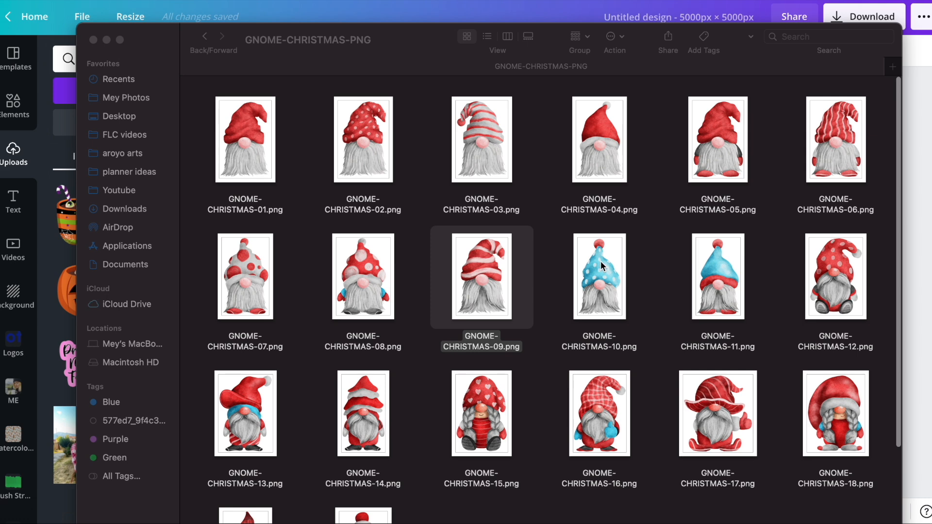
{"action": "left_click", "coordinate": [588, 284]}
{"action": "left_click", "coordinate": [510, 280], "text": "super"}
{"action": "left_click", "coordinate": [377, 279], "text": "super"}
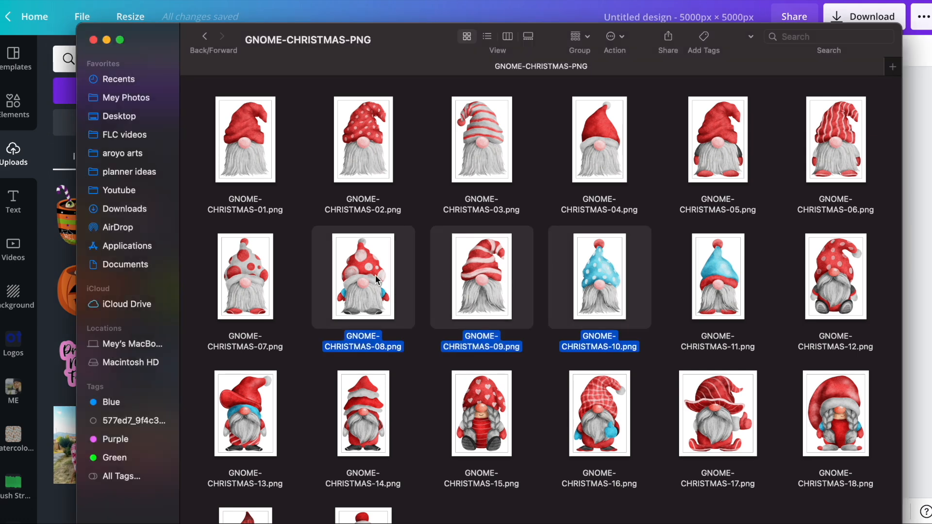
{"action": "scroll", "coordinate": [537, 188], "scroll_direction": "down", "scroll_amount": 3}
{"action": "left_click", "coordinate": [470, 314], "text": "super"}
{"action": "left_click", "coordinate": [366, 302], "text": "super"}
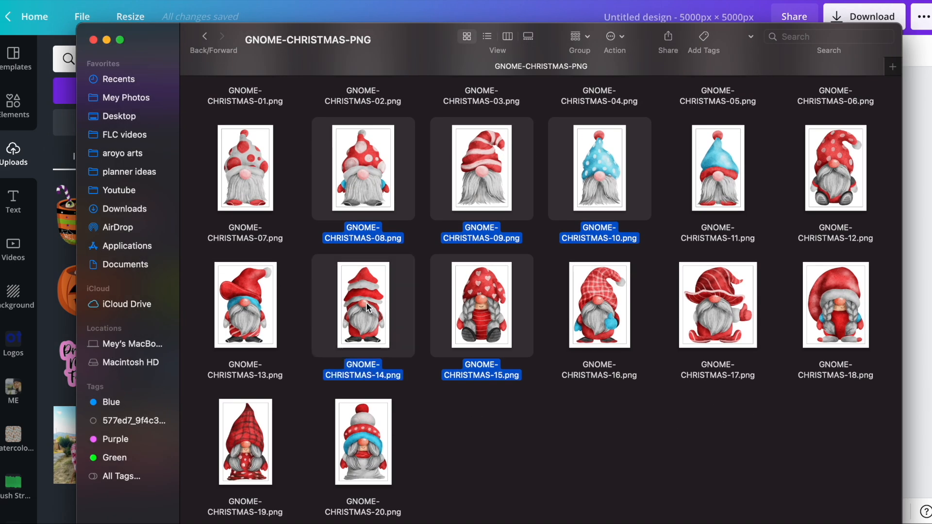
{"action": "left_click", "coordinate": [368, 456], "text": "super"}
{"action": "left_click_drag", "start_coordinate": [176, 39], "coordinate": [311, 64]}
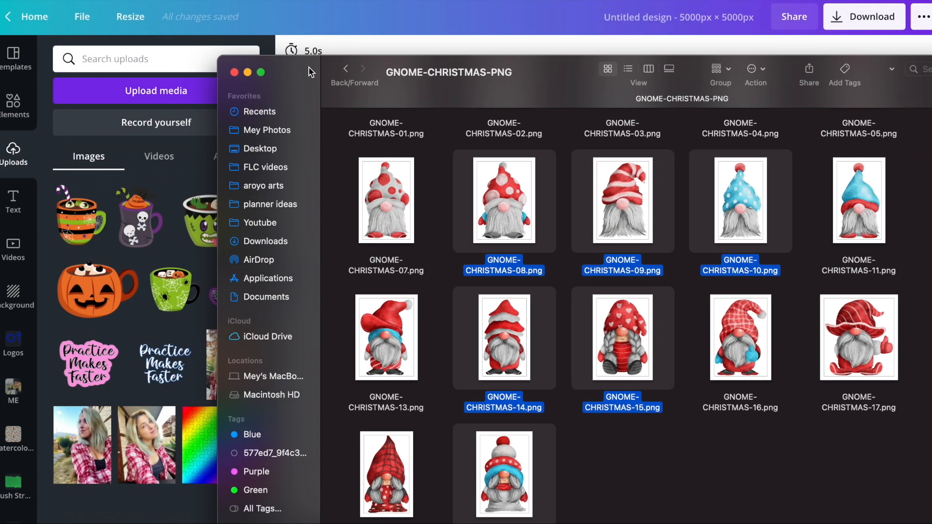
{"action": "left_click_drag", "start_coordinate": [490, 452], "coordinate": [165, 387]}
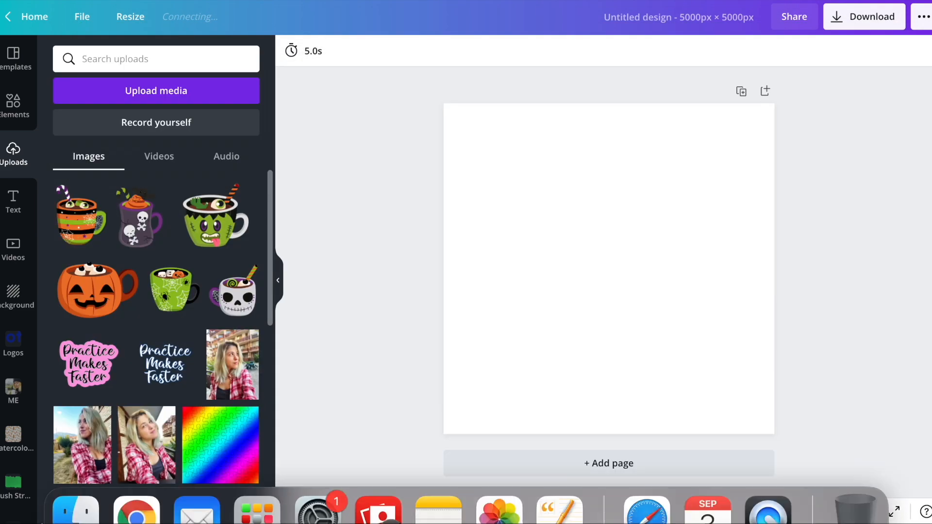
Switch back to Finder, open the gnome bundle's DECORATION folder, and move the window so all its files are in view
{"action": "left_click", "coordinate": [77, 496]}
{"action": "left_click", "coordinate": [345, 71]}
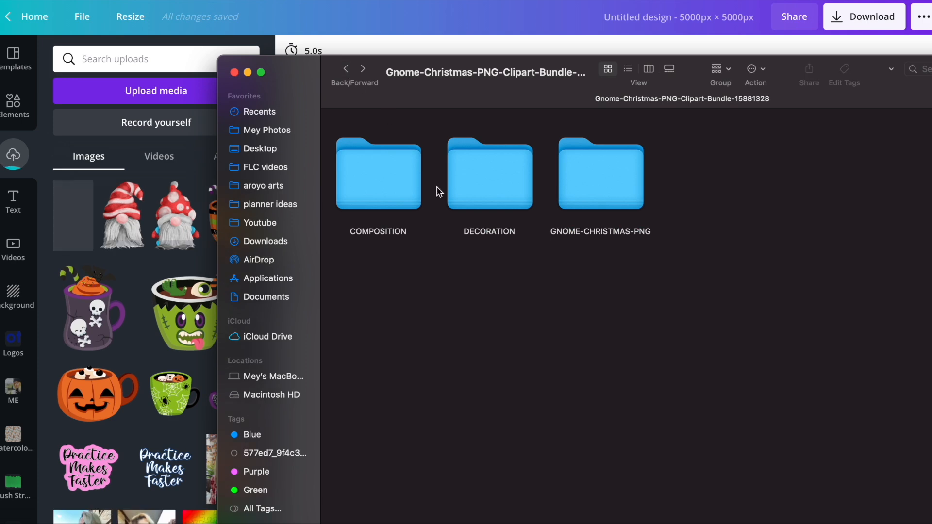
{"action": "double_click", "coordinate": [481, 182]}
{"action": "left_click_drag", "start_coordinate": [516, 88], "coordinate": [429, 60]}
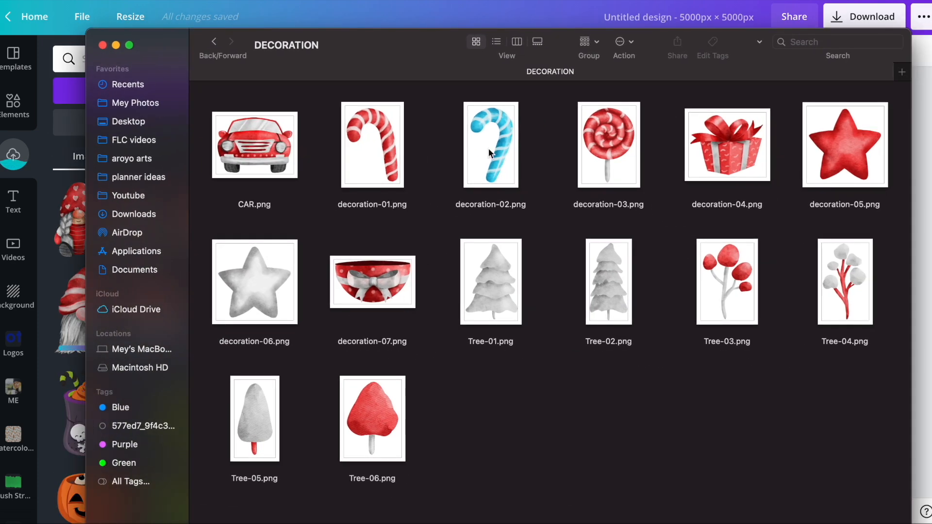
Upload decoration-01, decoration-02, decoration-03, Tree-03 and Tree-04 from the DECORATION folder to the Canva uploads
{"action": "left_click", "coordinate": [492, 151]}
{"action": "left_click", "coordinate": [374, 151], "text": "shift"}
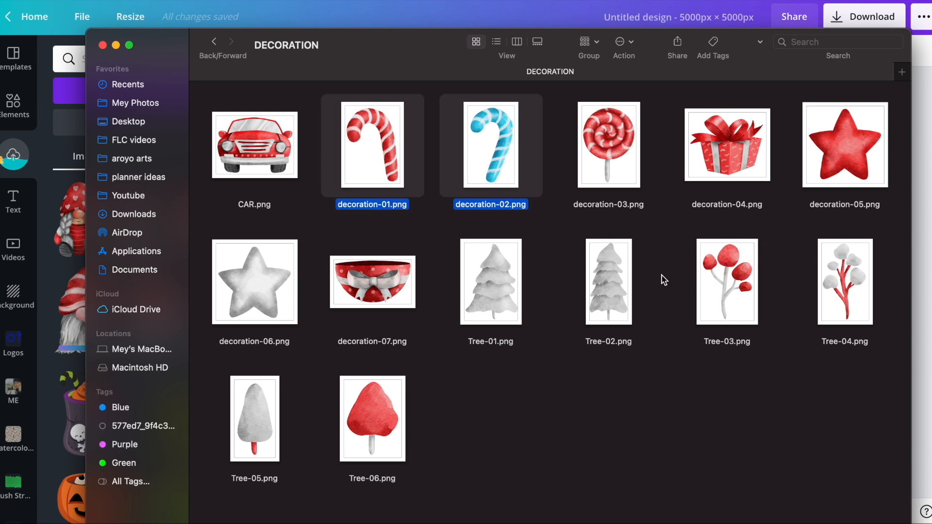
{"action": "left_click", "coordinate": [848, 285], "text": "super"}
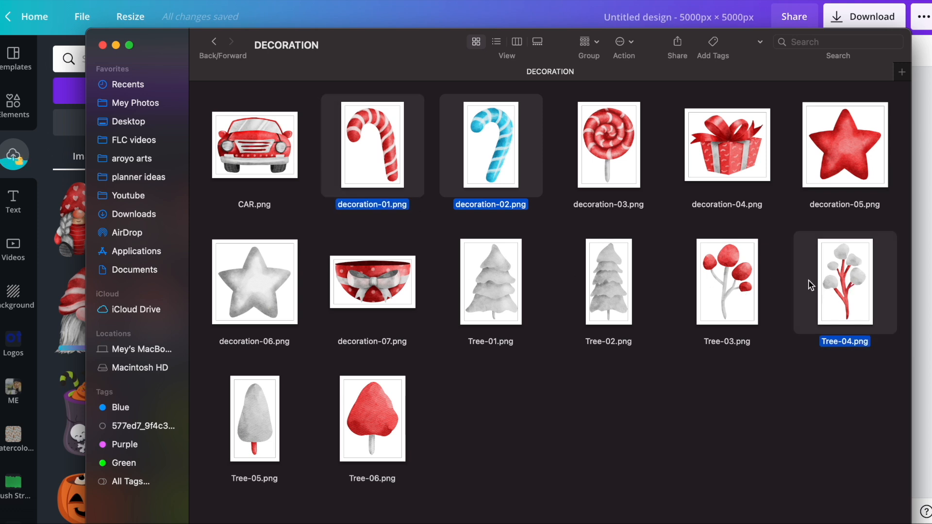
{"action": "left_click", "coordinate": [754, 283], "text": "super"}
{"action": "left_click", "coordinate": [735, 450]}
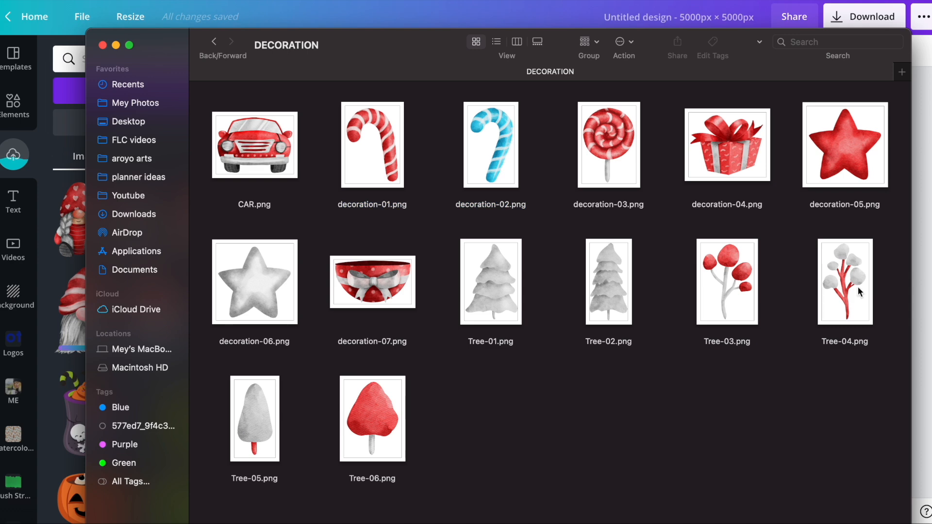
{"action": "left_click", "coordinate": [373, 156], "text": "super"}
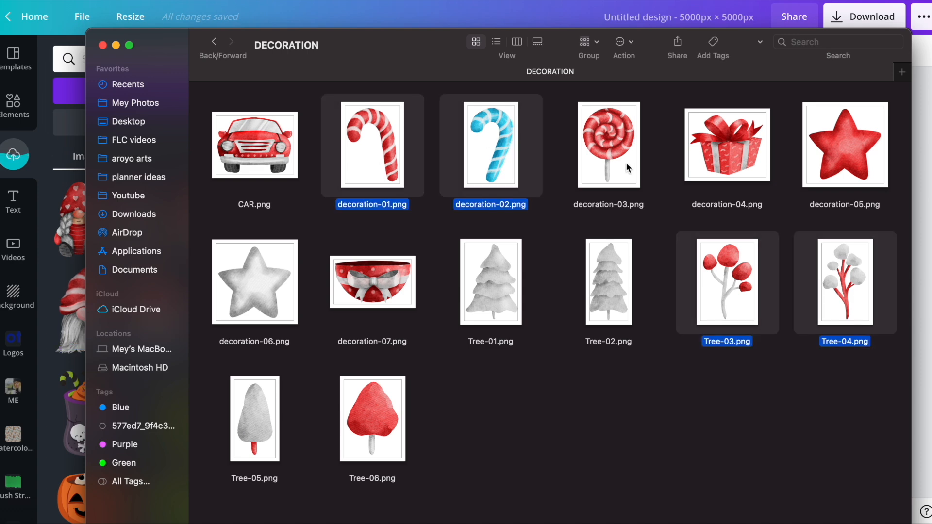
{"action": "left_click", "coordinate": [627, 168], "text": "super"}
{"action": "left_click_drag", "start_coordinate": [626, 167], "coordinate": [79, 276]}
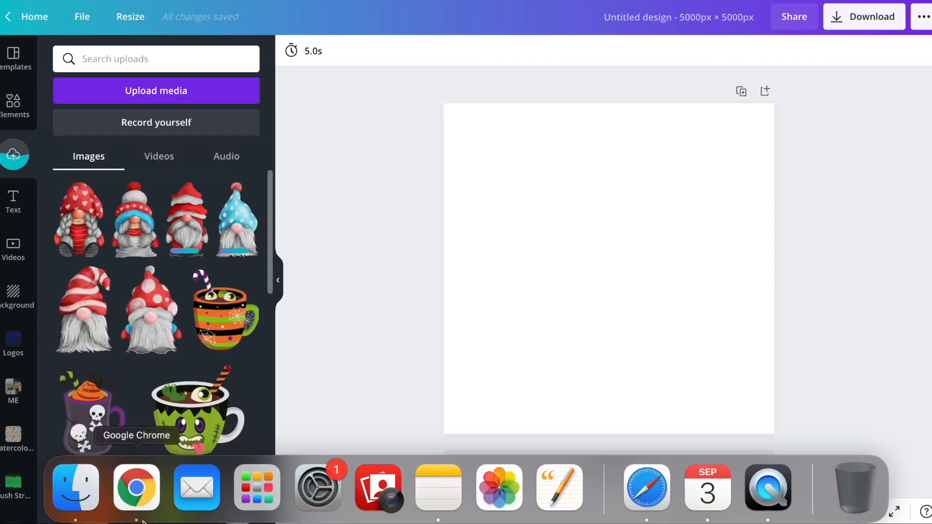
Return to Finder and open the COMPOSITION folder of the gnome Christmas clipart bundle
{"action": "left_click", "coordinate": [77, 485]}
{"action": "left_click", "coordinate": [213, 43]}
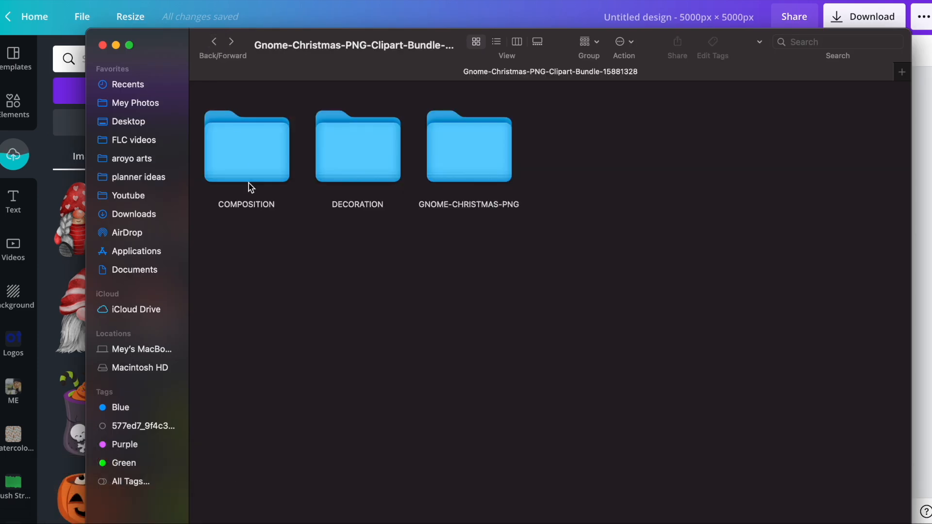
{"action": "double_click", "coordinate": [252, 186]}
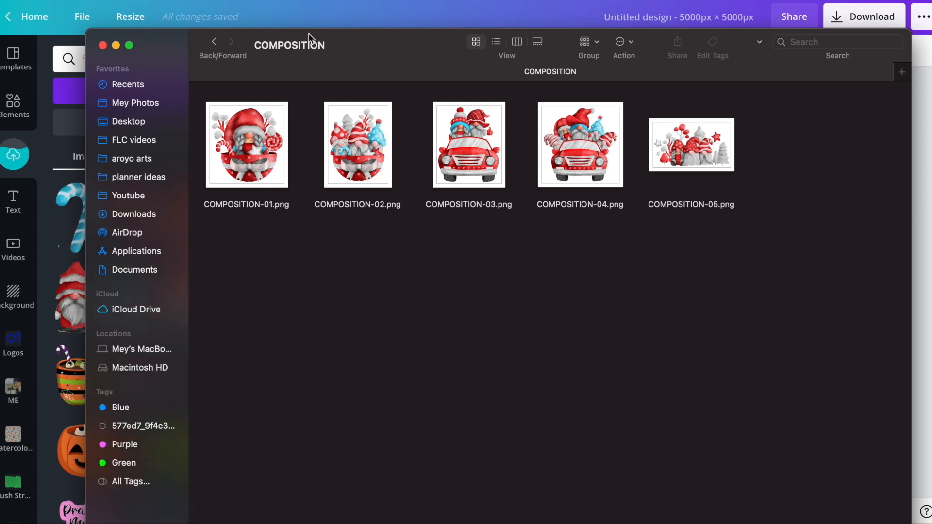
Preview COMPOSITION-02.png, check its pixel dimensions and resolution without changing them, and close the image
{"action": "double_click", "coordinate": [358, 150]}
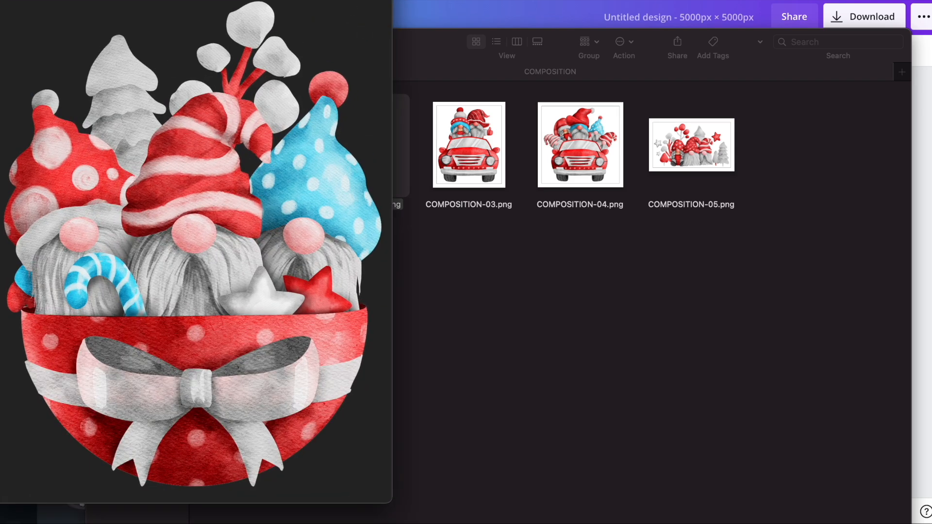
{"action": "left_click", "coordinate": [388, 3]}
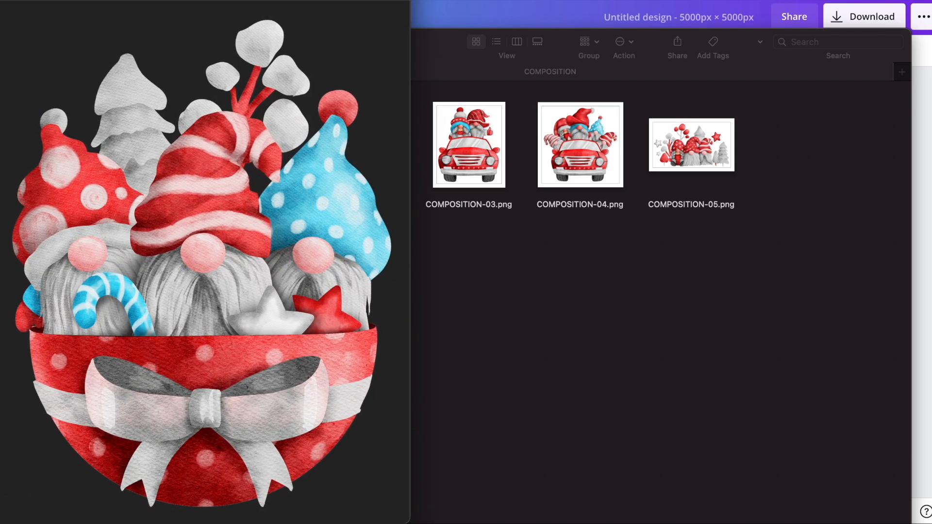
{"action": "left_click", "coordinate": [258, 0]}
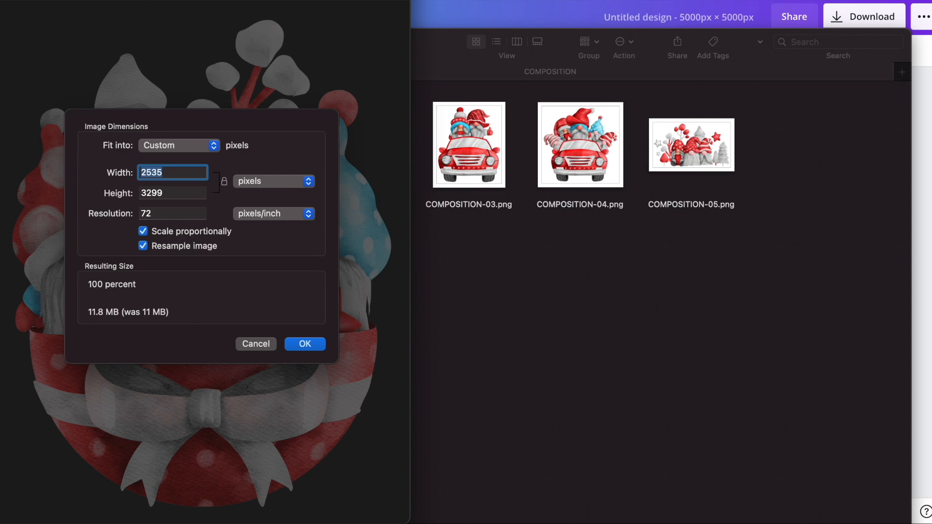
{"action": "key", "text": "Escape"}
{"action": "key", "text": "super+w"}
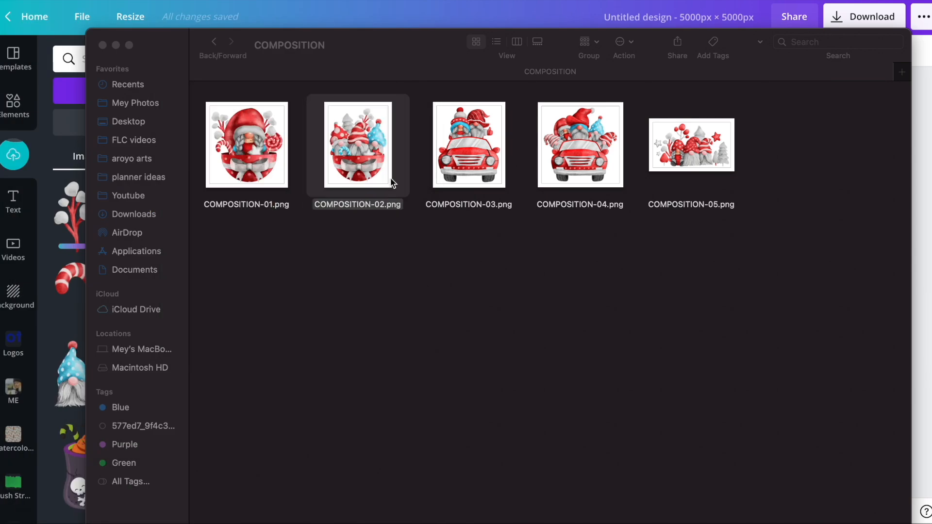
Move the Finder window aside, return to Canva, and look through the uploaded images
{"action": "left_click_drag", "start_coordinate": [346, 67], "coordinate": [499, 80]}
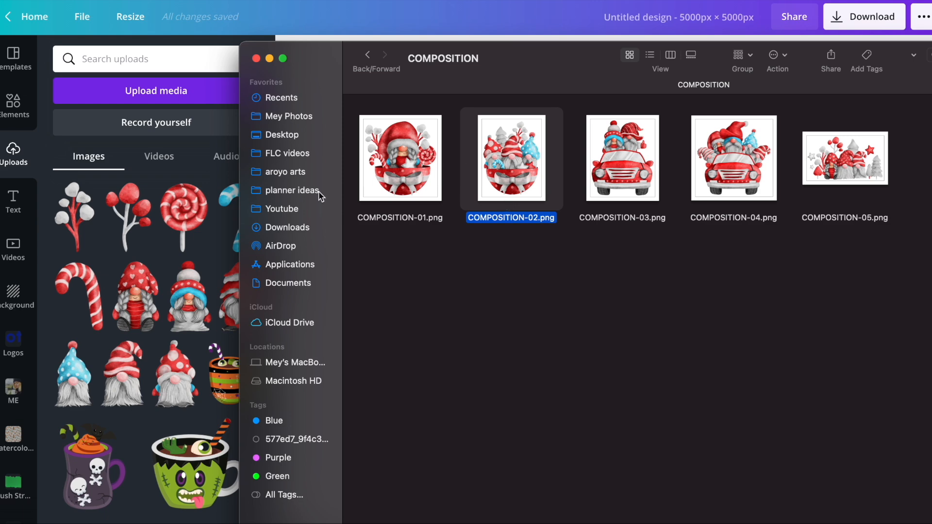
{"action": "left_click", "coordinate": [193, 239]}
{"action": "scroll", "coordinate": [146, 245], "scroll_direction": "down", "scroll_amount": 3}
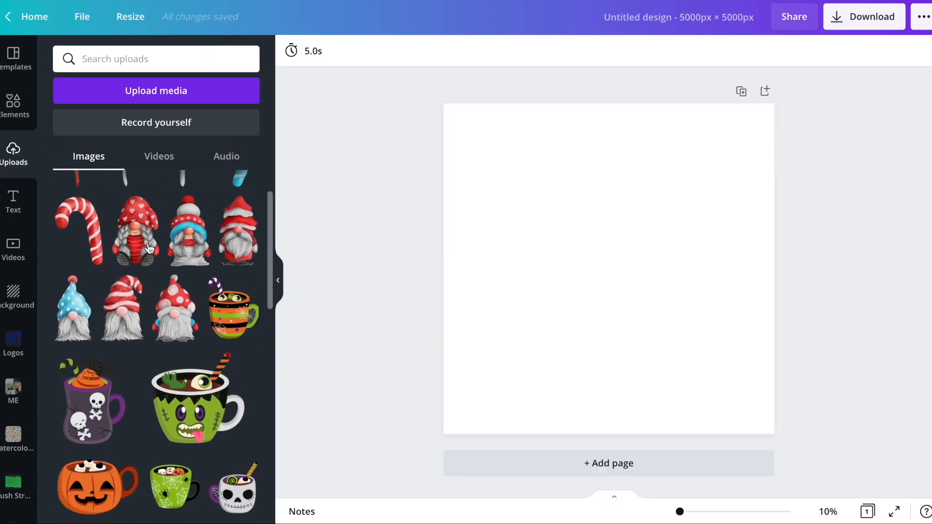
{"action": "scroll", "coordinate": [204, 295], "scroll_direction": "up", "scroll_amount": 3}
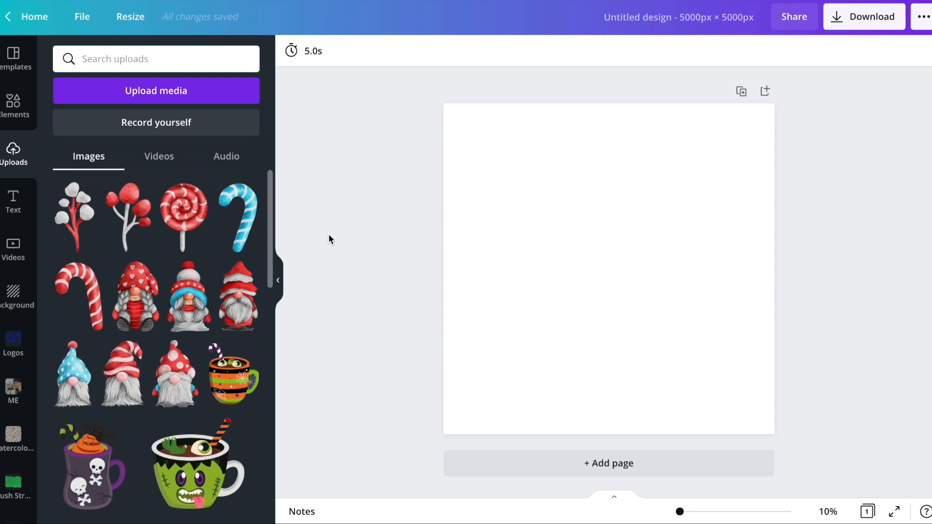
Add the gnome with the blue-brimmed pompom hat to the page and centre it across the left page edge, slightly above mid-height
{"action": "left_click", "coordinate": [188, 307]}
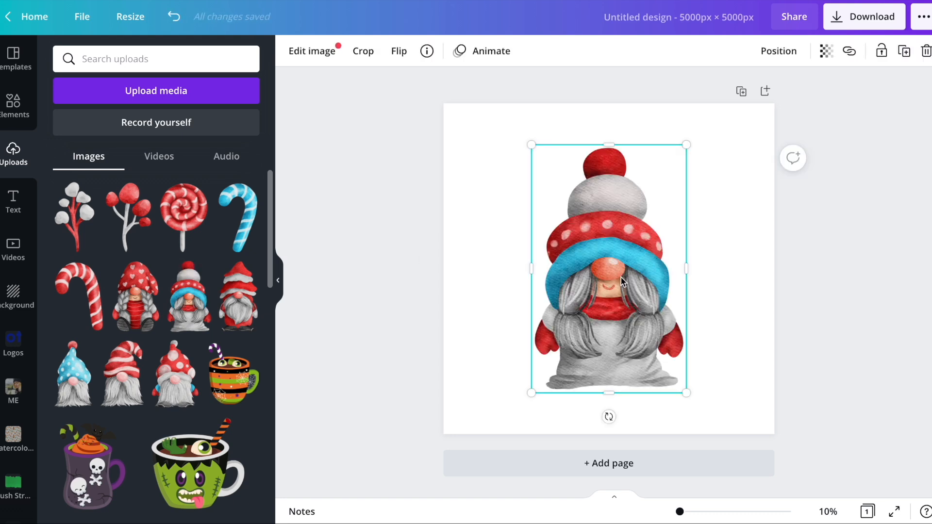
{"action": "left_click_drag", "start_coordinate": [620, 276], "coordinate": [478, 283]}
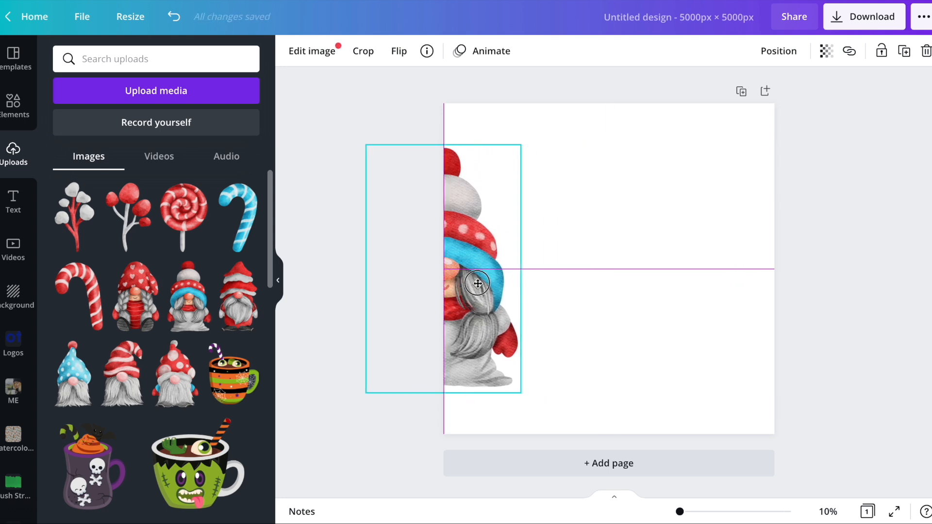
{"action": "left_click_drag", "start_coordinate": [478, 283], "coordinate": [478, 282]}
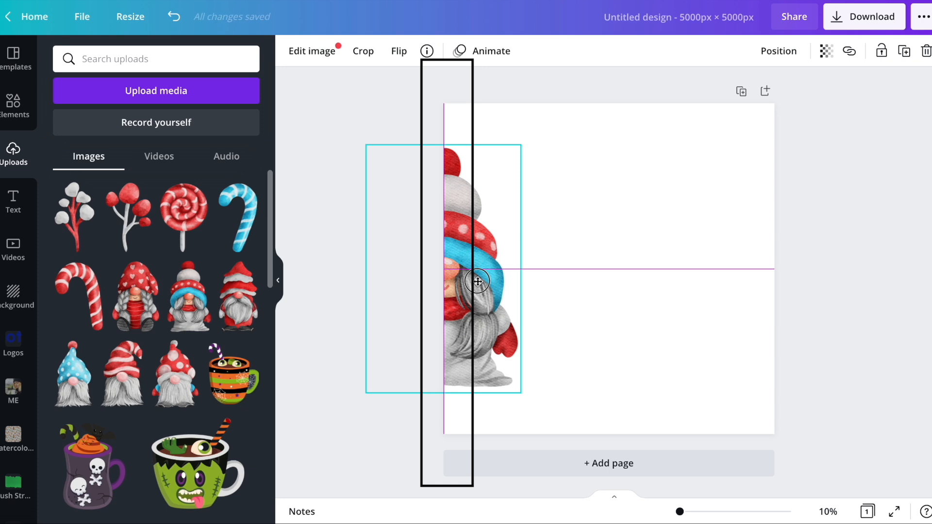
{"action": "left_click_drag", "start_coordinate": [478, 282], "coordinate": [473, 260]}
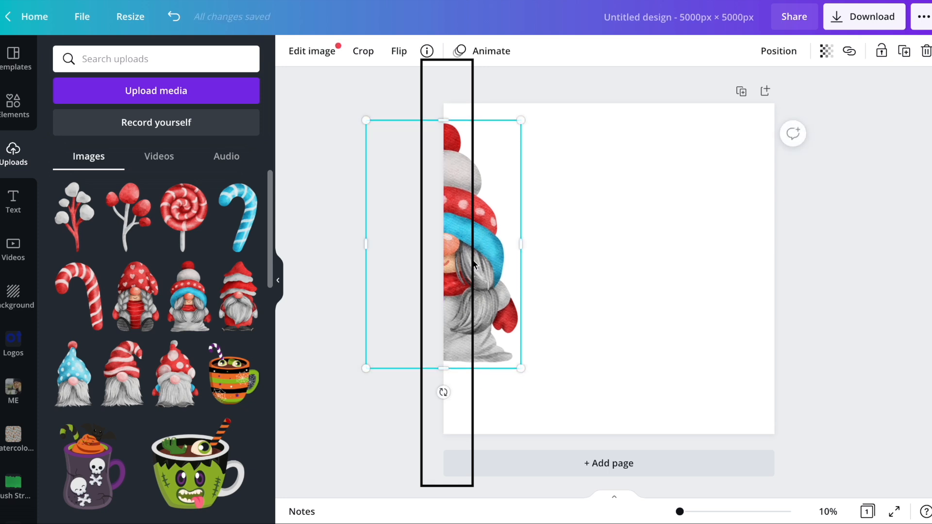
Copy and paste the gnome, and place the duplicate centred across the right page edge at the same height as the first
{"action": "right_click", "coordinate": [472, 259]}
{"action": "left_click", "coordinate": [533, 238]}
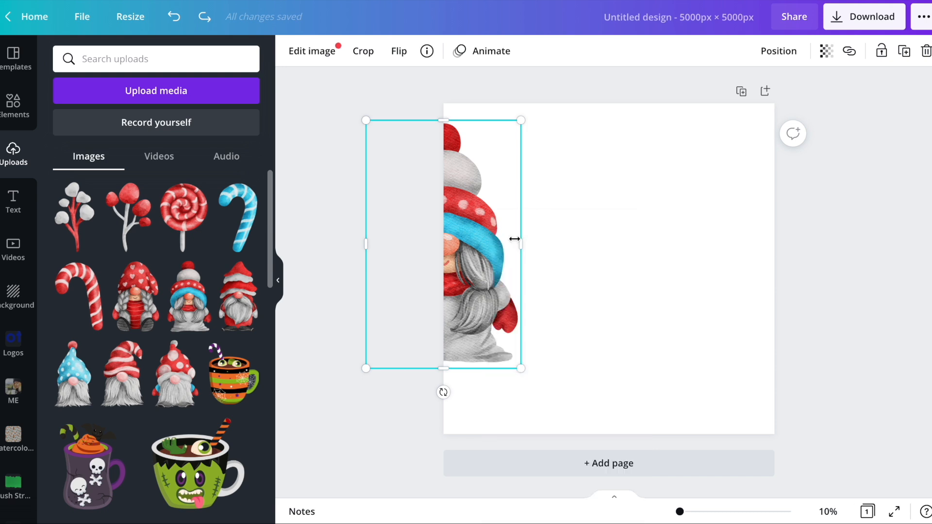
{"action": "right_click", "coordinate": [487, 250]}
{"action": "left_click", "coordinate": [510, 262]}
{"action": "left_click_drag", "start_coordinate": [456, 223], "coordinate": [686, 232]}
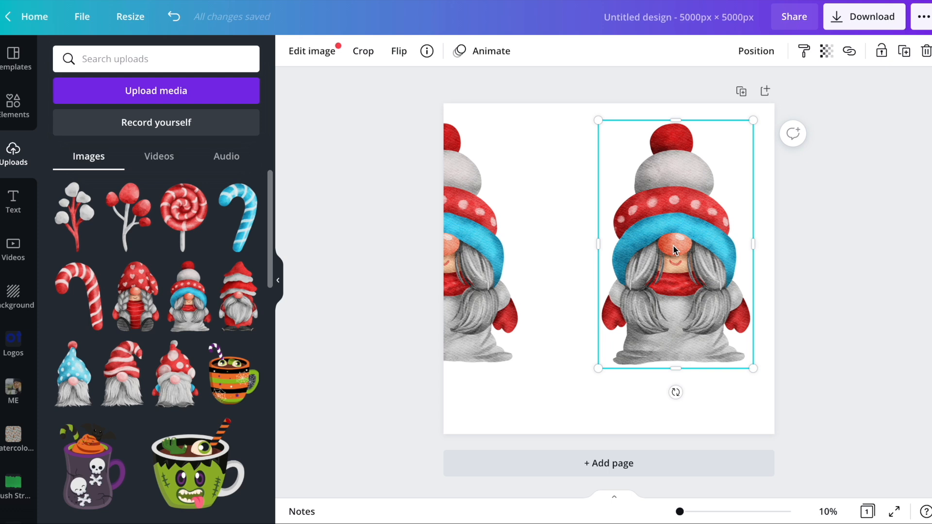
{"action": "left_click_drag", "start_coordinate": [673, 250], "coordinate": [780, 246]}
Select both gnomes on the page edges and delete them
{"action": "left_click", "coordinate": [833, 407]}
{"action": "left_click_drag", "start_coordinate": [833, 407], "coordinate": [421, 232]}
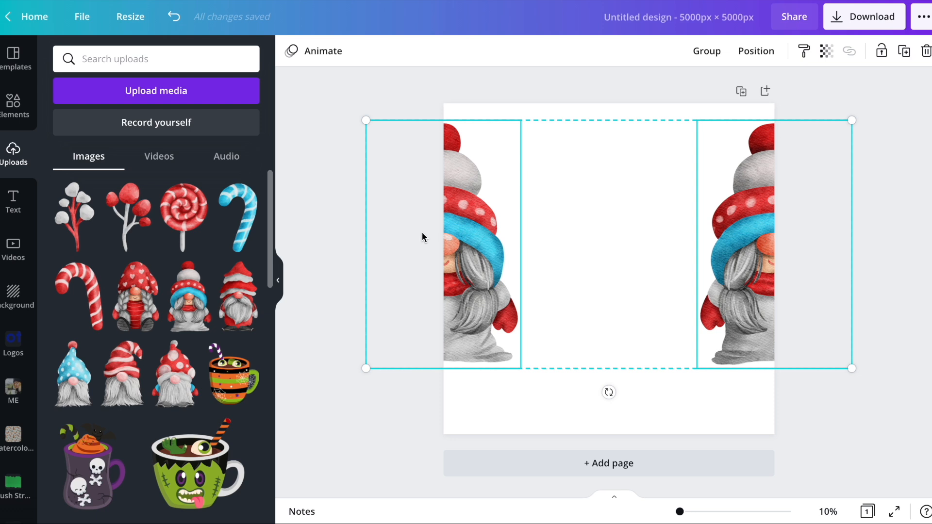
{"action": "mouse_move", "coordinate": [461, 235]}
{"action": "left_mouse_down"}
{"action": "mouse_move", "coordinate": [541, 253]}
{"action": "mouse_move", "coordinate": [540, 238]}
{"action": "mouse_move", "coordinate": [416, 227]}
{"action": "mouse_move", "coordinate": [424, 297]}
{"action": "mouse_move", "coordinate": [511, 259]}
{"action": "mouse_move", "coordinate": [460, 225]}
{"action": "mouse_move", "coordinate": [458, 235]}
{"action": "left_mouse_up"}
{"action": "key", "text": "Delete"}
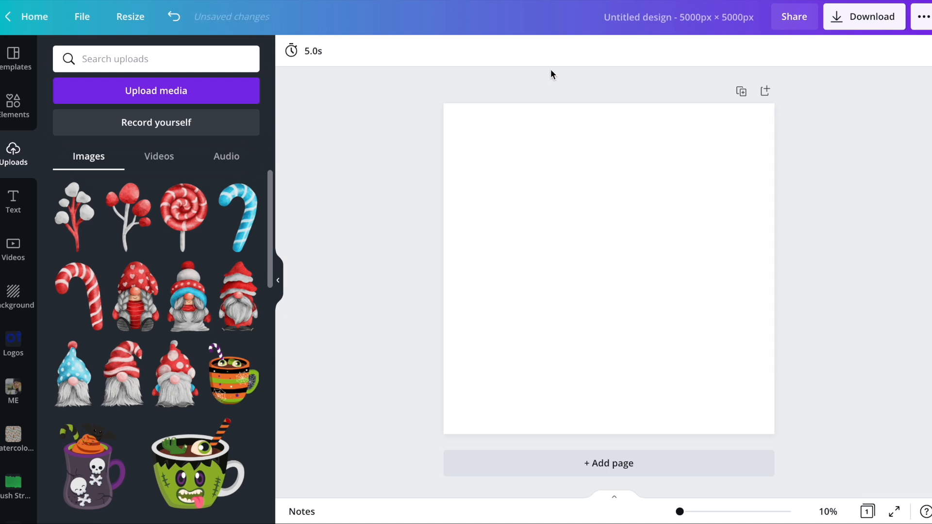
Add the blue-brimmed pompom hat gnome again, tilt it counterclockwise by about 23°, and scale it down slightly
{"action": "left_click", "coordinate": [187, 301]}
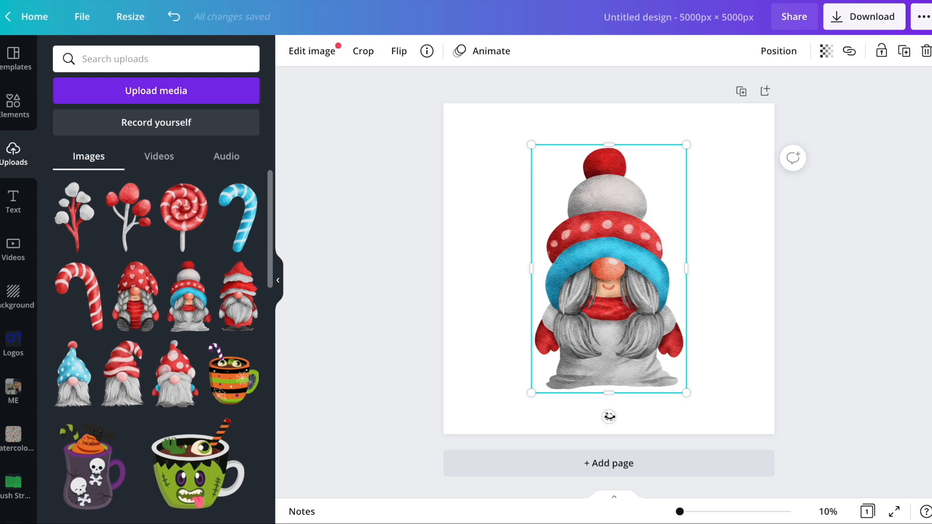
{"action": "left_click_drag", "start_coordinate": [610, 416], "coordinate": [666, 399]}
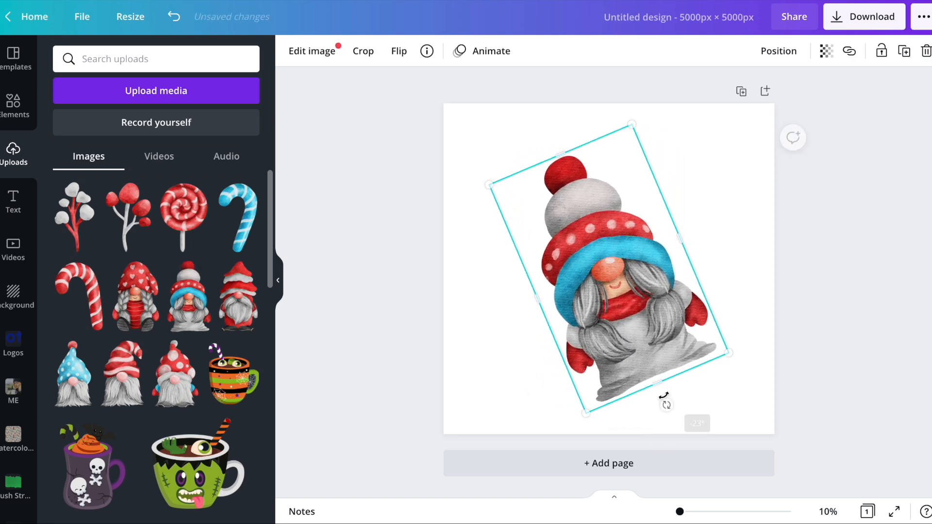
{"action": "left_click_drag", "start_coordinate": [727, 352], "coordinate": [681, 319]}
Move the tilted gnome halfway across the left page edge and place a duplicate across the right edge at the same height
{"action": "mouse_move", "coordinate": [684, 512]}
{"action": "left_mouse_down"}
{"action": "mouse_move", "coordinate": [692, 509]}
{"action": "mouse_move", "coordinate": [681, 512]}
{"action": "left_mouse_up"}
{"action": "left_click_drag", "start_coordinate": [597, 270], "coordinate": [383, 273]}
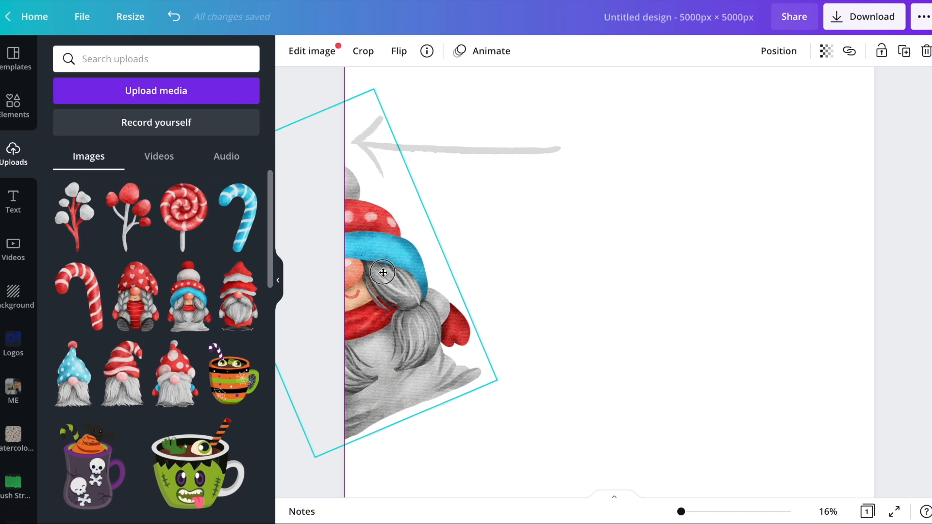
{"action": "left_click_drag", "start_coordinate": [383, 273], "coordinate": [383, 273]}
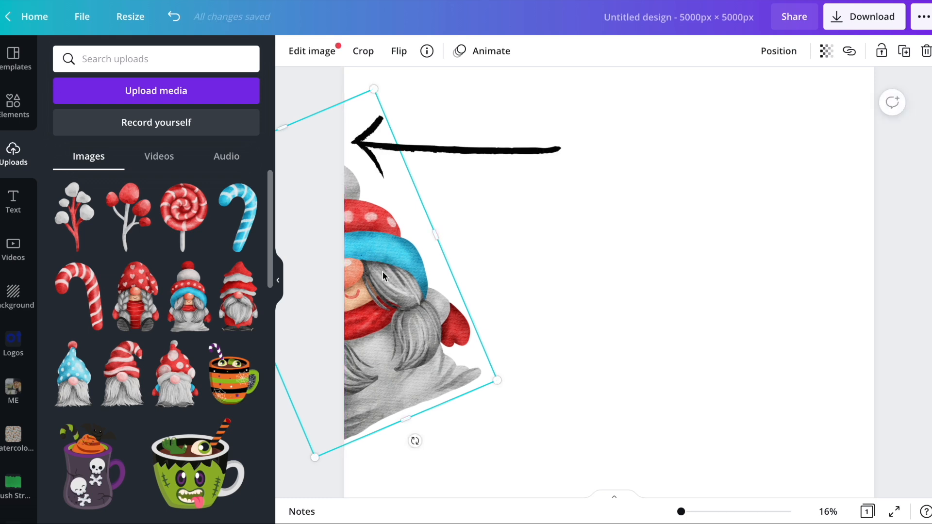
{"action": "left_click_drag", "start_coordinate": [372, 272], "coordinate": [857, 268]}
{"action": "right_click", "coordinate": [643, 296]}
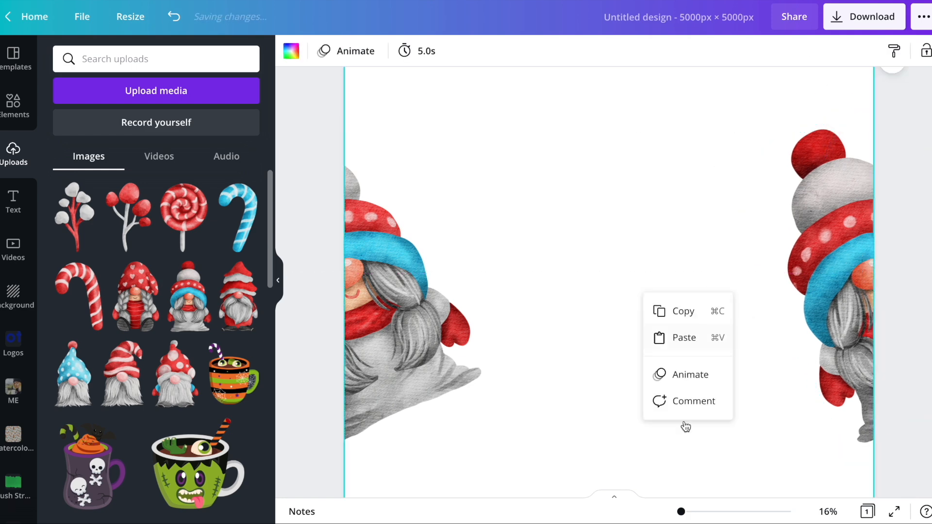
{"action": "left_click_drag", "start_coordinate": [680, 511], "coordinate": [679, 513]}
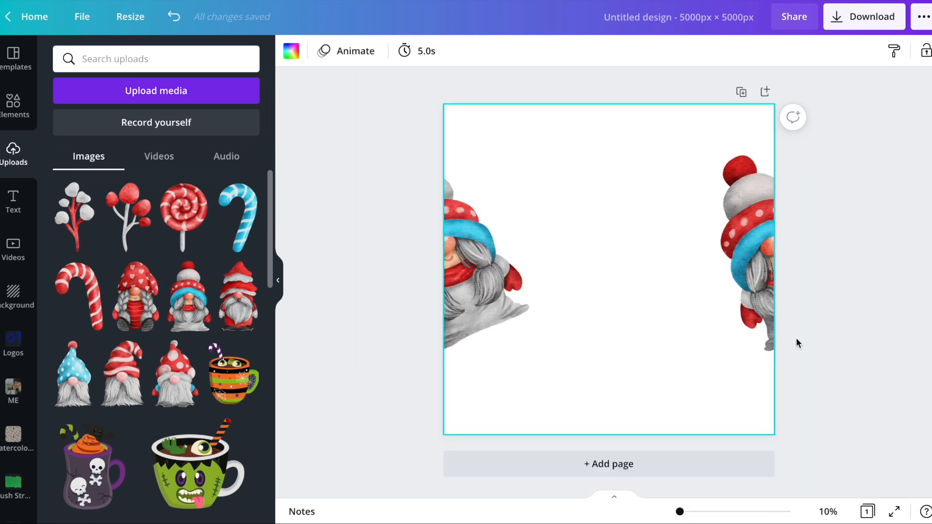
Select both edge gnomes and move them together slightly left and down so the right one shows more of its face
{"action": "left_click_drag", "start_coordinate": [813, 248], "coordinate": [356, 284]}
{"action": "left_click_drag", "start_coordinate": [487, 291], "coordinate": [488, 194]}
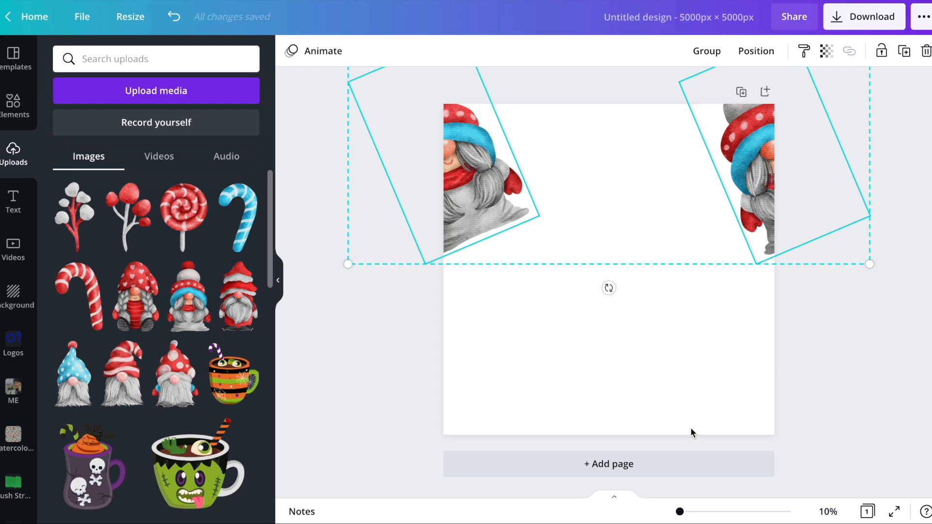
{"action": "left_click_drag", "start_coordinate": [482, 170], "coordinate": [483, 274]}
{"action": "left_click", "coordinate": [464, 249]}
{"action": "left_click_drag", "start_coordinate": [363, 247], "coordinate": [741, 284]}
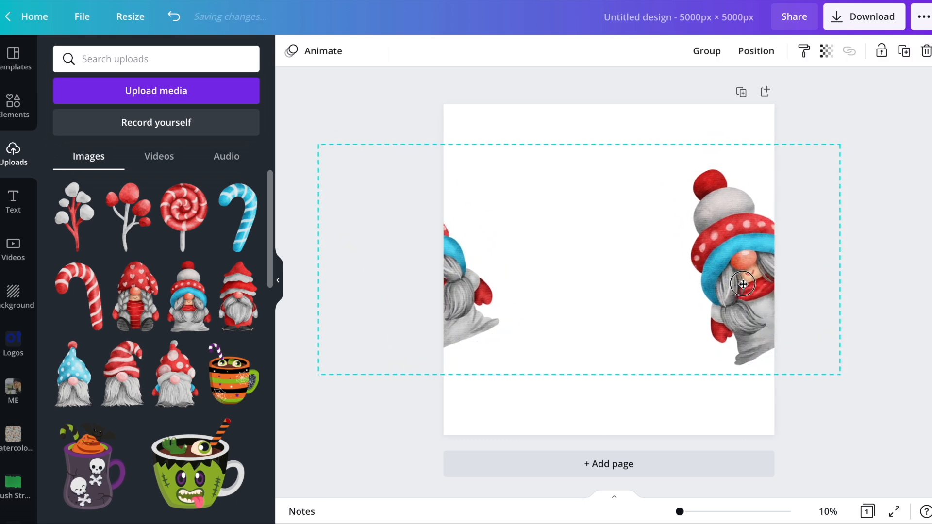
{"action": "left_click", "coordinate": [409, 107]}
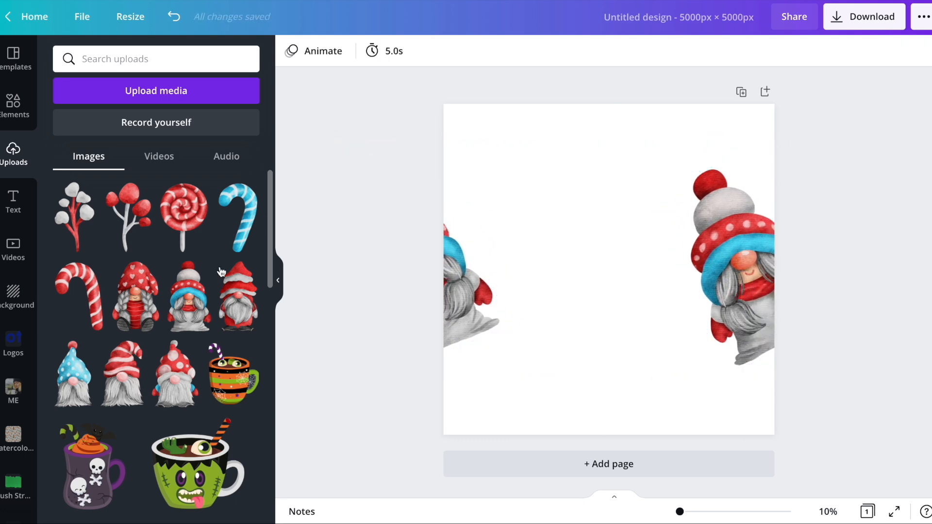
Add the red lollipop, scale it down, tilt it clockwise, and centre copies on the page's top-left and top-right corners
{"action": "left_click", "coordinate": [190, 218]}
{"action": "left_click_drag", "start_coordinate": [533, 380], "coordinate": [622, 267]}
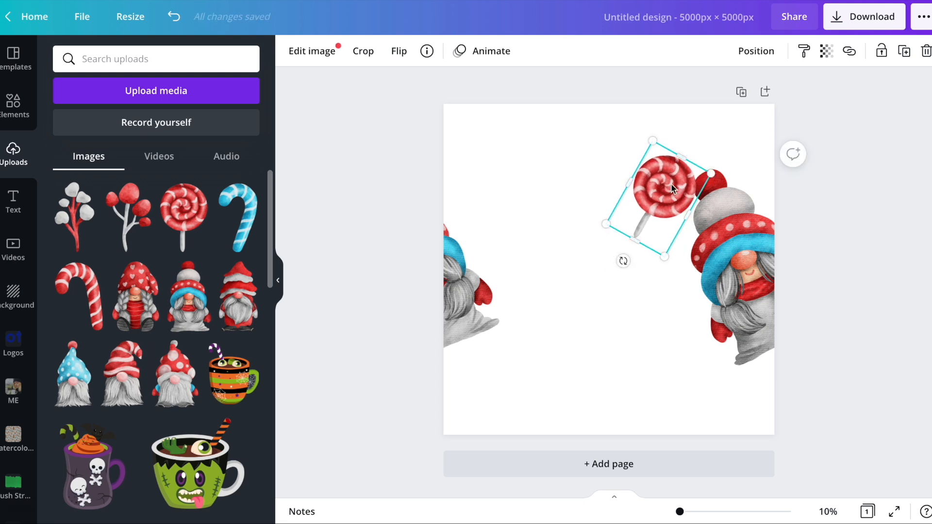
{"action": "left_click_drag", "start_coordinate": [671, 187], "coordinate": [468, 103]}
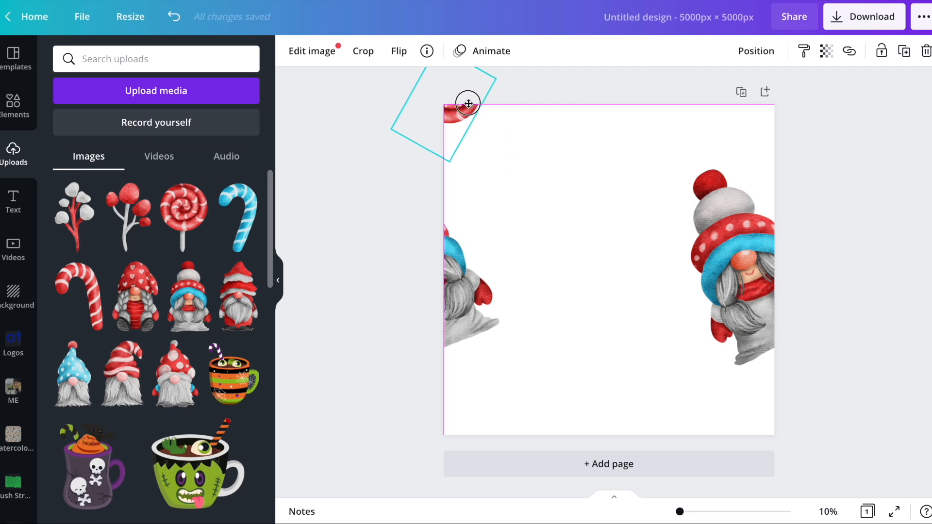
{"action": "left_click_drag", "start_coordinate": [468, 104], "coordinate": [784, 112]}
{"action": "left_click", "coordinate": [462, 111], "text": "shift"}
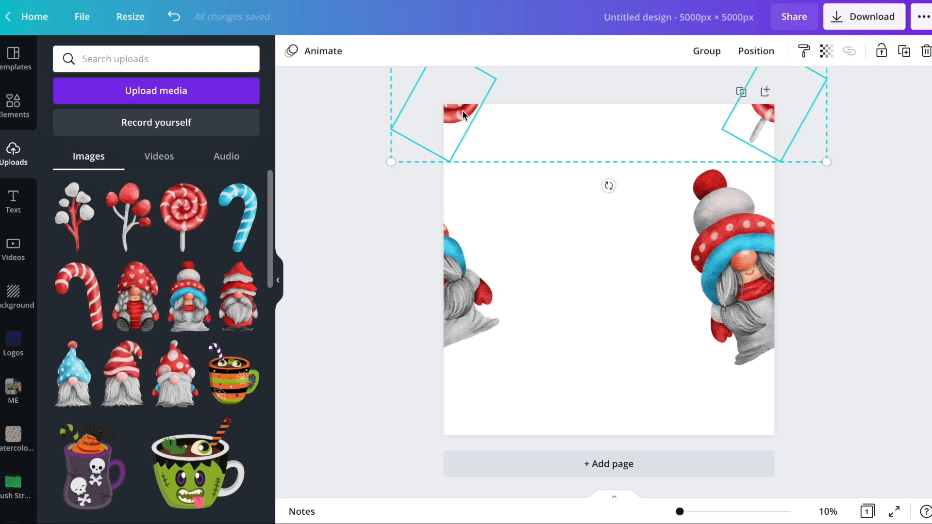
{"action": "left_click", "coordinate": [856, 230]}
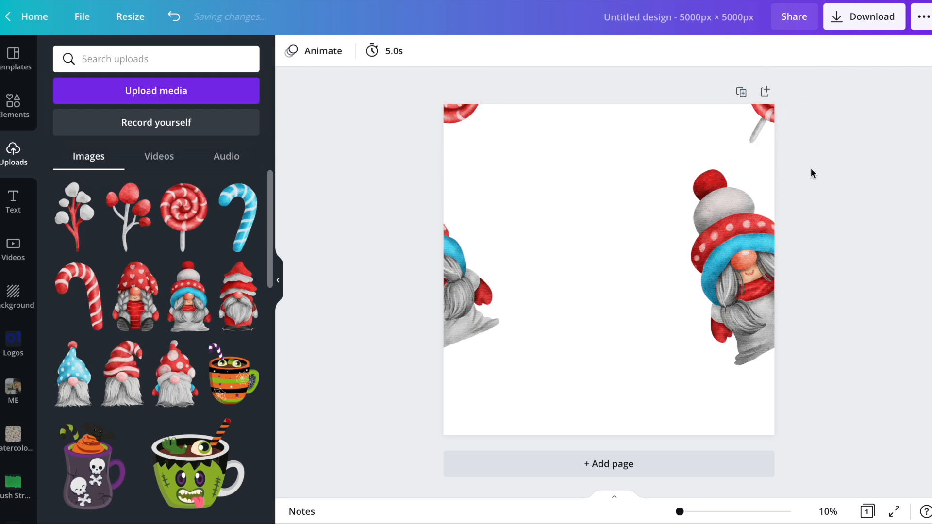
Duplicate the lollipop onto the page's bottom-right and bottom-left corners, aligned with the ones above
{"action": "left_click", "coordinate": [763, 112]}
{"action": "left_click_drag", "start_coordinate": [770, 110], "coordinate": [436, 421]}
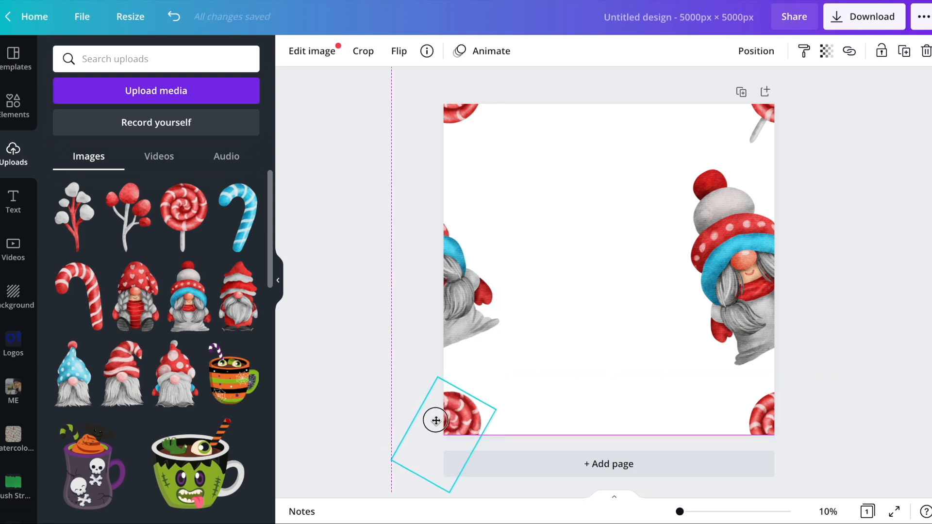
{"action": "left_click", "coordinate": [457, 113], "text": "shift"}
{"action": "left_click", "coordinate": [643, 236]}
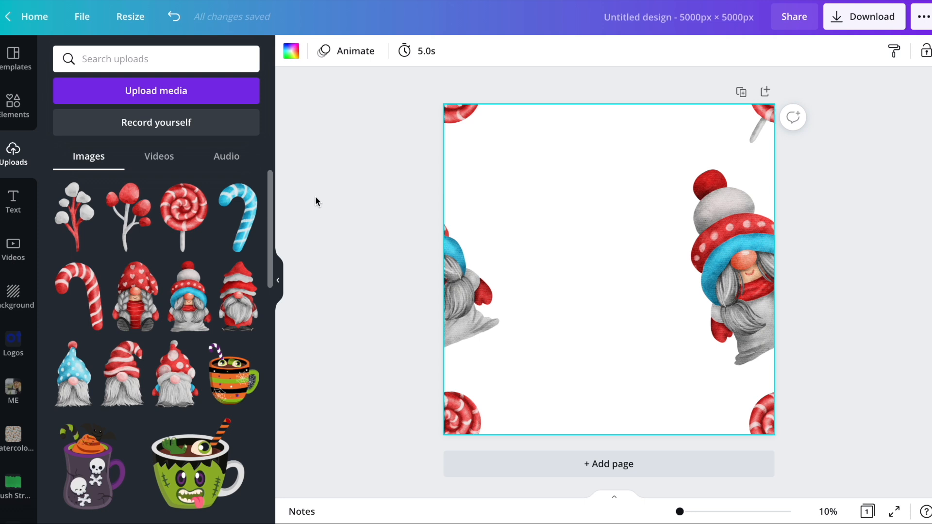
{"action": "left_click", "coordinate": [238, 217]}
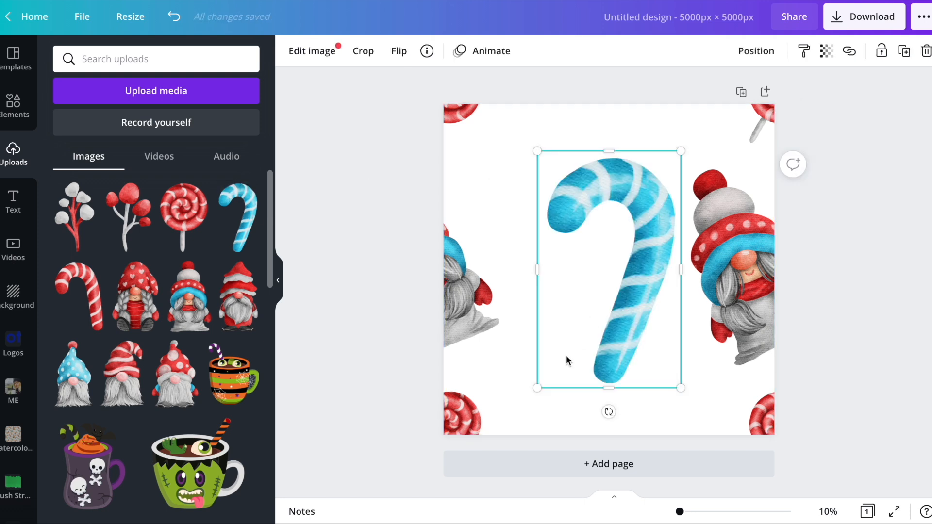
{"action": "left_click_drag", "start_coordinate": [536, 384], "coordinate": [554, 367]}
{"action": "key", "text": "Delete"}
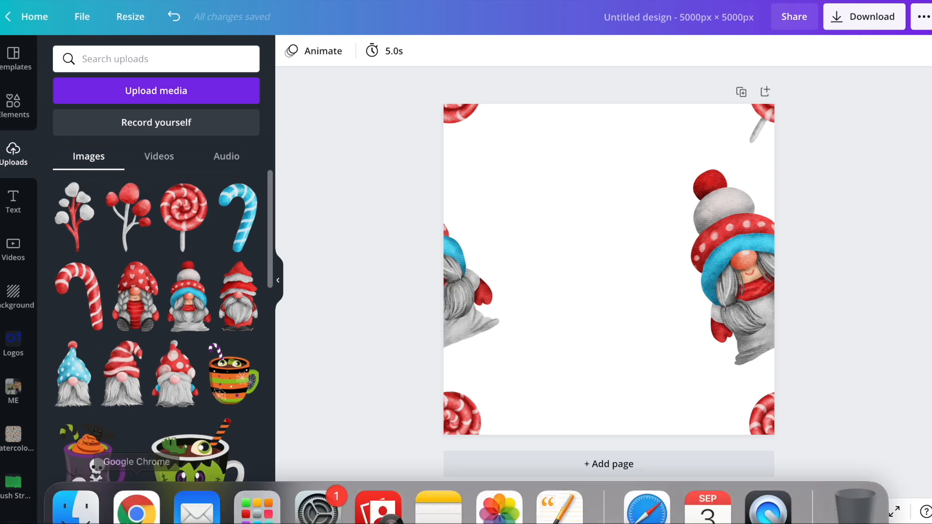
Switch to Finder, look over the gnome images in the COMPOSITION folder, and return to the Canva design
{"action": "left_click", "coordinate": [68, 500]}
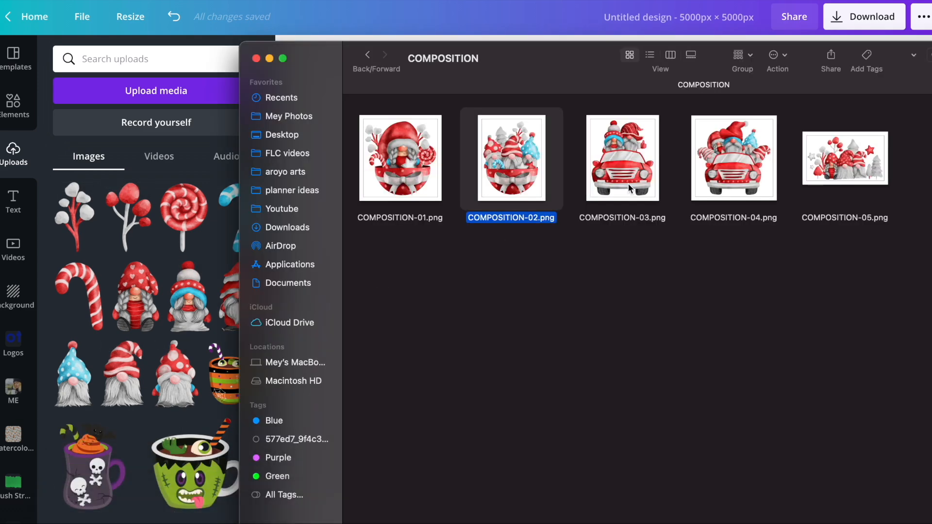
{"action": "left_click", "coordinate": [416, 252]}
{"action": "left_click", "coordinate": [397, 173]}
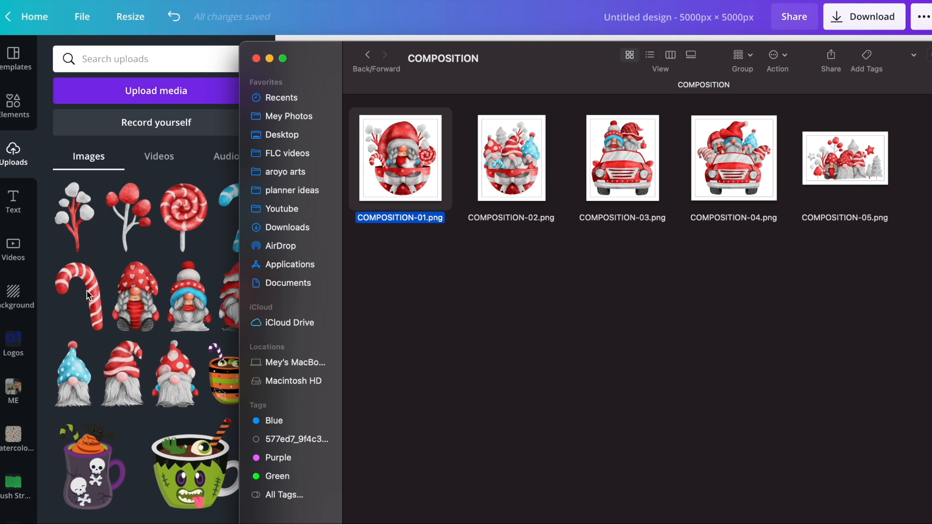
{"action": "left_click", "coordinate": [162, 276]}
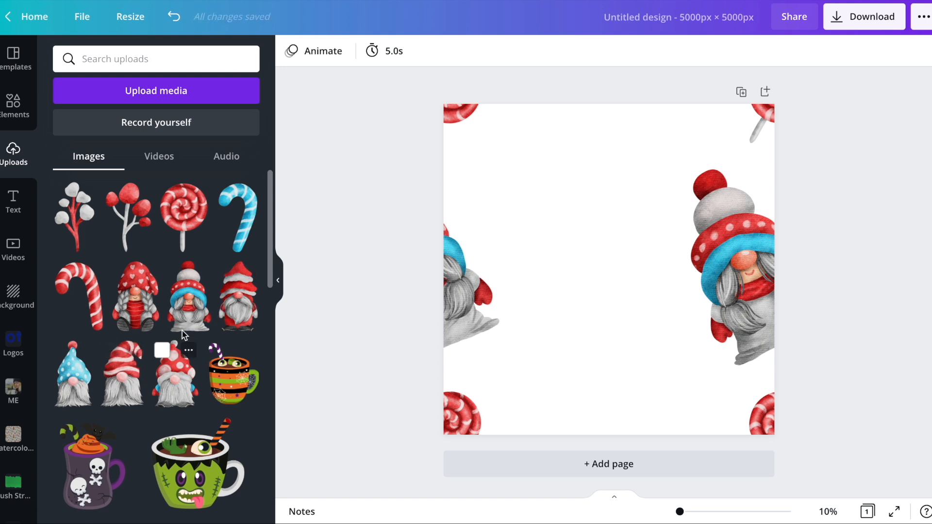
Add the braided gnome with the heart hat, shrink it, tilt it clockwise, and place aligned copies across the top and bottom page edges
{"action": "left_click", "coordinate": [136, 294]}
{"action": "left_click_drag", "start_coordinate": [530, 387], "coordinate": [589, 298]}
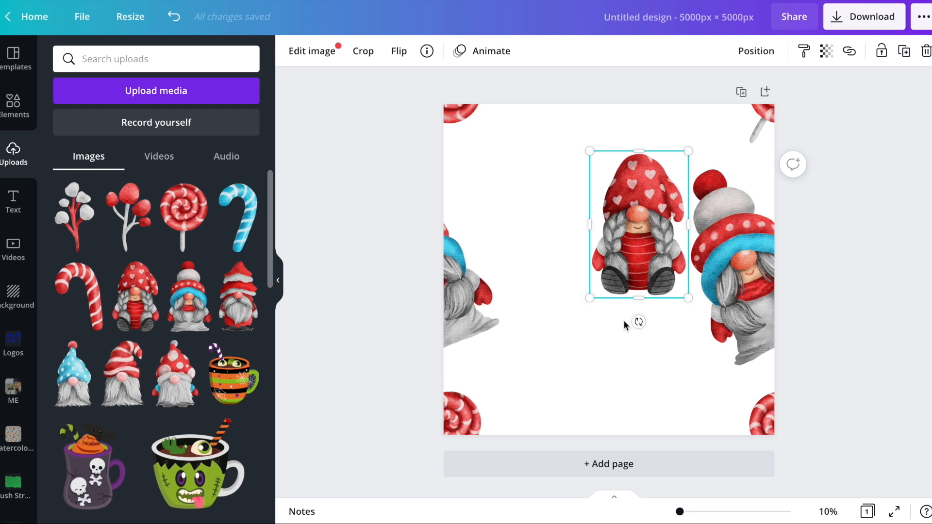
{"action": "left_click_drag", "start_coordinate": [634, 322], "coordinate": [601, 312]}
{"action": "left_click_drag", "start_coordinate": [646, 238], "coordinate": [560, 457]}
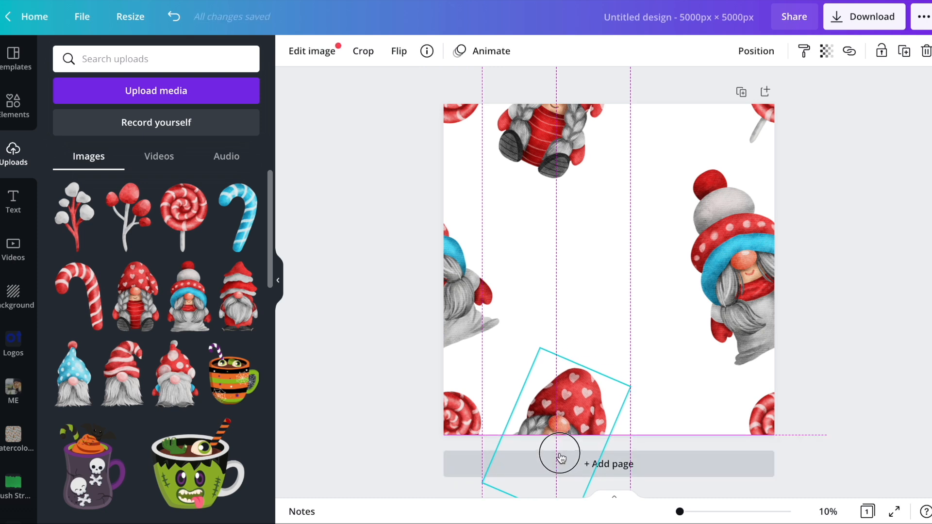
{"action": "left_click_drag", "start_coordinate": [560, 457], "coordinate": [526, 456]}
{"action": "left_click", "coordinate": [549, 136], "text": "shift"}
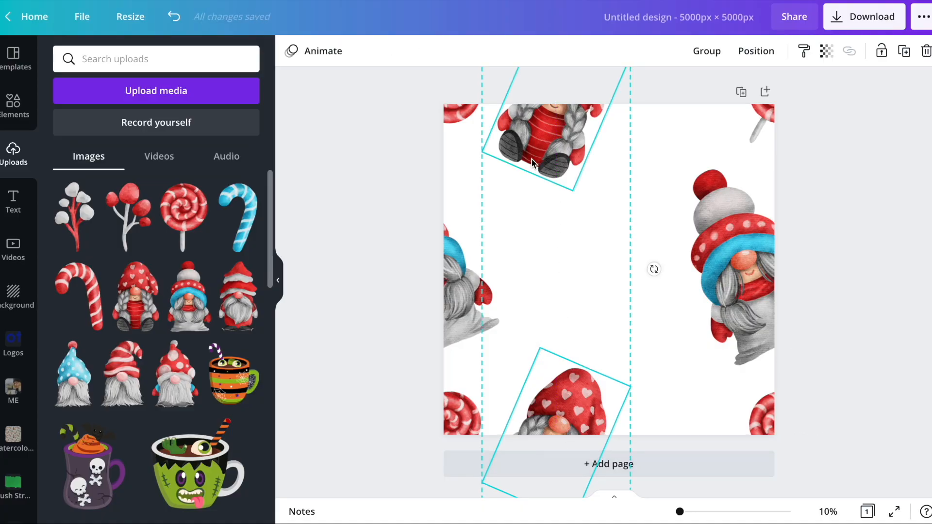
Move both heart-hat gnomes together left and down so most of the gnome shows at the top page edge
{"action": "scroll", "coordinate": [522, 345], "scroll_direction": "down", "scroll_amount": 1}
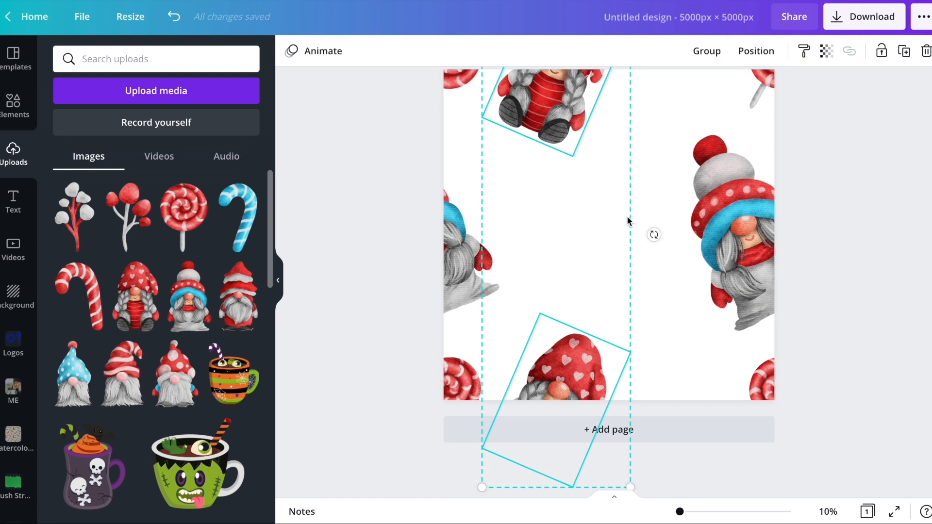
{"action": "scroll", "coordinate": [628, 224], "scroll_direction": "up", "scroll_amount": 1}
{"action": "scroll", "coordinate": [482, 294], "scroll_direction": "down", "scroll_amount": 1}
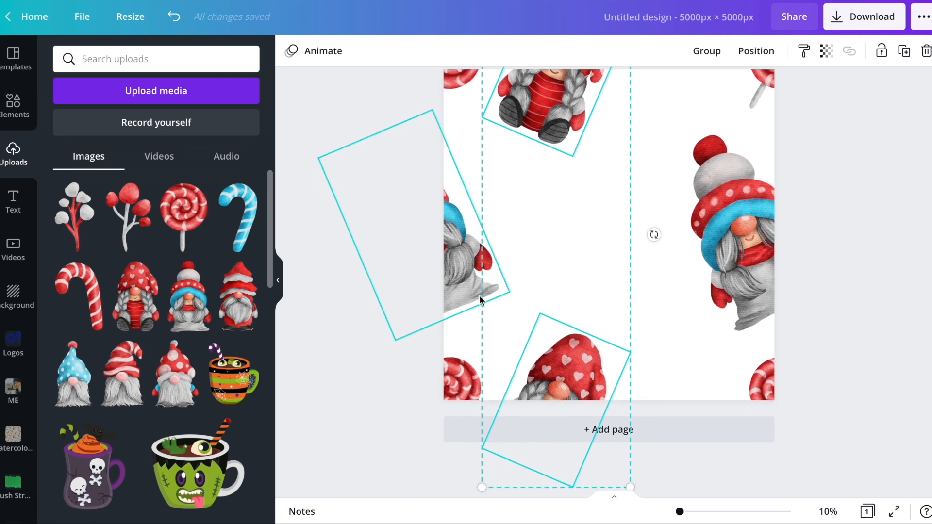
{"action": "left_click_drag", "start_coordinate": [572, 375], "coordinate": [543, 406]}
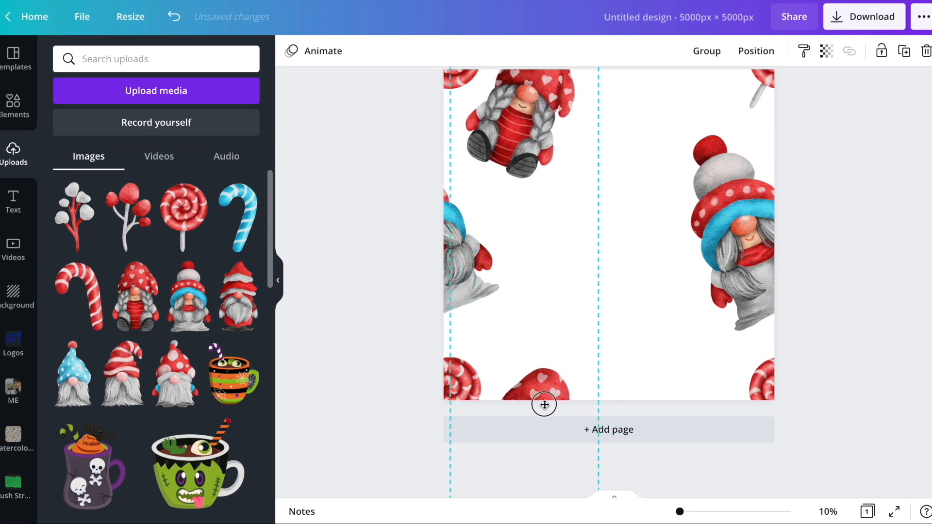
{"action": "left_click", "coordinate": [373, 264]}
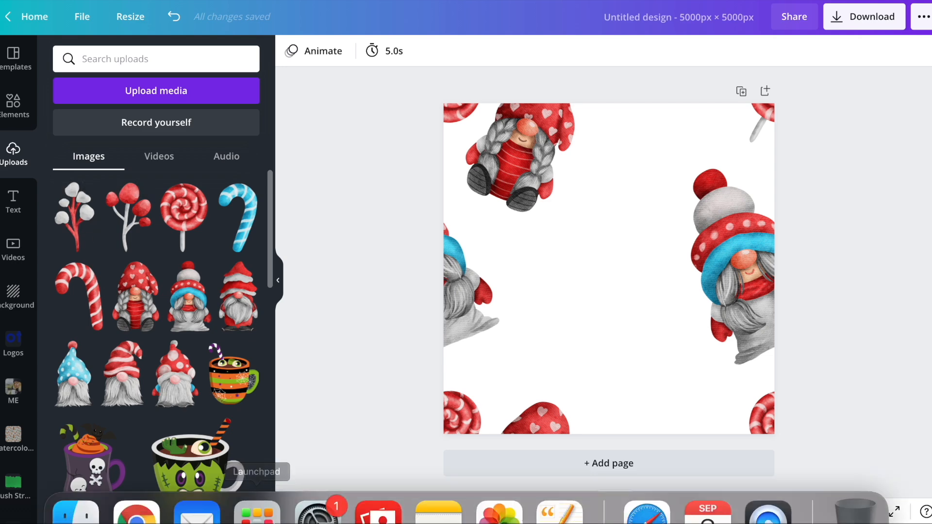
Add the white-berry branch with red stem, shrink it, tilt it counterclockwise, and place aligned copies across the bottom and top page edges
{"action": "left_click", "coordinate": [76, 507]}
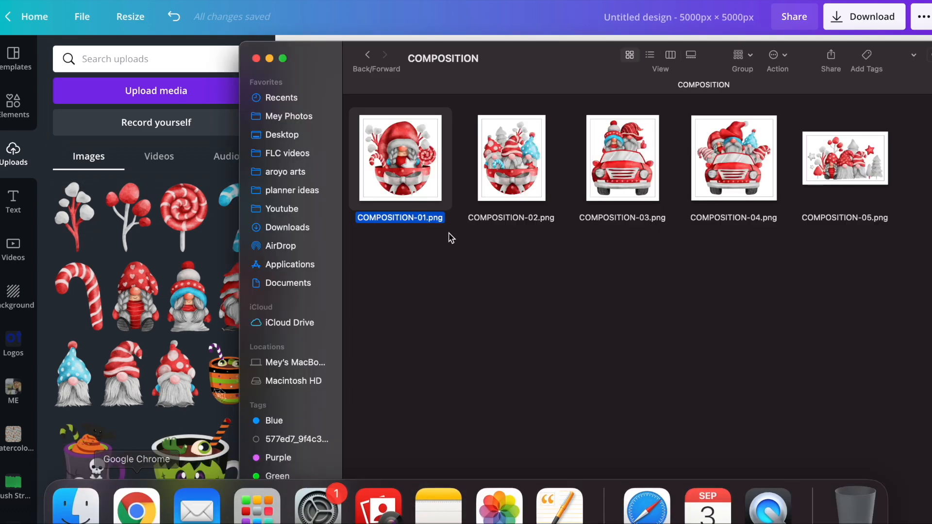
{"action": "left_click", "coordinate": [232, 254]}
{"action": "left_click", "coordinate": [68, 224]}
{"action": "left_click_drag", "start_coordinate": [538, 401], "coordinate": [604, 291]}
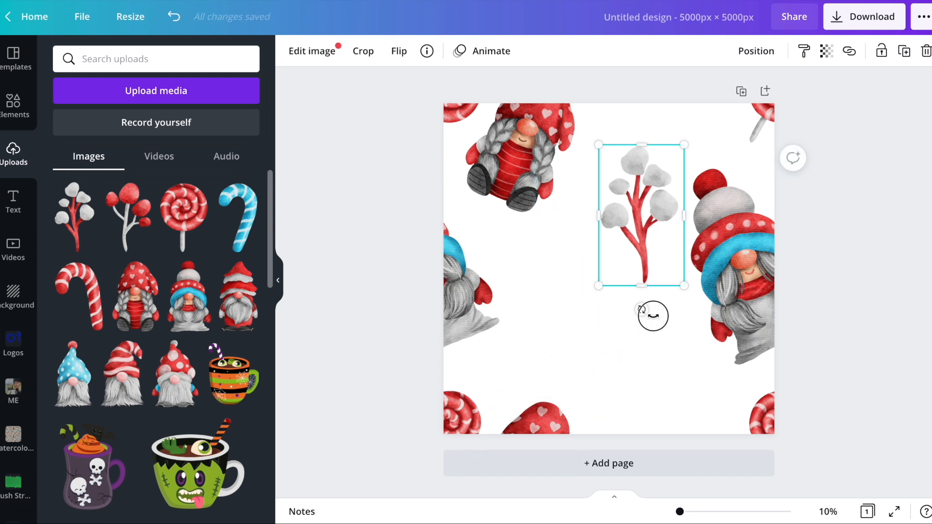
{"action": "left_click_drag", "start_coordinate": [653, 316], "coordinate": [679, 320]}
{"action": "left_click_drag", "start_coordinate": [651, 234], "coordinate": [648, 360]}
{"action": "left_click_drag", "start_coordinate": [623, 293], "coordinate": [650, 79]}
{"action": "key", "text": "ctrl+d"}
{"action": "left_click_drag", "start_coordinate": [653, 124], "coordinate": [676, 117]}
Select both berry branches and shift them together right and slightly up, beside the right-hand lollipops
{"action": "left_click", "coordinate": [663, 390], "text": "shift"}
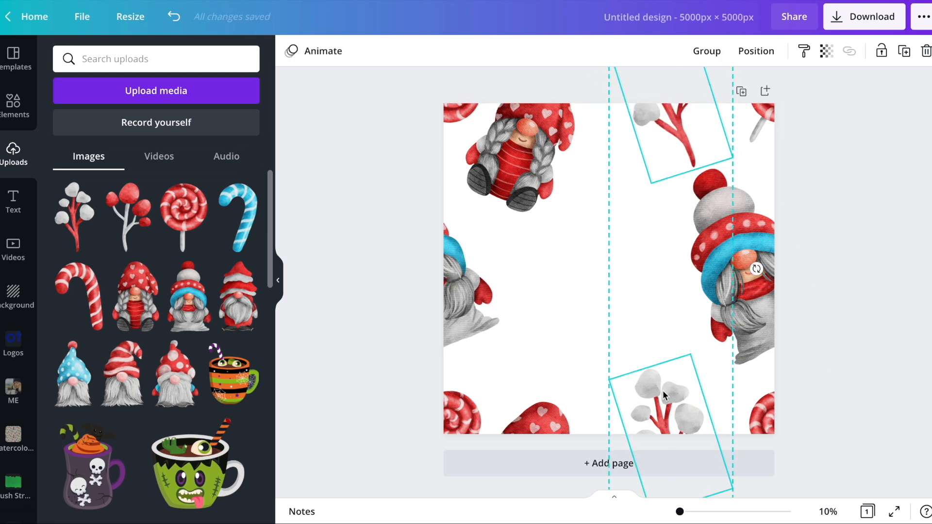
{"action": "left_click_drag", "start_coordinate": [673, 414], "coordinate": [713, 392]}
{"action": "left_click", "coordinate": [890, 317]}
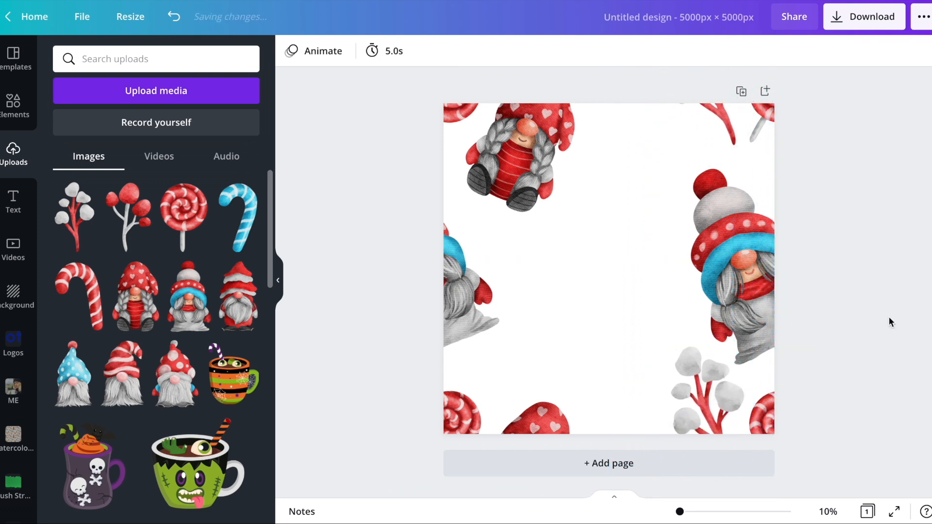
Try the red candy cane, shrunk and tilted, as copies across the top and bottom page edges, and delete both
{"action": "left_click", "coordinate": [81, 299]}
{"action": "left_click_drag", "start_coordinate": [689, 388], "coordinate": [487, 269]}
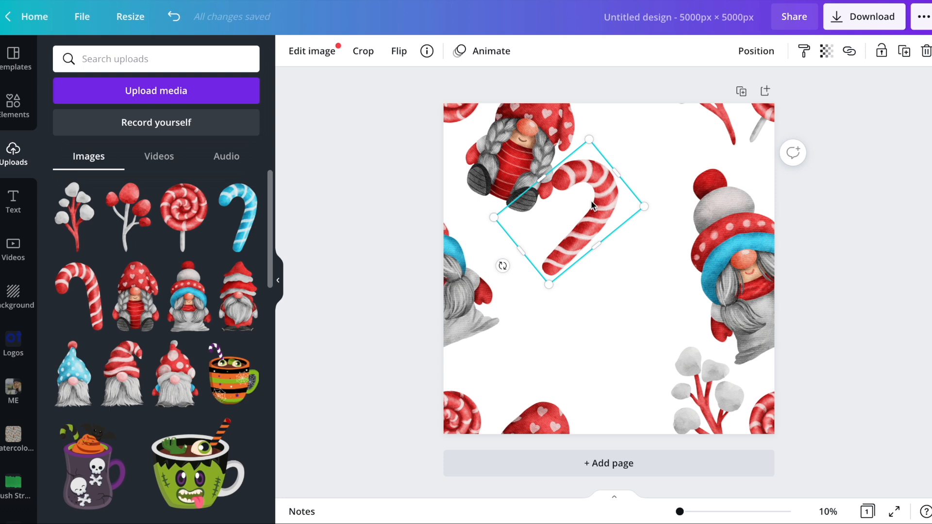
{"action": "left_click_drag", "start_coordinate": [553, 287], "coordinate": [587, 238]}
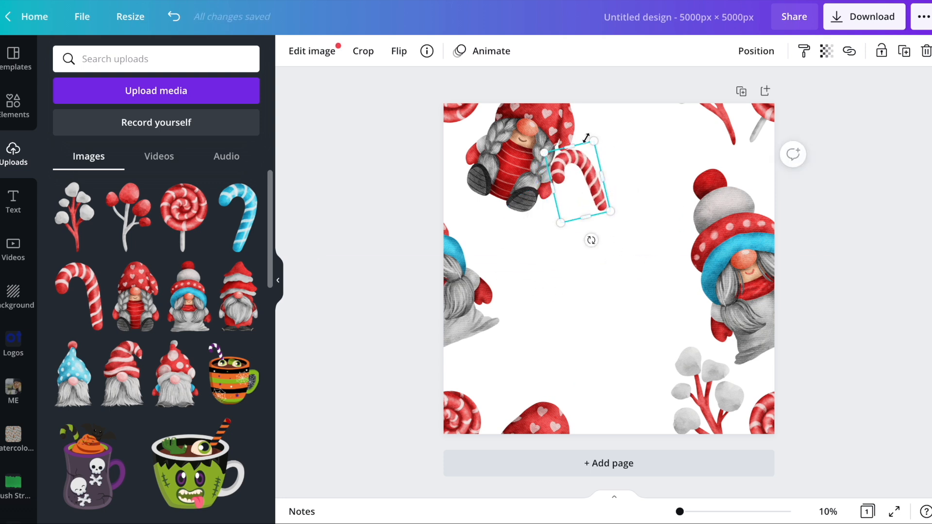
{"action": "left_click_drag", "start_coordinate": [582, 165], "coordinate": [614, 211]}
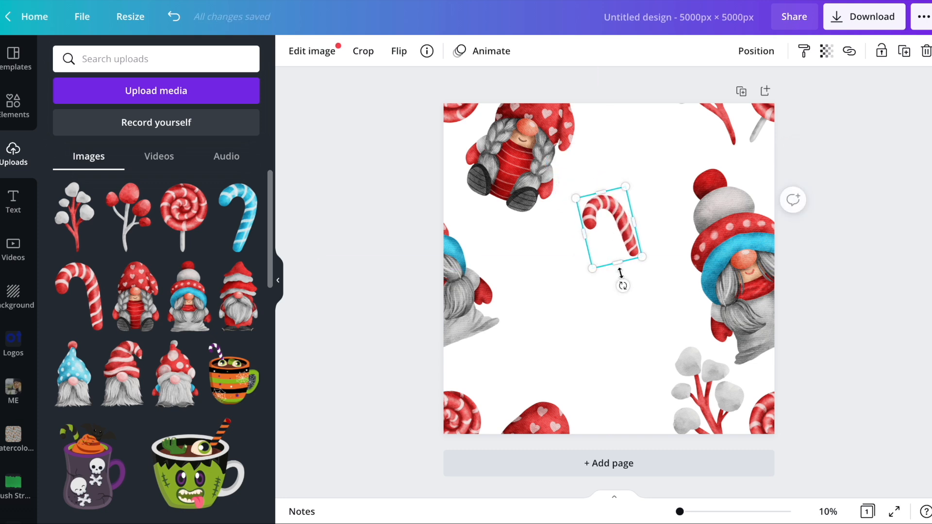
{"action": "left_click_drag", "start_coordinate": [622, 281], "coordinate": [601, 287]}
{"action": "left_click_drag", "start_coordinate": [621, 209], "coordinate": [624, 96]}
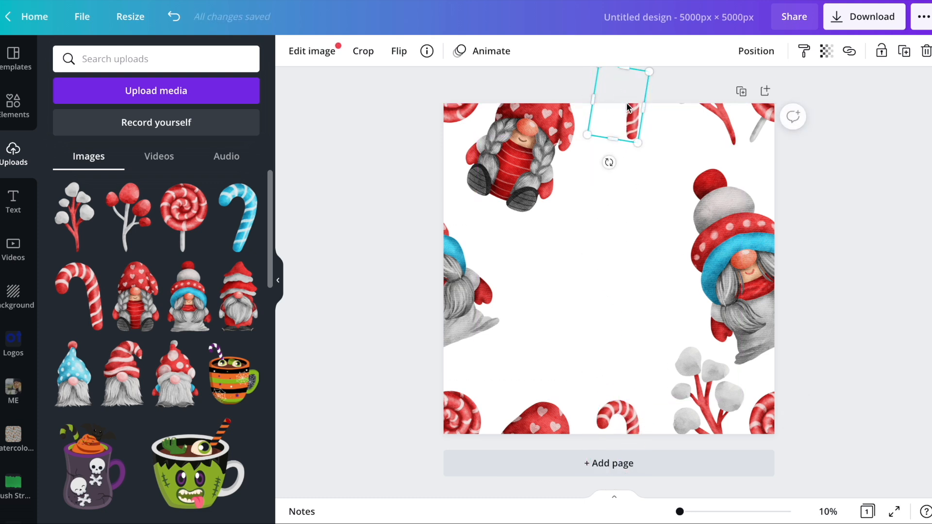
{"action": "left_click", "coordinate": [620, 420], "text": "shift"}
{"action": "key", "text": "Delete"}
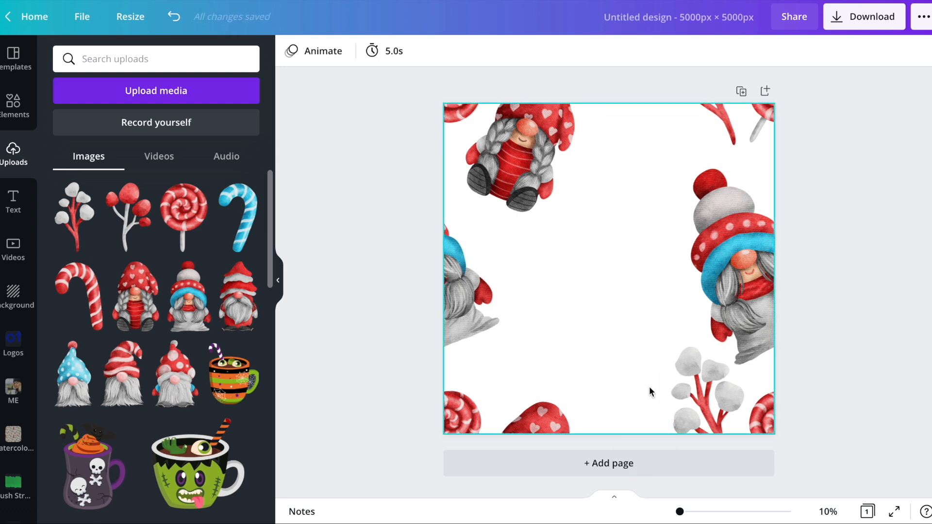
Add the red candy cane, shrunk and tilted counterclockwise, across the top page edge, with a copy across the bottom edge
{"action": "left_click", "coordinate": [64, 270]}
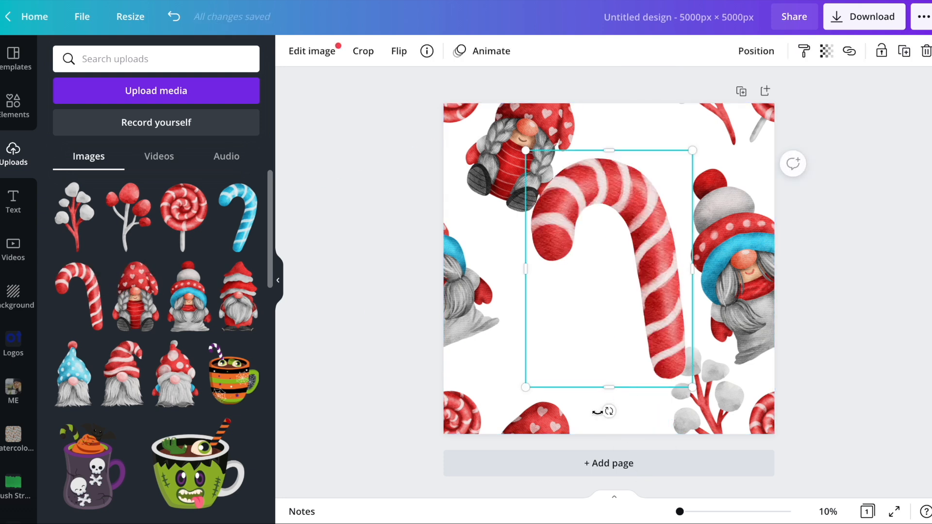
{"action": "left_click_drag", "start_coordinate": [610, 412], "coordinate": [633, 409]}
{"action": "left_click_drag", "start_coordinate": [712, 371], "coordinate": [619, 90]}
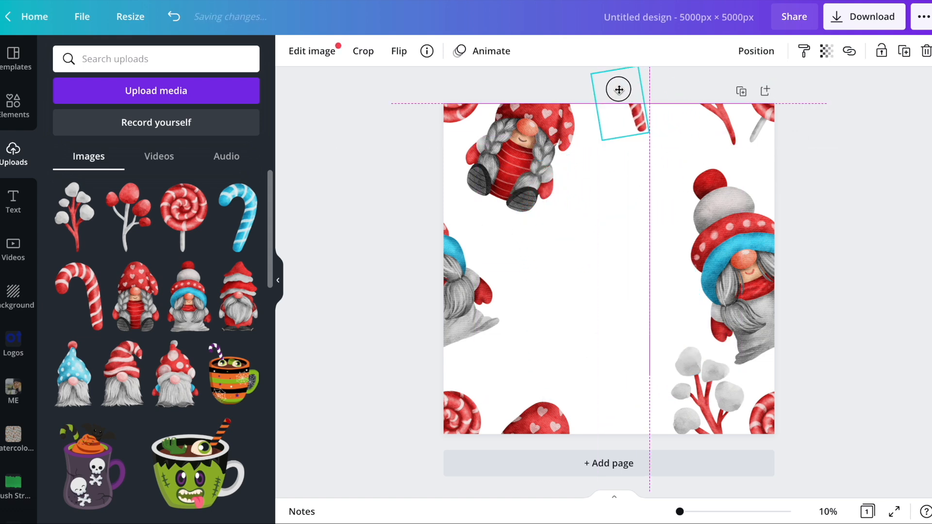
{"action": "left_click_drag", "start_coordinate": [619, 89], "coordinate": [619, 88]}
{"action": "left_click_drag", "start_coordinate": [634, 179], "coordinate": [643, 441]}
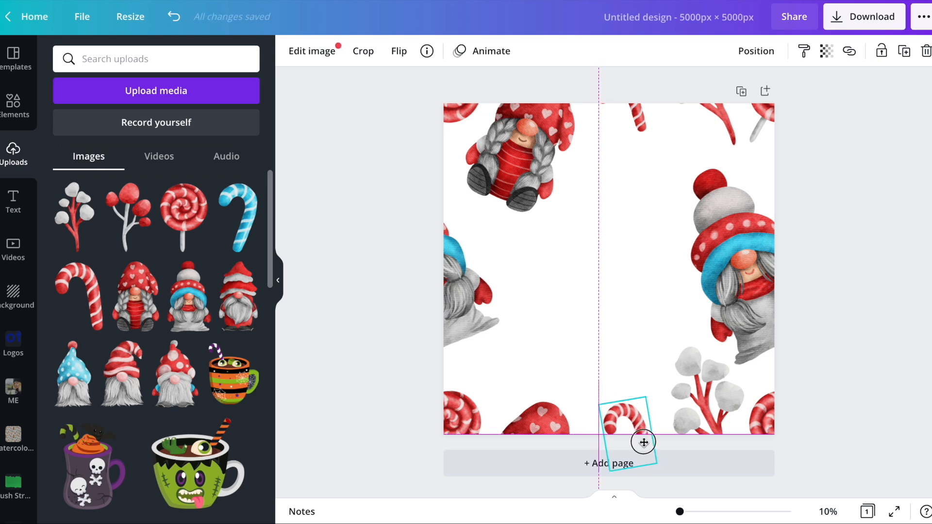
Align the bottom candy cane directly under the top one, and shift both together slightly down
{"action": "left_click", "coordinate": [636, 128], "text": "shift"}
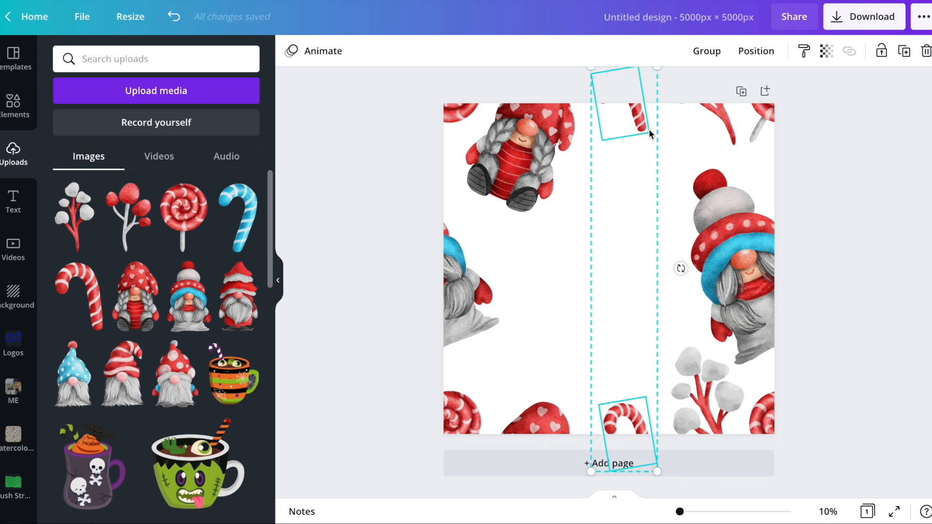
{"action": "left_click", "coordinate": [547, 340]}
{"action": "left_click_drag", "start_coordinate": [644, 426], "coordinate": [636, 427]}
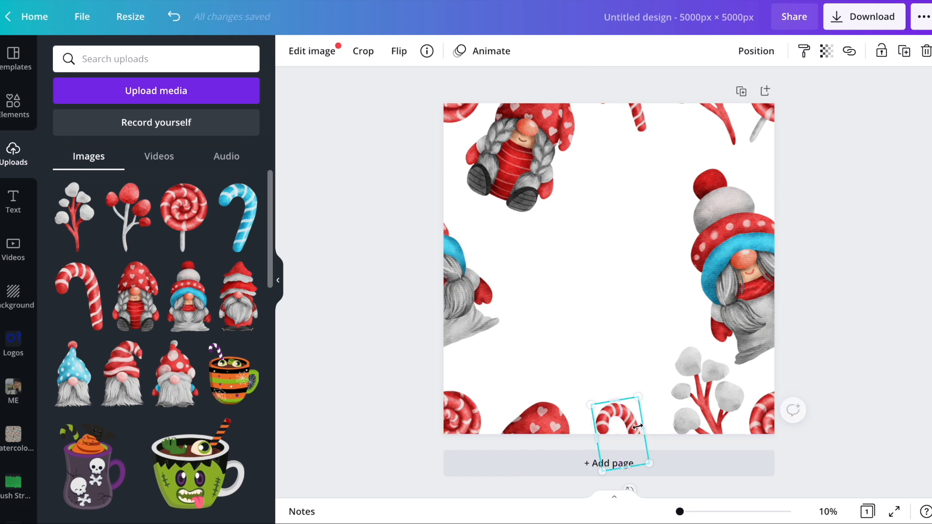
{"action": "left_click", "coordinate": [634, 126], "text": "shift"}
{"action": "mouse_move", "coordinate": [634, 125]}
{"action": "left_mouse_down"}
{"action": "mouse_move", "coordinate": [595, 83]}
{"action": "mouse_move", "coordinate": [658, 108]}
{"action": "mouse_move", "coordinate": [660, 124]}
{"action": "mouse_move", "coordinate": [628, 135]}
{"action": "mouse_move", "coordinate": [639, 131]}
{"action": "left_mouse_up"}
{"action": "left_click", "coordinate": [851, 196]}
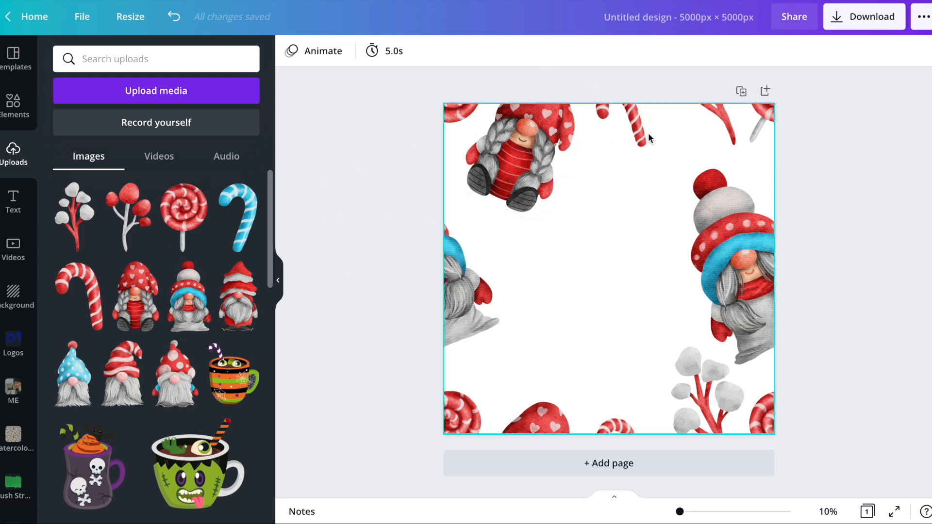
Copy the white-berry branch, shrink it, tilt it clockwise, and place it above the bottom heart-hat gnome near the left lollipop
{"action": "left_click", "coordinate": [715, 128]}
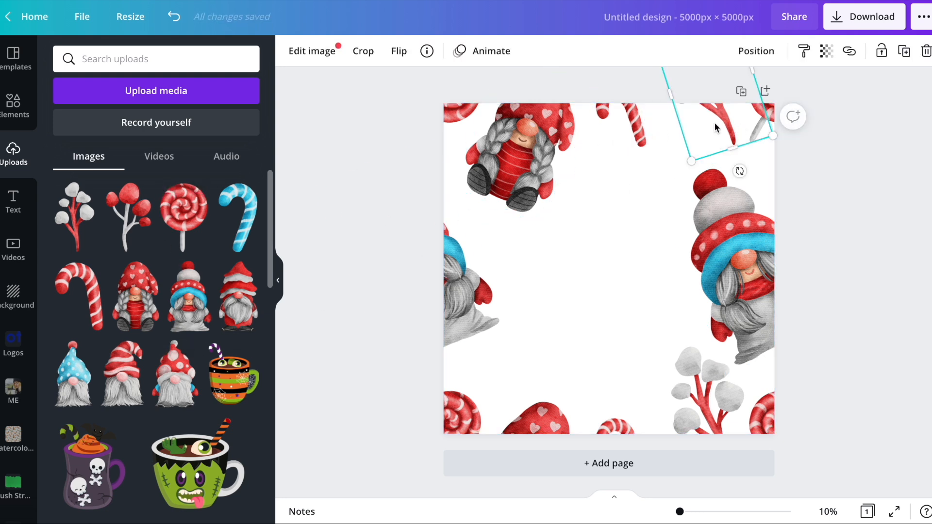
{"action": "left_click_drag", "start_coordinate": [724, 121], "coordinate": [543, 335]}
{"action": "left_click_drag", "start_coordinate": [564, 383], "coordinate": [490, 376]}
{"action": "left_click_drag", "start_coordinate": [619, 250], "coordinate": [523, 368]}
Duplicate the large pompom-hat gnome, shrink it, tilt it clockwise, and place it above the bottom-edge candy cane
{"action": "left_click", "coordinate": [736, 272]}
{"action": "key", "text": "ctrl+d"}
{"action": "left_click_drag", "start_coordinate": [737, 271], "coordinate": [560, 295]}
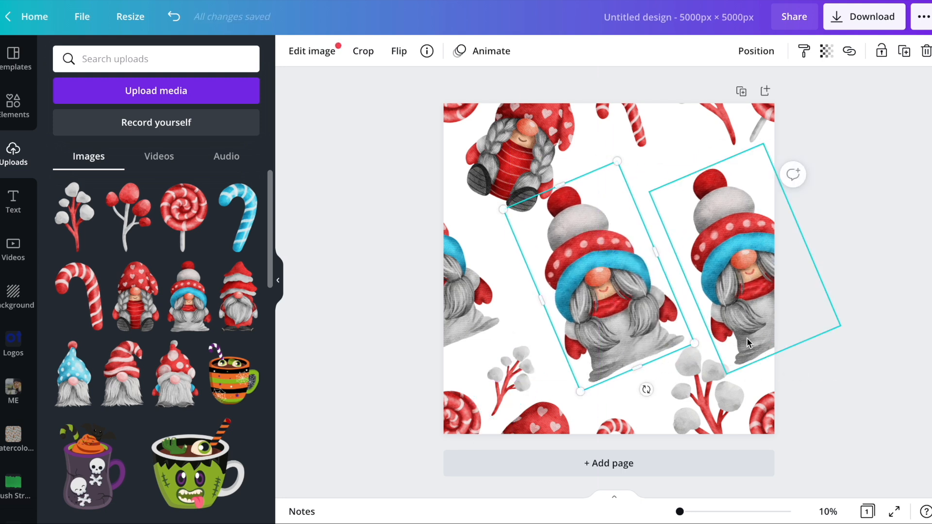
{"action": "left_click_drag", "start_coordinate": [698, 340], "coordinate": [514, 300]}
{"action": "left_click", "coordinate": [395, 57]}
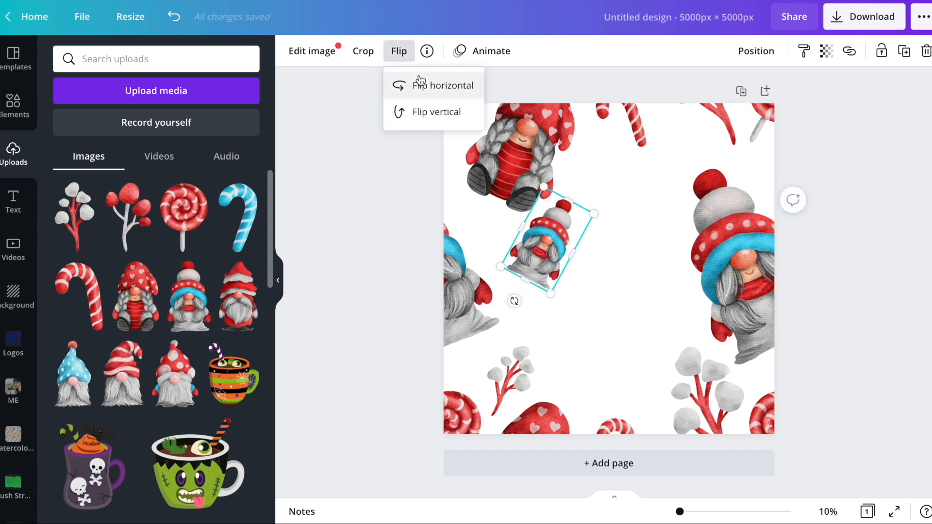
{"action": "left_click_drag", "start_coordinate": [552, 250], "coordinate": [638, 390]}
{"action": "left_click_drag", "start_coordinate": [606, 434], "coordinate": [620, 440]}
{"action": "left_click_drag", "start_coordinate": [641, 387], "coordinate": [641, 374]}
Copy the lollipop, shrink it, tilt it counterclockwise, and place it between the small berry branch and the small pompom-hat gnome
{"action": "left_click_drag", "start_coordinate": [771, 117], "coordinate": [546, 344]}
{"action": "left_click_drag", "start_coordinate": [515, 397], "coordinate": [577, 406]}
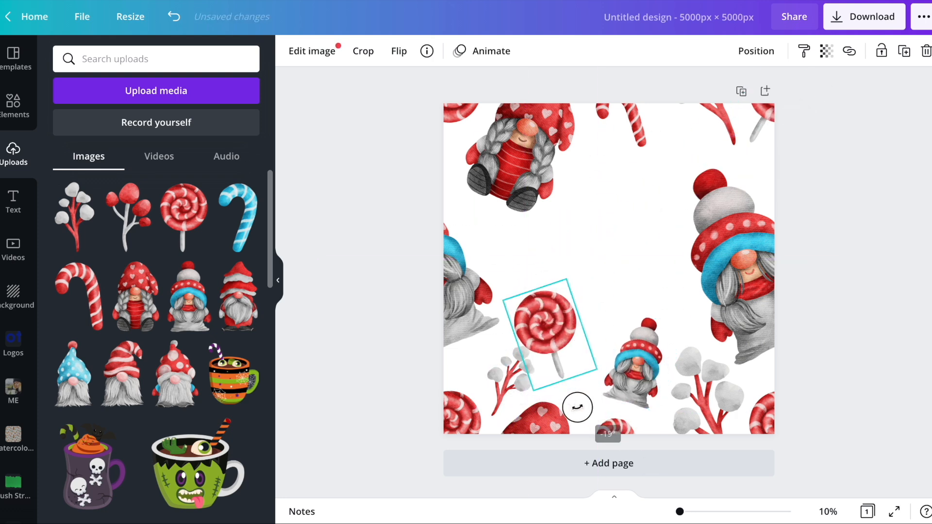
{"action": "left_click_drag", "start_coordinate": [503, 304], "coordinate": [525, 318]}
{"action": "left_click_drag", "start_coordinate": [557, 336], "coordinate": [567, 363]}
{"action": "left_click", "coordinate": [631, 122]}
{"action": "left_click_drag", "start_coordinate": [636, 121], "coordinate": [525, 251]}
{"action": "key", "text": "ctrl+z"}
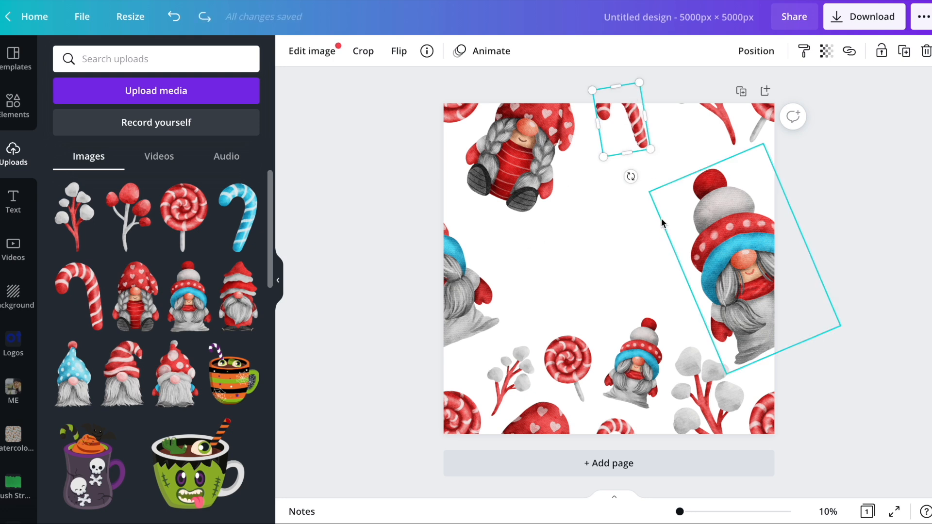
Copy the top-edge candy cane beside the left-edge gnome, flip it horizontally, and rotate it onto its side
{"action": "left_click", "coordinate": [624, 225]}
{"action": "left_click_drag", "start_coordinate": [605, 155], "coordinate": [498, 295]}
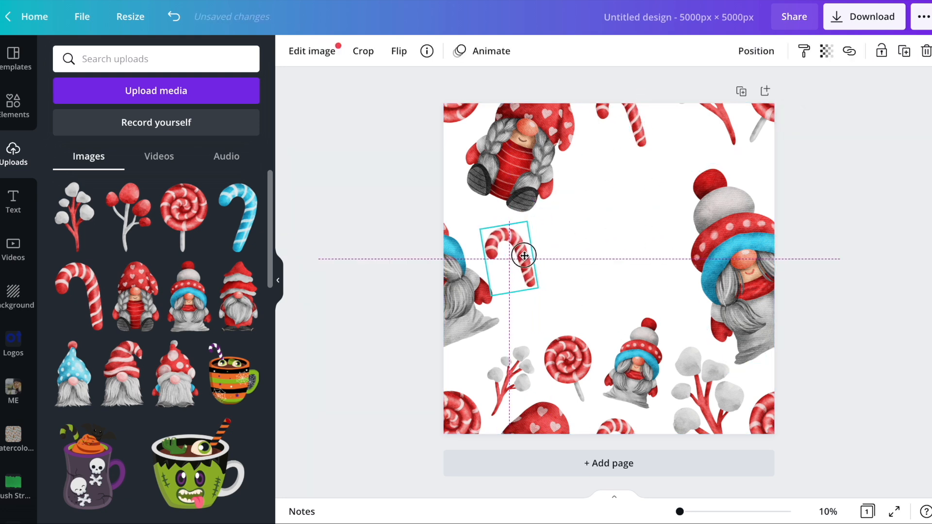
{"action": "left_click", "coordinate": [398, 51]}
{"action": "left_click", "coordinate": [427, 95]}
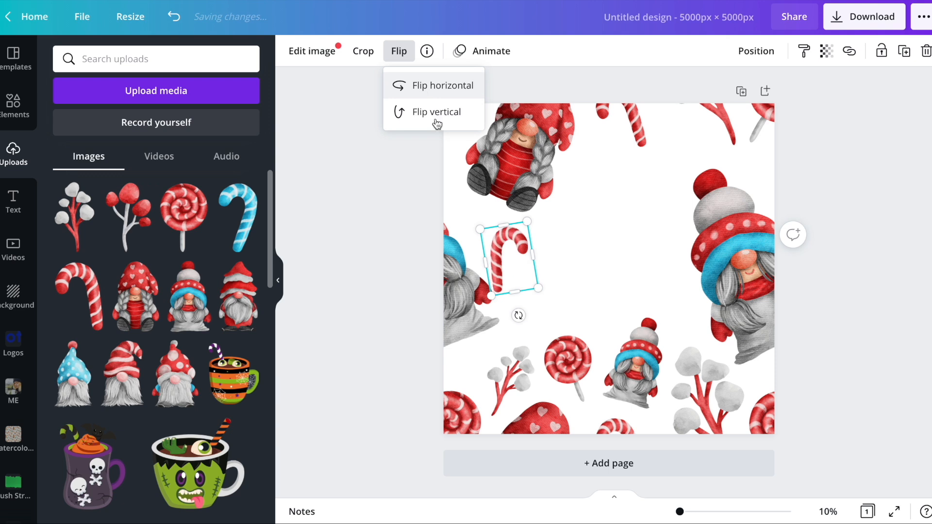
{"action": "left_click_drag", "start_coordinate": [519, 316], "coordinate": [415, 237]}
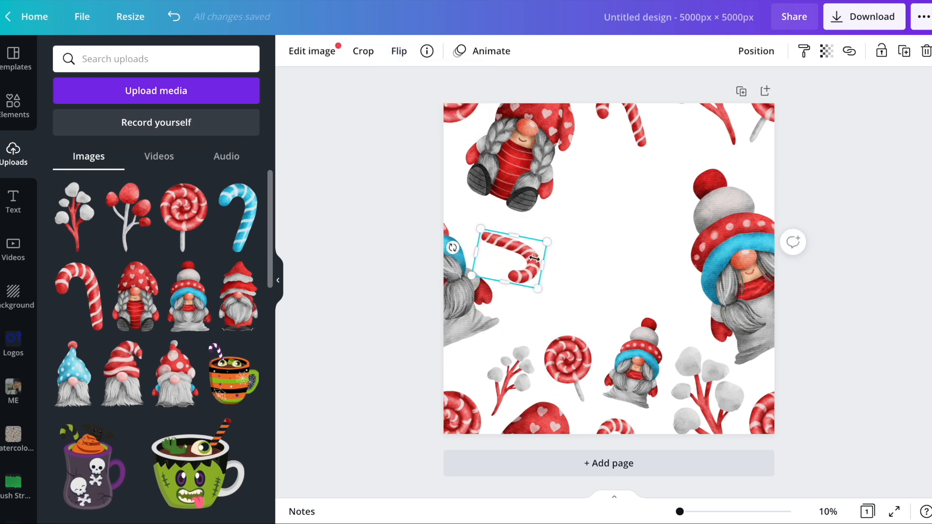
Place a smaller, tilted copy of the candy cane between the small pompom-hat gnome and the large right-edge gnome
{"action": "left_click_drag", "start_coordinate": [519, 264], "coordinate": [743, 343]}
{"action": "left_click_drag", "start_coordinate": [644, 254], "coordinate": [669, 311]}
{"action": "left_click", "coordinate": [855, 301]}
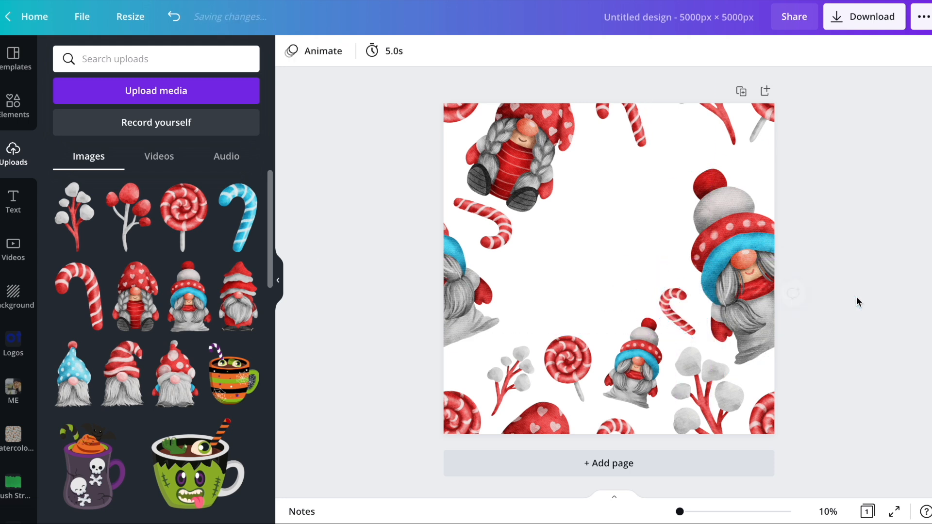
Duplicate the large heart-hat gnome, tilt it counterclockwise, flip it horizontally, shrink it, and place it between the top candy cane and berry branch
{"action": "left_click", "coordinate": [539, 167]}
{"action": "key", "text": "ctrl+d"}
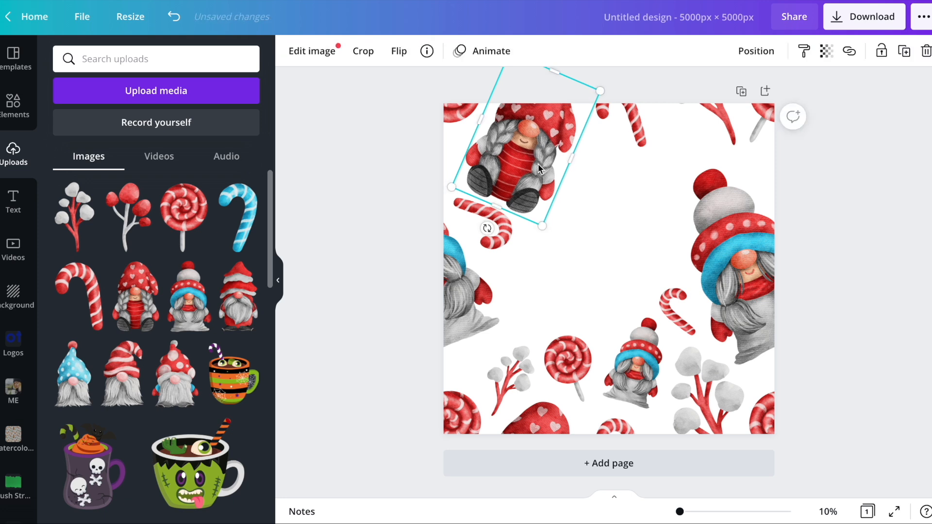
{"action": "left_click_drag", "start_coordinate": [530, 167], "coordinate": [600, 255]}
{"action": "left_click_drag", "start_coordinate": [552, 318], "coordinate": [611, 326]}
{"action": "left_click", "coordinate": [399, 51]}
{"action": "left_click", "coordinate": [419, 86]}
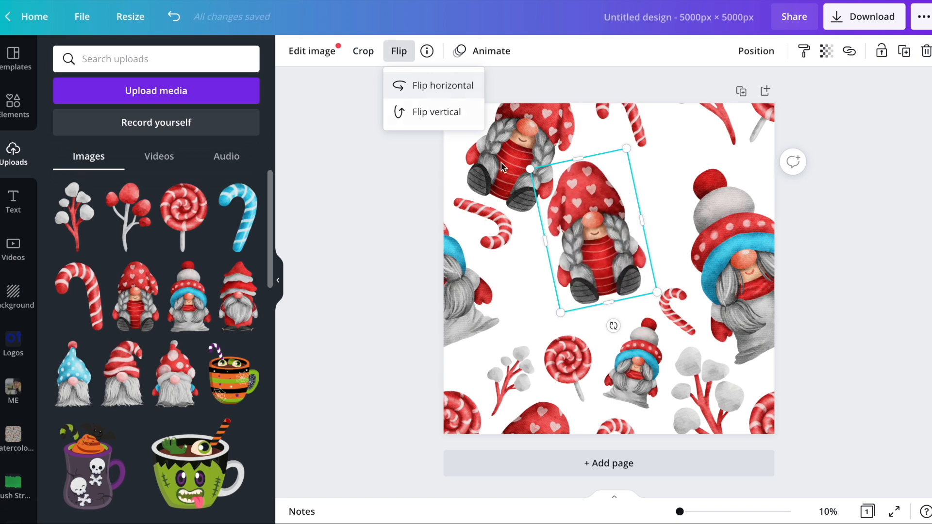
{"action": "left_click_drag", "start_coordinate": [562, 309], "coordinate": [618, 258]}
{"action": "left_click_drag", "start_coordinate": [612, 210], "coordinate": [682, 158]}
{"action": "left_click", "coordinate": [836, 200]}
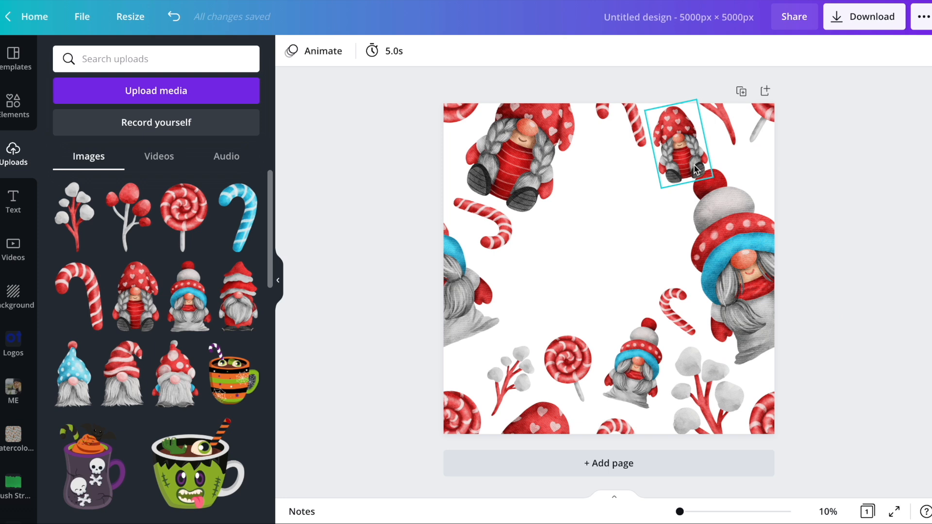
Select both large pompom-hat gnomes at the side edges and shift them together right and down
{"action": "left_click", "coordinate": [747, 234]}
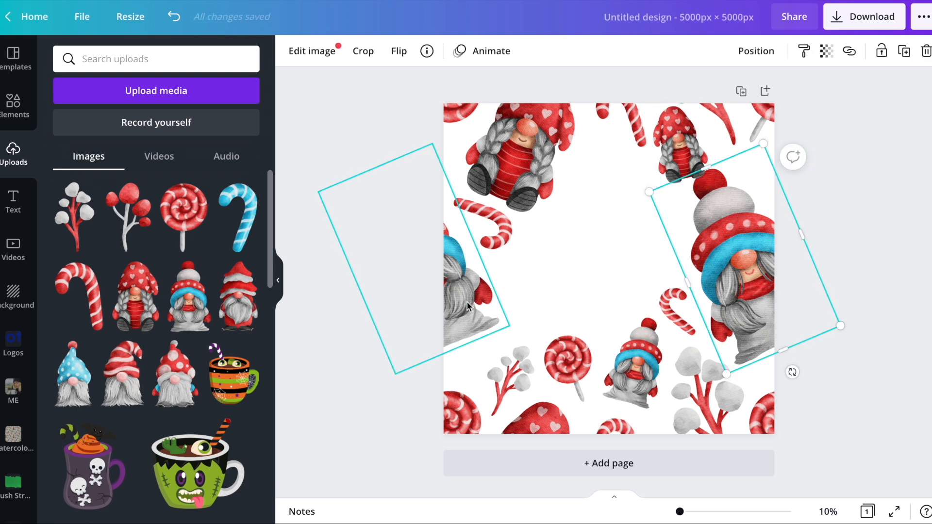
{"action": "left_click", "coordinate": [467, 301], "text": "shift"}
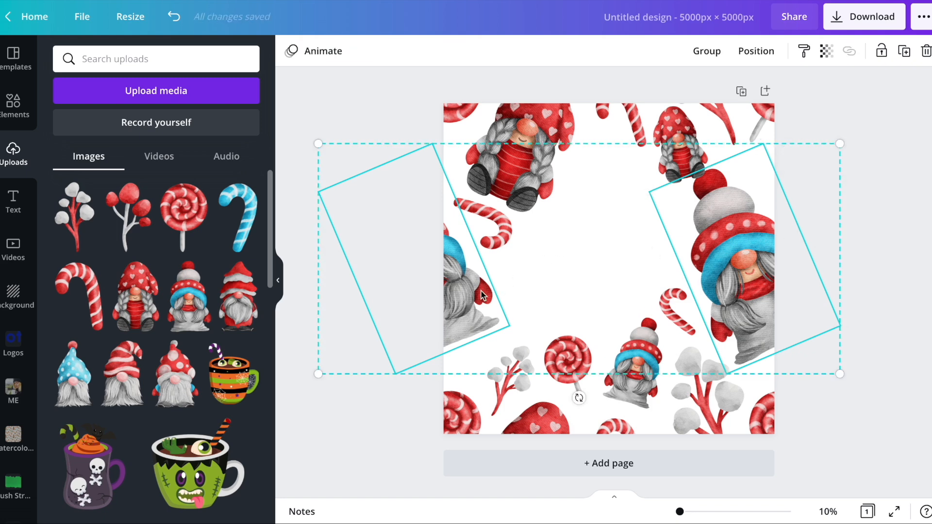
{"action": "mouse_move", "coordinate": [476, 294]}
{"action": "left_mouse_down"}
{"action": "mouse_move", "coordinate": [492, 308]}
{"action": "mouse_move", "coordinate": [484, 309]}
{"action": "left_mouse_up"}
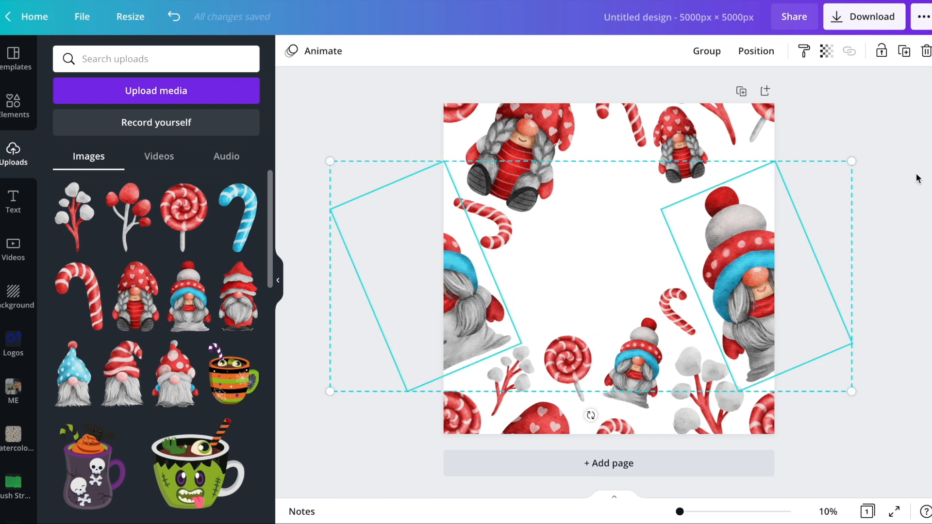
{"action": "left_click", "coordinate": [634, 448]}
Flip the small berry branch horizontally, reduce its tilt, and move it slightly down, clear of the left-edge gnome
{"action": "left_click", "coordinate": [510, 389]}
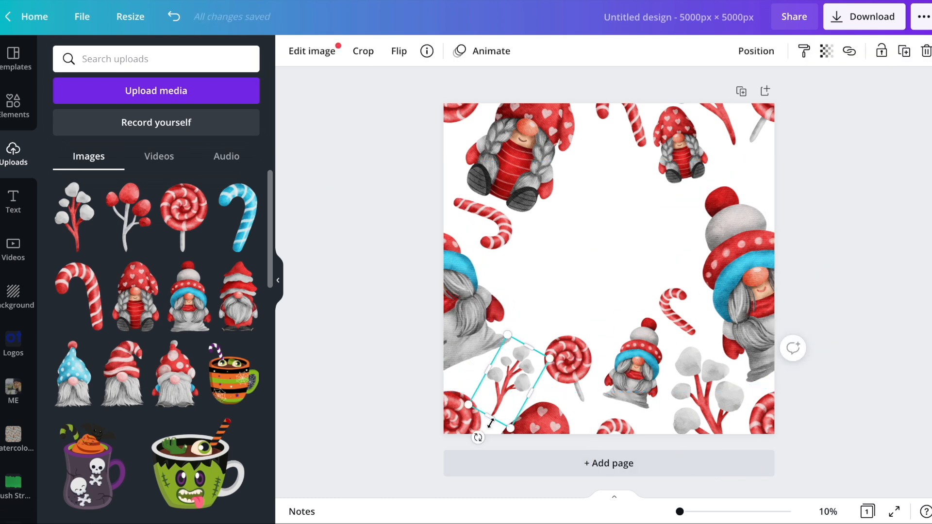
{"action": "left_click_drag", "start_coordinate": [479, 438], "coordinate": [483, 440]}
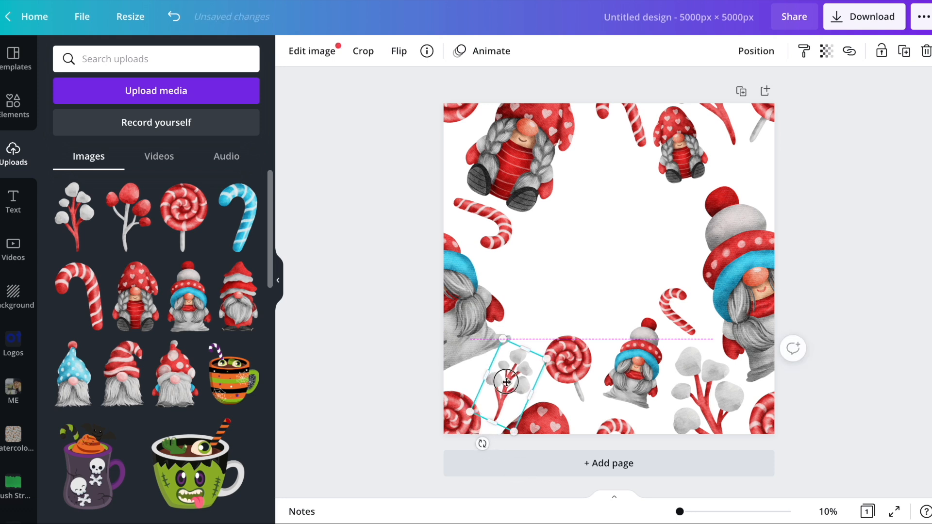
{"action": "left_click", "coordinate": [399, 51]}
{"action": "left_click", "coordinate": [421, 86]}
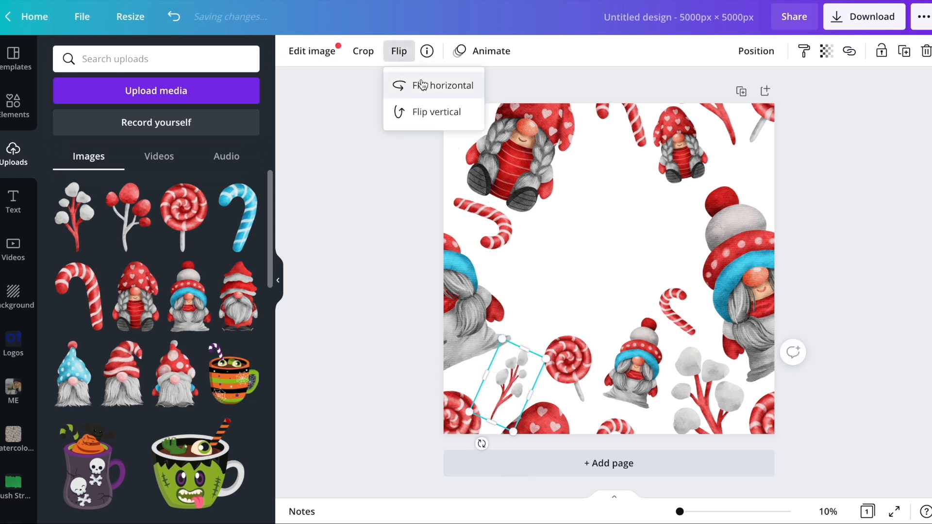
{"action": "left_click_drag", "start_coordinate": [481, 443], "coordinate": [487, 445]}
{"action": "left_click_drag", "start_coordinate": [511, 386], "coordinate": [510, 392]}
{"action": "left_click", "coordinate": [322, 300]}
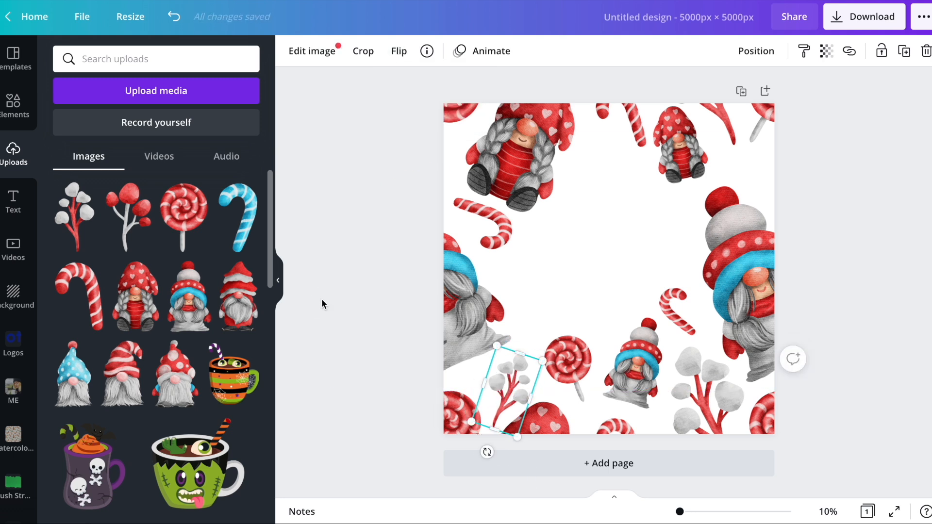
Tilt the small heart-hat gnome further counterclockwise and shift it slightly right and down
{"action": "left_click", "coordinate": [682, 160]}
{"action": "left_click_drag", "start_coordinate": [692, 202], "coordinate": [706, 201]}
{"action": "left_click_drag", "start_coordinate": [685, 148], "coordinate": [696, 151]}
{"action": "left_click", "coordinate": [863, 183]}
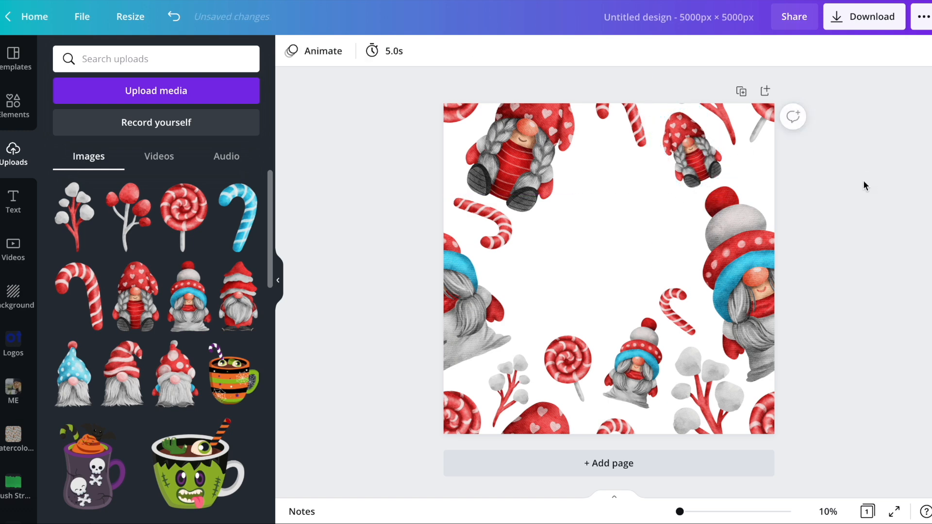
Shrink and rotate the left candy cane, place it across the right page edge, and align a copy across the left edge
{"action": "left_click_drag", "start_coordinate": [487, 224], "coordinate": [601, 258]}
{"action": "left_click_drag", "start_coordinate": [534, 246], "coordinate": [574, 309]}
{"action": "left_click_drag", "start_coordinate": [565, 277], "coordinate": [769, 173]}
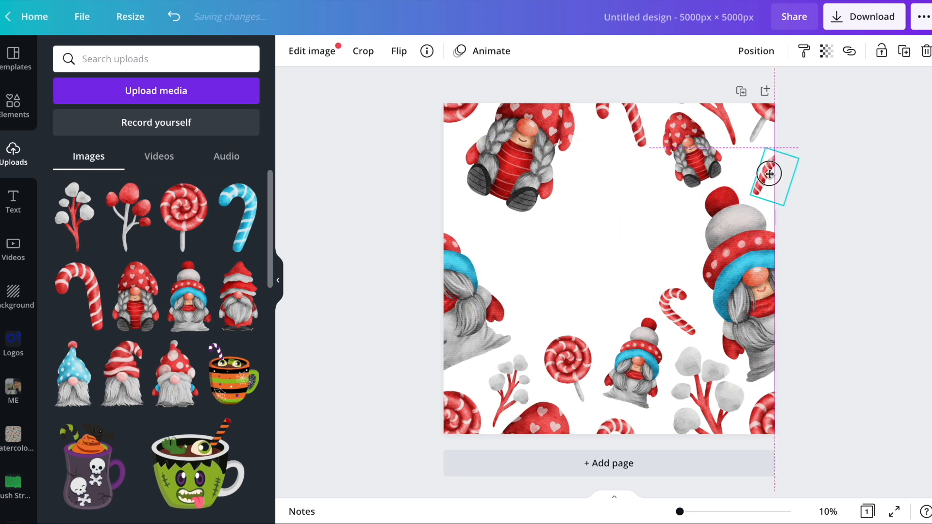
{"action": "left_click_drag", "start_coordinate": [769, 173], "coordinate": [435, 183]}
{"action": "key", "text": "ctrl+d"}
{"action": "left_click_drag", "start_coordinate": [434, 179], "coordinate": [435, 171]}
Select both side-edge candy canes and shift them together left and slightly up
{"action": "left_click", "coordinate": [762, 192], "text": "shift"}
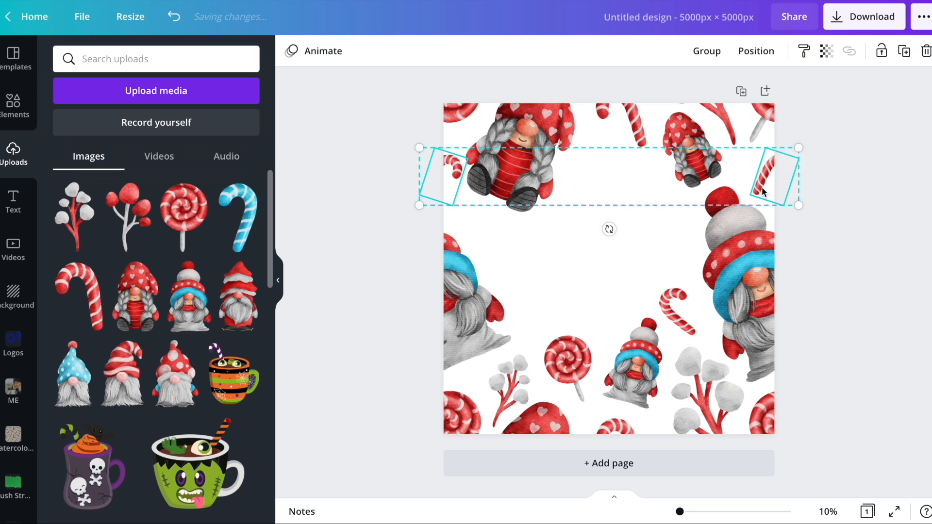
{"action": "mouse_move", "coordinate": [762, 188]}
{"action": "left_mouse_down"}
{"action": "mouse_move", "coordinate": [752, 190]}
{"action": "mouse_move", "coordinate": [752, 178]}
{"action": "left_mouse_up"}
{"action": "left_click", "coordinate": [392, 253]}
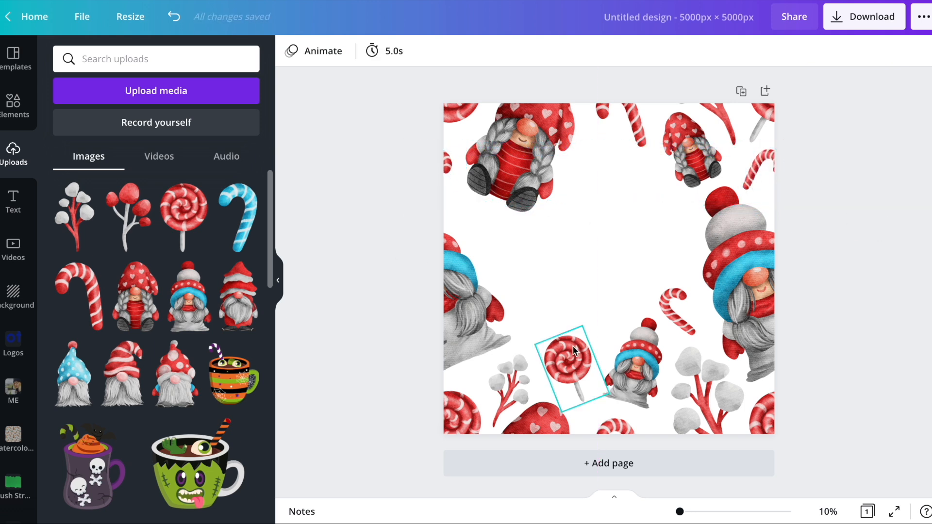
Duplicate the small pompom-hat gnome, tilt it counterclockwise, and place it between the large heart-hat gnome and the top candy cane
{"action": "left_click", "coordinate": [641, 368]}
{"action": "key", "text": "ctrl+d"}
{"action": "left_click_drag", "start_coordinate": [641, 368], "coordinate": [602, 180]}
{"action": "left_click_drag", "start_coordinate": [583, 240], "coordinate": [618, 244]}
{"action": "left_click_drag", "start_coordinate": [629, 208], "coordinate": [610, 178]}
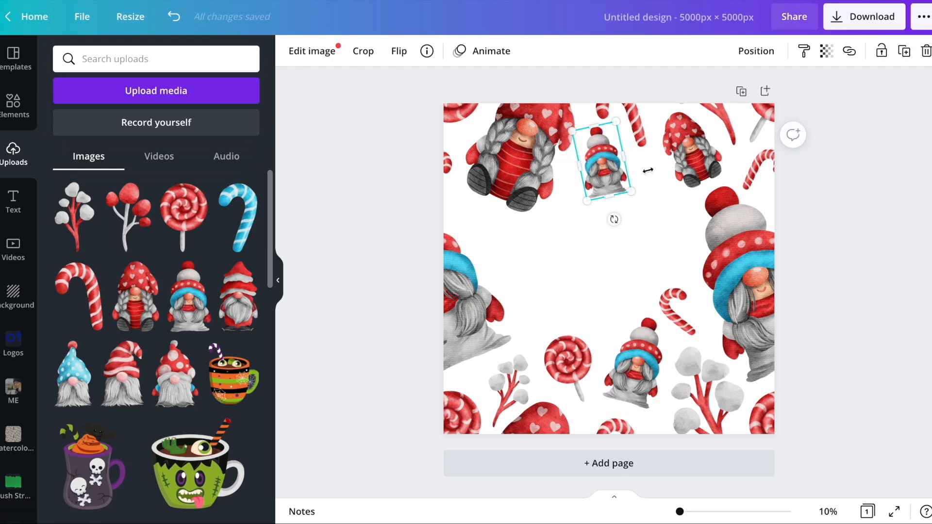
Move the small lollipop to the page center and fill its spot with a counterclockwise-tilted copy of the small heart-hat gnome
{"action": "left_click", "coordinate": [700, 172]}
{"action": "key", "text": "ctrl+d"}
{"action": "left_click_drag", "start_coordinate": [699, 168], "coordinate": [547, 321]}
{"action": "left_click_drag", "start_coordinate": [561, 362], "coordinate": [525, 364]}
{"action": "left_click_drag", "start_coordinate": [590, 336], "coordinate": [621, 233]}
{"action": "left_click_drag", "start_coordinate": [538, 303], "coordinate": [565, 356]}
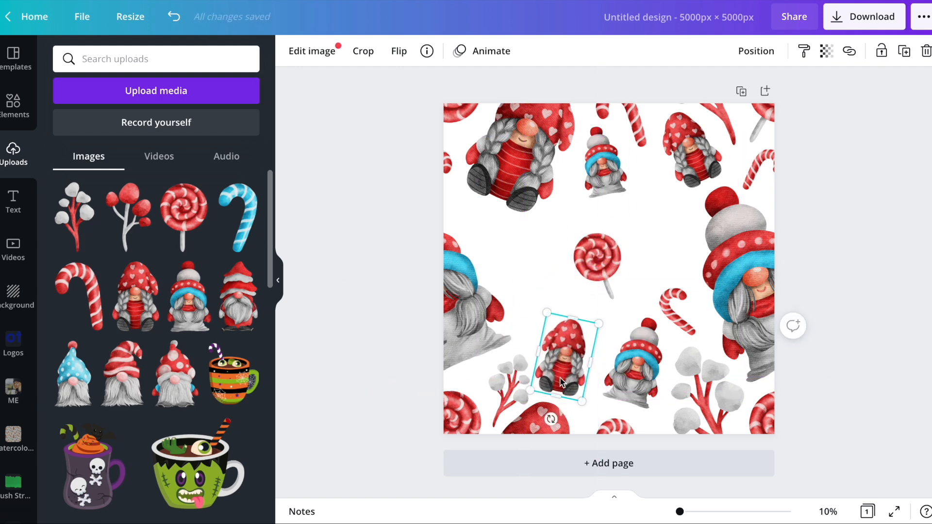
{"action": "left_click_drag", "start_coordinate": [552, 418], "coordinate": [581, 417]}
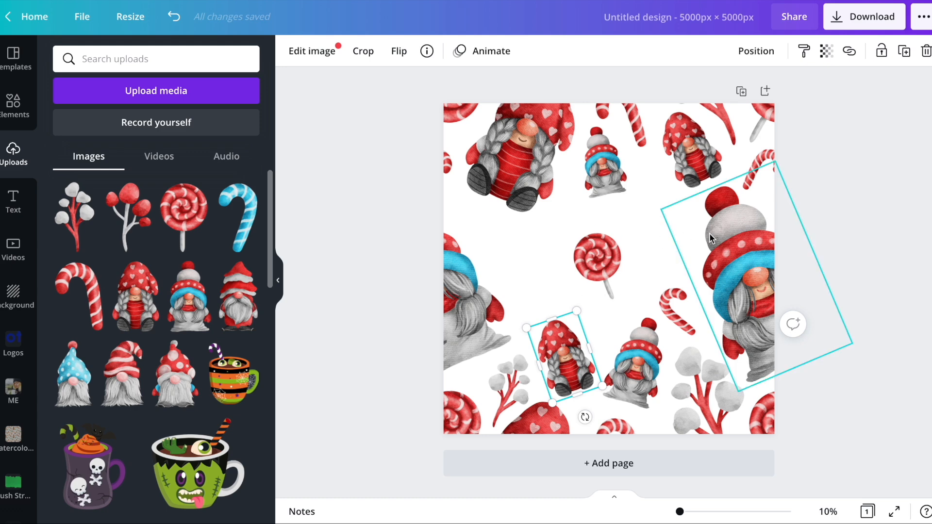
{"action": "left_click", "coordinate": [833, 220]}
Move the central lollipop beside the right-edge gnome's hat, enlarge it, and tilt it clockwise
{"action": "left_click_drag", "start_coordinate": [593, 260], "coordinate": [666, 222]}
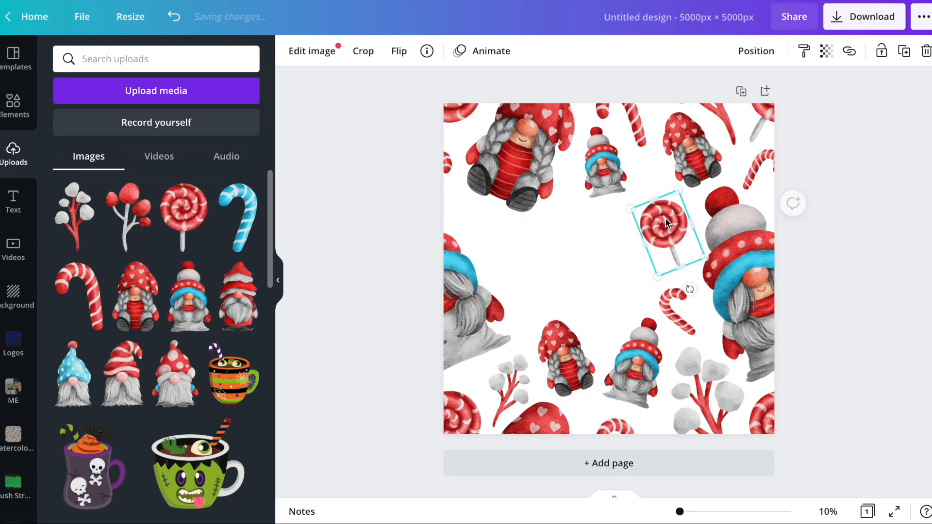
{"action": "left_click_drag", "start_coordinate": [659, 280], "coordinate": [641, 311]}
Duplicate the small berry branch, tilt it counterclockwise, enlarge it, and place it in the page center left of the large lollipop
{"action": "left_click", "coordinate": [516, 389]}
{"action": "key", "text": "ctrl+d"}
{"action": "left_click_drag", "start_coordinate": [515, 390], "coordinate": [542, 262]}
{"action": "left_click_drag", "start_coordinate": [516, 325], "coordinate": [562, 322]}
{"action": "left_click_drag", "start_coordinate": [540, 218], "coordinate": [588, 274]}
Copy the small candy cane, rotate and enlarge it, and place it between the left-edge gnome and the central berry branch
{"action": "left_click", "coordinate": [678, 311]}
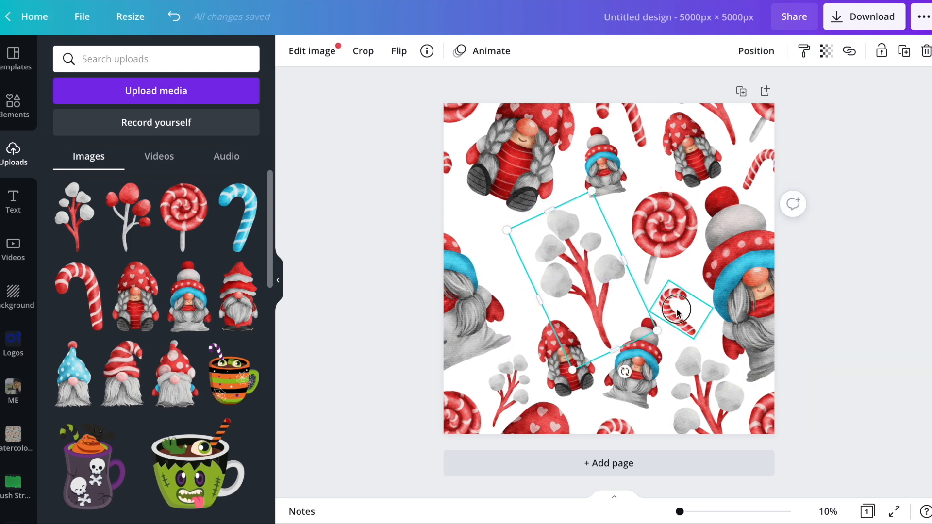
{"action": "left_click_drag", "start_coordinate": [678, 313], "coordinate": [496, 242]}
{"action": "left_click_drag", "start_coordinate": [537, 274], "coordinate": [524, 287]}
{"action": "left_click_drag", "start_coordinate": [525, 249], "coordinate": [566, 263]}
{"action": "left_click_drag", "start_coordinate": [490, 238], "coordinate": [489, 251]}
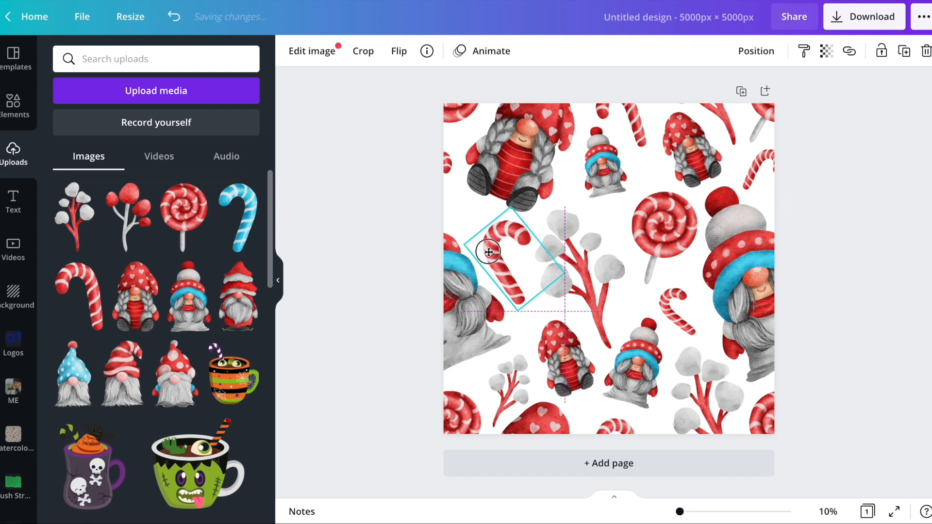
Add a blank second page and insert the red candy cane graphic on it
{"action": "left_click", "coordinate": [889, 222]}
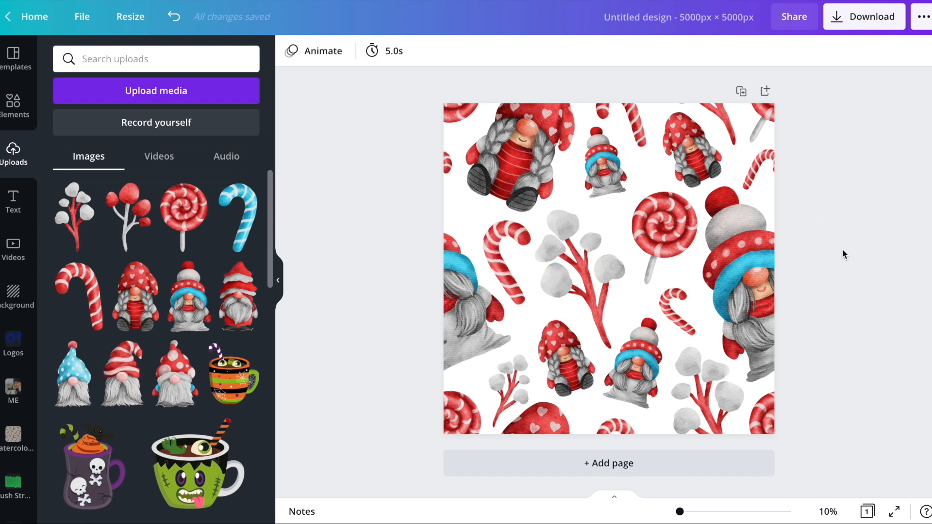
{"action": "left_click", "coordinate": [557, 465]}
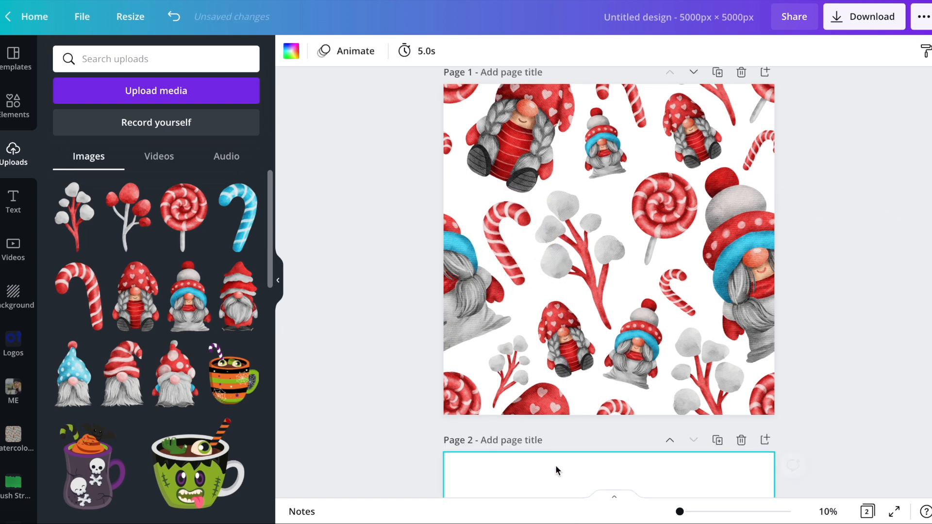
{"action": "left_click", "coordinate": [82, 295]}
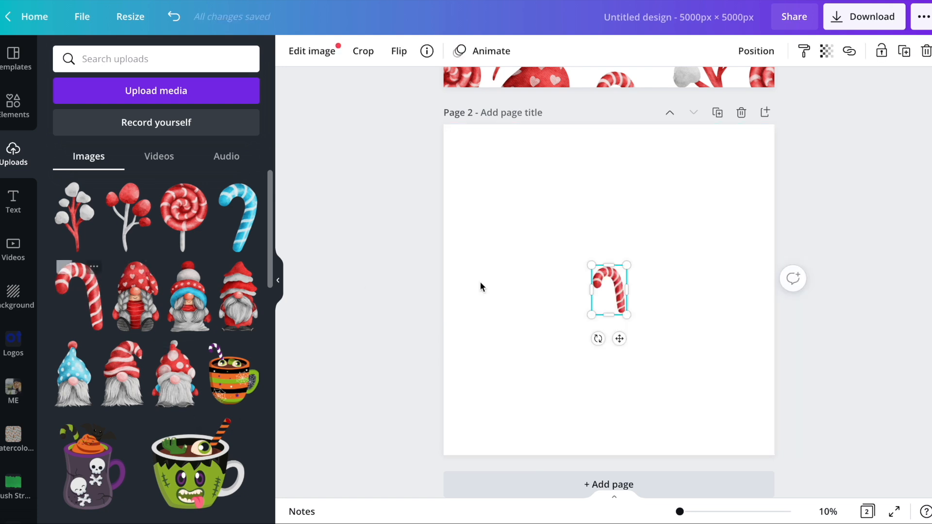
Enlarge the red candy cane and place matching copies across the left and right page edges, near the top
{"action": "left_click_drag", "start_coordinate": [621, 311], "coordinate": [713, 392]}
{"action": "left_click_drag", "start_coordinate": [661, 321], "coordinate": [785, 273]}
{"action": "left_click", "coordinate": [490, 274], "text": "shift"}
{"action": "left_click_drag", "start_coordinate": [491, 274], "coordinate": [519, 201]}
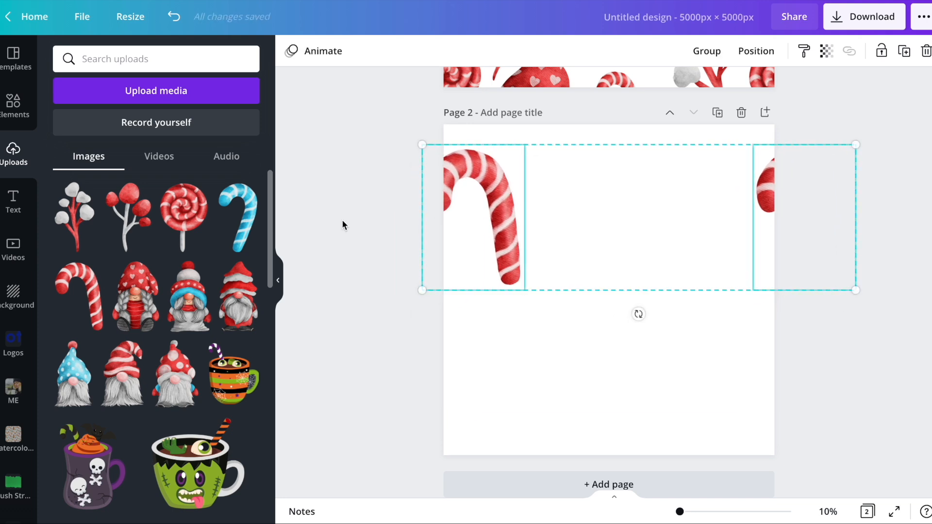
Insert the blue candy cane, tilt it clockwise, and place matching copies across the left and right edges, mostly visible on the right
{"action": "left_click", "coordinate": [238, 237]}
{"action": "left_click_drag", "start_coordinate": [612, 431], "coordinate": [572, 428]}
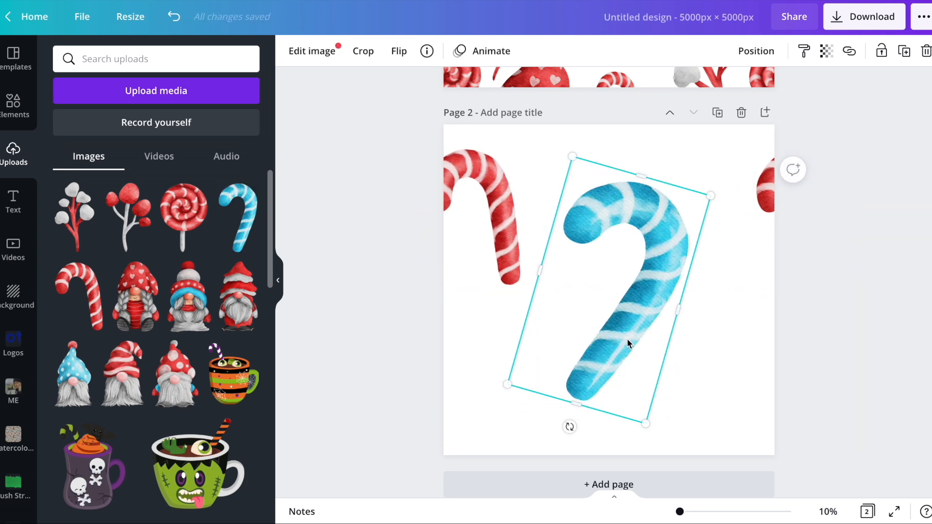
{"action": "left_click_drag", "start_coordinate": [663, 267], "coordinate": [824, 295]}
{"action": "left_click", "coordinate": [488, 302], "text": "shift"}
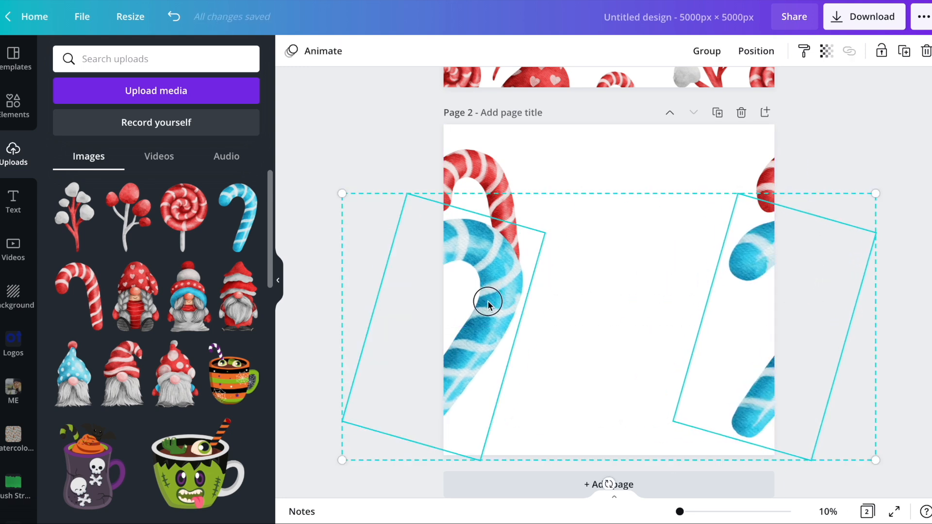
{"action": "left_click_drag", "start_coordinate": [487, 304], "coordinate": [421, 313]}
{"action": "left_click", "coordinate": [385, 103]}
Insert another blue candy cane, shrink it, tilt it counterclockwise, and flip it horizontally in the upper part of the page
{"action": "left_click", "coordinate": [238, 217]}
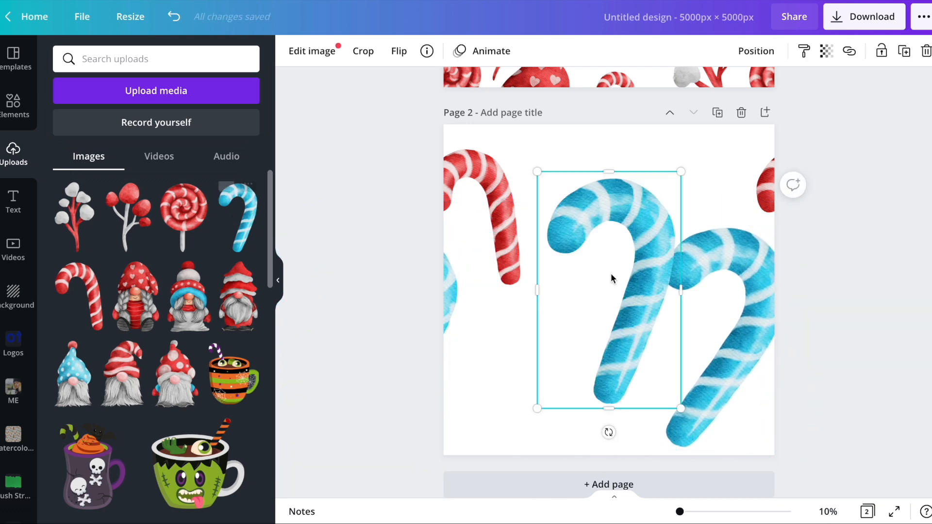
{"action": "left_click", "coordinate": [693, 415]}
{"action": "left_click", "coordinate": [607, 307]}
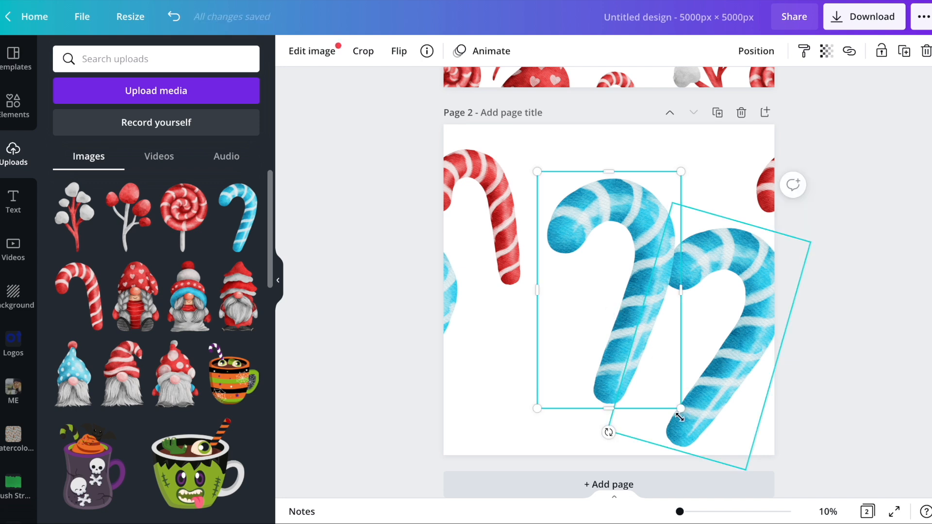
{"action": "left_click_drag", "start_coordinate": [679, 409], "coordinate": [631, 321]}
{"action": "left_click_drag", "start_coordinate": [602, 230], "coordinate": [614, 187]}
{"action": "left_click", "coordinate": [398, 52]}
{"action": "left_click", "coordinate": [440, 86]}
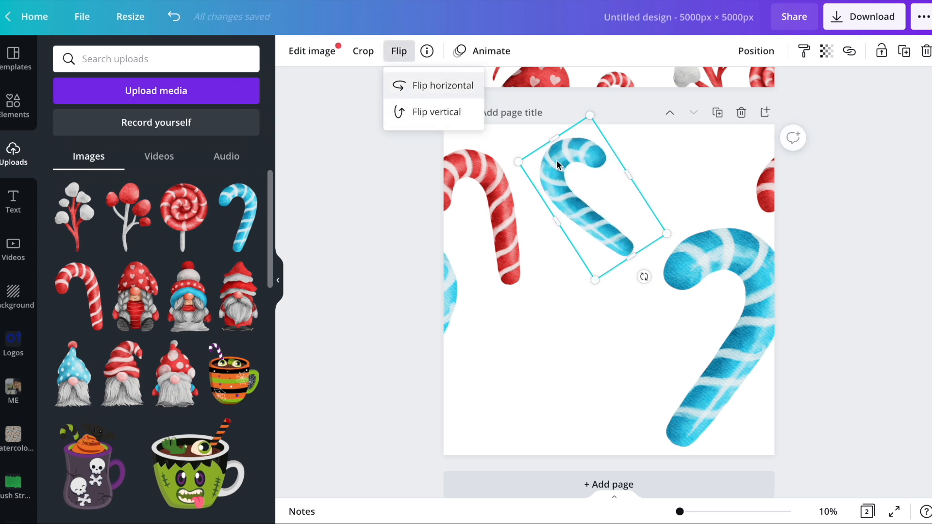
Place matching copies of the flipped blue cane across the top and bottom page edges, toward the left side
{"action": "left_click_drag", "start_coordinate": [594, 208], "coordinate": [581, 480]}
{"action": "left_click", "coordinate": [570, 158], "text": "shift"}
{"action": "left_click_drag", "start_coordinate": [569, 158], "coordinate": [513, 150]}
Duplicate the left-edge red candy cane, flip the copy horizontally, tilt it counterclockwise, and shrink it
{"action": "left_click", "coordinate": [499, 195]}
{"action": "key", "text": "ctrl+d"}
{"action": "left_click_drag", "start_coordinate": [510, 218], "coordinate": [641, 257]}
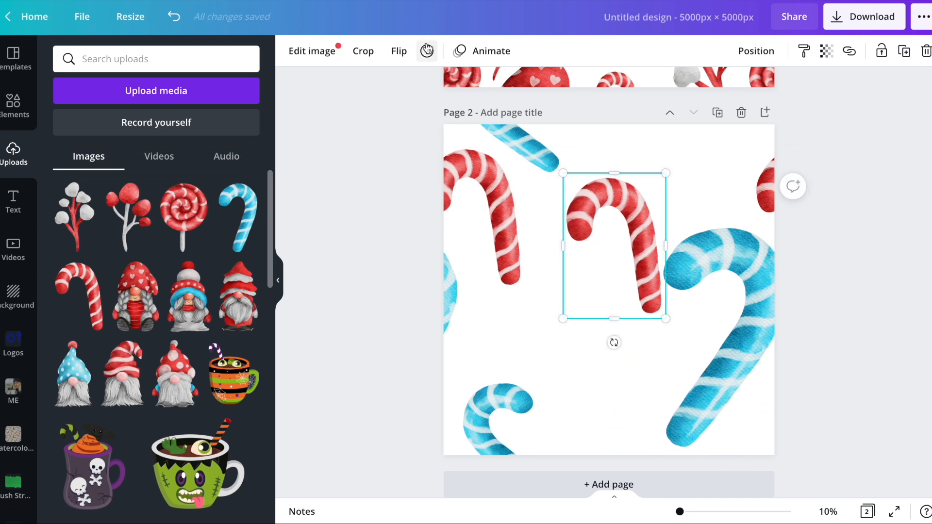
{"action": "left_click", "coordinate": [399, 51]}
{"action": "left_click", "coordinate": [442, 86]}
{"action": "left_click_drag", "start_coordinate": [613, 343], "coordinate": [650, 335]}
{"action": "left_click_drag", "start_coordinate": [593, 337], "coordinate": [604, 290]}
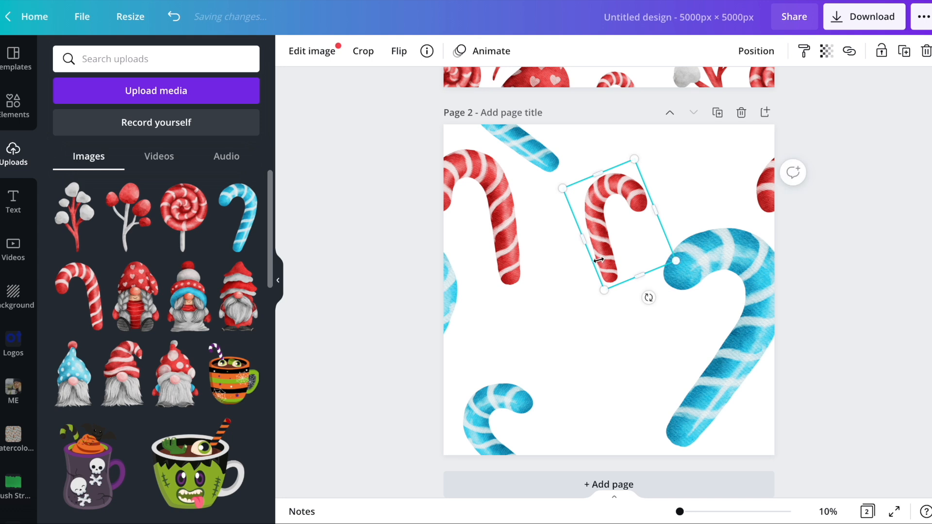
Place vertically aligned copies of the small red cane across the top and bottom edges, left of the large blue cane
{"action": "left_click_drag", "start_coordinate": [609, 215], "coordinate": [646, 480]}
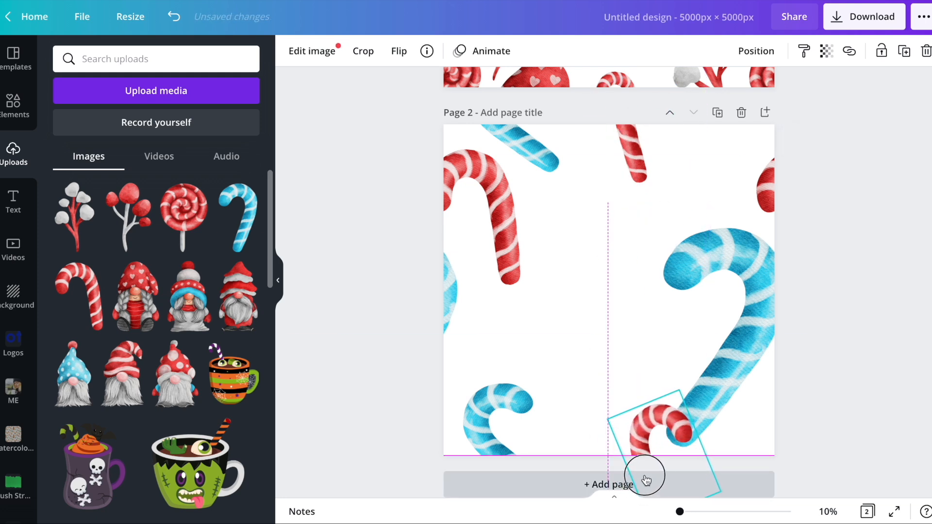
{"action": "left_click", "coordinate": [641, 180], "text": "shift"}
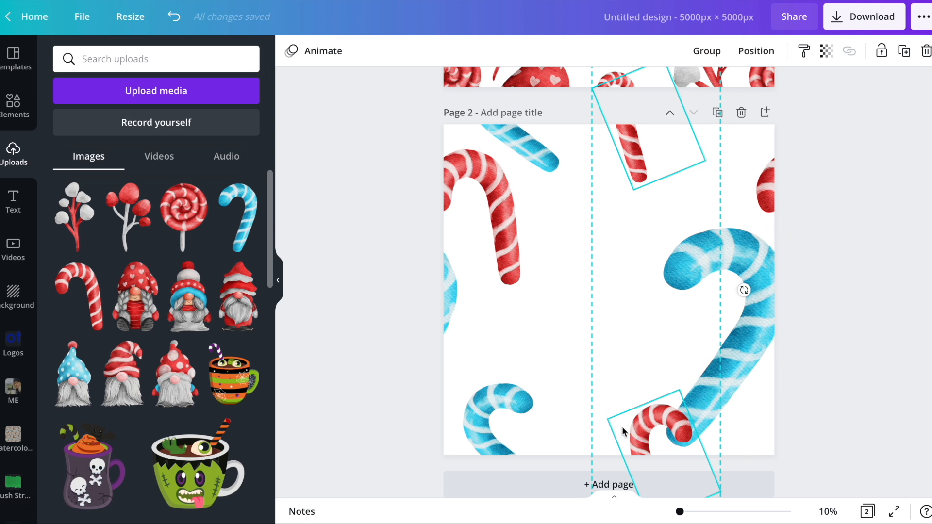
{"action": "left_click", "coordinate": [888, 339]}
{"action": "left_click_drag", "start_coordinate": [648, 438], "coordinate": [635, 437]}
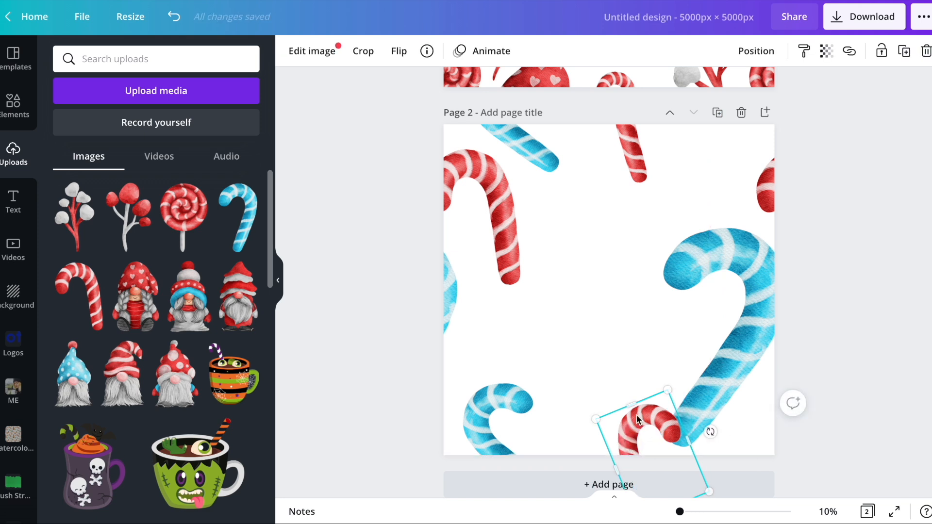
{"action": "left_click", "coordinate": [631, 170], "text": "shift"}
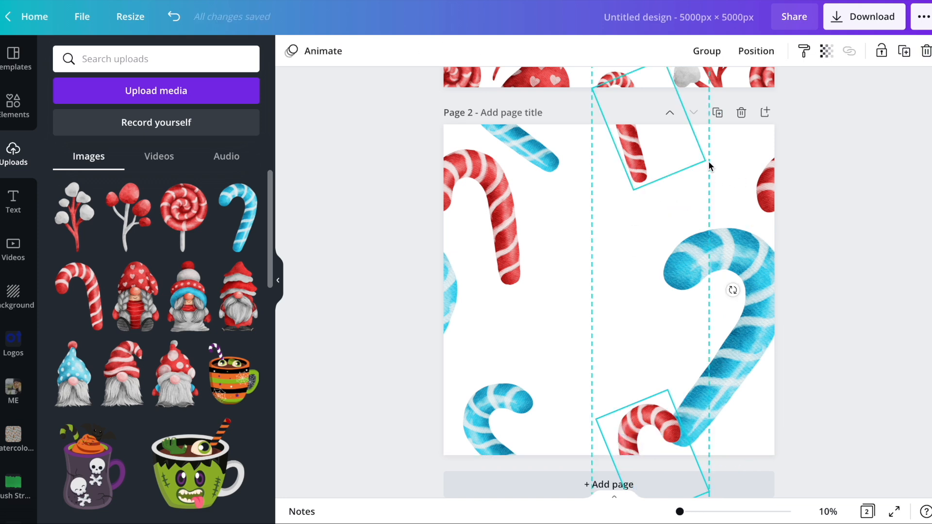
{"action": "left_click", "coordinate": [650, 436]}
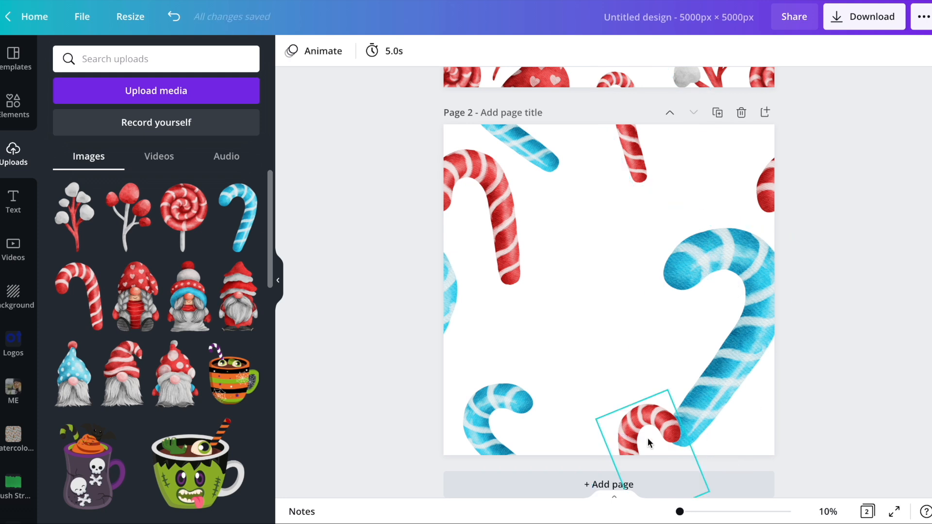
{"action": "left_click_drag", "start_coordinate": [642, 441], "coordinate": [638, 437]}
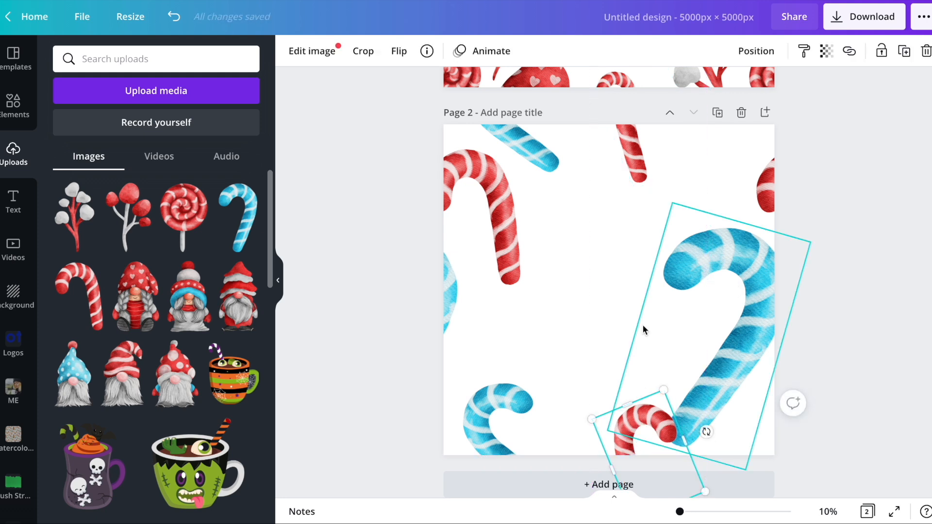
{"action": "left_click", "coordinate": [639, 152], "text": "shift"}
{"action": "mouse_move", "coordinate": [626, 160]}
{"action": "left_mouse_down"}
{"action": "mouse_move", "coordinate": [608, 142]}
{"action": "mouse_move", "coordinate": [614, 147]}
{"action": "left_mouse_up"}
{"action": "left_click", "coordinate": [861, 288]}
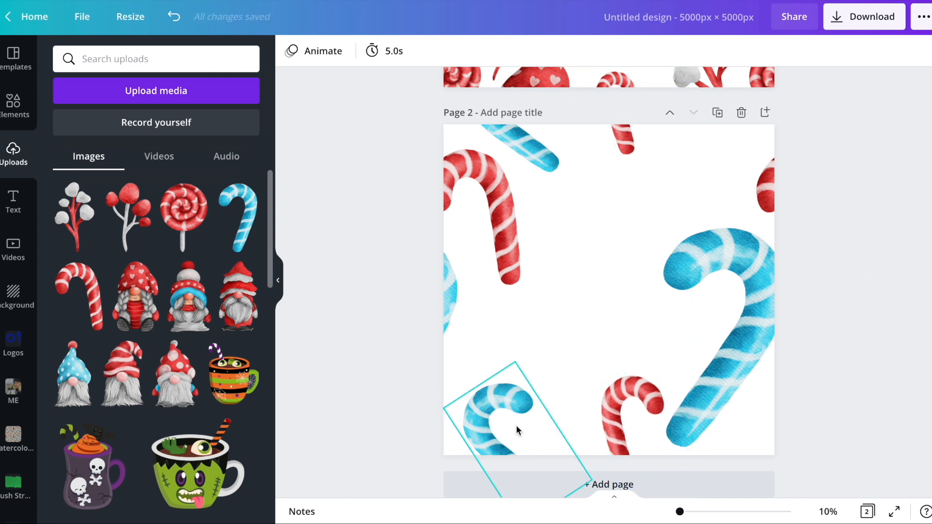
Copy the blue and red bottom-edge canes into the upper interior, rotating the blue copy clockwise above the large blue cane
{"action": "left_click", "coordinate": [517, 427]}
{"action": "left_click_drag", "start_coordinate": [491, 429], "coordinate": [580, 227]}
{"action": "left_click_drag", "start_coordinate": [657, 320], "coordinate": [534, 306]}
{"action": "left_click_drag", "start_coordinate": [593, 210], "coordinate": [674, 180]}
{"action": "left_click", "coordinate": [633, 382]}
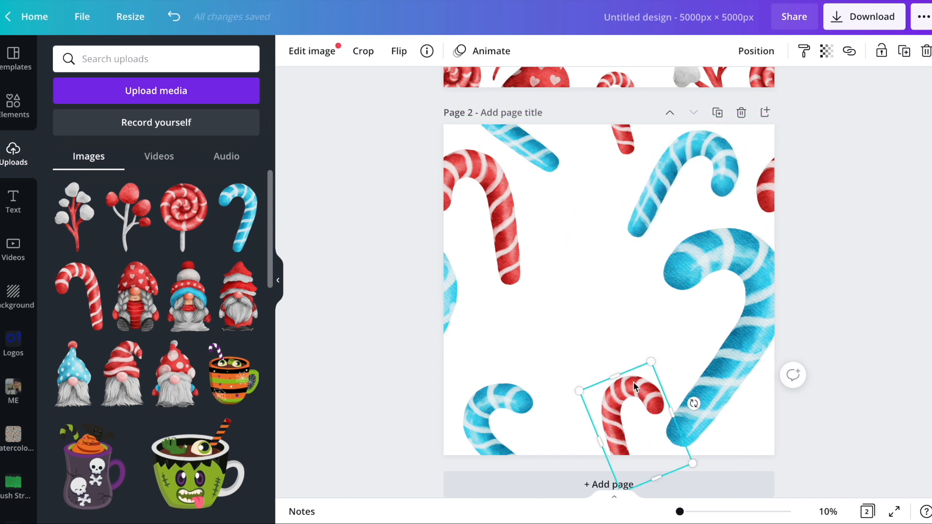
{"action": "left_click_drag", "start_coordinate": [631, 393], "coordinate": [585, 192]}
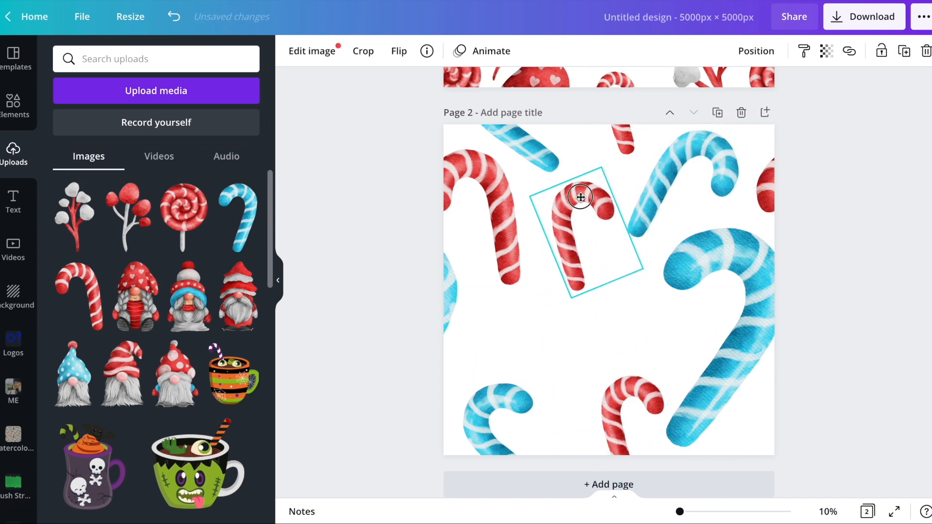
Copy the left-edge red cane, tilt it clockwise, shrink it to about 969 × 1377 px, and place it near the page center
{"action": "left_click", "coordinate": [482, 218]}
{"action": "left_click_drag", "start_coordinate": [483, 219], "coordinate": [549, 376]}
{"action": "left_click_drag", "start_coordinate": [528, 460], "coordinate": [441, 407]}
{"action": "left_click_drag", "start_coordinate": [484, 446], "coordinate": [527, 393]}
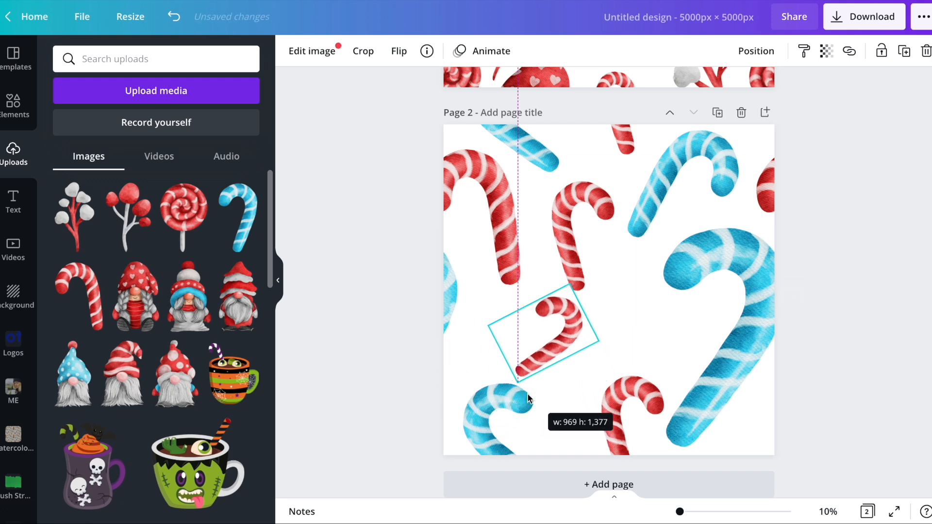
{"action": "left_click_drag", "start_coordinate": [567, 343], "coordinate": [620, 305]}
Copy the bottom-edge blue cane, shrink it, and place it in the gap directly above the original
{"action": "left_click", "coordinate": [508, 403]}
{"action": "left_click_drag", "start_coordinate": [508, 403], "coordinate": [528, 325]}
{"action": "left_click_drag", "start_coordinate": [596, 445], "coordinate": [593, 439]}
{"action": "left_click_drag", "start_coordinate": [614, 403], "coordinate": [505, 343]}
Duplicate the central red cane, rotate the copy slightly counterclockwise, and place it between the two bottom-edge canes
{"action": "left_click", "coordinate": [642, 300]}
{"action": "key", "text": "ctrl+d"}
{"action": "left_click_drag", "start_coordinate": [642, 296], "coordinate": [578, 432]}
{"action": "left_click_drag", "start_coordinate": [496, 440], "coordinate": [521, 462]}
{"action": "left_click_drag", "start_coordinate": [565, 425], "coordinate": [563, 410]}
Duplicate the smallest blue cane, turn the copy nearly upright, and place it between the central red cane and the large blue cane
{"action": "left_click", "coordinate": [488, 330]}
{"action": "key", "text": "ctrl+d"}
{"action": "left_click_drag", "start_coordinate": [499, 334], "coordinate": [655, 336]}
{"action": "left_click_drag", "start_coordinate": [704, 390], "coordinate": [665, 391]}
{"action": "left_click", "coordinate": [792, 371]}
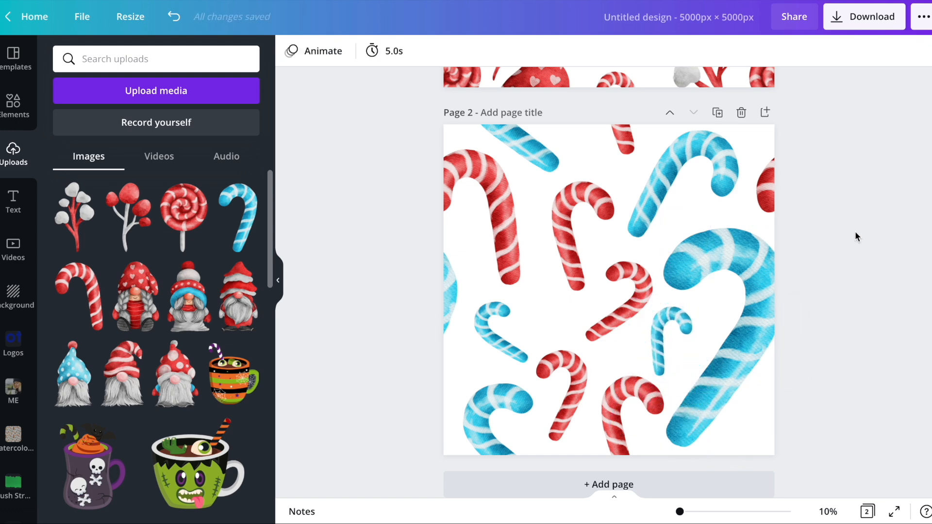
Review both finished patterns and add a blank third page below the candy cane pattern
{"action": "scroll", "coordinate": [855, 233], "scroll_direction": "up", "scroll_amount": 6}
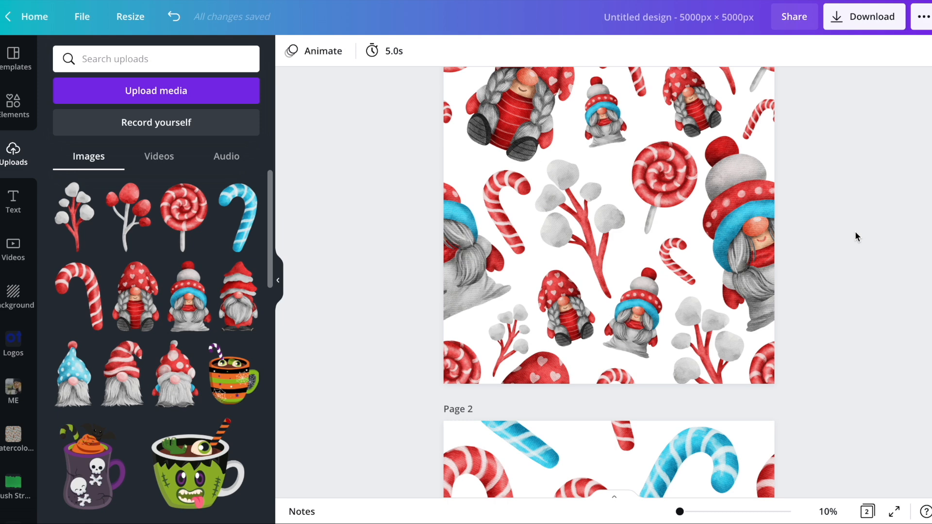
{"action": "scroll", "coordinate": [855, 236], "scroll_direction": "up", "scroll_amount": 2}
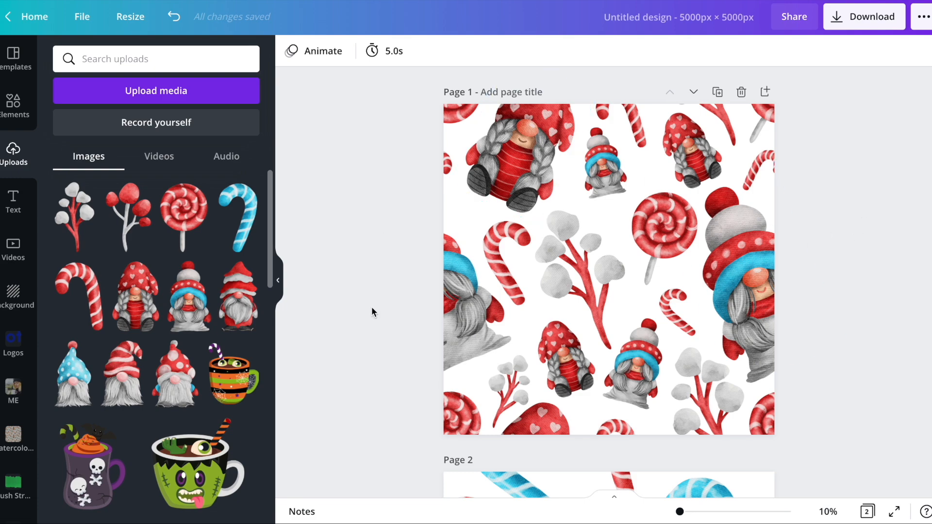
{"action": "scroll", "coordinate": [417, 187], "scroll_direction": "down", "scroll_amount": 10}
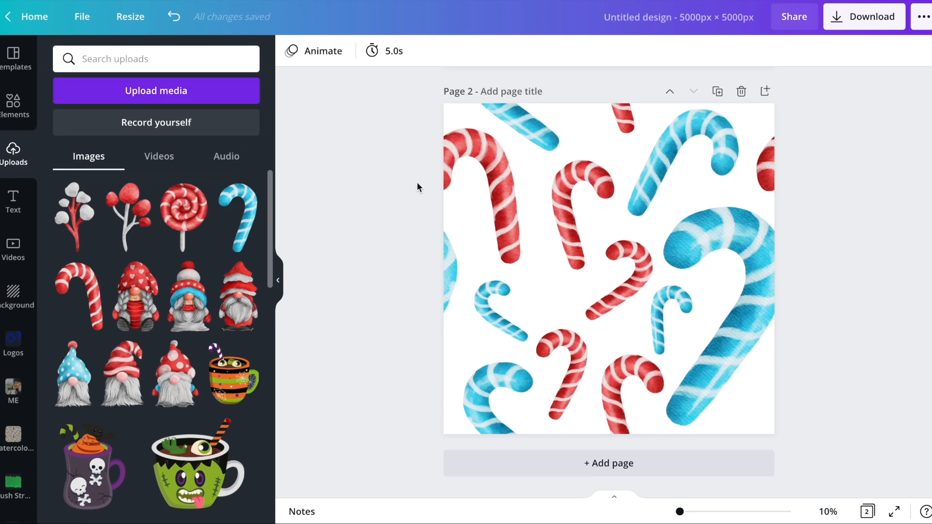
{"action": "left_click", "coordinate": [489, 467]}
{"action": "scroll", "coordinate": [260, 357], "scroll_direction": "down", "scroll_amount": 5}
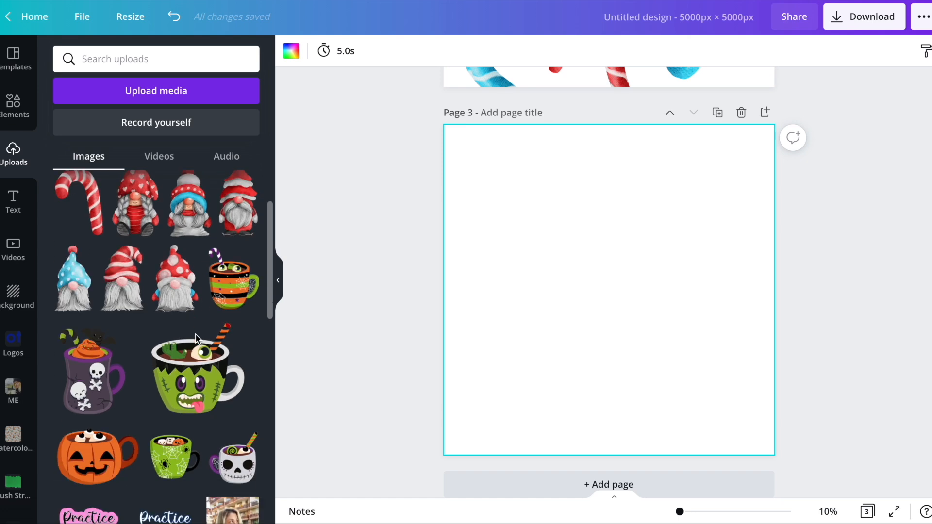
{"action": "scroll", "coordinate": [188, 345], "scroll_direction": "up", "scroll_amount": 1}
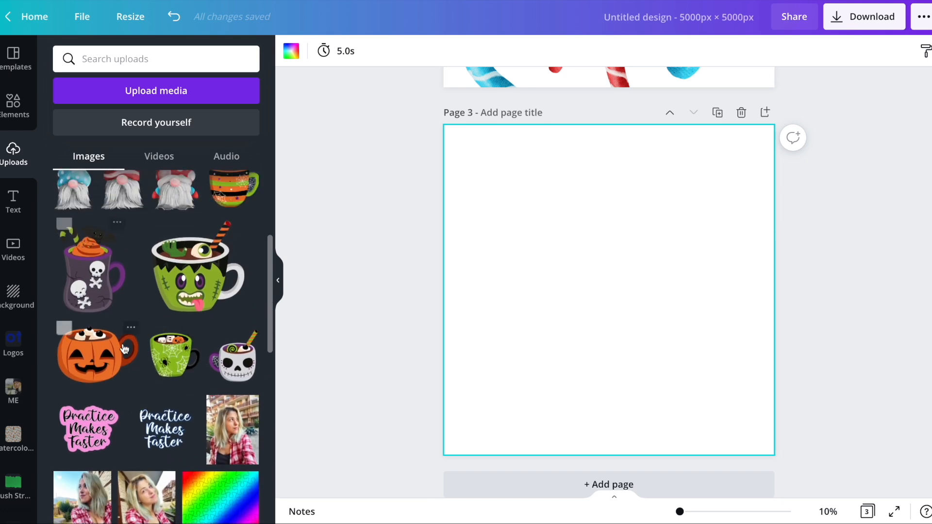
{"action": "left_click", "coordinate": [91, 364]}
{"action": "left_click_drag", "start_coordinate": [728, 195], "coordinate": [642, 263]}
{"action": "left_click", "coordinate": [416, 241]}
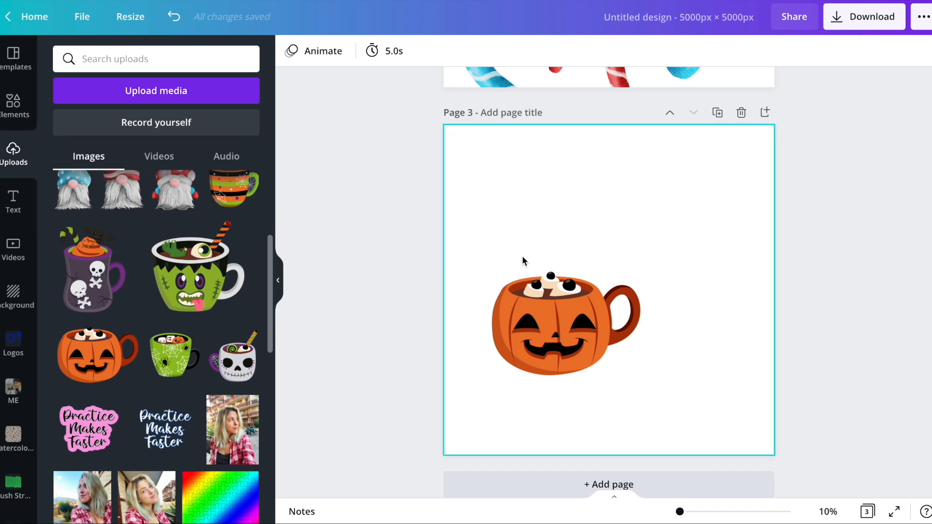
{"action": "left_click", "coordinate": [570, 302]}
{"action": "key", "text": "Delete"}
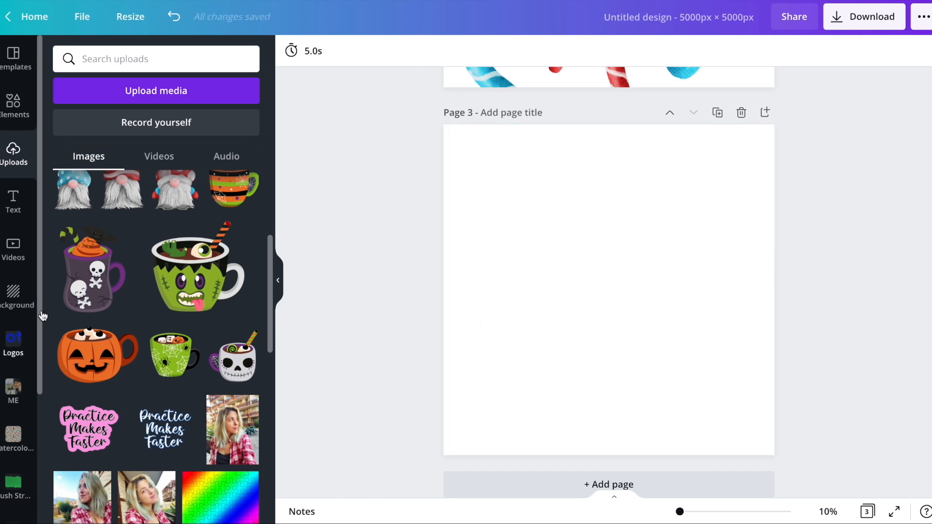
Add a heading to the third page with the text "Spooky"
{"action": "left_click", "coordinate": [15, 200]}
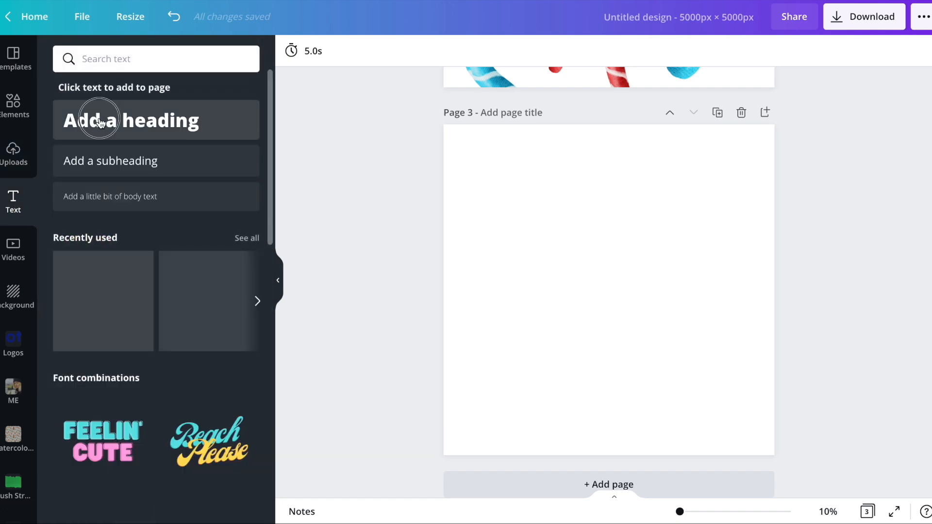
{"action": "left_click", "coordinate": [131, 120]}
{"action": "triple_click", "coordinate": [627, 295]}
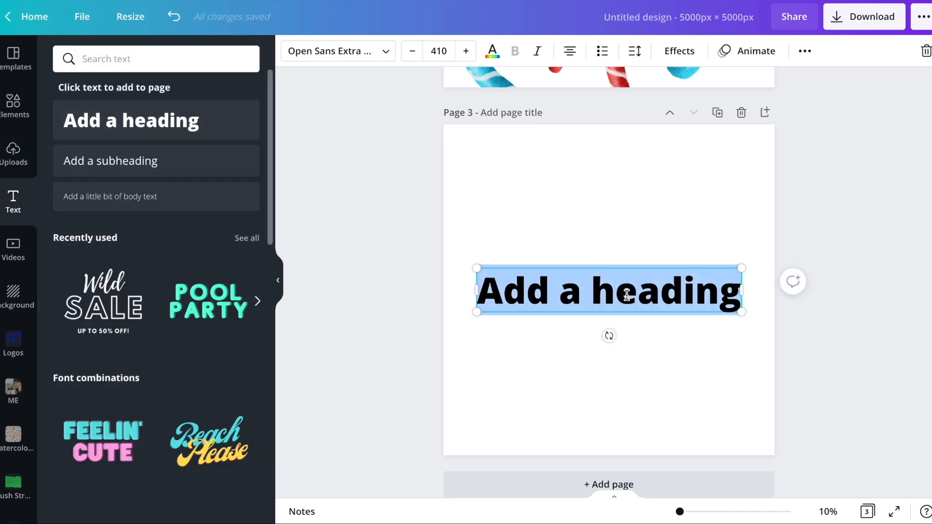
{"action": "type", "text": "Spooky"}
{"action": "left_click", "coordinate": [678, 245]}
Search the fonts for "spooky" and "halloween", and set the "Spooky" heading in Butcherman Caps
{"action": "left_click", "coordinate": [614, 298]}
{"action": "left_click", "coordinate": [335, 51]}
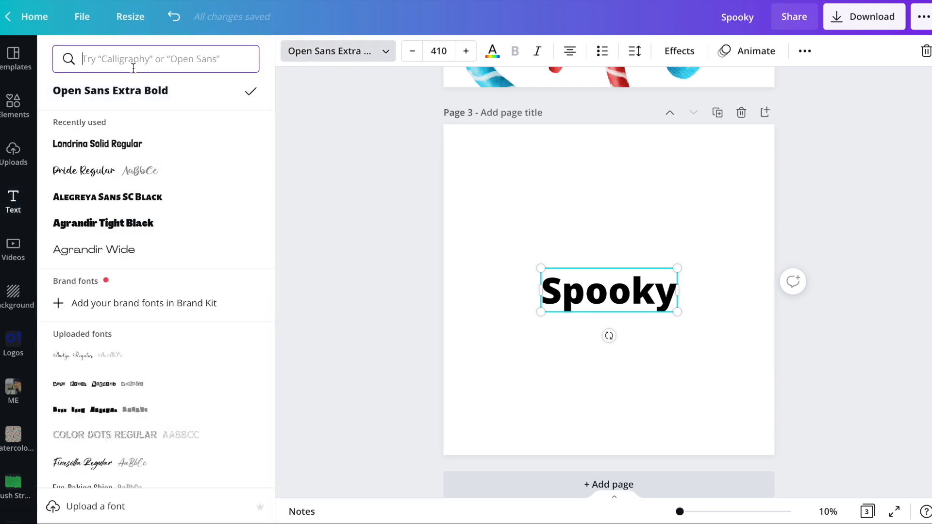
{"action": "type", "text": "spooky"}
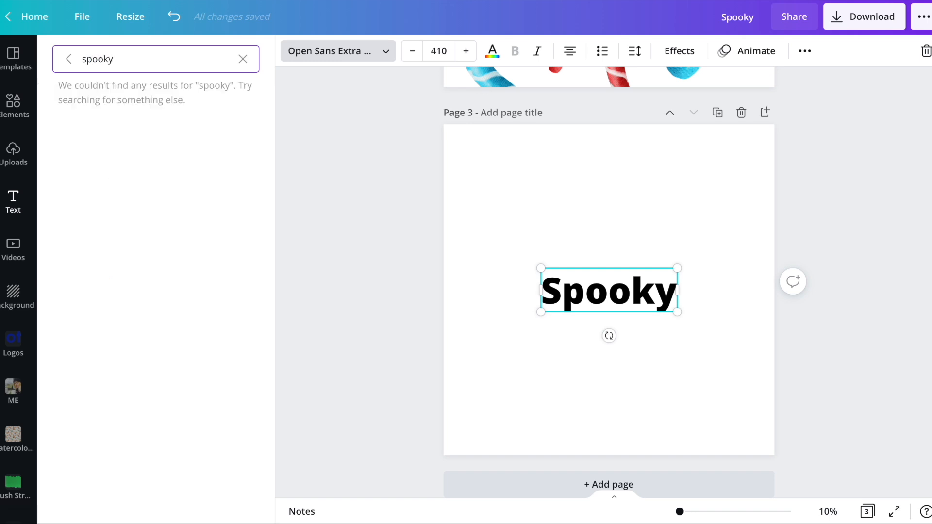
{"action": "type", "text": "halloween"}
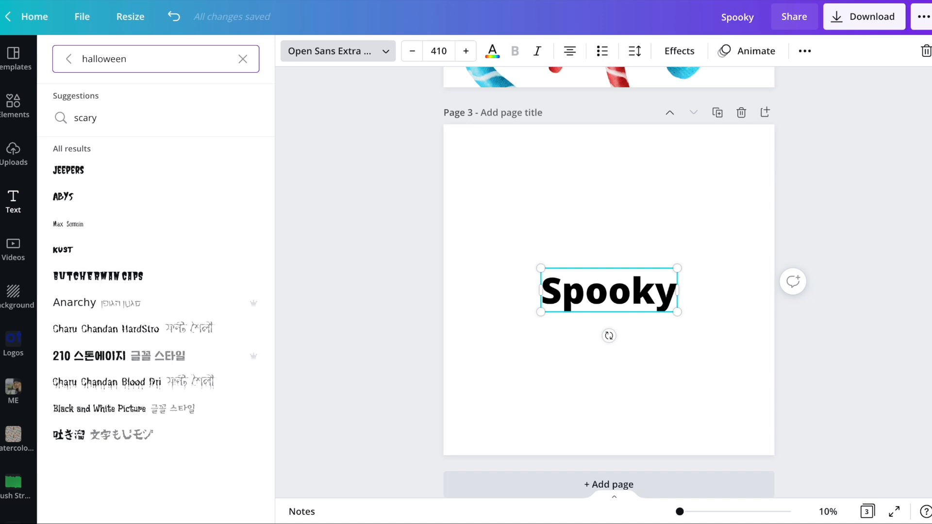
{"action": "left_click", "coordinate": [98, 284]}
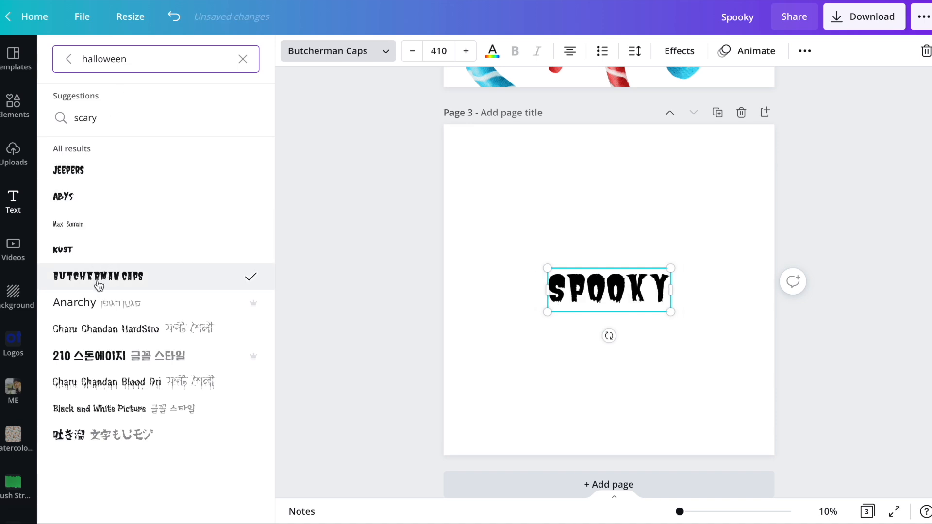
Change the "Spooky" heading's font to Jeepers
{"action": "left_click", "coordinate": [81, 170]}
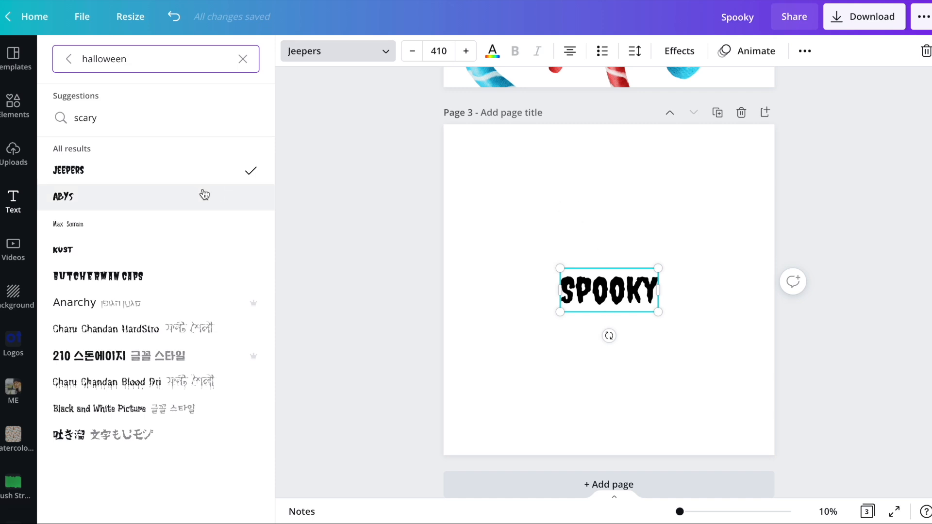
{"action": "left_click", "coordinate": [579, 203]}
{"action": "left_click", "coordinate": [643, 241]}
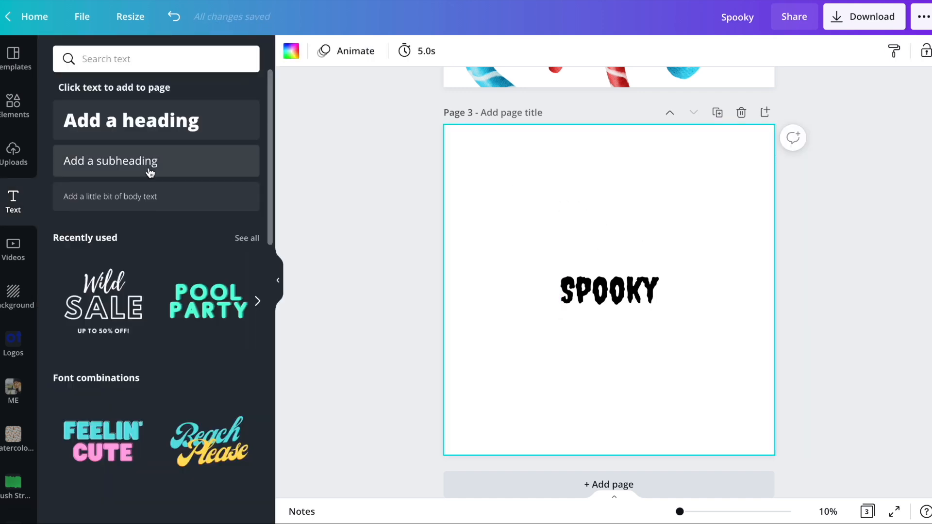
Add the uploaded green spiderweb mug to page 3, shrink it, and place it in the page's upper-left corner
{"action": "left_click", "coordinate": [13, 105]}
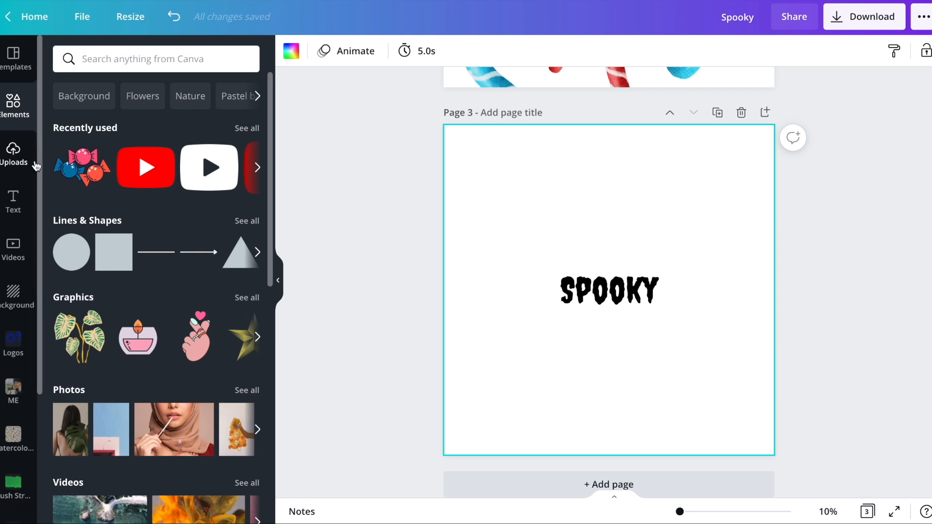
{"action": "left_click", "coordinate": [14, 154]}
{"action": "scroll", "coordinate": [195, 335], "scroll_direction": "down", "scroll_amount": 2}
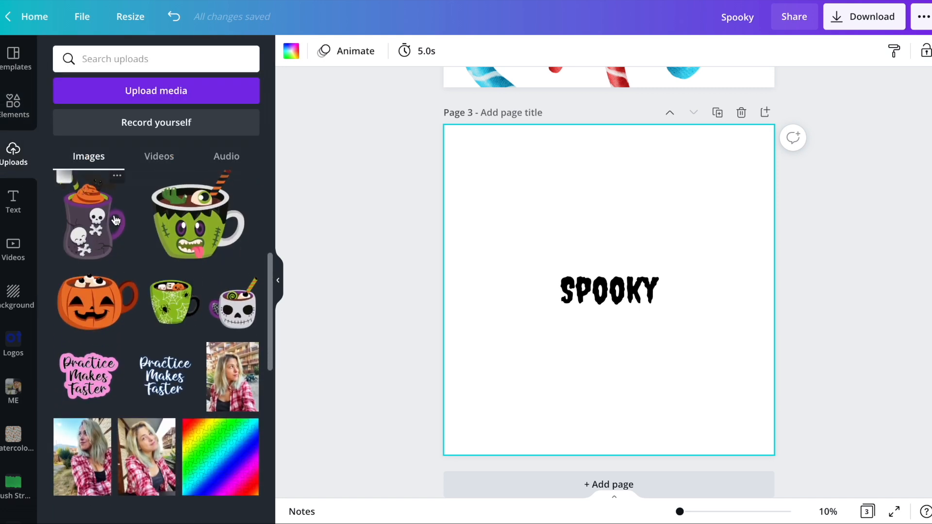
{"action": "left_click", "coordinate": [173, 301]}
{"action": "left_click_drag", "start_coordinate": [569, 314], "coordinate": [503, 255]}
{"action": "left_click_drag", "start_coordinate": [638, 355], "coordinate": [599, 302]}
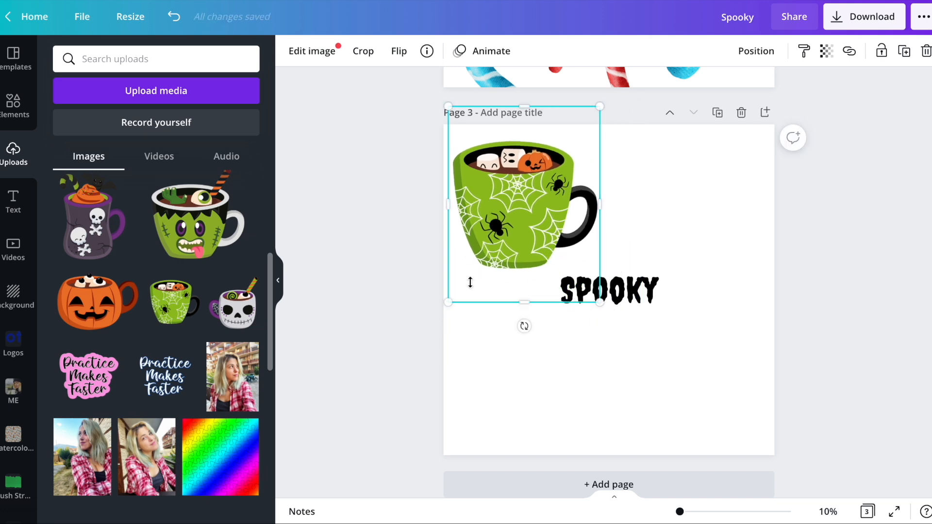
Discard a trial Frankenstein mug, and place the orange striped mug, reduced in size, in page 3's lower-right corner
{"action": "left_click", "coordinate": [197, 231]}
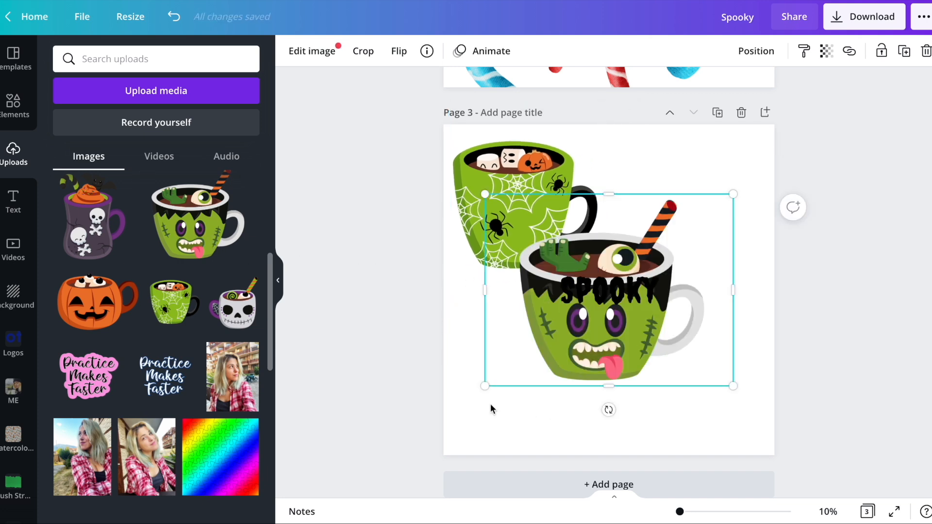
{"action": "key", "text": "Delete"}
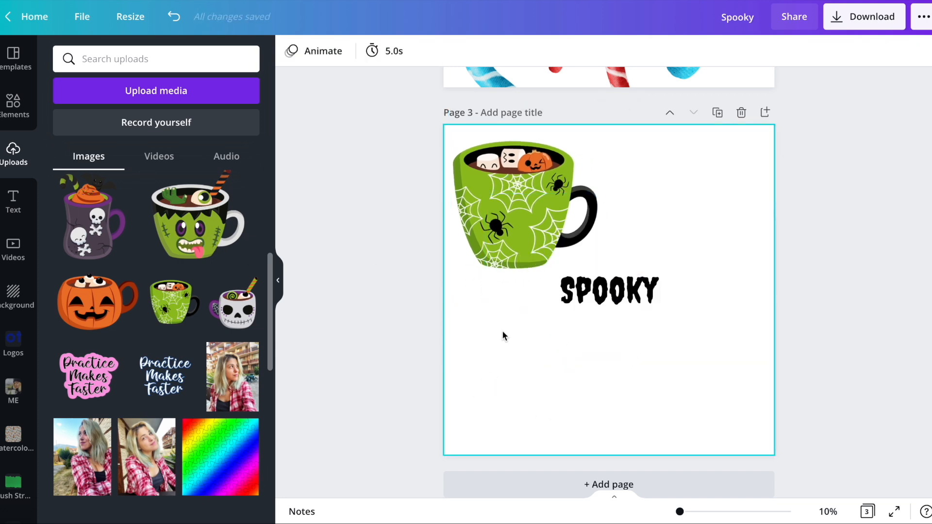
{"action": "scroll", "coordinate": [213, 289], "scroll_direction": "up", "scroll_amount": 2}
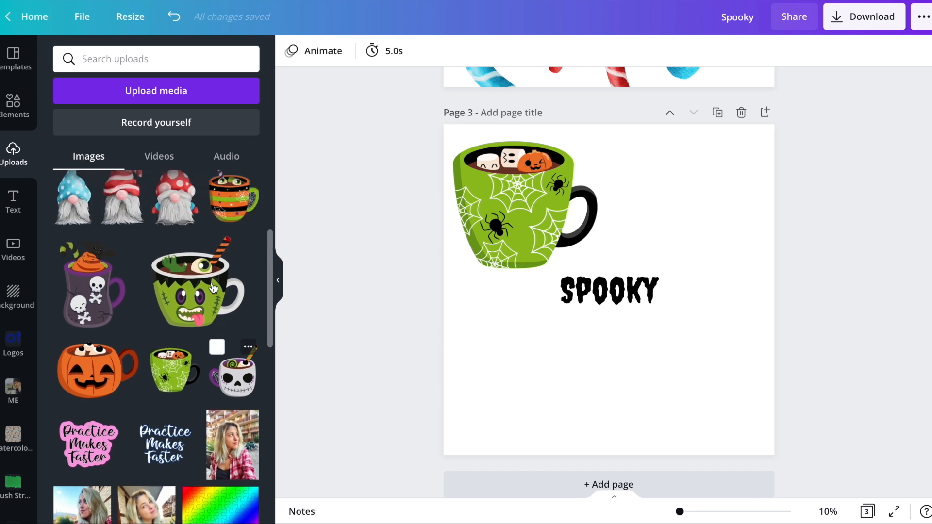
{"action": "left_click", "coordinate": [233, 196]}
{"action": "left_click_drag", "start_coordinate": [510, 170], "coordinate": [599, 277]}
{"action": "left_click_drag", "start_coordinate": [646, 364], "coordinate": [712, 397]}
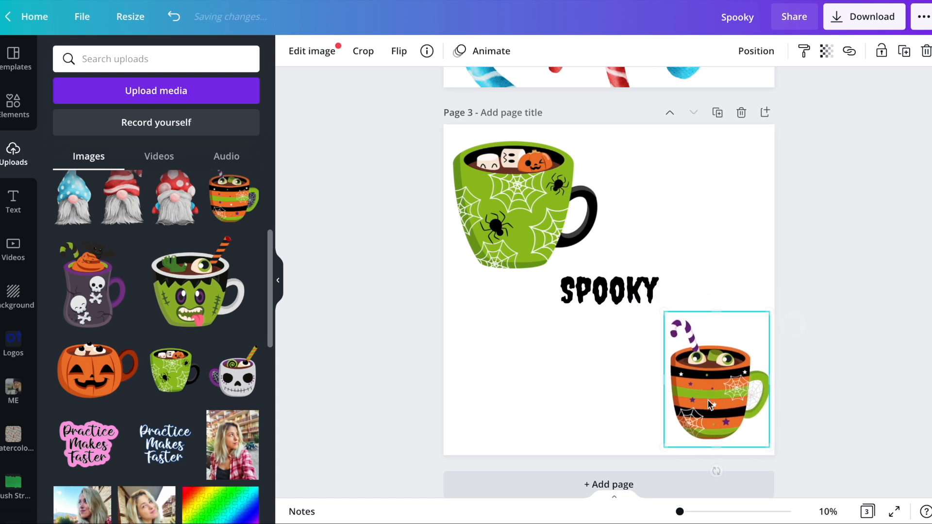
Enlarge the "Spooky" heading to font size 761 and place it between the two mugs
{"action": "left_click", "coordinate": [615, 297]}
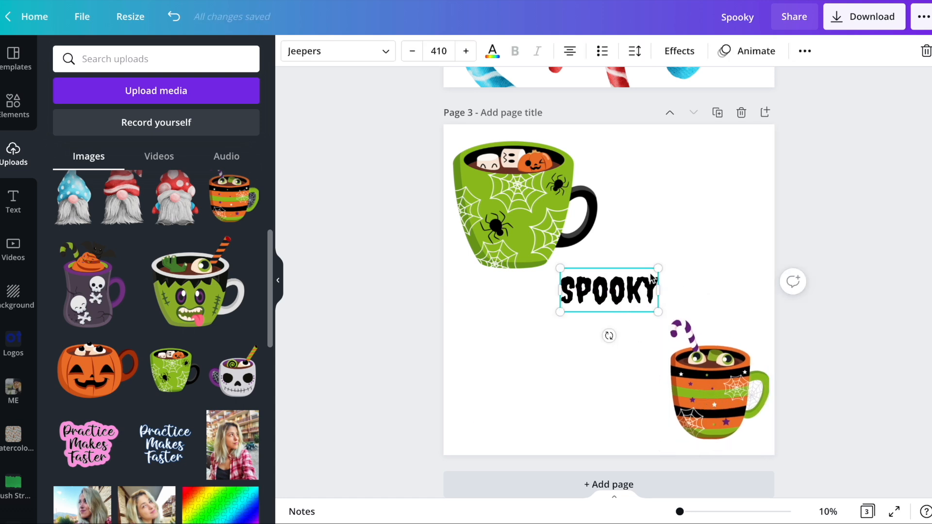
{"action": "left_click_drag", "start_coordinate": [658, 269], "coordinate": [615, 313]}
{"action": "left_click", "coordinate": [615, 314]}
{"action": "left_click_drag", "start_coordinate": [646, 271], "coordinate": [557, 320]}
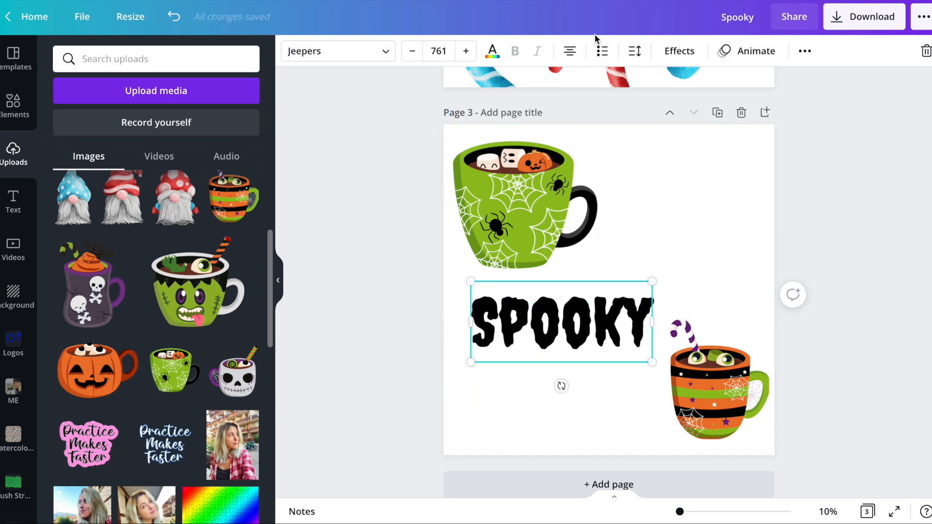
Apply the Splice text effect to the "Spooky" heading
{"action": "left_click", "coordinate": [678, 53]}
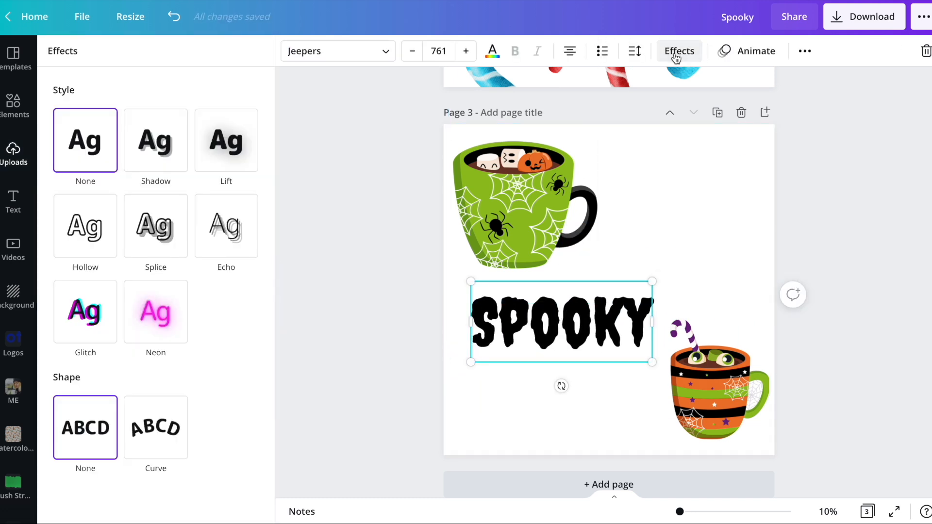
{"action": "left_click", "coordinate": [168, 240]}
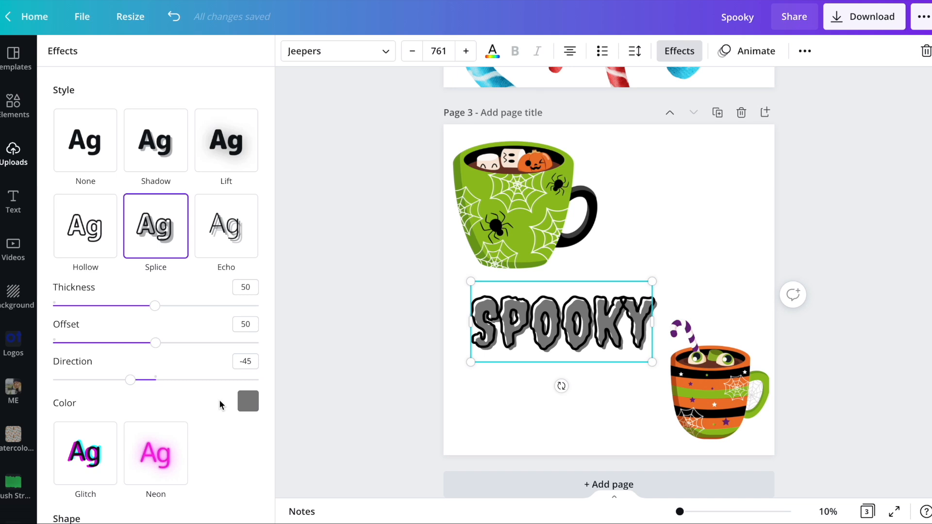
{"action": "left_click", "coordinate": [247, 401]}
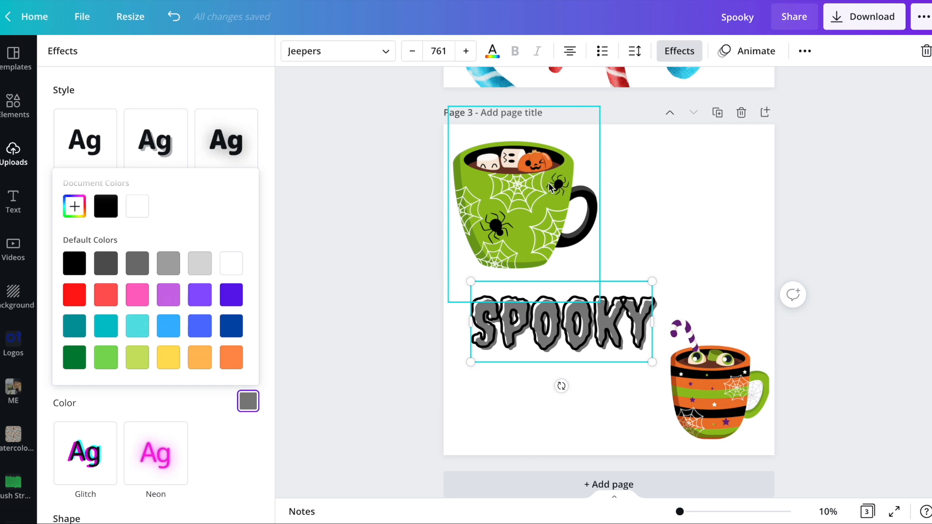
{"action": "left_click", "coordinate": [679, 181]}
{"action": "left_click", "coordinate": [672, 189]}
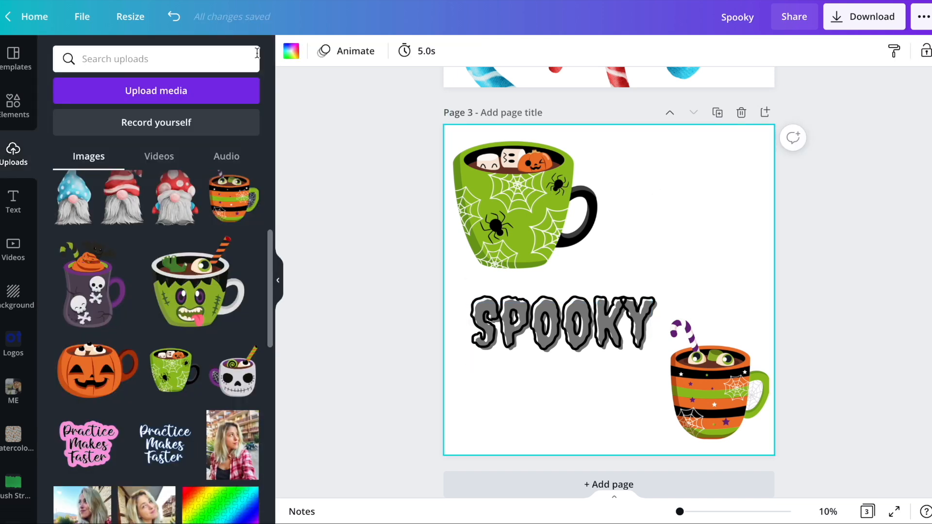
Copy the green mug's hex code #90BC22 by temporarily filling the page background with that photo color, and undo the fill
{"action": "left_click", "coordinate": [290, 51]}
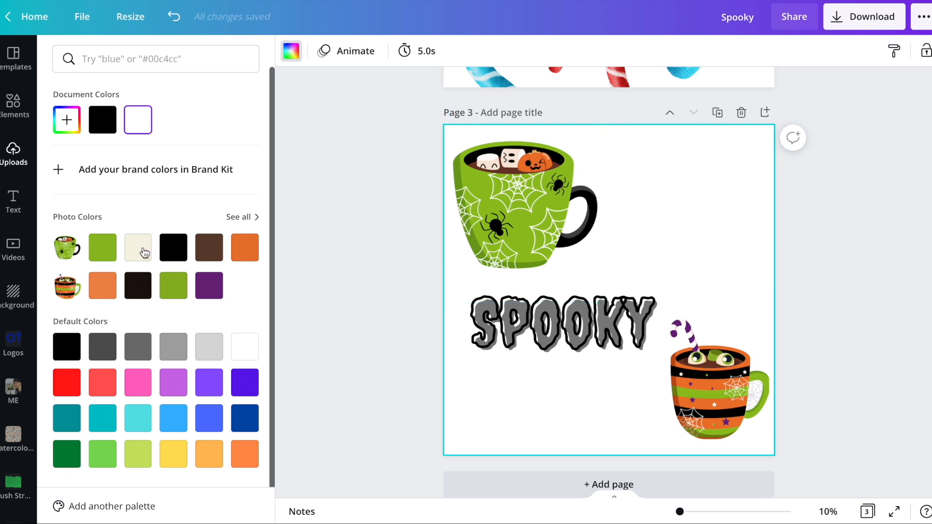
{"action": "left_click", "coordinate": [103, 253]}
{"action": "left_click", "coordinate": [67, 119]}
{"action": "key", "text": "ctrl+c"}
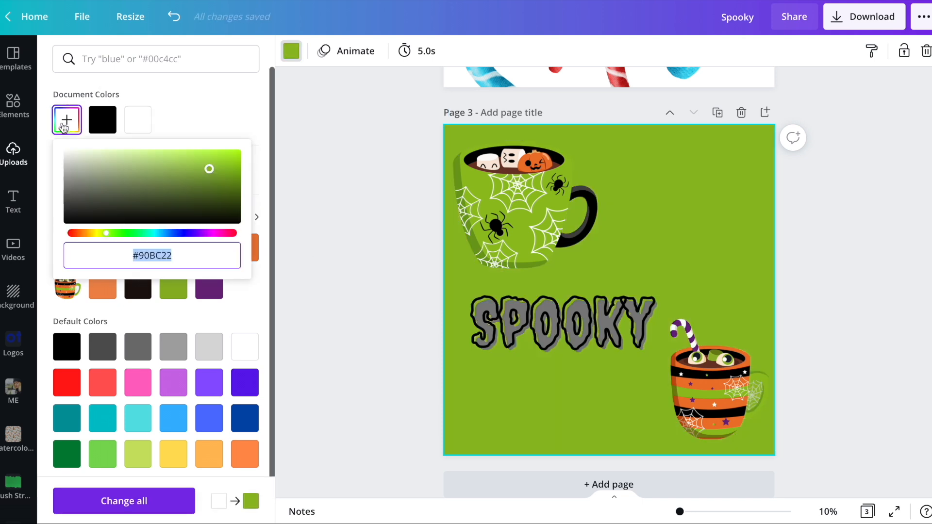
{"action": "double_click", "coordinate": [157, 251]}
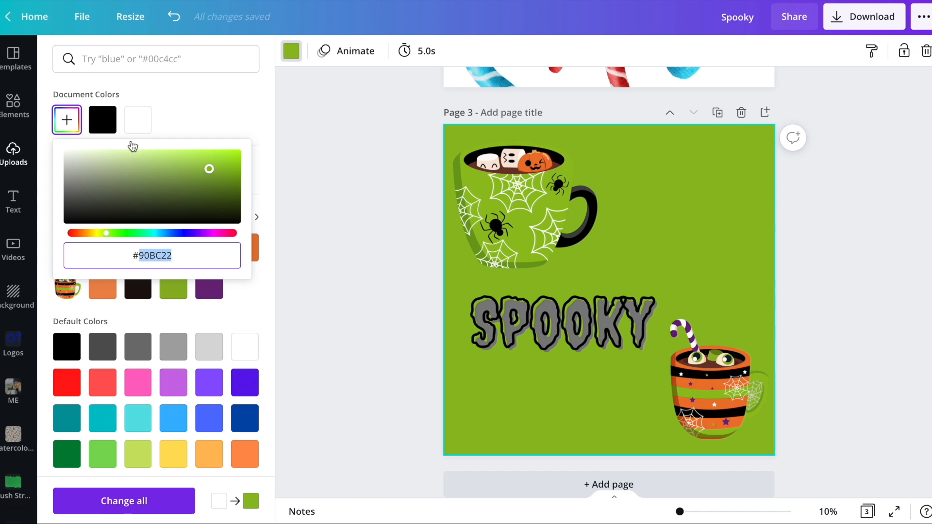
{"action": "left_click", "coordinate": [680, 196]}
{"action": "key", "text": "ctrl+z"}
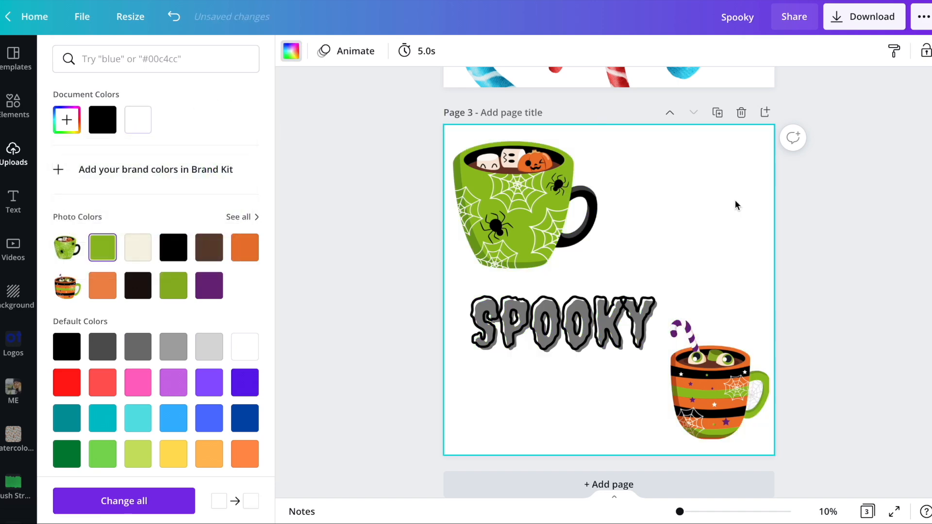
Set the "Spooky" heading's Splice color to the copied green #90BC22
{"action": "left_click", "coordinate": [554, 324]}
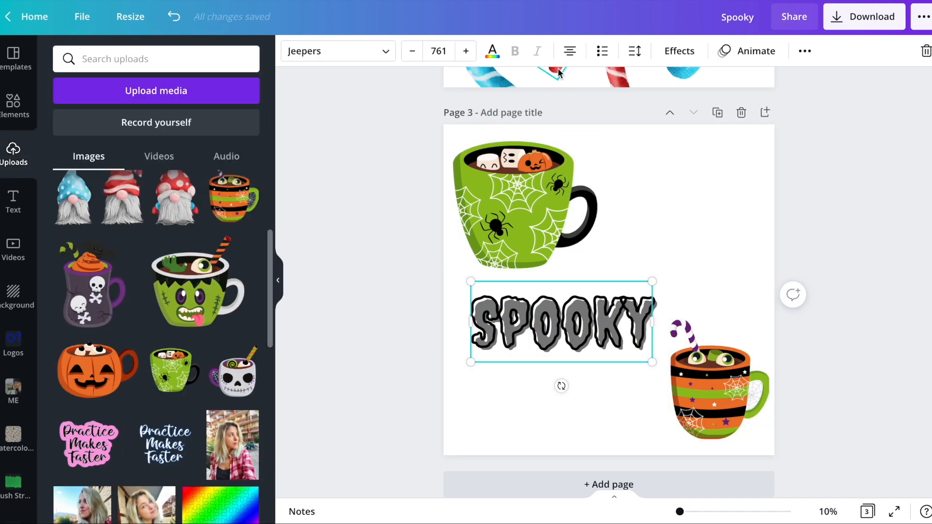
{"action": "left_click", "coordinate": [680, 51]}
{"action": "left_click", "coordinate": [248, 401]}
{"action": "left_click", "coordinate": [74, 208]}
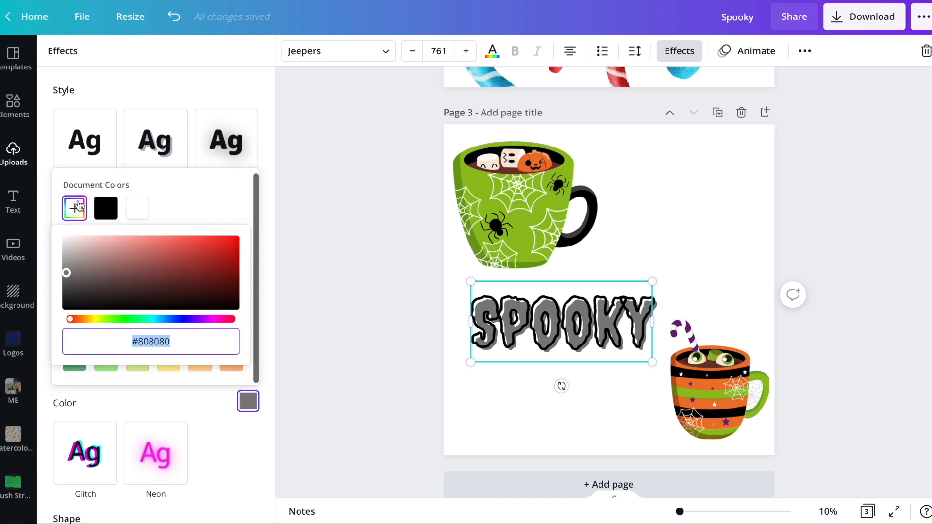
{"action": "key", "text": "ctrl+v"}
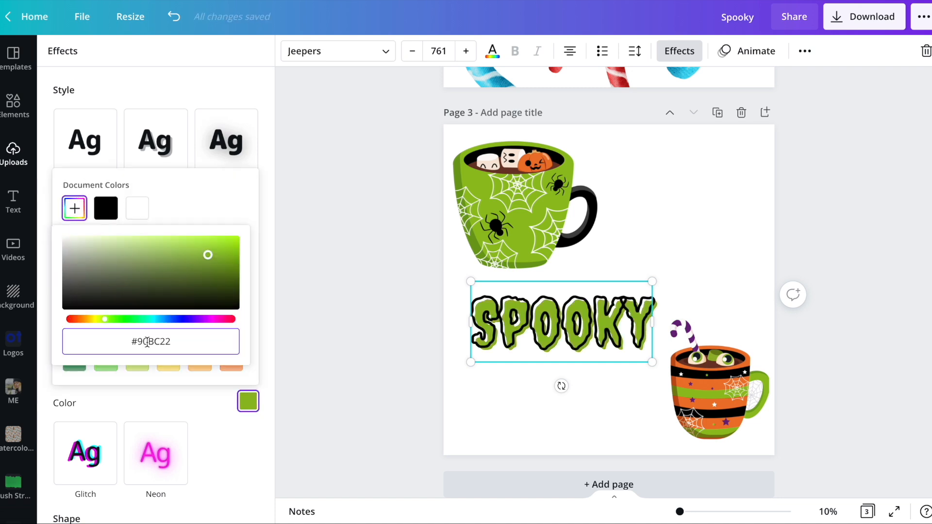
{"action": "left_click", "coordinate": [717, 142]}
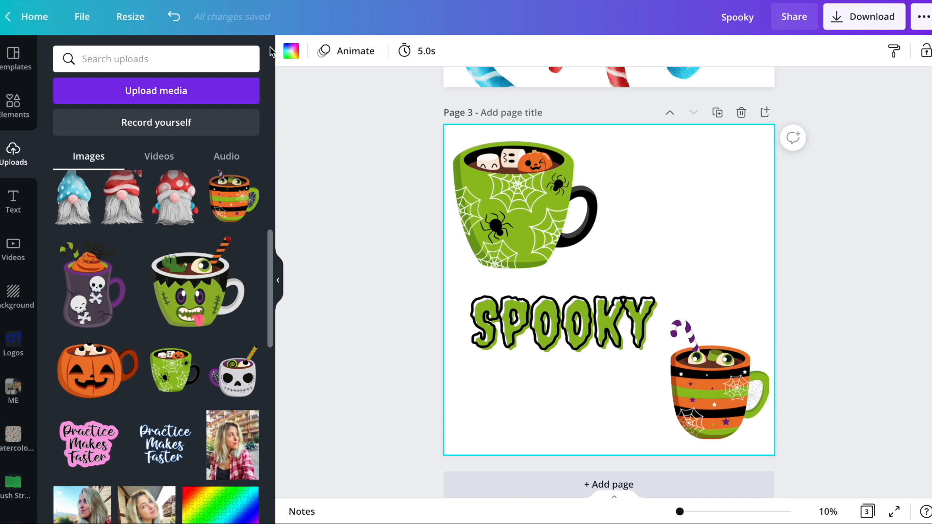
Copy the striped mug's lighter orange hex code by temporarily filling the page background with it, and undo the fill
{"action": "left_click", "coordinate": [291, 51]}
{"action": "left_click", "coordinate": [245, 248]}
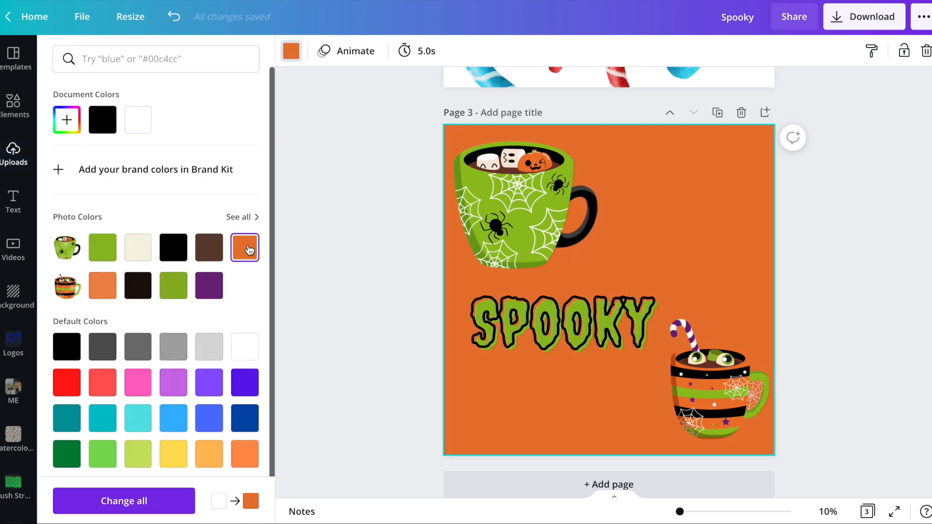
{"action": "left_click", "coordinate": [103, 286]}
{"action": "left_click", "coordinate": [67, 120]}
{"action": "key", "text": "ctrl+c"}
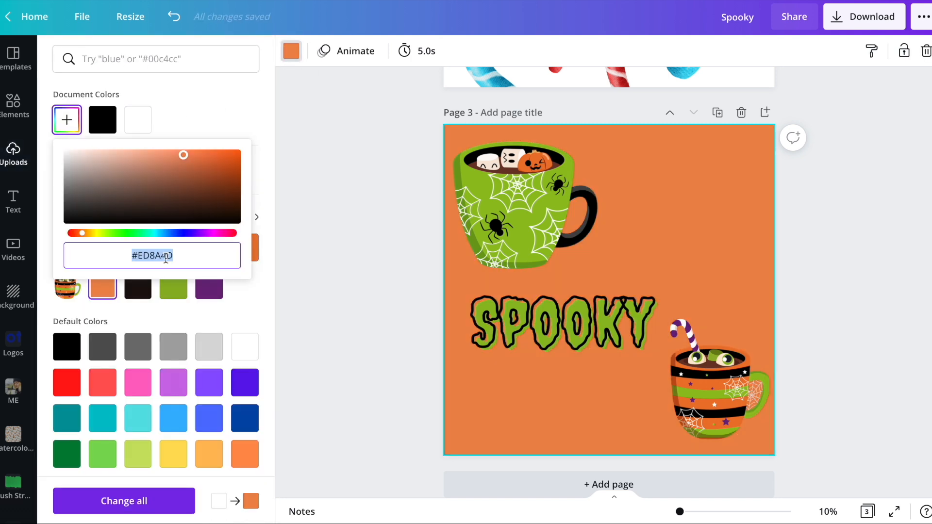
{"action": "left_click", "coordinate": [723, 172]}
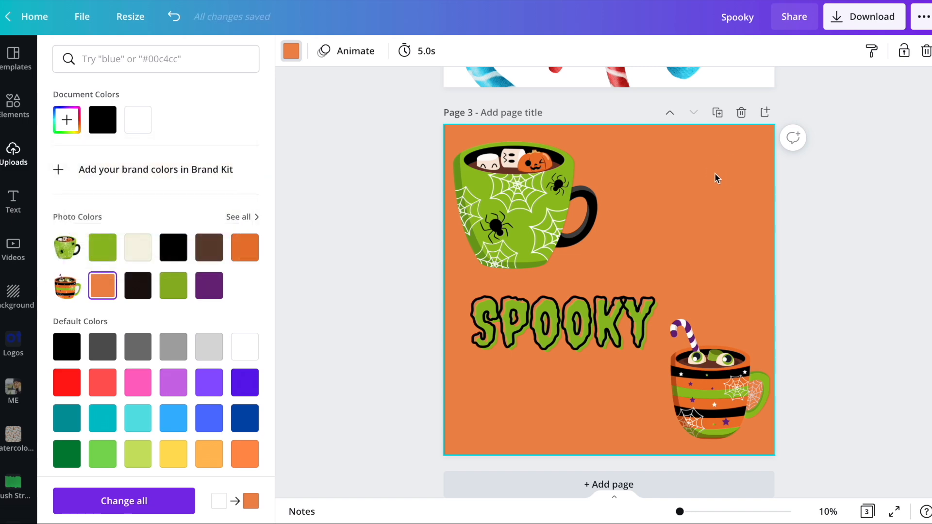
{"action": "key", "text": "ctrl+z"}
Duplicate the green "Spooky" heading and place the copy beside the green mug in the page's upper-right area
{"action": "left_click", "coordinate": [591, 323]}
{"action": "left_click", "coordinate": [804, 51]}
{"action": "left_click", "coordinate": [800, 83]}
{"action": "left_click_drag", "start_coordinate": [576, 322], "coordinate": [691, 203]}
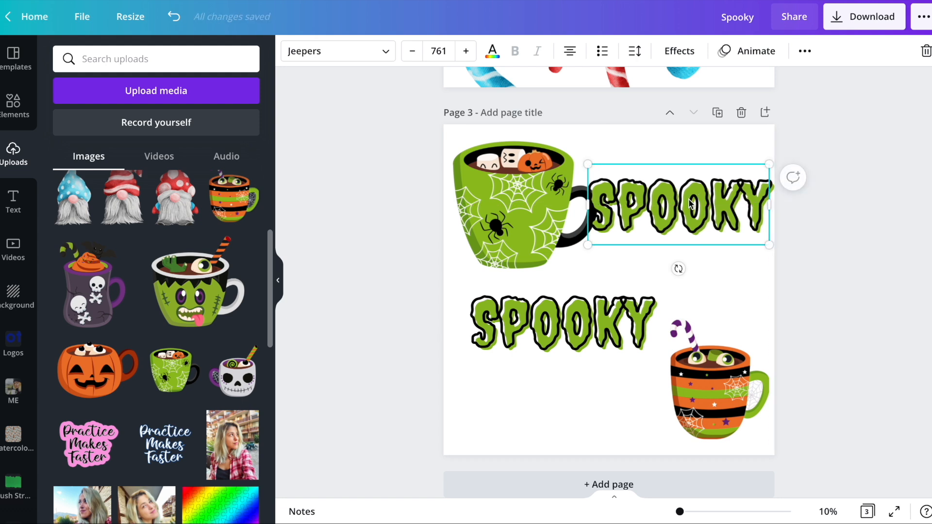
Set the duplicated heading's Splice color to the copied mug orange
{"action": "left_click", "coordinate": [673, 51]}
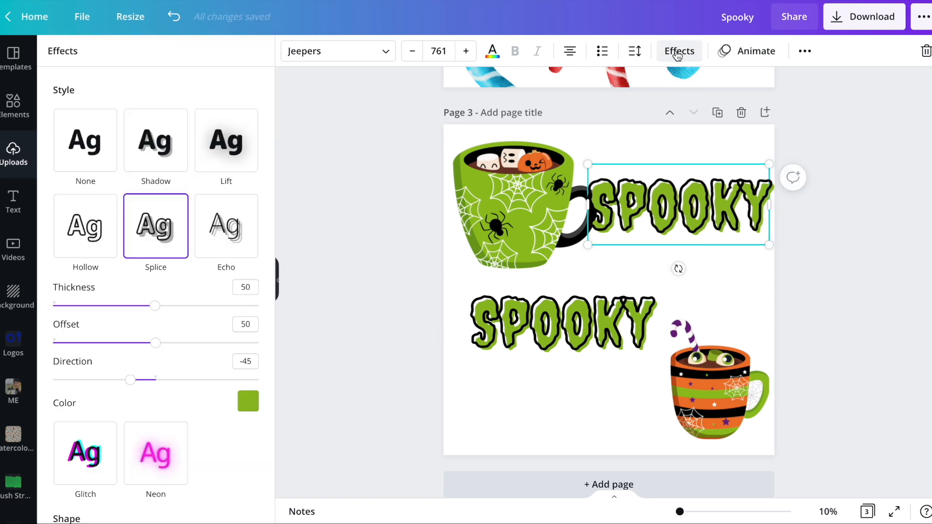
{"action": "left_click", "coordinate": [251, 406]}
{"action": "left_click", "coordinate": [74, 208]}
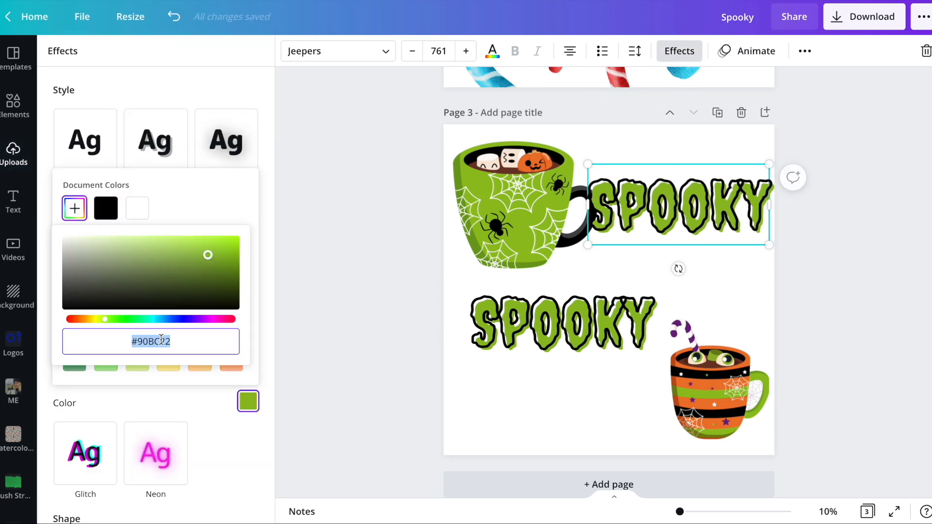
{"action": "key", "text": "ctrl+v"}
{"action": "left_click", "coordinate": [198, 376]}
Adjust the duplicated heading's Splice color to a slightly more saturated orange
{"action": "left_click", "coordinate": [248, 402]}
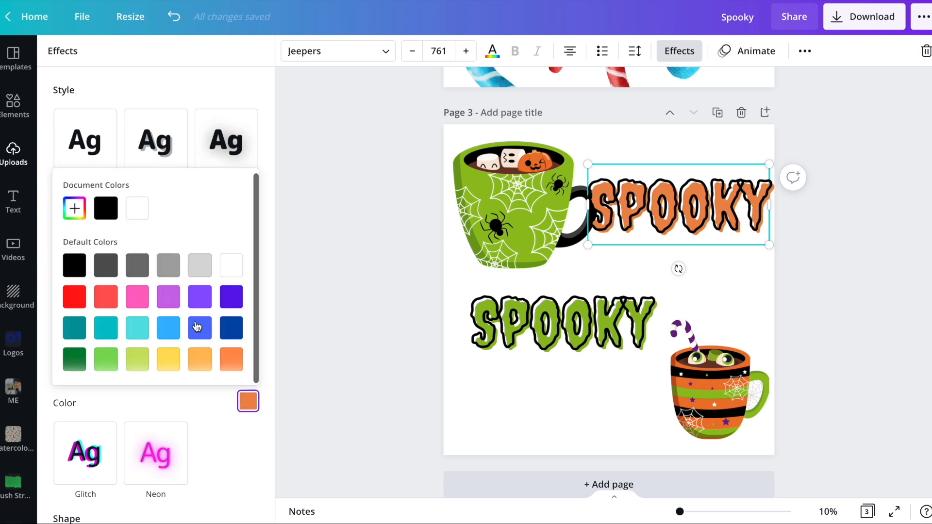
{"action": "left_click", "coordinate": [80, 216]}
{"action": "left_click_drag", "start_coordinate": [181, 241], "coordinate": [194, 239]}
{"action": "left_click", "coordinate": [377, 279]}
Rotate the green "Spooky" heading counterclockwise so that it slopes upward to the right
{"action": "left_click", "coordinate": [377, 278]}
{"action": "left_click", "coordinate": [566, 340]}
{"action": "left_click_drag", "start_coordinate": [562, 385], "coordinate": [598, 374]}
Replace the orange heading's text with "BOO!" and nudge it slightly down beside the green mug
{"action": "left_click", "coordinate": [659, 214]}
{"action": "left_click", "coordinate": [660, 214]}
{"action": "type", "text": "BOOOO"}
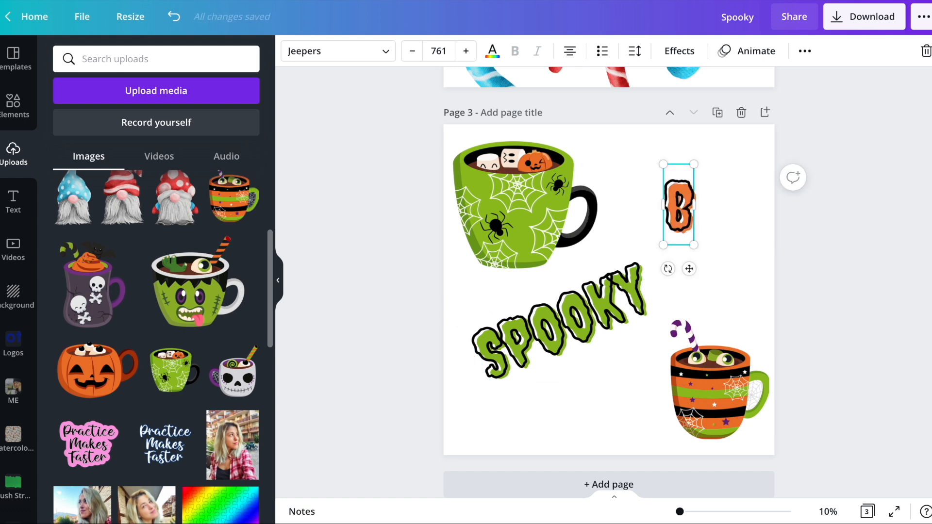
{"action": "left_click", "coordinate": [794, 298]}
{"action": "mouse_move", "coordinate": [686, 206]}
{"action": "left_mouse_down"}
{"action": "mouse_move", "coordinate": [716, 208]}
{"action": "mouse_move", "coordinate": [686, 210]}
{"action": "left_mouse_up"}
{"action": "left_click", "coordinate": [704, 213]}
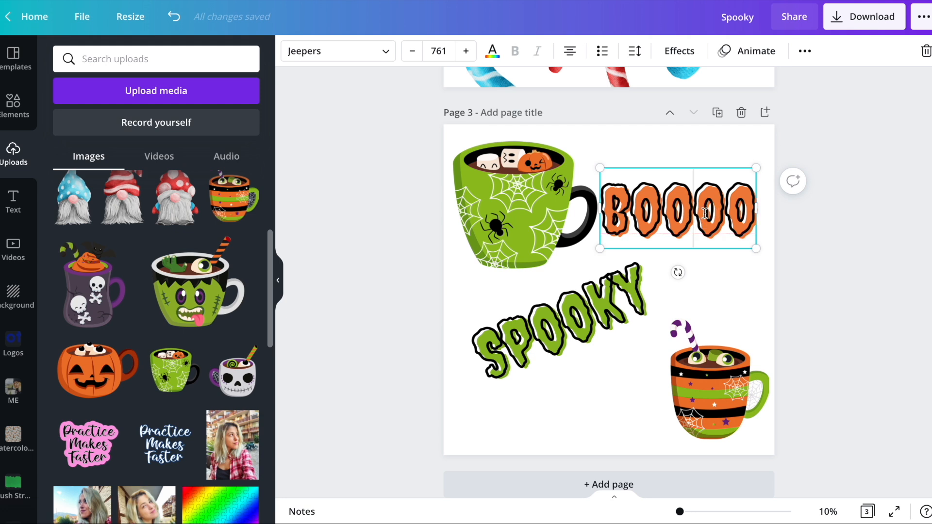
{"action": "key", "text": "BackSpace"}
{"action": "key", "text": "BackSpace"}
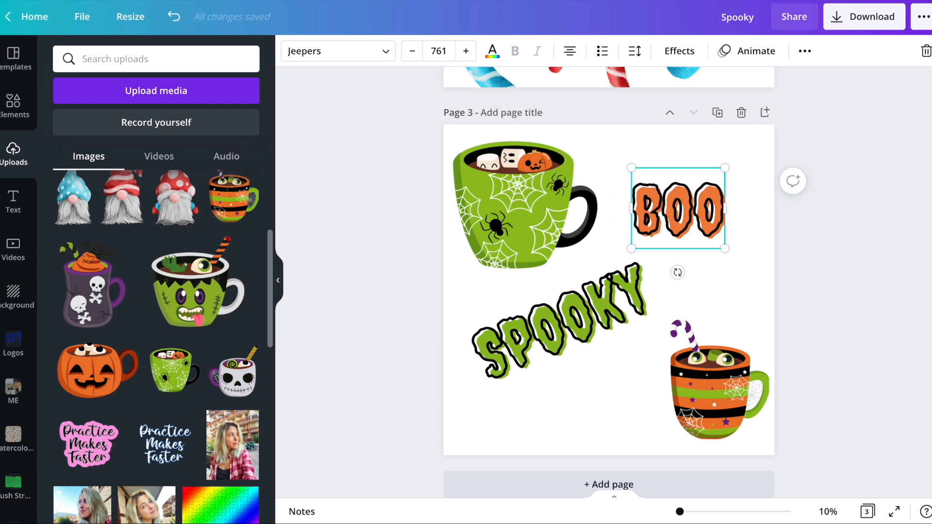
{"action": "type", "text": "!"}
{"action": "left_click", "coordinate": [833, 232]}
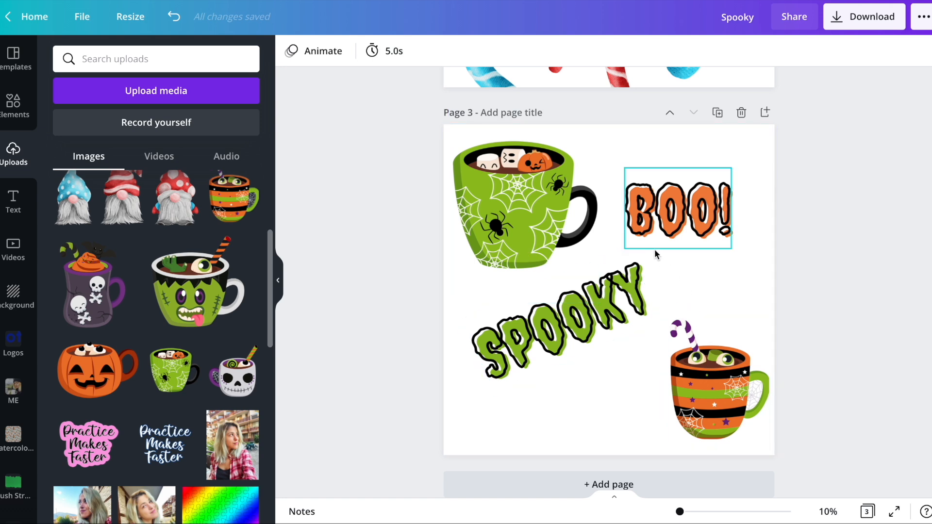
Move the green mug partly off the left edge of page 3 and place a level duplicate partly off the right edge
{"action": "scroll", "coordinate": [655, 253], "scroll_direction": "up", "scroll_amount": 1}
{"action": "left_click", "coordinate": [540, 234]}
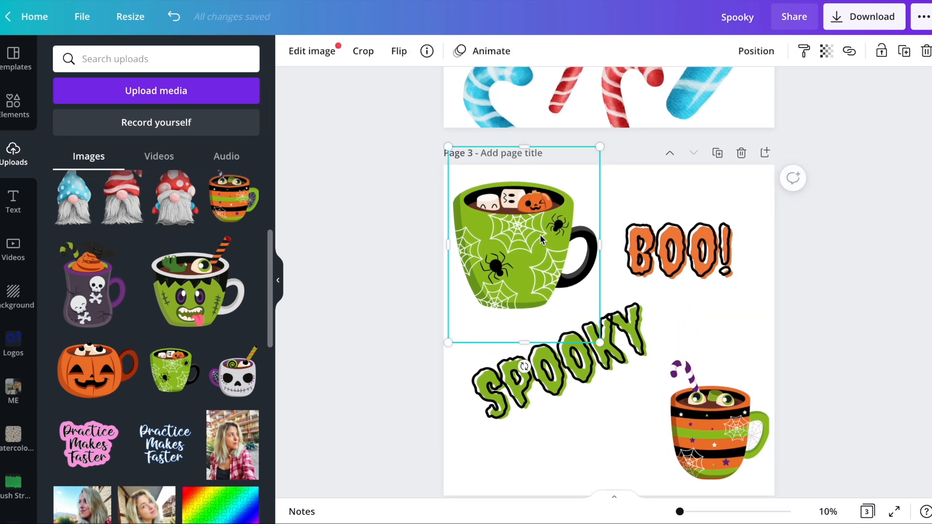
{"action": "left_click_drag", "start_coordinate": [540, 234], "coordinate": [462, 241]}
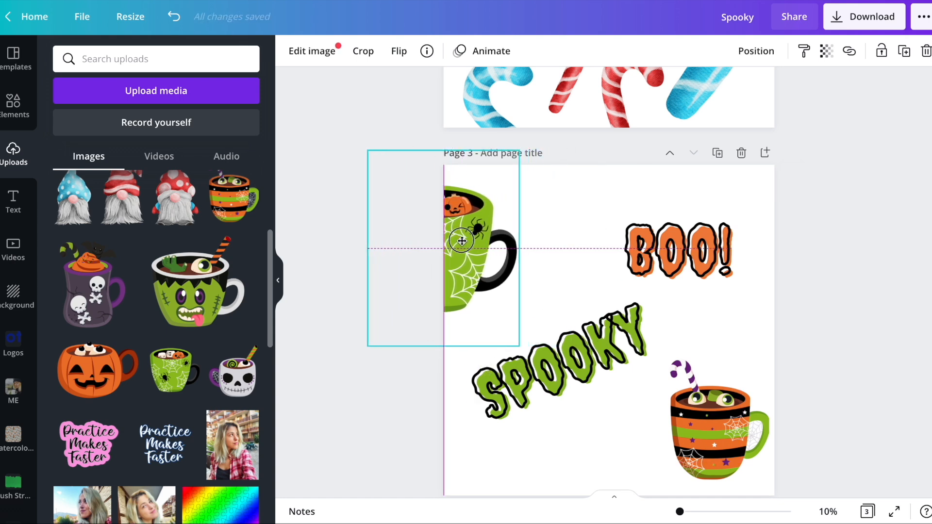
{"action": "left_click_drag", "start_coordinate": [462, 241], "coordinate": [780, 239]}
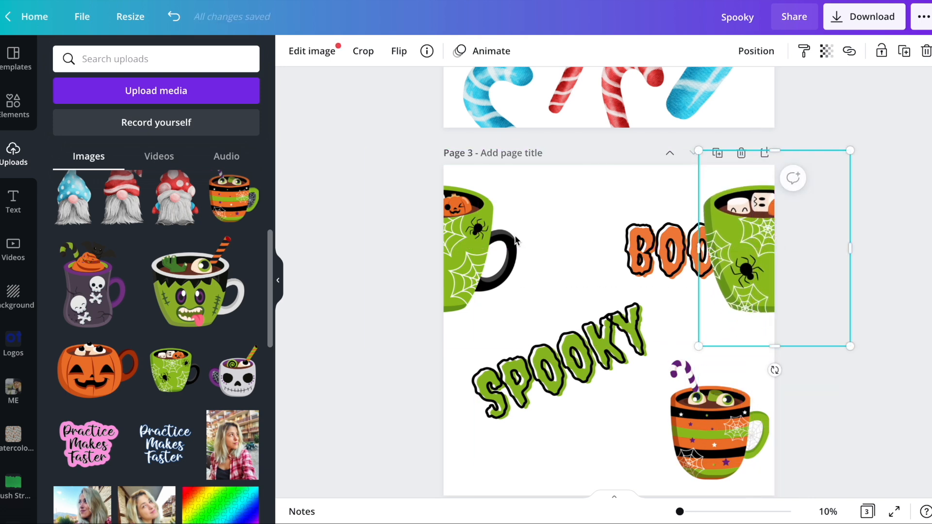
Shift both large green mugs together slightly right and up, keeping them cut off by the page's side edges
{"action": "left_click", "coordinate": [469, 239], "text": "shift"}
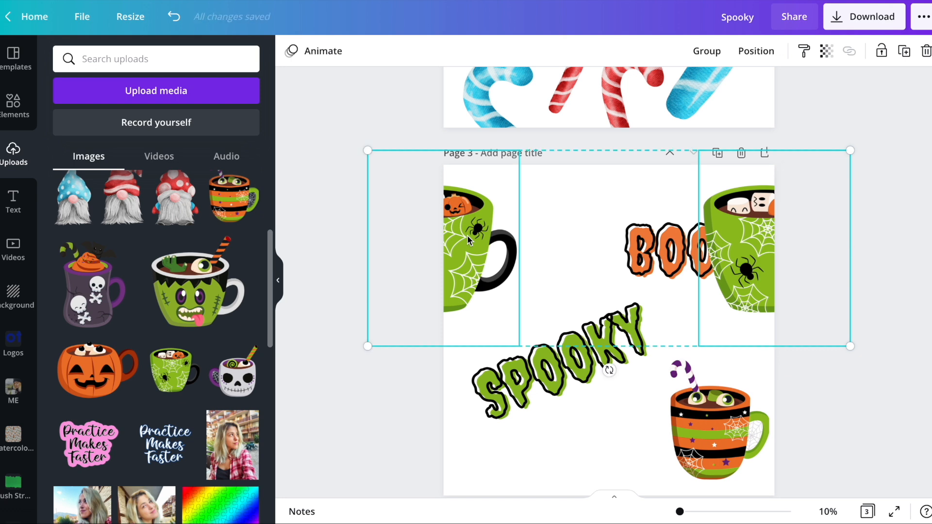
{"action": "left_click_drag", "start_coordinate": [469, 239], "coordinate": [493, 233]}
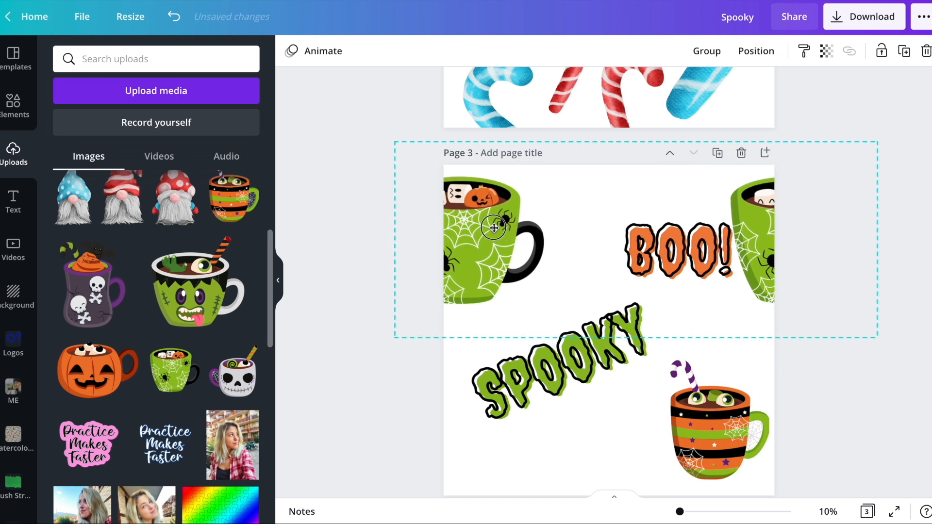
{"action": "left_click", "coordinate": [823, 391]}
Enlarge the orange striped mug slightly in the lower right corner of page 3
{"action": "scroll", "coordinate": [726, 247], "scroll_direction": "down", "scroll_amount": 2}
{"action": "left_click", "coordinate": [698, 310]}
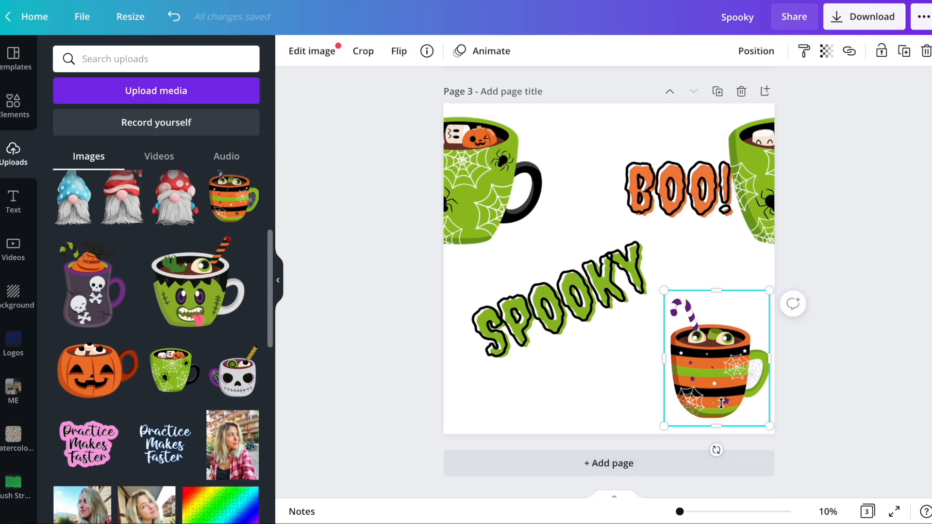
{"action": "left_click_drag", "start_coordinate": [667, 427], "coordinate": [650, 442]}
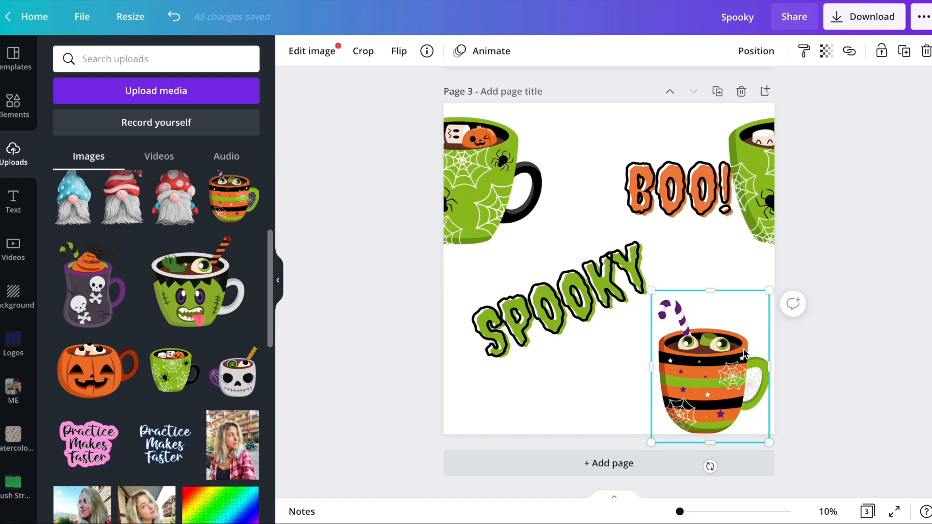
Place the orange striped mug and an aligned duplicate across the top and bottom page edges, shifting both slightly up and left
{"action": "left_click_drag", "start_coordinate": [702, 377], "coordinate": [625, 88]}
{"action": "key", "text": "ctrl+d"}
{"action": "left_click", "coordinate": [634, 415], "text": "shift"}
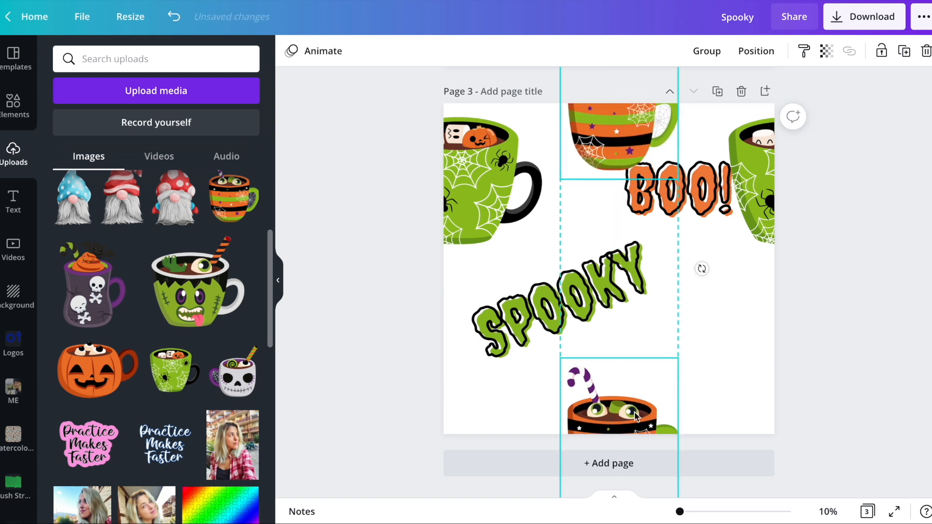
{"action": "left_click_drag", "start_coordinate": [635, 415], "coordinate": [625, 397]}
{"action": "left_click", "coordinate": [726, 350]}
Tilt "BOO!" clockwise, place it and a level duplicate across the page's side edges below the green mugs, and adjust both together
{"action": "left_click_drag", "start_coordinate": [673, 190], "coordinate": [697, 305]}
{"action": "left_click_drag", "start_coordinate": [698, 367], "coordinate": [681, 363]}
{"action": "left_click_drag", "start_coordinate": [690, 306], "coordinate": [434, 309]}
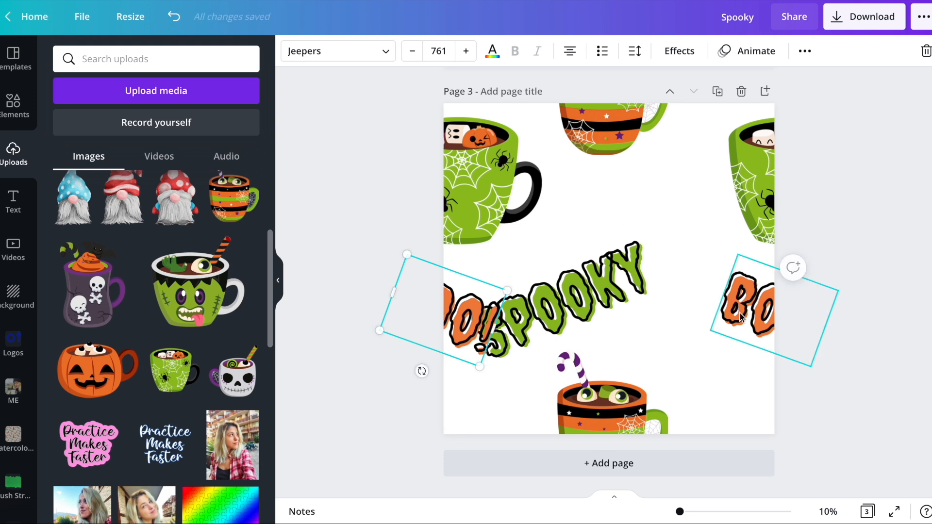
{"action": "left_click", "coordinate": [747, 316], "text": "shift"}
{"action": "left_click_drag", "start_coordinate": [758, 309], "coordinate": [734, 282]}
Move the green "Spooky" heading up and right into the gap between the large green mugs
{"action": "left_click", "coordinate": [699, 357]}
{"action": "left_click", "coordinate": [578, 287]}
{"action": "left_click_drag", "start_coordinate": [578, 359], "coordinate": [638, 273]}
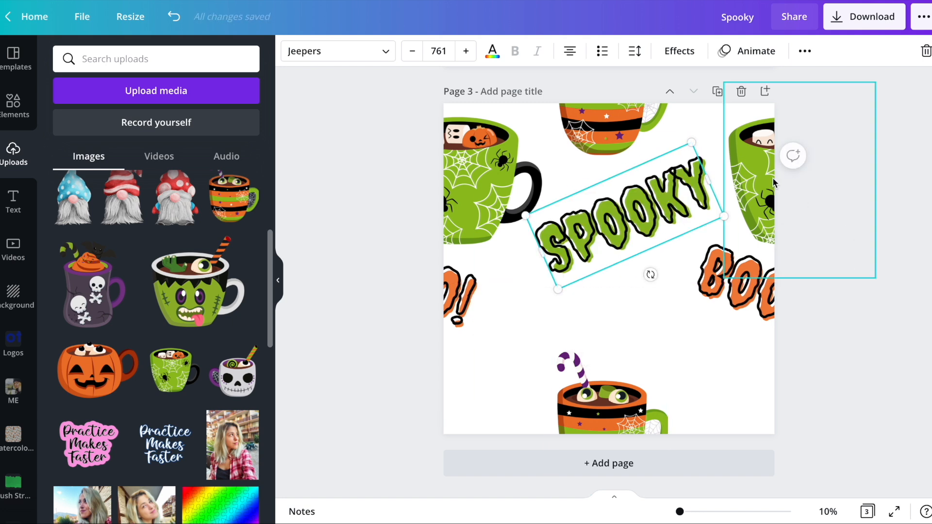
Duplicate the green mug, shrink the copy, flip it horizontally and place it in the page's lower left corner
{"action": "left_click", "coordinate": [773, 176]}
{"action": "left_click_drag", "start_coordinate": [673, 241], "coordinate": [492, 345]}
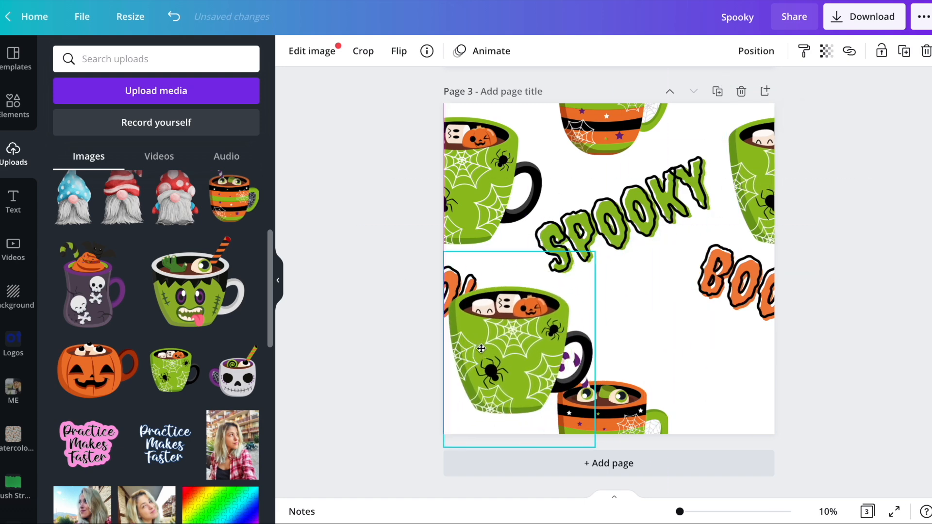
{"action": "left_click_drag", "start_coordinate": [591, 253], "coordinate": [536, 326]}
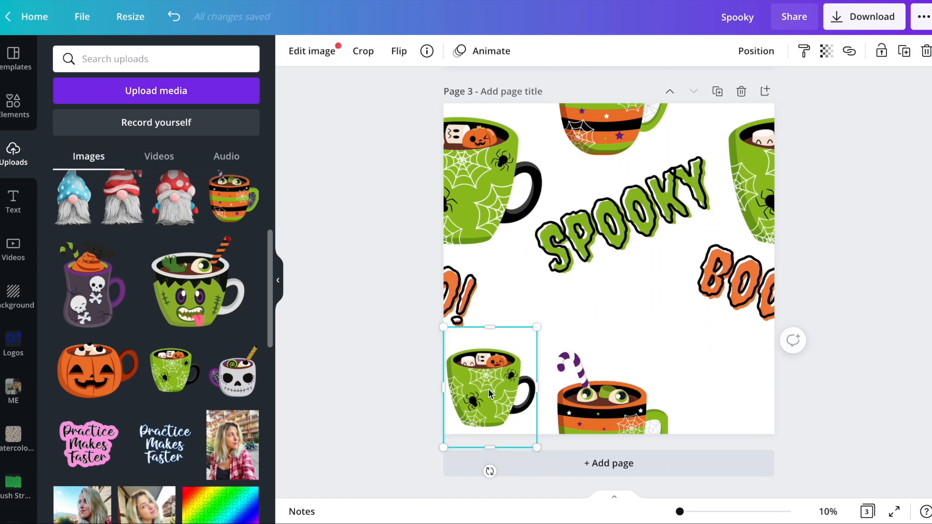
{"action": "left_click", "coordinate": [405, 53]}
{"action": "left_click", "coordinate": [437, 87]}
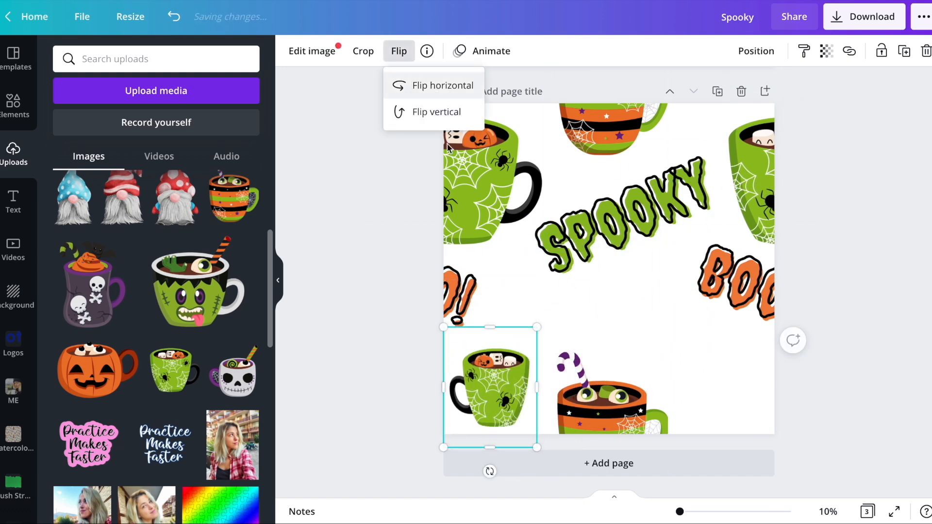
{"action": "left_click", "coordinate": [499, 388]}
{"action": "left_click_drag", "start_coordinate": [499, 388], "coordinate": [506, 381]}
Duplicate the orange striped mug, shrink the copy, flip it horizontally and place it between "Spooky" and the right-hand "BOO!"
{"action": "left_click", "coordinate": [606, 403]}
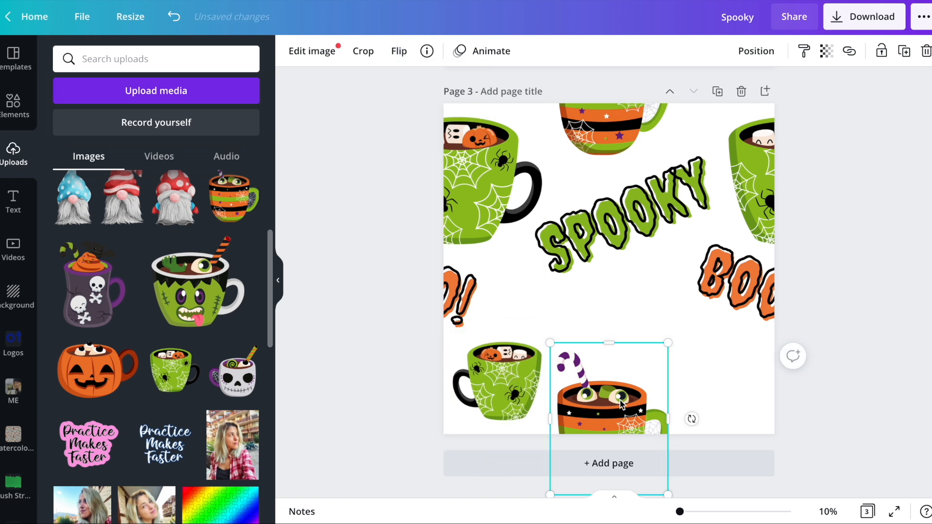
{"action": "left_click_drag", "start_coordinate": [619, 417], "coordinate": [634, 326]}
{"action": "left_click_drag", "start_coordinate": [688, 374], "coordinate": [640, 317]}
{"action": "left_click_drag", "start_coordinate": [599, 280], "coordinate": [654, 302]}
{"action": "left_click", "coordinate": [409, 53]}
{"action": "left_click", "coordinate": [410, 86]}
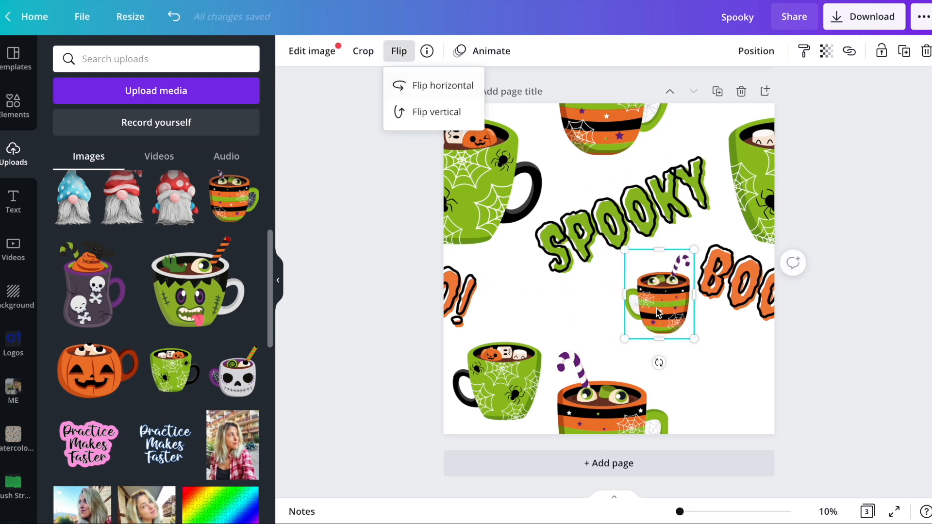
{"action": "left_click_drag", "start_coordinate": [660, 313], "coordinate": [653, 303]}
Duplicate the "Spooky" heading, tilt the copy down to the right, shrink it and place it above the small green mug
{"action": "left_click", "coordinate": [608, 201]}
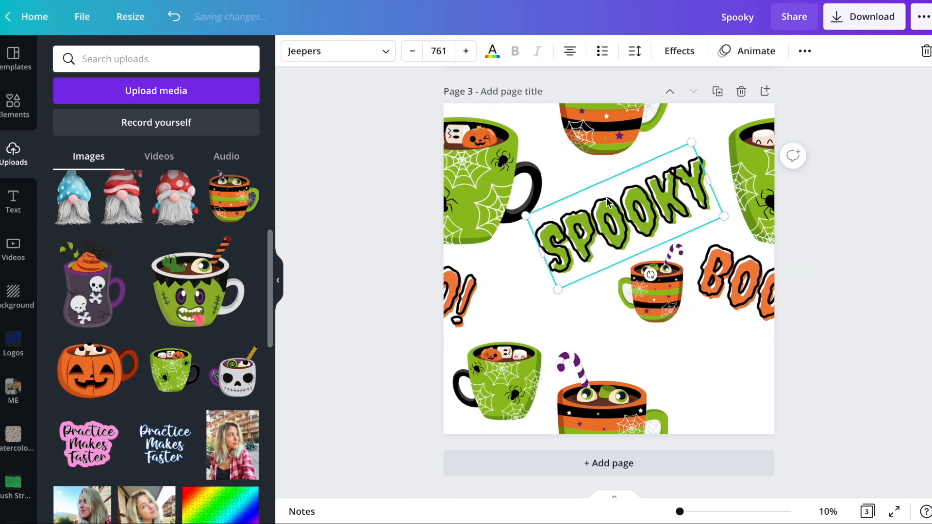
{"action": "key", "text": "ctrl+d"}
{"action": "left_click_drag", "start_coordinate": [607, 203], "coordinate": [642, 326]}
{"action": "left_click_drag", "start_coordinate": [686, 397], "coordinate": [634, 398]}
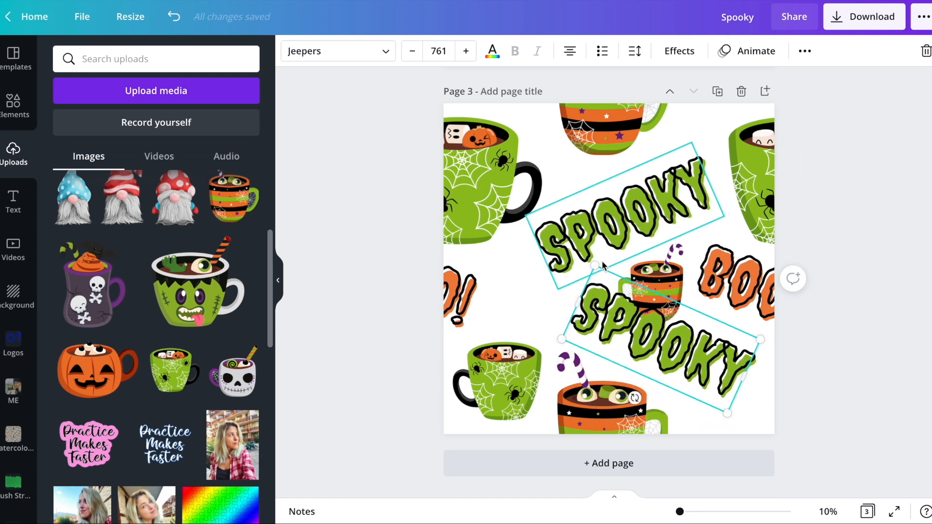
{"action": "left_click_drag", "start_coordinate": [591, 263], "coordinate": [641, 317]}
{"action": "left_click_drag", "start_coordinate": [723, 383], "coordinate": [586, 328]}
Duplicate "BOO!", place the copy in the page's lower right corner and rotate it to slope upward to the right
{"action": "left_click", "coordinate": [733, 303]}
{"action": "key", "text": "ctrl+d"}
{"action": "left_click_drag", "start_coordinate": [733, 303], "coordinate": [692, 389]}
{"action": "left_click_drag", "start_coordinate": [690, 429], "coordinate": [742, 426]}
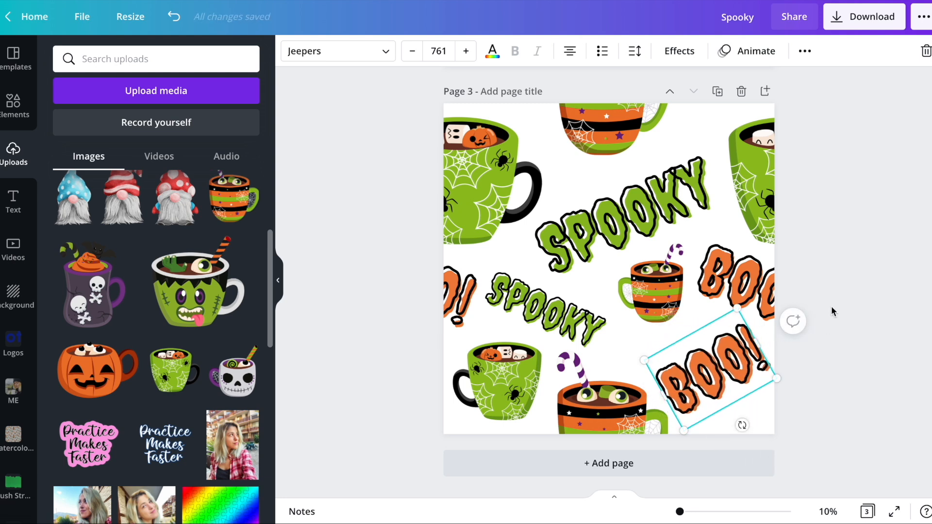
{"action": "left_click", "coordinate": [831, 312]}
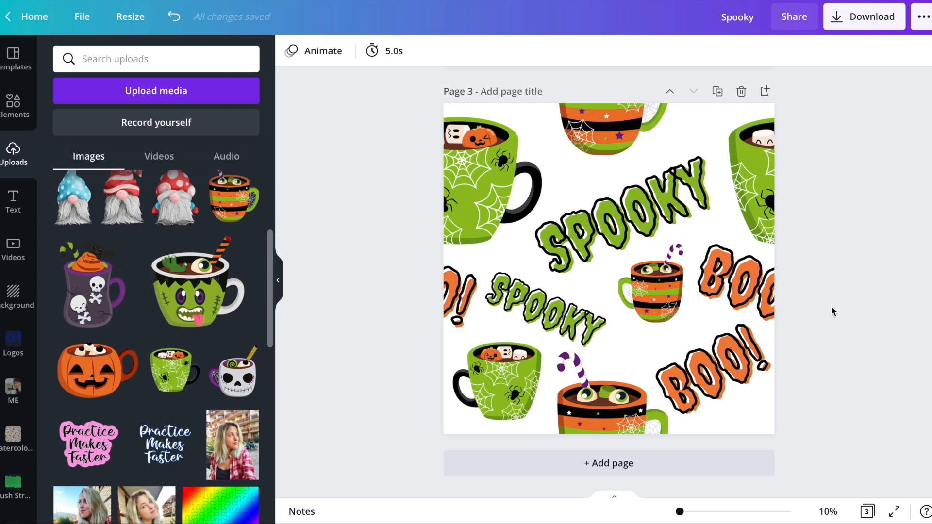
{"action": "scroll", "coordinate": [832, 309], "scroll_direction": "up", "scroll_amount": 15}
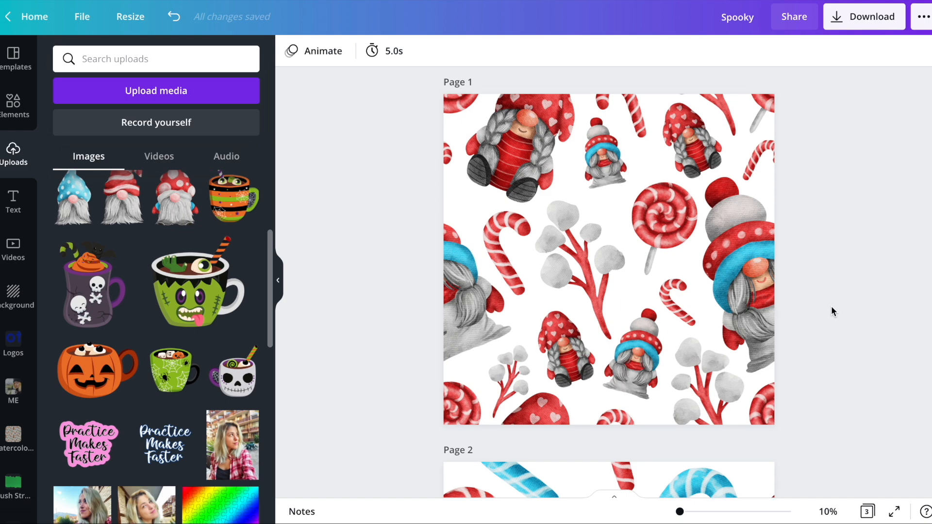
{"action": "scroll", "coordinate": [846, 223], "scroll_direction": "down", "scroll_amount": 10}
{"action": "scroll", "coordinate": [847, 223], "scroll_direction": "down", "scroll_amount": 5}
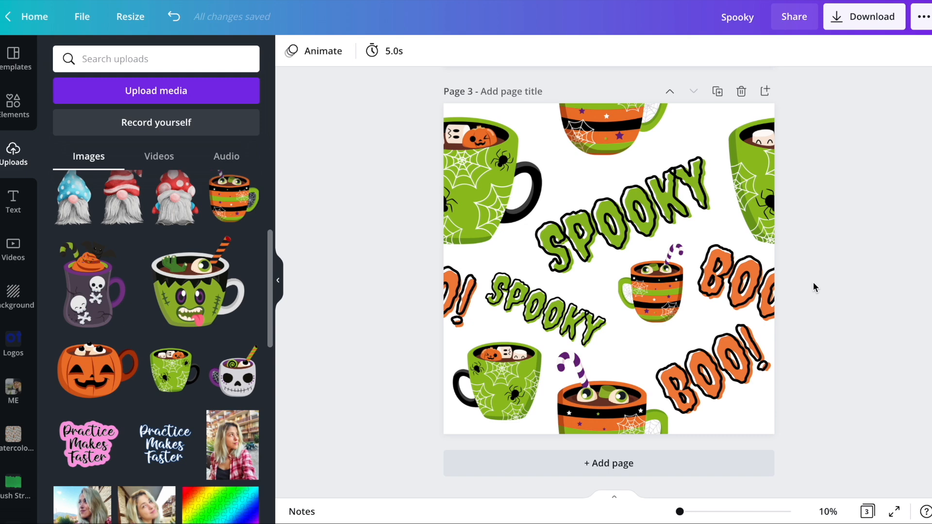
{"action": "key", "text": "super+z"}
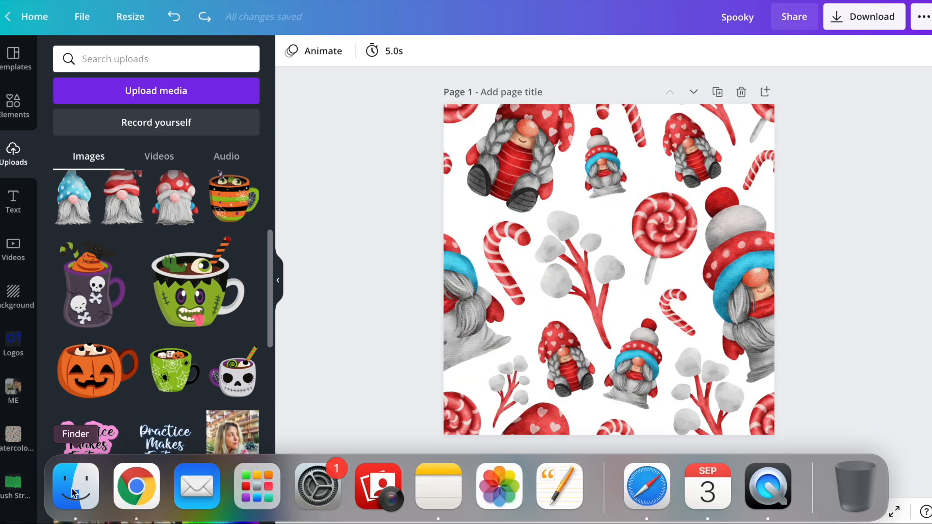
Switch to Finder and upload COMPOSITION-01.png from the COMPOSITION folder to the Canva uploads
{"action": "left_click", "coordinate": [75, 510]}
{"action": "left_click", "coordinate": [452, 259]}
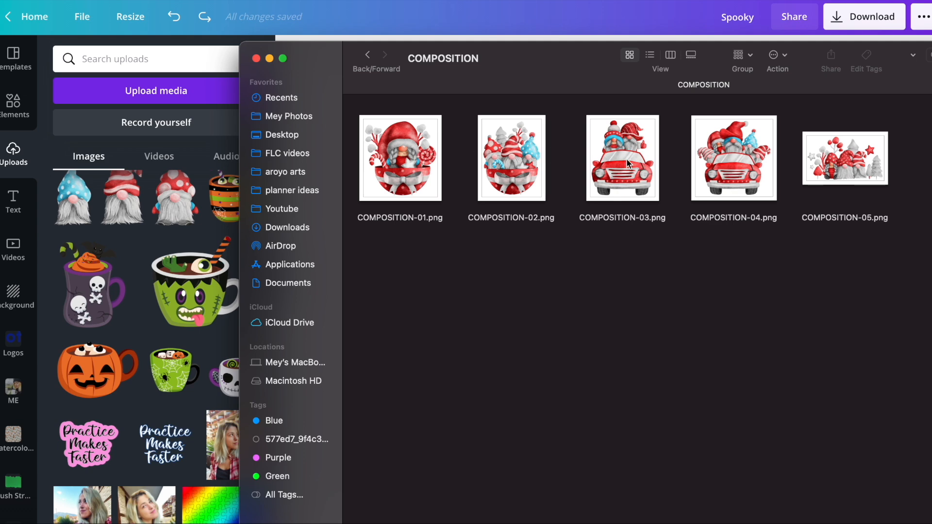
{"action": "left_click_drag", "start_coordinate": [420, 170], "coordinate": [167, 238]}
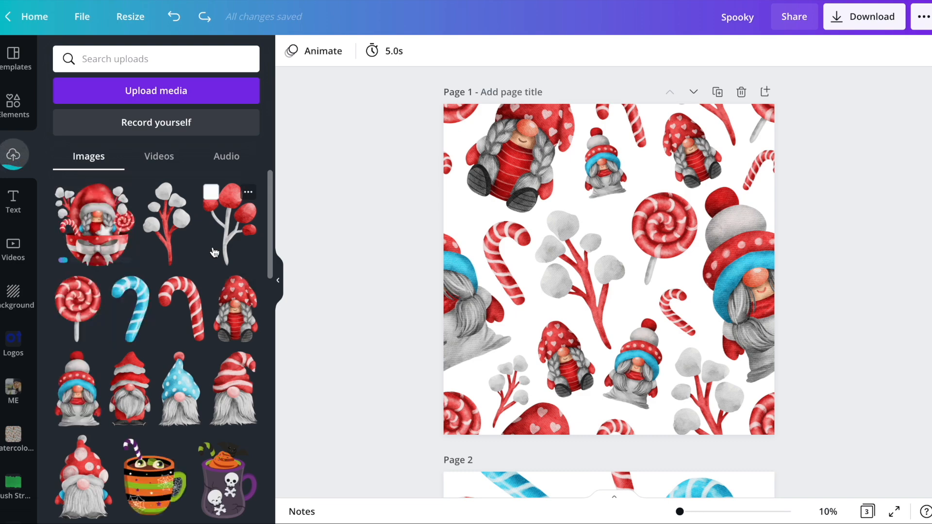
Add a blank fourth page and place the uploaded gnome composition on it
{"action": "scroll", "coordinate": [413, 226], "scroll_direction": "down", "scroll_amount": 10}
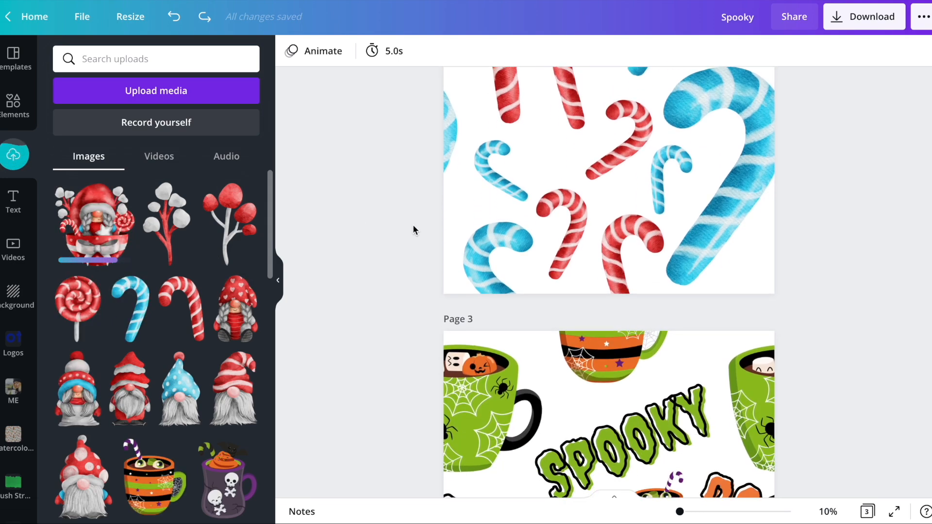
{"action": "left_click", "coordinate": [514, 462]}
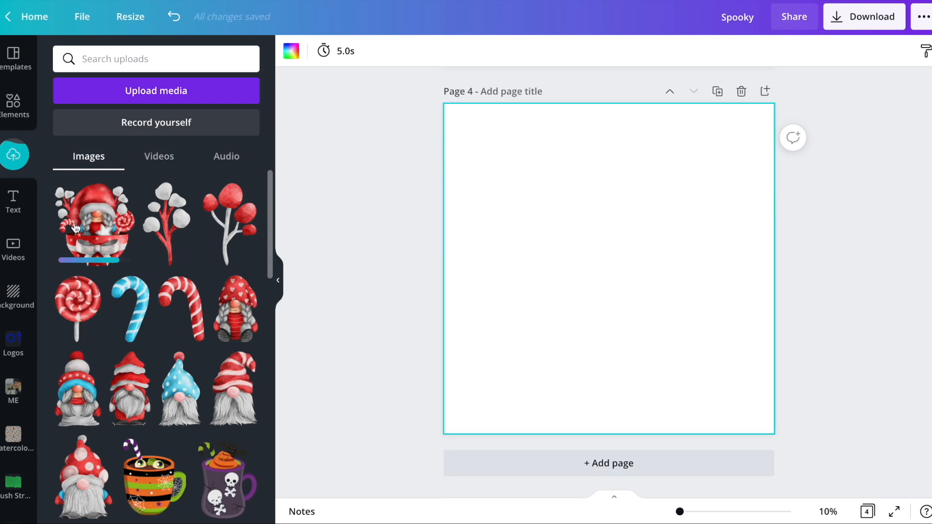
{"action": "left_click", "coordinate": [99, 227]}
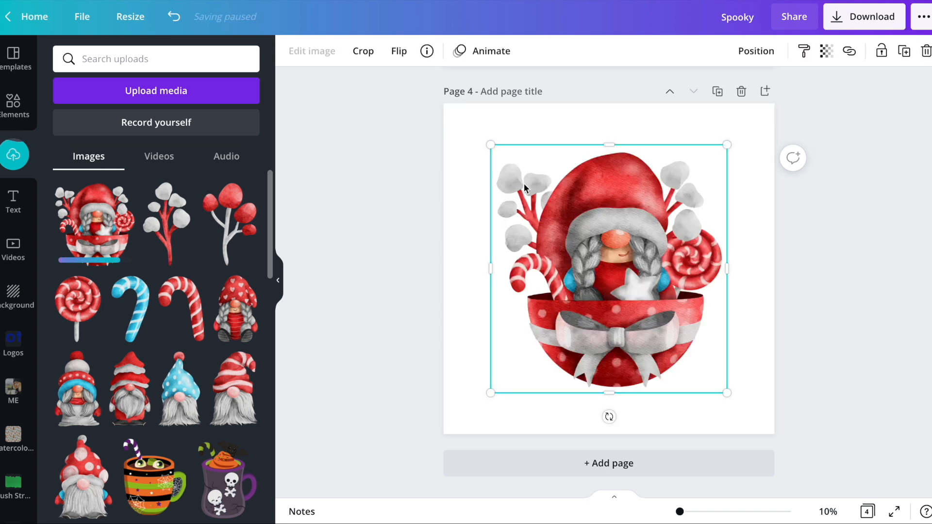
Shrink the gnome composition to about half size, align it to page 4's left edge and place a level duplicate at the right edge
{"action": "left_click", "coordinate": [727, 393]}
{"action": "left_click_drag", "start_coordinate": [727, 393], "coordinate": [606, 270]}
{"action": "left_click_drag", "start_coordinate": [549, 226], "coordinate": [732, 278]}
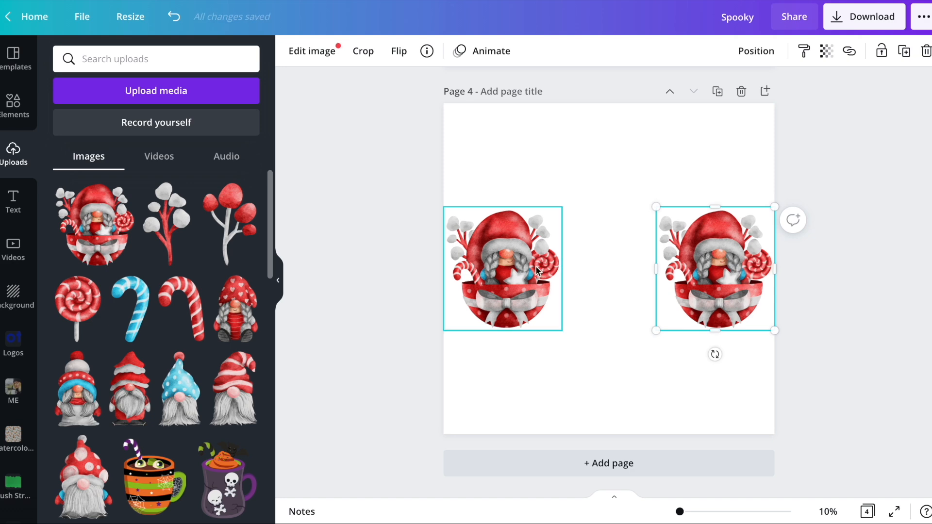
{"action": "left_click", "coordinate": [536, 269], "text": "shift"}
{"action": "left_click_drag", "start_coordinate": [536, 269], "coordinate": [536, 267]}
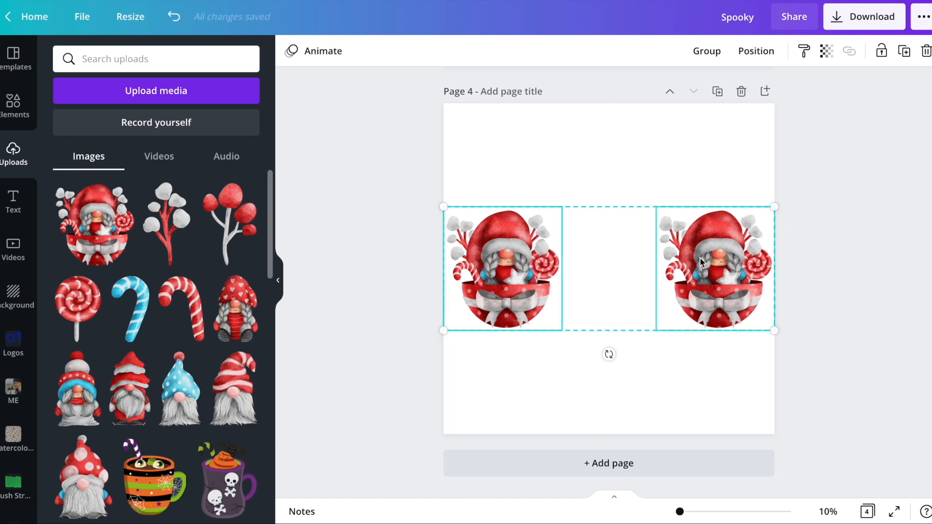
{"action": "left_click", "coordinate": [853, 271]}
Copy the large green mug at page 3's left edge and paste it onto a new blank fifth page
{"action": "scroll", "coordinate": [686, 206], "scroll_direction": "up", "scroll_amount": 8}
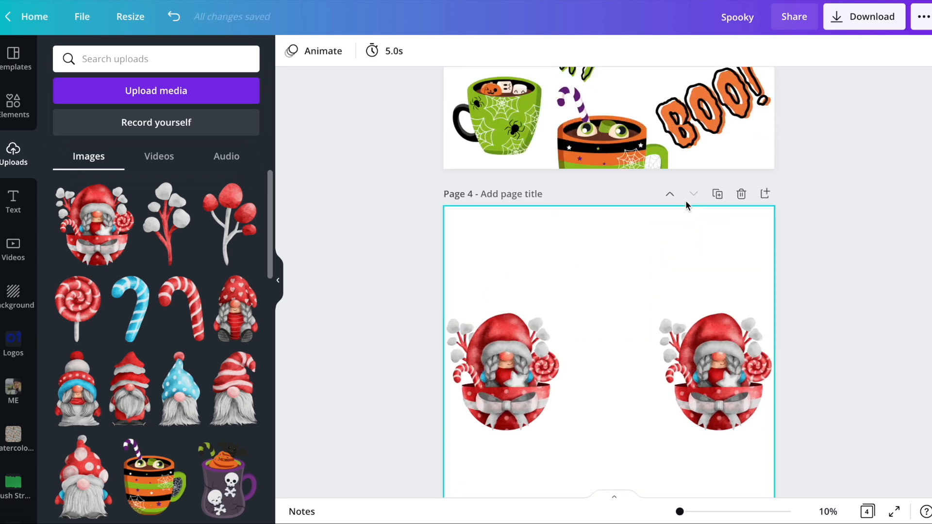
{"action": "scroll", "coordinate": [575, 168], "scroll_direction": "down", "scroll_amount": 4}
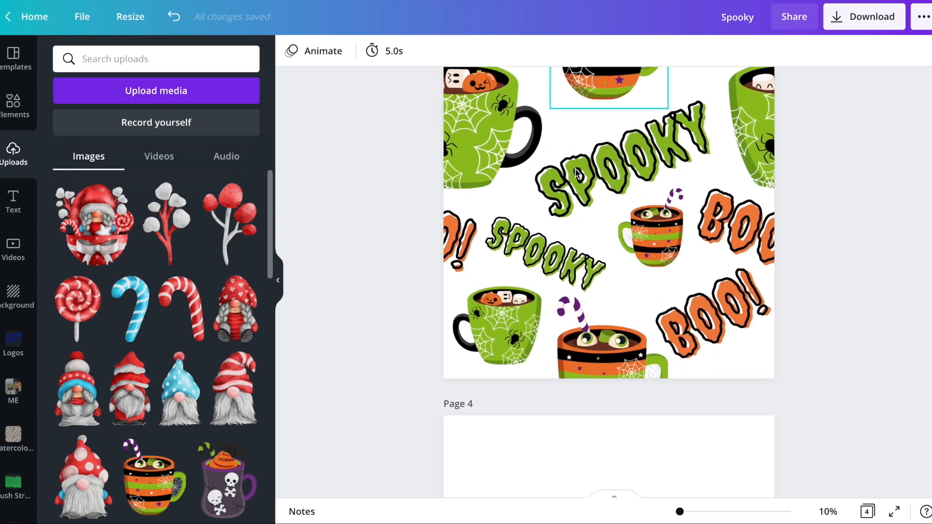
{"action": "scroll", "coordinate": [678, 237], "scroll_direction": "up", "scroll_amount": 4}
{"action": "scroll", "coordinate": [679, 237], "scroll_direction": "down", "scroll_amount": 4}
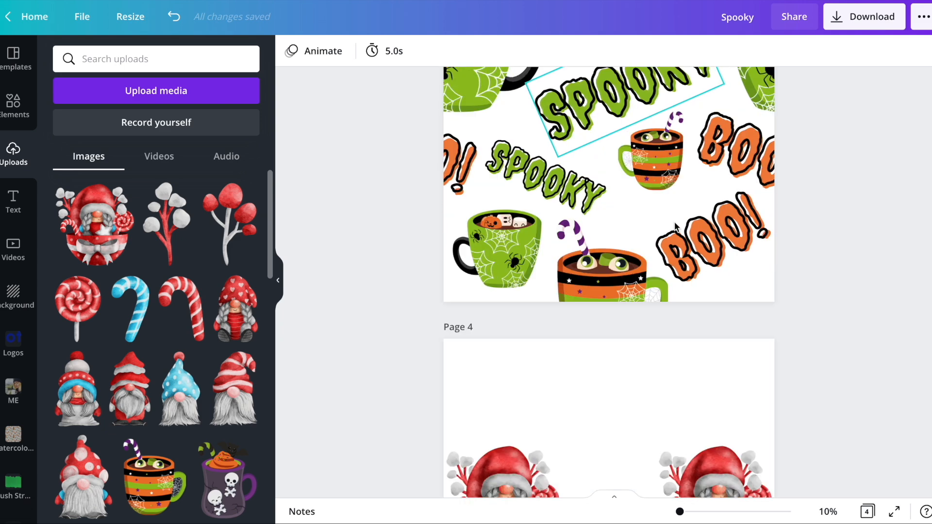
{"action": "scroll", "coordinate": [677, 242], "scroll_direction": "up", "scroll_amount": 3}
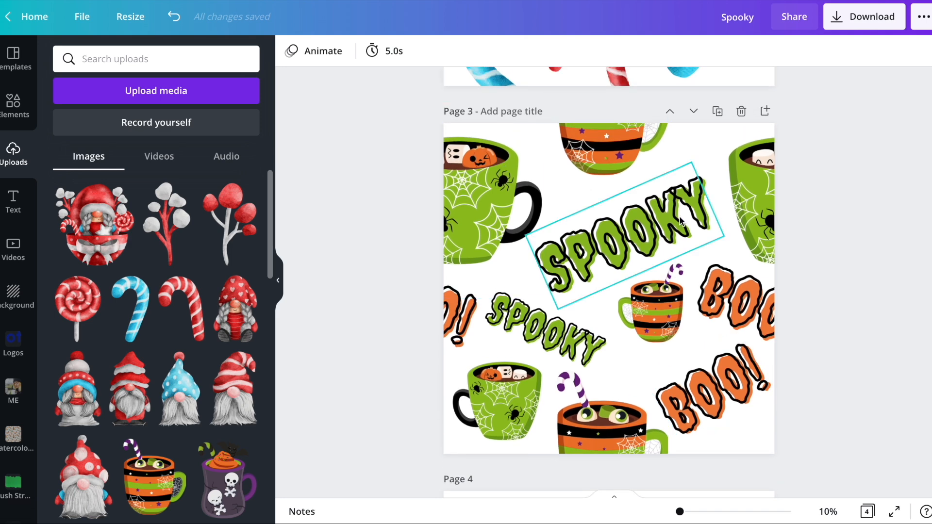
{"action": "left_click", "coordinate": [504, 223]}
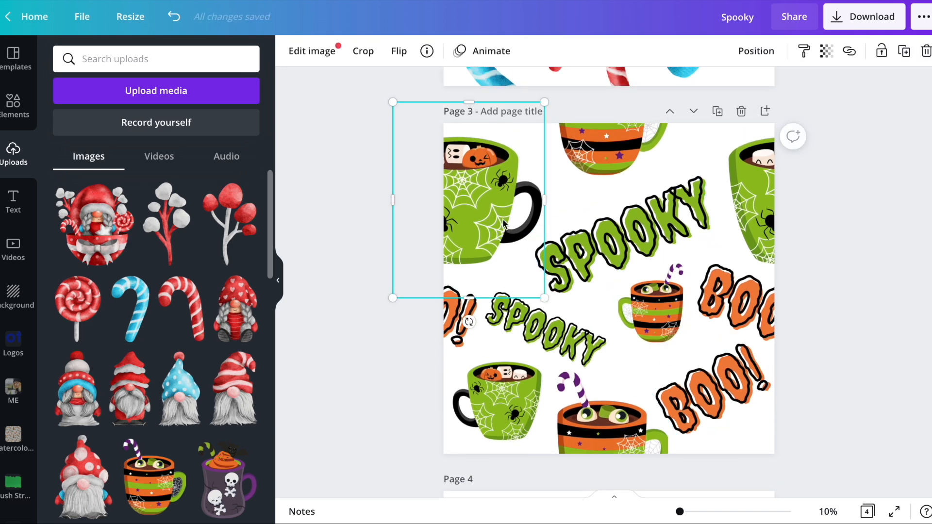
{"action": "scroll", "coordinate": [503, 223], "scroll_direction": "down", "scroll_amount": 4}
{"action": "left_click", "coordinate": [564, 466]}
{"action": "key", "text": "ctrl+v"}
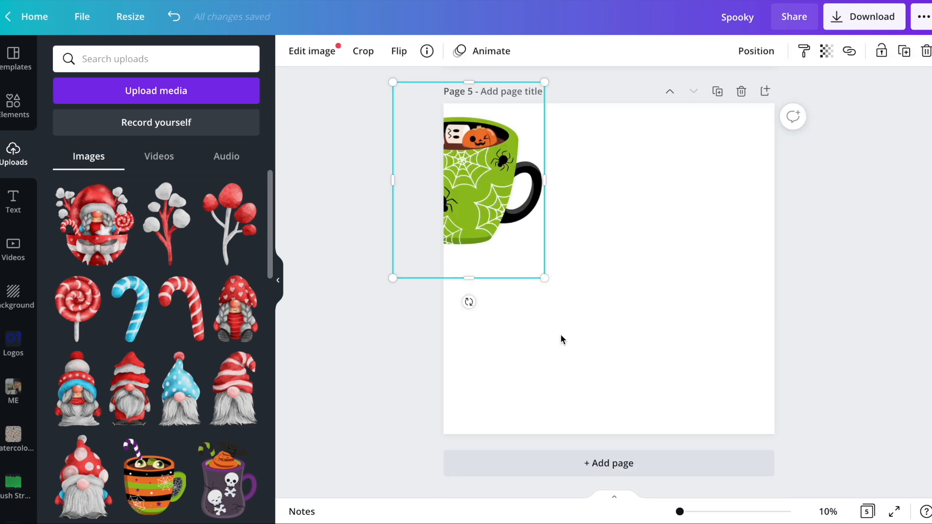
Shrink the green mug and position it fully inside page 5 near the left edge
{"action": "left_click_drag", "start_coordinate": [540, 273], "coordinate": [553, 326]}
{"action": "left_click_drag", "start_coordinate": [515, 255], "coordinate": [513, 284]}
Copy page 3's orange BOO! text onto page 5, level it, shrink it to size 553 and place it just above the green mug
{"action": "scroll", "coordinate": [512, 286], "scroll_direction": "up", "scroll_amount": 12}
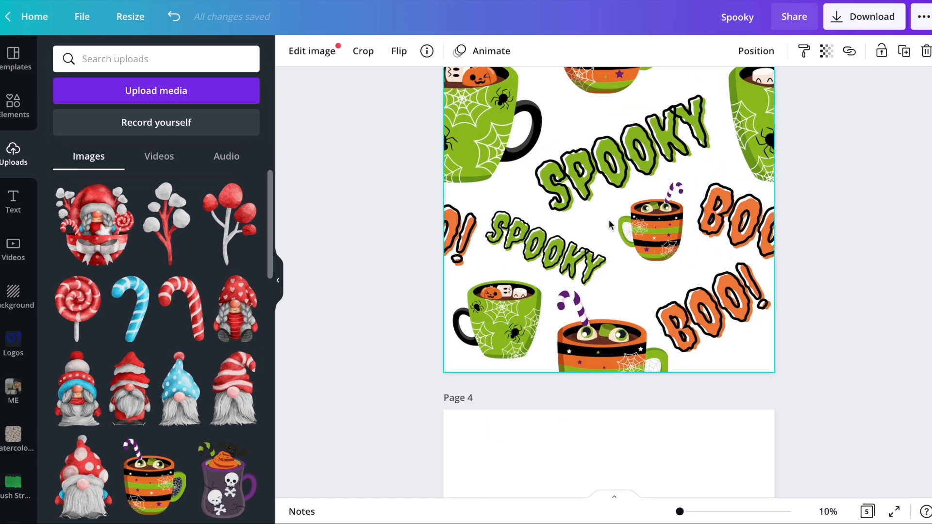
{"action": "left_click", "coordinate": [759, 235]}
{"action": "key", "text": "ctrl+c"}
{"action": "scroll", "coordinate": [757, 233], "scroll_direction": "down", "scroll_amount": 12}
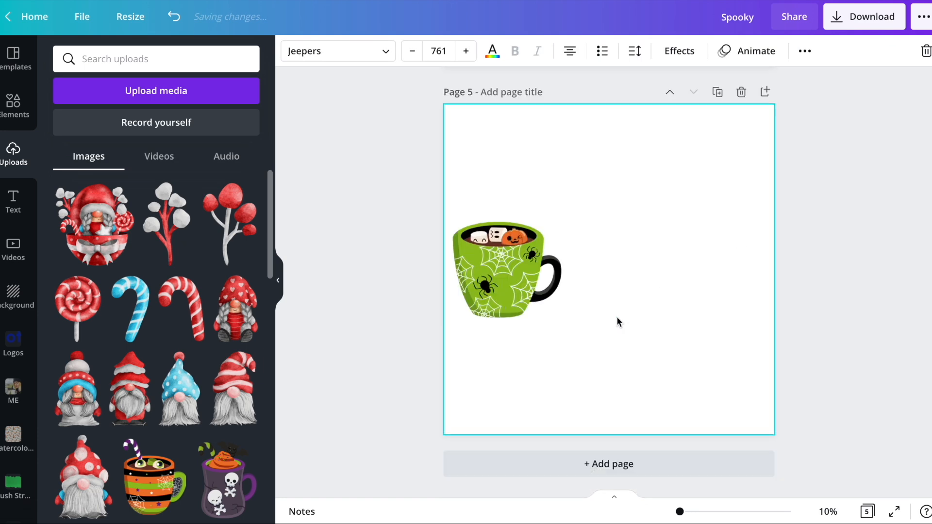
{"action": "key", "text": "ctrl+v"}
{"action": "left_click_drag", "start_coordinate": [741, 284], "coordinate": [490, 360]}
{"action": "mouse_move", "coordinate": [488, 418]}
{"action": "left_mouse_down"}
{"action": "mouse_move", "coordinate": [506, 414]}
{"action": "mouse_move", "coordinate": [498, 421]}
{"action": "left_mouse_up"}
{"action": "left_click_drag", "start_coordinate": [551, 402], "coordinate": [519, 380]}
{"action": "left_click_drag", "start_coordinate": [486, 346], "coordinate": [507, 194]}
{"action": "left_click", "coordinate": [577, 379]}
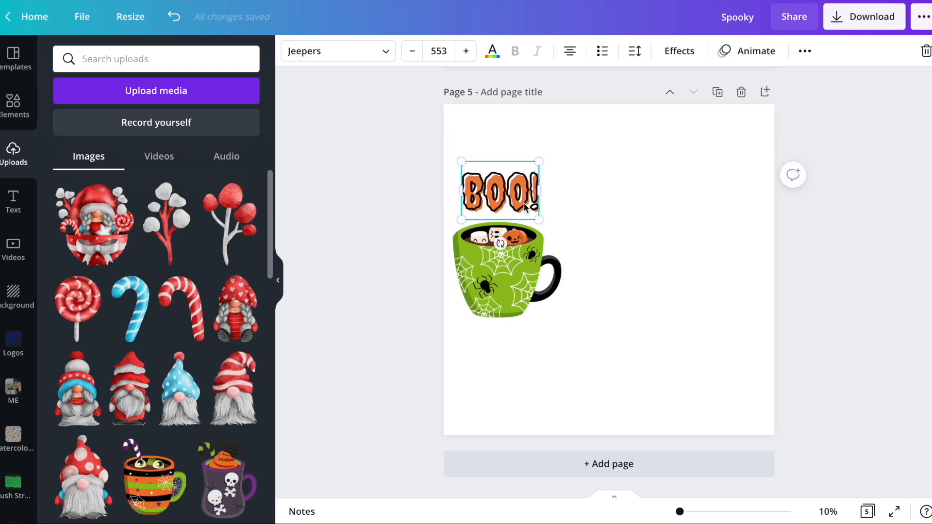
Shrink the BOO! text and mug together slightly and place a level duplicate of the pair at page 5's right edge
{"action": "left_click", "coordinate": [614, 324]}
{"action": "left_click_drag", "start_coordinate": [572, 356], "coordinate": [494, 223]}
{"action": "left_click_drag", "start_coordinate": [563, 175], "coordinate": [549, 196]}
{"action": "left_click_drag", "start_coordinate": [499, 291], "coordinate": [717, 281]}
{"action": "left_click", "coordinate": [746, 142]}
{"action": "left_click_drag", "start_coordinate": [768, 149], "coordinate": [452, 369]}
{"action": "left_click_drag", "start_coordinate": [500, 306], "coordinate": [497, 306]}
{"action": "left_click", "coordinate": [581, 177]}
Duplicate the gnome pattern on page 1 and delete the elements in the upper part of the copy
{"action": "scroll", "coordinate": [680, 371], "scroll_direction": "up", "scroll_amount": 10}
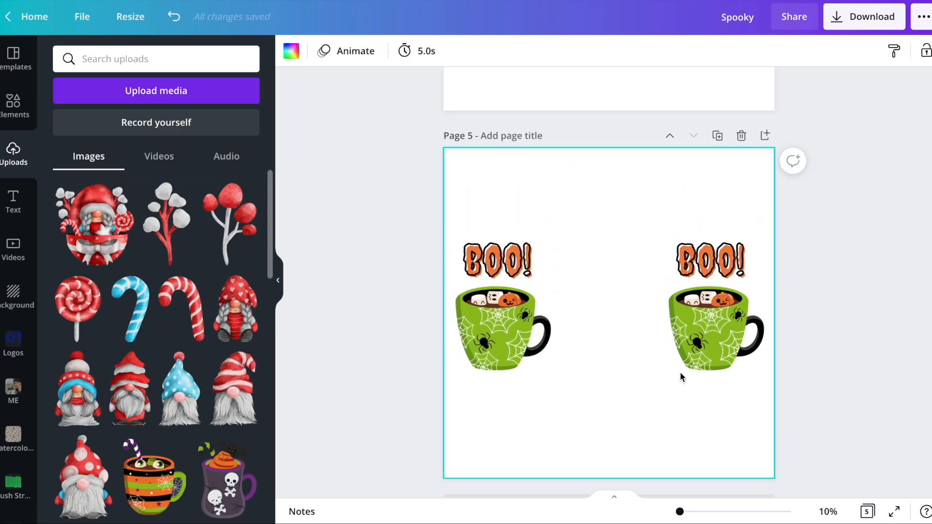
{"action": "scroll", "coordinate": [680, 372], "scroll_direction": "up", "scroll_amount": 8}
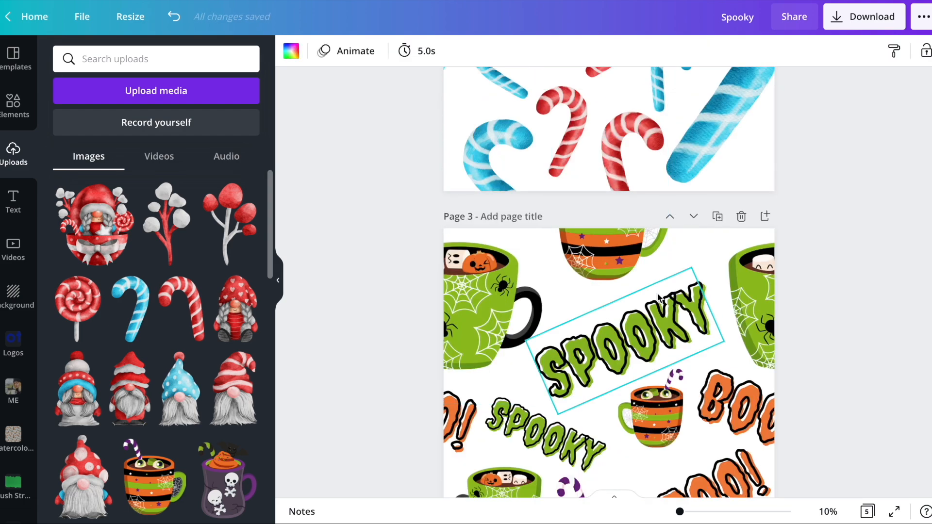
{"action": "scroll", "coordinate": [658, 298], "scroll_direction": "down", "scroll_amount": 12}
{"action": "scroll", "coordinate": [658, 298], "scroll_direction": "down", "scroll_amount": 5}
{"action": "scroll", "coordinate": [657, 298], "scroll_direction": "up", "scroll_amount": 8}
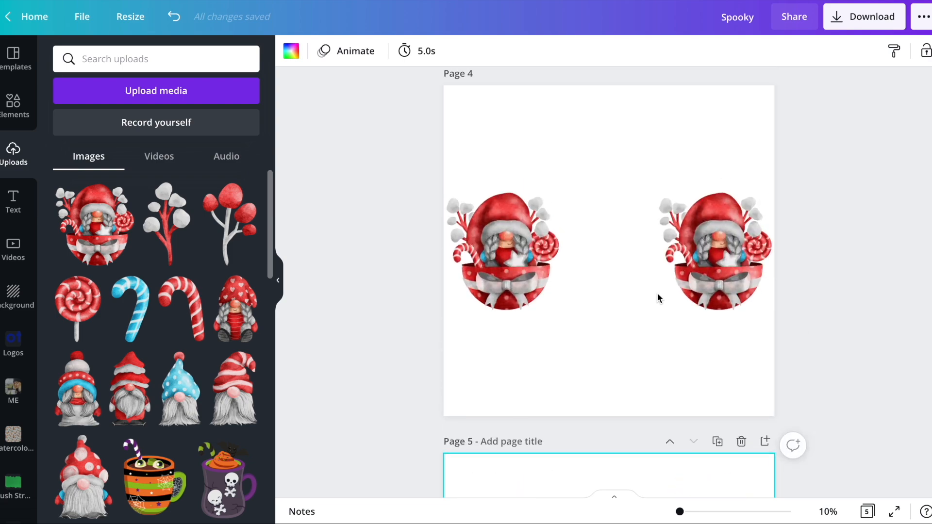
{"action": "scroll", "coordinate": [657, 297], "scroll_direction": "up", "scroll_amount": 15}
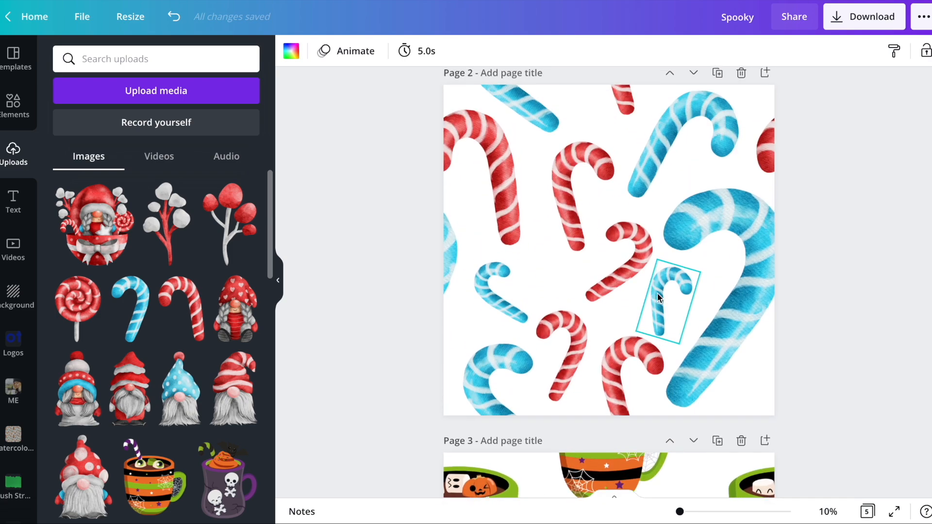
{"action": "scroll", "coordinate": [658, 296], "scroll_direction": "up", "scroll_amount": 2}
{"action": "left_click", "coordinate": [717, 93]}
{"action": "left_click_drag", "start_coordinate": [839, 297], "coordinate": [431, 138]}
{"action": "key", "text": "Delete"}
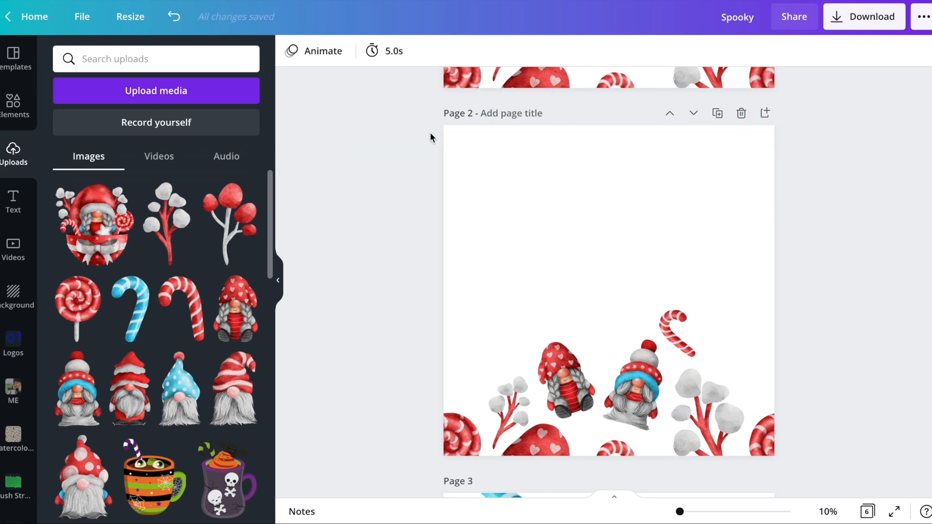
Delete the small candy cane and berry twig on page 2, and move the two gnomes and a lollipop into the empty upper area
{"action": "left_click", "coordinate": [677, 340]}
{"action": "key", "text": "Delete"}
{"action": "left_click_drag", "start_coordinate": [628, 383], "coordinate": [698, 210]}
{"action": "left_click_drag", "start_coordinate": [582, 385], "coordinate": [507, 211]}
{"action": "left_click_drag", "start_coordinate": [515, 415], "coordinate": [582, 237]}
{"action": "key", "text": "Delete"}
{"action": "left_click_drag", "start_coordinate": [449, 446], "coordinate": [600, 198]}
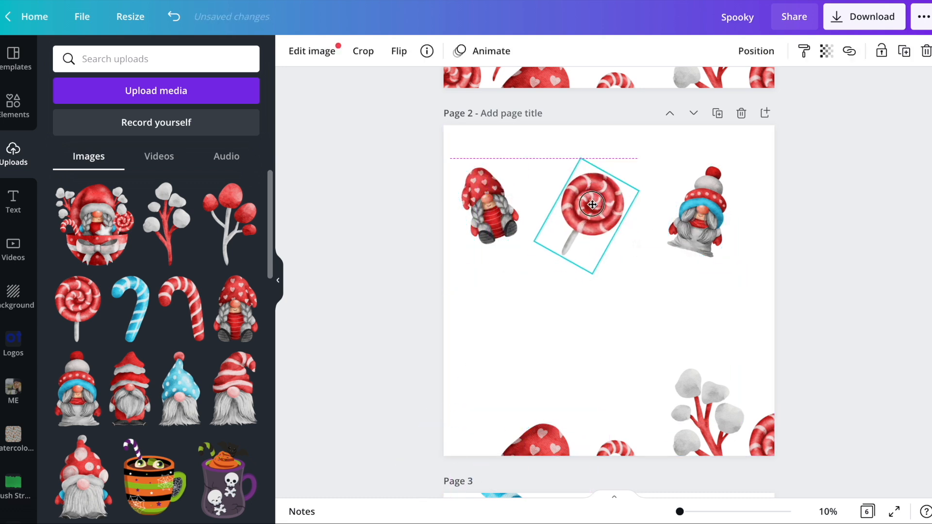
Move the red candy cane up beside the lollipop and delete the cropped heart-hat gnome, berry branch and second lollipop on page 2
{"action": "left_click", "coordinate": [539, 442]}
{"action": "key", "text": "Delete"}
{"action": "left_click_drag", "start_coordinate": [613, 449], "coordinate": [537, 248]}
{"action": "left_click", "coordinate": [701, 410]}
{"action": "key", "text": "Delete"}
{"action": "left_click", "coordinate": [763, 424]}
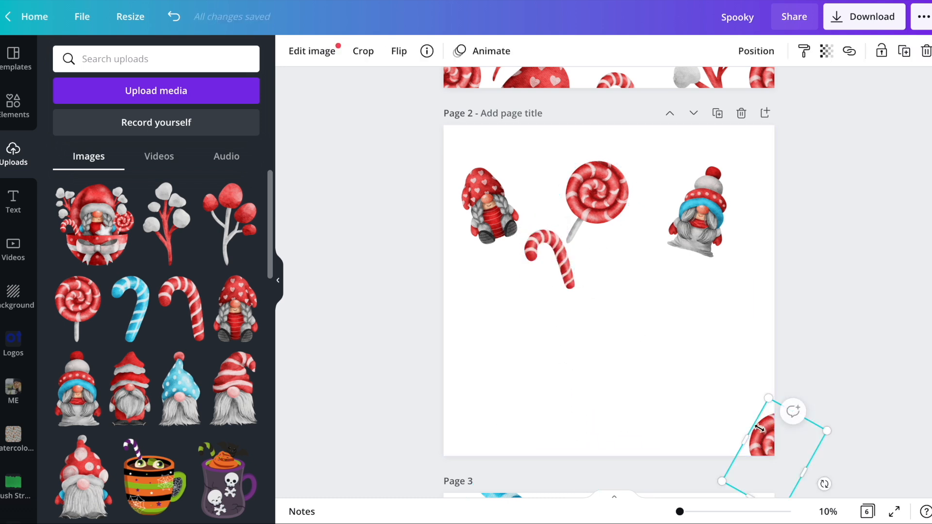
{"action": "key", "text": "Delete"}
Enlarge the two gnomes, lollipop and candy cane into a two-by-two layout filling page 2, with the candy cane tilted upward
{"action": "left_click", "coordinate": [699, 250]}
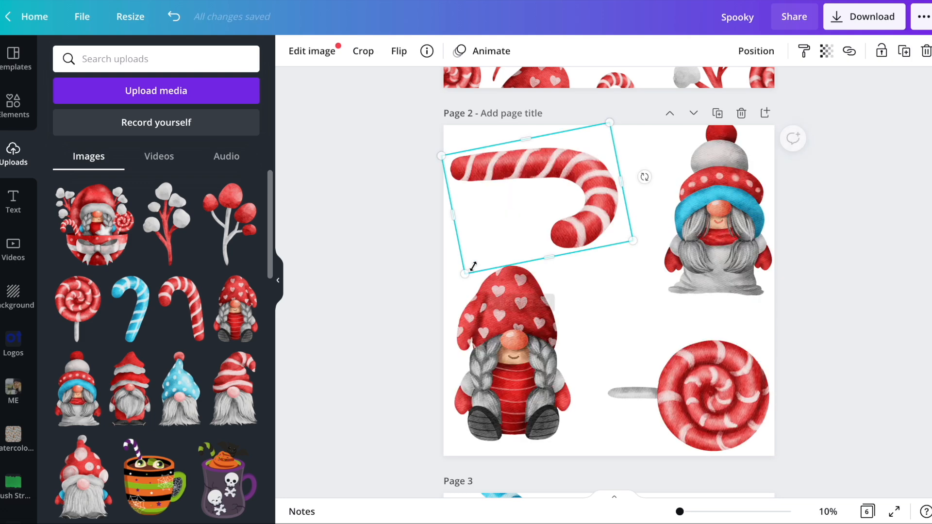
{"action": "left_click_drag", "start_coordinate": [649, 175], "coordinate": [650, 150]}
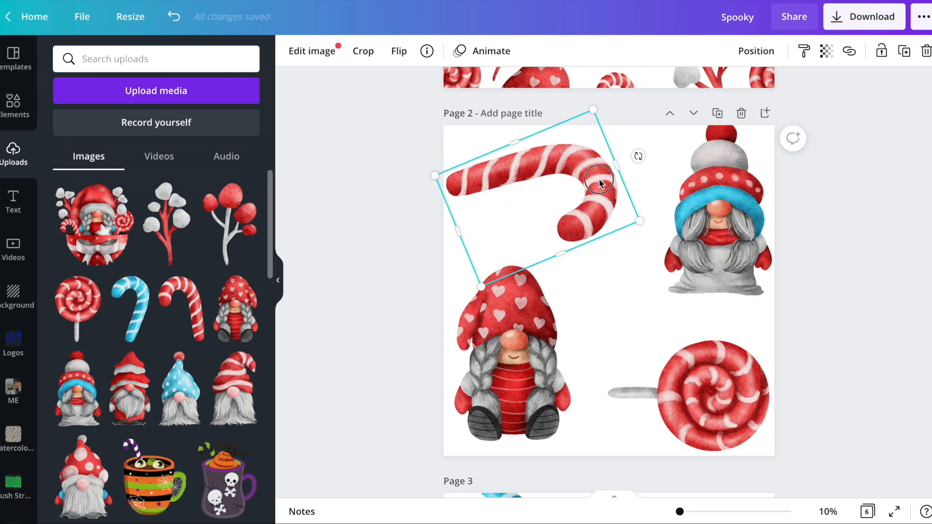
{"action": "left_click_drag", "start_coordinate": [602, 181], "coordinate": [608, 173]}
{"action": "left_click", "coordinate": [838, 256]}
Duplicate the Halloween pattern on page 4 and reduce the copy to one green mug, one orange mug, one SPOOKY and one BOO!
{"action": "scroll", "coordinate": [838, 256], "scroll_direction": "down", "scroll_amount": 10}
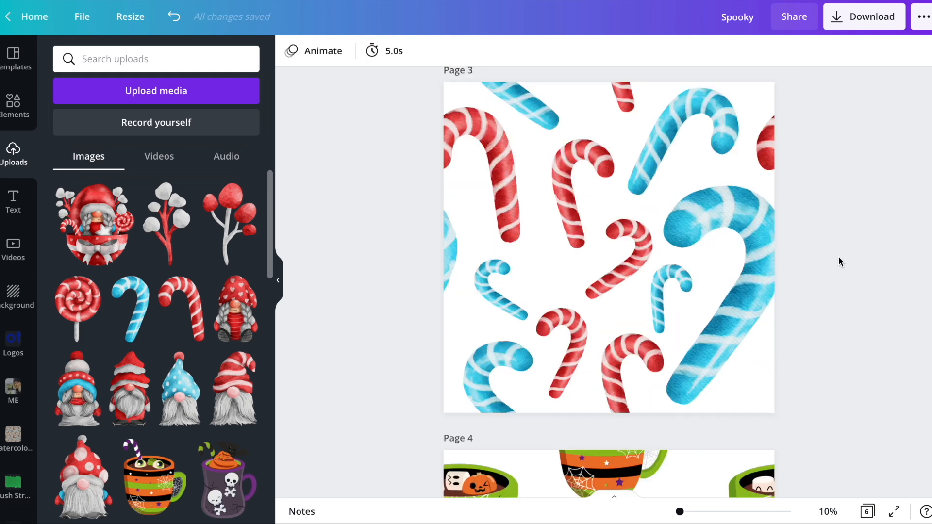
{"action": "scroll", "coordinate": [800, 351], "scroll_direction": "down", "scroll_amount": 3}
{"action": "scroll", "coordinate": [804, 354], "scroll_direction": "up", "scroll_amount": 2}
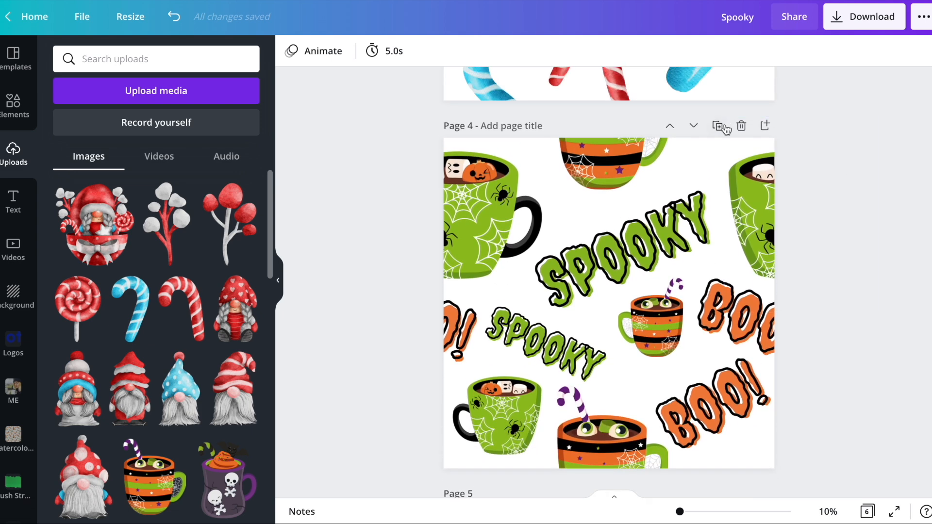
{"action": "left_click", "coordinate": [718, 124]}
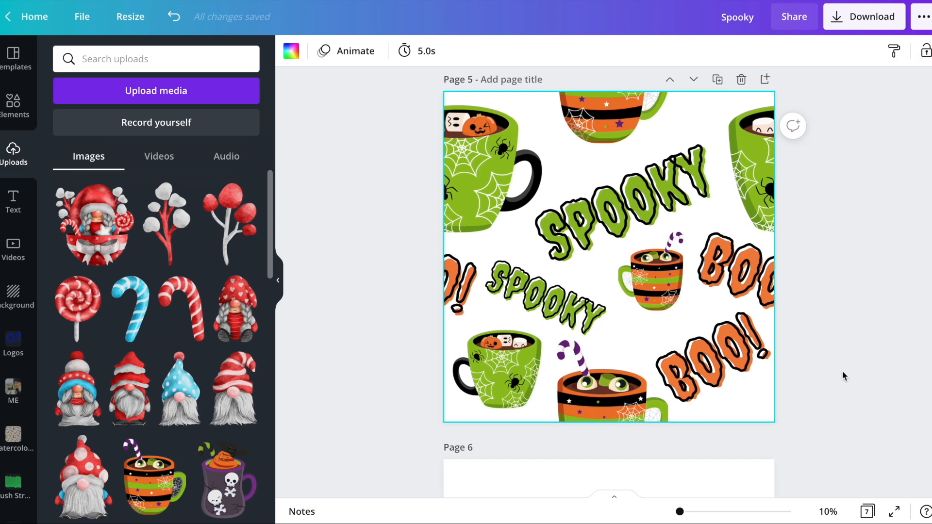
{"action": "left_click_drag", "start_coordinate": [821, 288], "coordinate": [366, 131]}
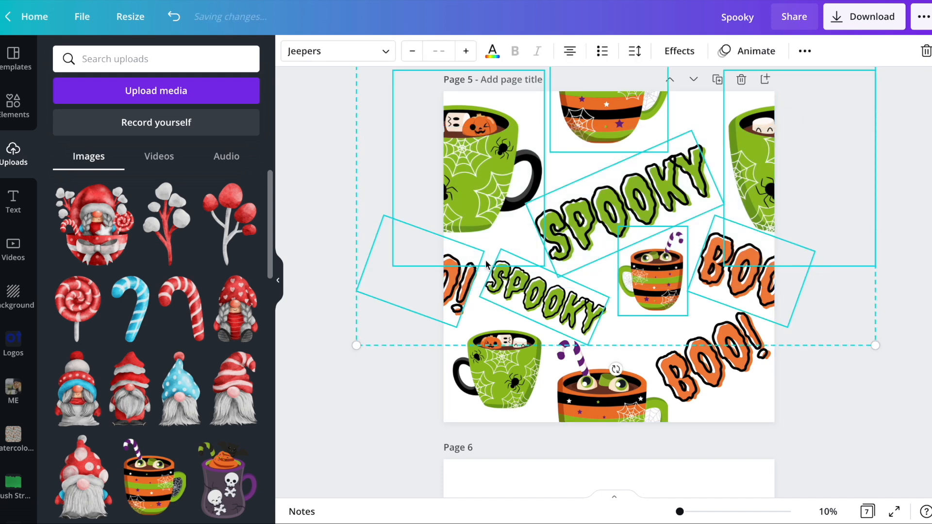
{"action": "left_click", "coordinate": [535, 300]}
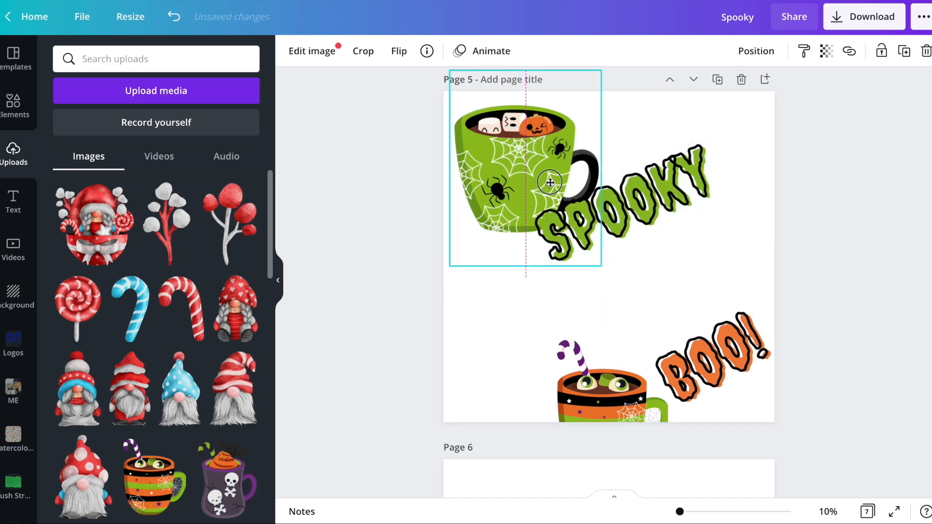
Arrange page 5 in quarters with a mirrored green mug, an enlarged orange mug diagonally opposite, and levelled SPOOKY and BOO! texts
{"action": "left_click_drag", "start_coordinate": [602, 394], "coordinate": [695, 334]}
{"action": "left_click_drag", "start_coordinate": [716, 364], "coordinate": [501, 368]}
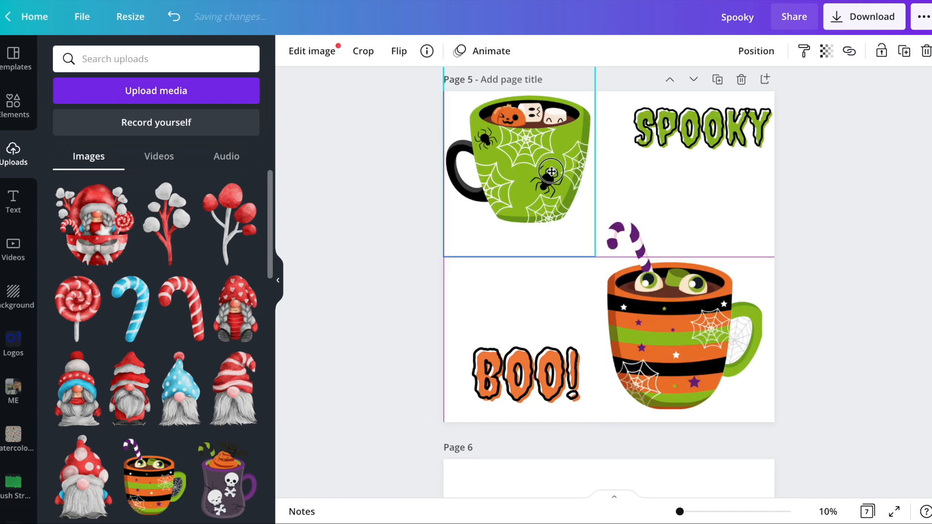
{"action": "left_click", "coordinate": [709, 354]}
{"action": "left_click_drag", "start_coordinate": [708, 350], "coordinate": [715, 356]}
Enlarge the orange BOO! text and swap its place with SPOOKY, putting BOO! beside the green mug
{"action": "left_click_drag", "start_coordinate": [540, 375], "coordinate": [529, 379]}
{"action": "left_click_drag", "start_coordinate": [563, 336], "coordinate": [585, 315]}
{"action": "left_click_drag", "start_coordinate": [709, 130], "coordinate": [529, 281]}
{"action": "left_click", "coordinate": [552, 374]}
{"action": "left_click_drag", "start_coordinate": [552, 374], "coordinate": [723, 162]}
{"action": "left_click_drag", "start_coordinate": [529, 271], "coordinate": [537, 362]}
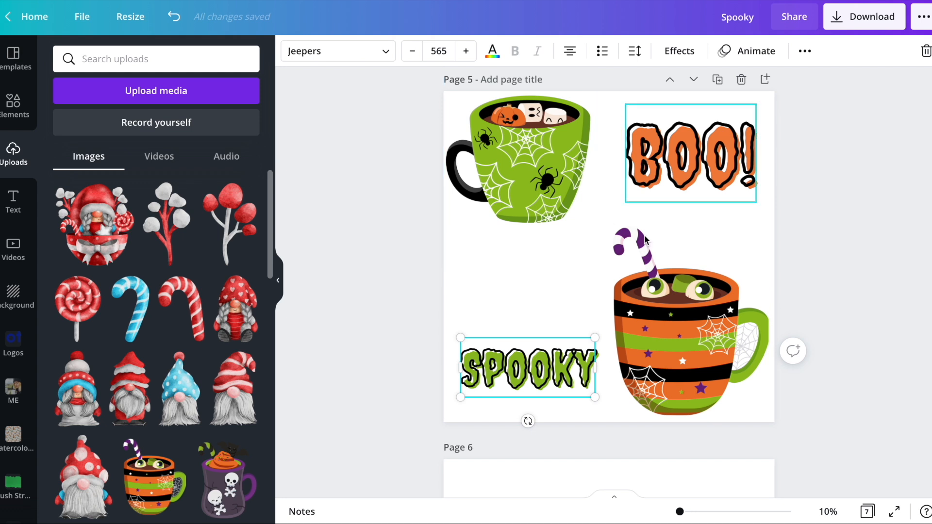
Change the green SPOOKY text to BOO!, enlarge it to size 932 and rotate it to read vertically upward
{"action": "double_click", "coordinate": [545, 348]}
{"action": "type", "text": "BOO!"}
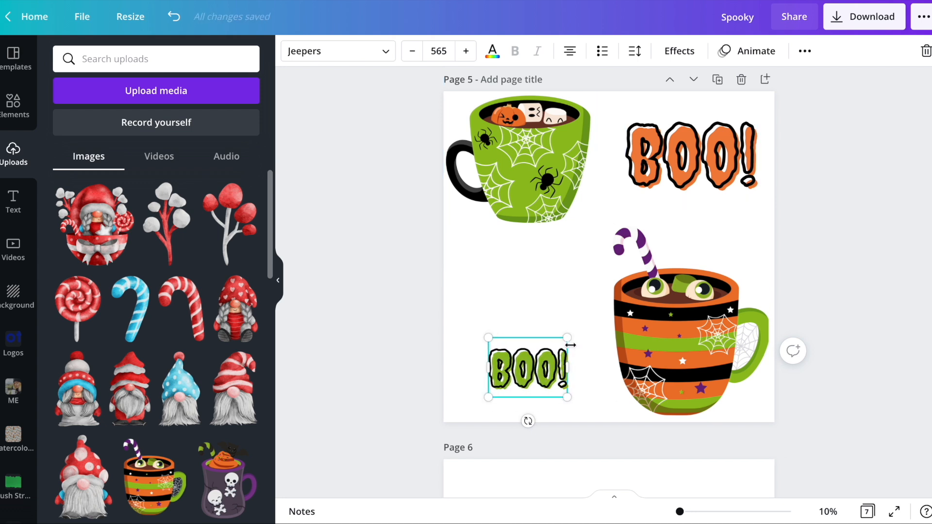
{"action": "left_click_drag", "start_coordinate": [570, 345], "coordinate": [629, 310]}
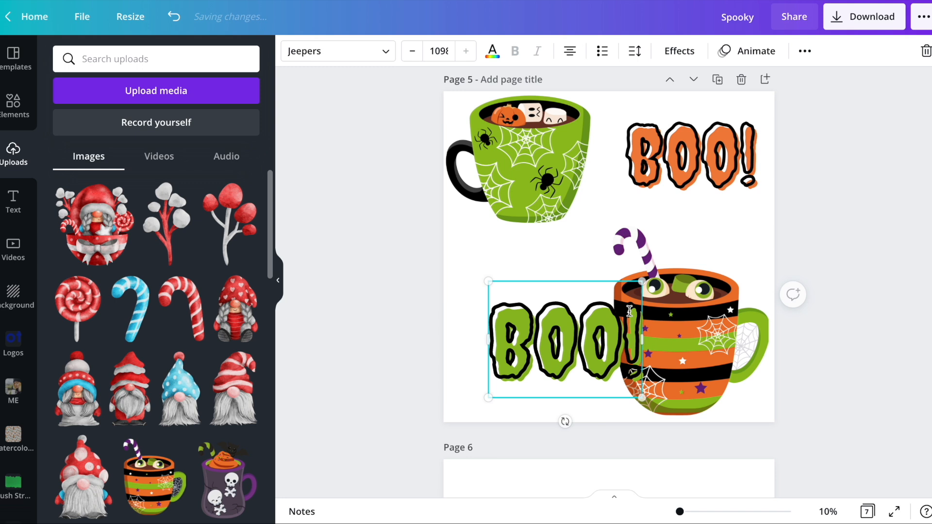
{"action": "left_click", "coordinate": [385, 337]}
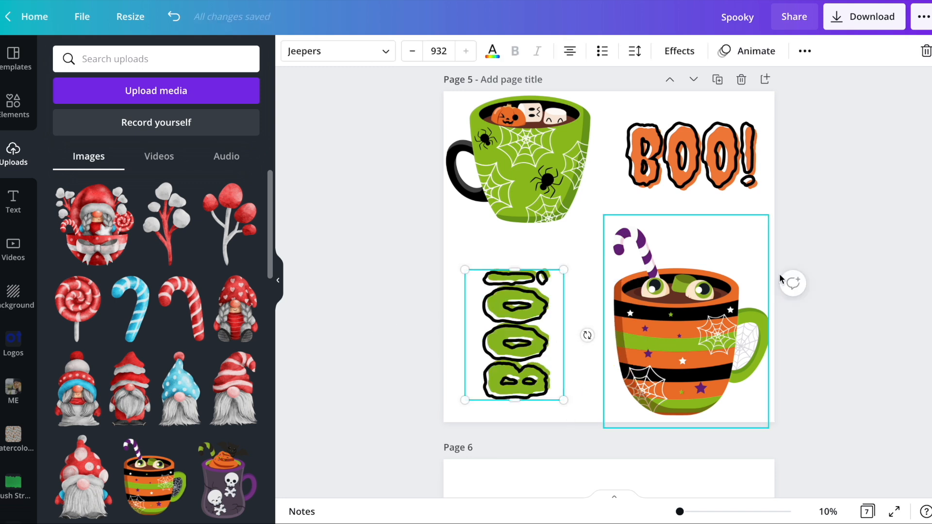
Flip the orange striped mug horizontally on page 5
{"action": "left_click", "coordinate": [648, 299]}
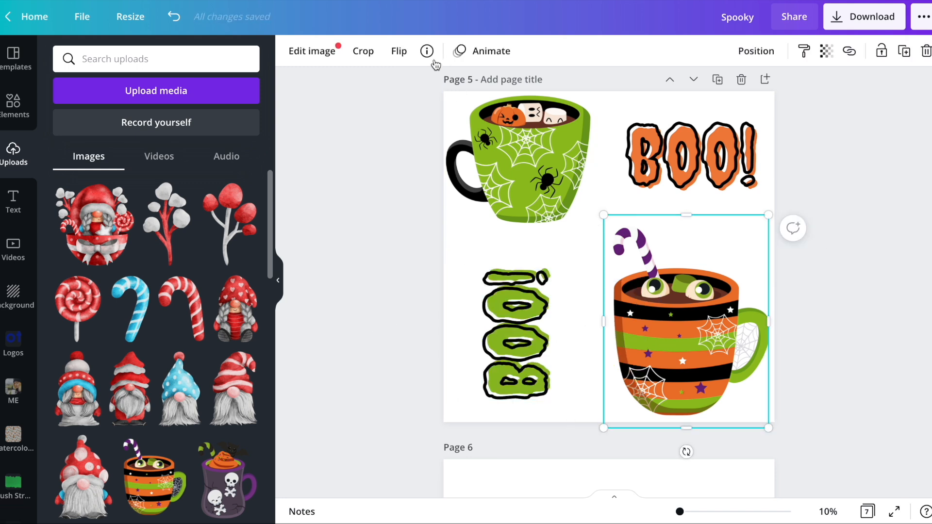
{"action": "left_click", "coordinate": [399, 50]}
{"action": "left_click", "coordinate": [432, 86]}
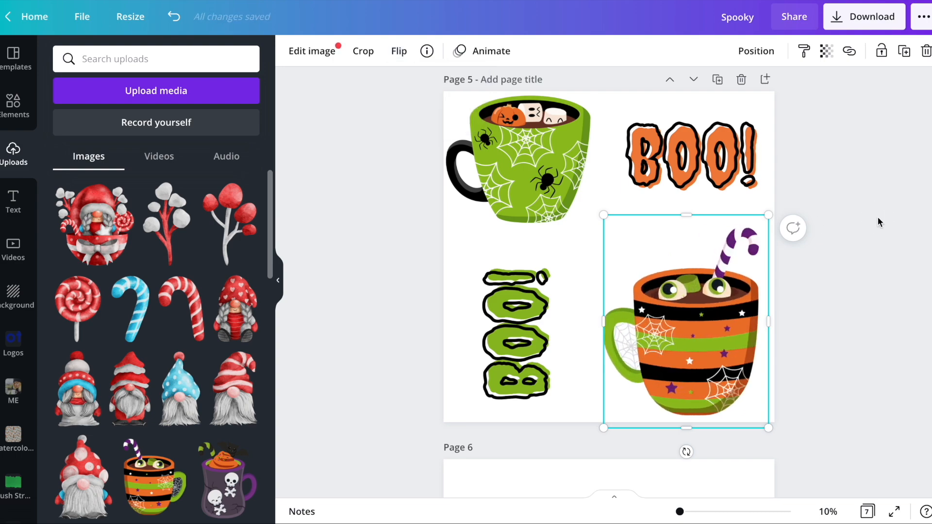
{"action": "left_click", "coordinate": [850, 263]}
Start a new blank 3500 × 5000 px design and show the uploaded images
{"action": "scroll", "coordinate": [540, 153], "scroll_direction": "down", "scroll_amount": 10}
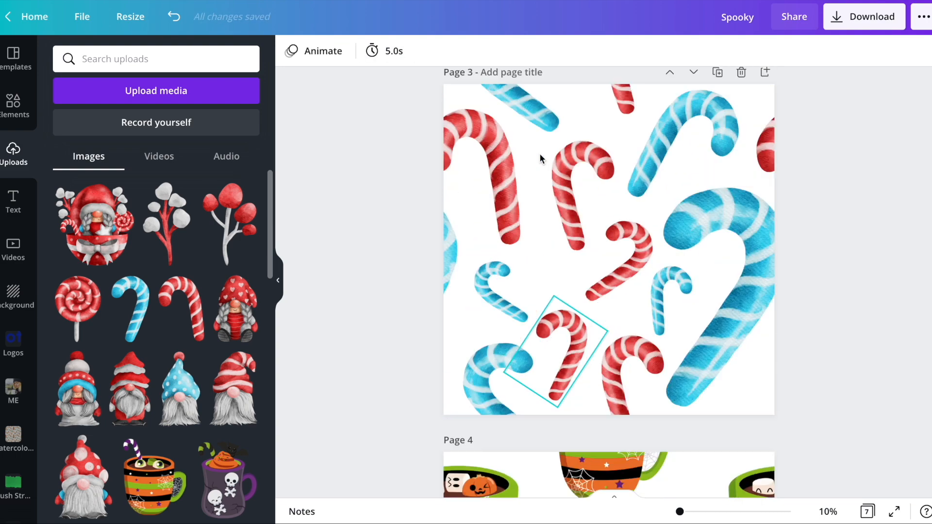
{"action": "scroll", "coordinate": [539, 157], "scroll_direction": "up", "scroll_amount": 10}
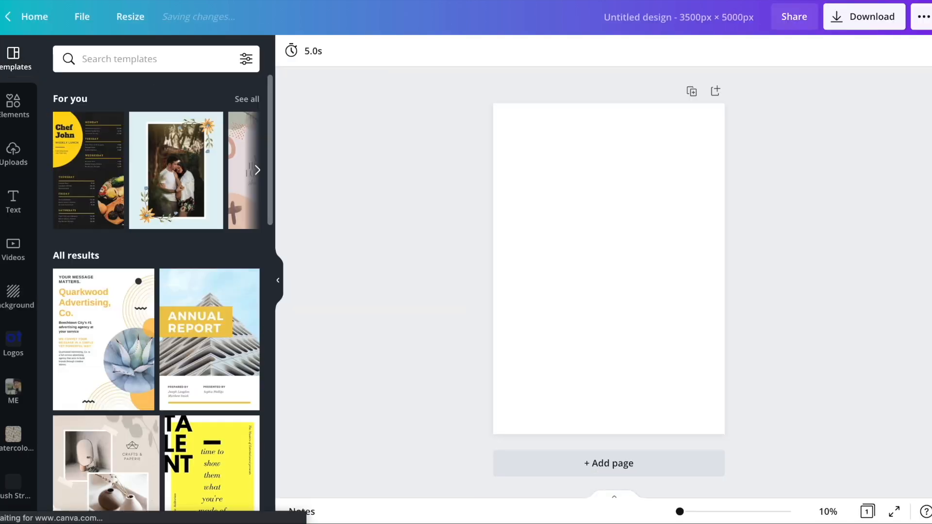
{"action": "left_click", "coordinate": [14, 152]}
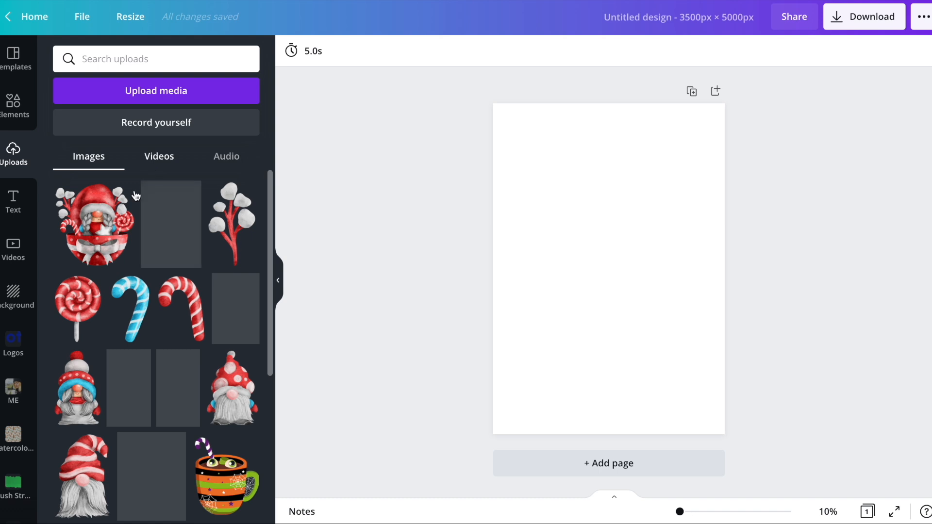
Place the gnome-in-a-bowl illustration on the page, enlarge and centre it, and add a second blank page
{"action": "left_click", "coordinate": [90, 233]}
{"action": "left_click_drag", "start_coordinate": [692, 178], "coordinate": [732, 141]}
{"action": "left_click_drag", "start_coordinate": [696, 206], "coordinate": [684, 239]}
{"action": "left_click", "coordinate": [761, 259]}
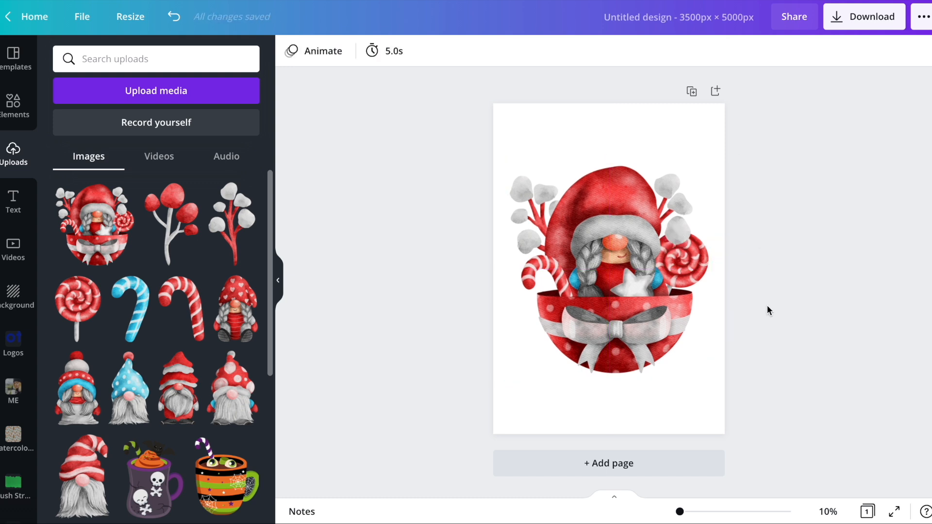
{"action": "left_click", "coordinate": [583, 469]}
{"action": "scroll", "coordinate": [226, 289], "scroll_direction": "down", "scroll_amount": 4}
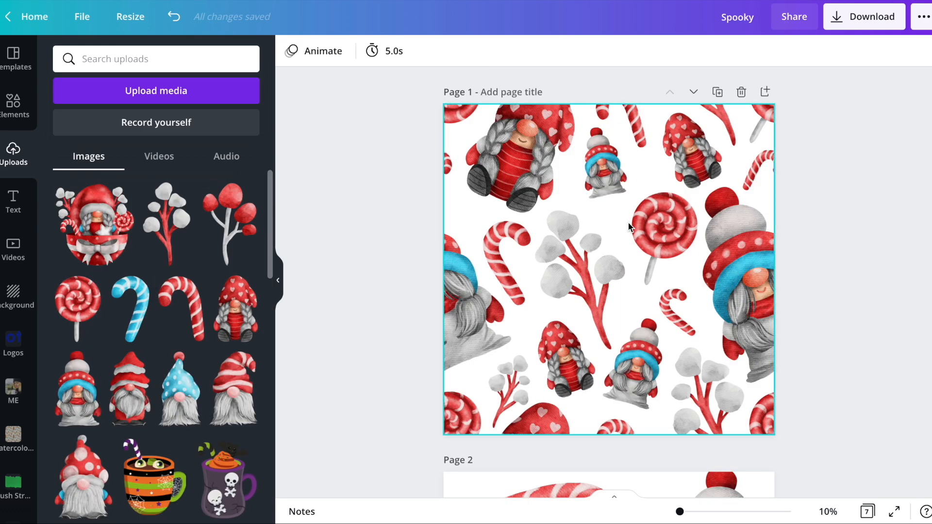
Copy the orange BOO! text and green spider mug from page 5 of the Spooky design onto page 2 and enlarge the mug
{"action": "scroll", "coordinate": [627, 222], "scroll_direction": "down", "scroll_amount": 5}
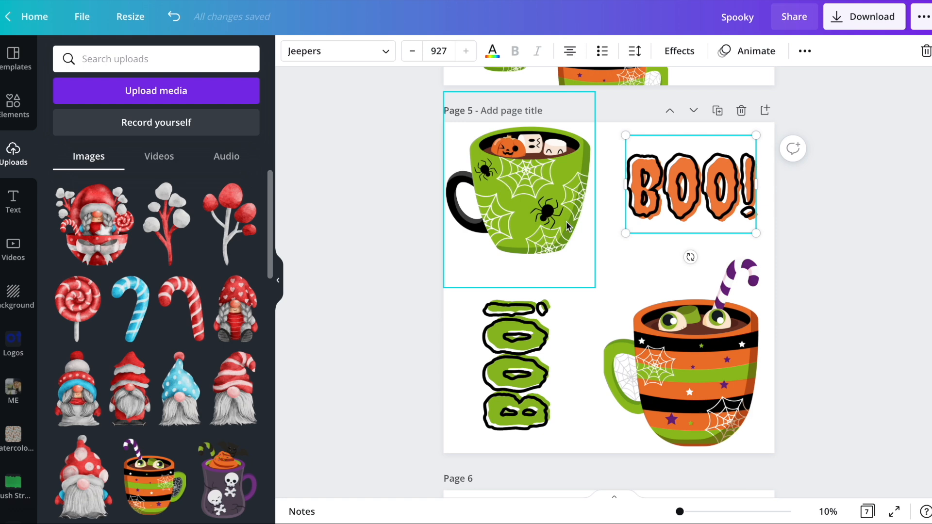
{"action": "left_click", "coordinate": [533, 202], "text": "shift"}
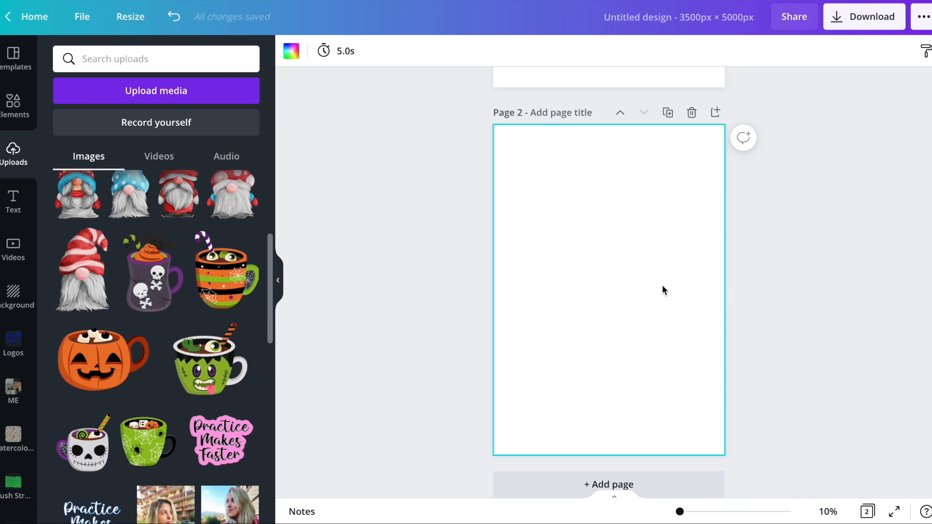
{"action": "key", "text": "ctrl+v"}
{"action": "left_click", "coordinate": [622, 337]}
{"action": "left_click_drag", "start_coordinate": [565, 225], "coordinate": [623, 391]}
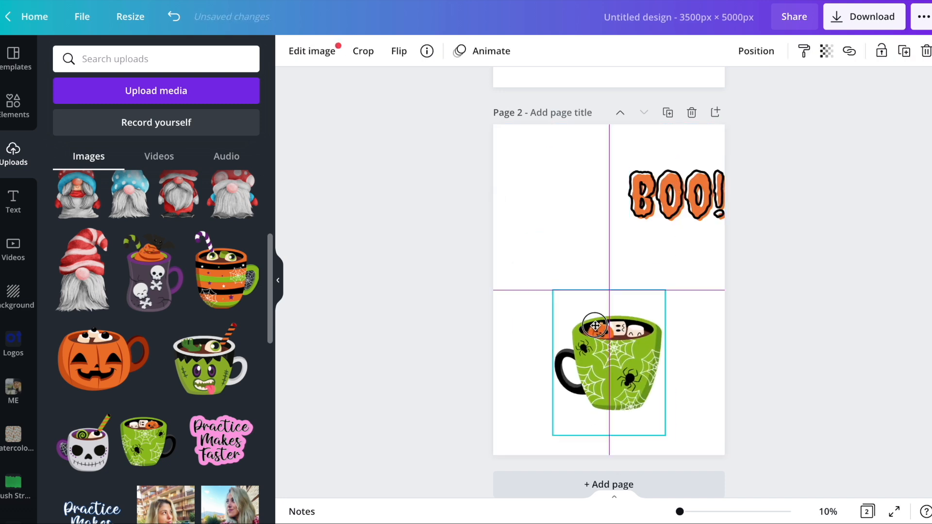
{"action": "left_click_drag", "start_coordinate": [680, 280], "coordinate": [749, 227]}
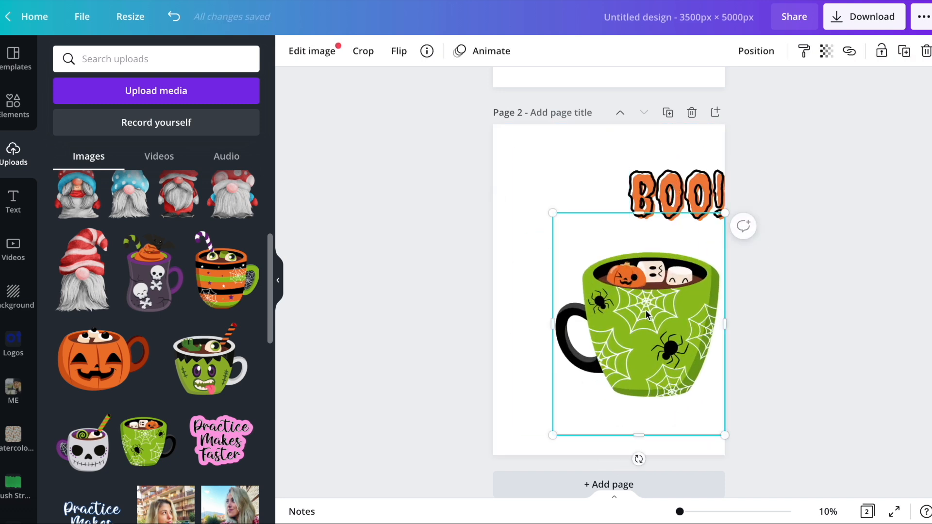
Delete the green mug and the BOO! text from page 2
{"action": "key", "text": "Delete"}
{"action": "left_click", "coordinate": [650, 206]}
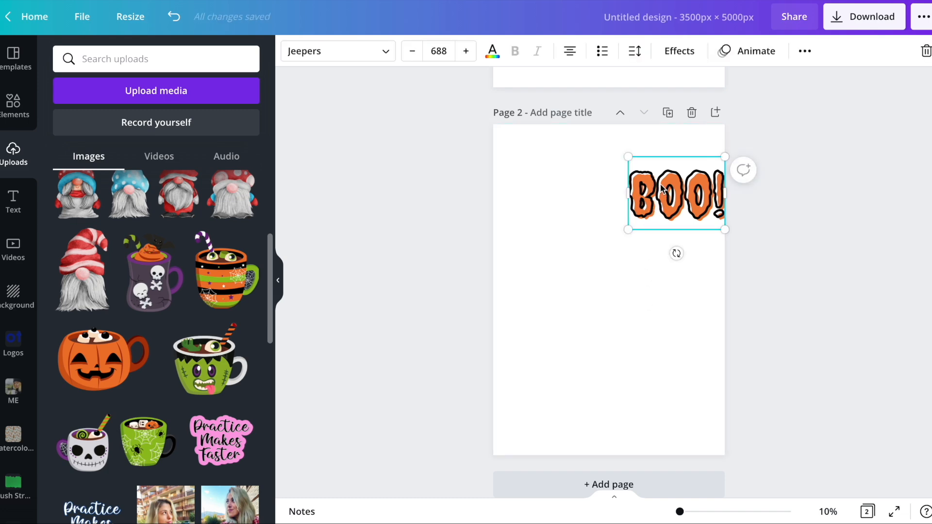
{"action": "key", "text": "Delete"}
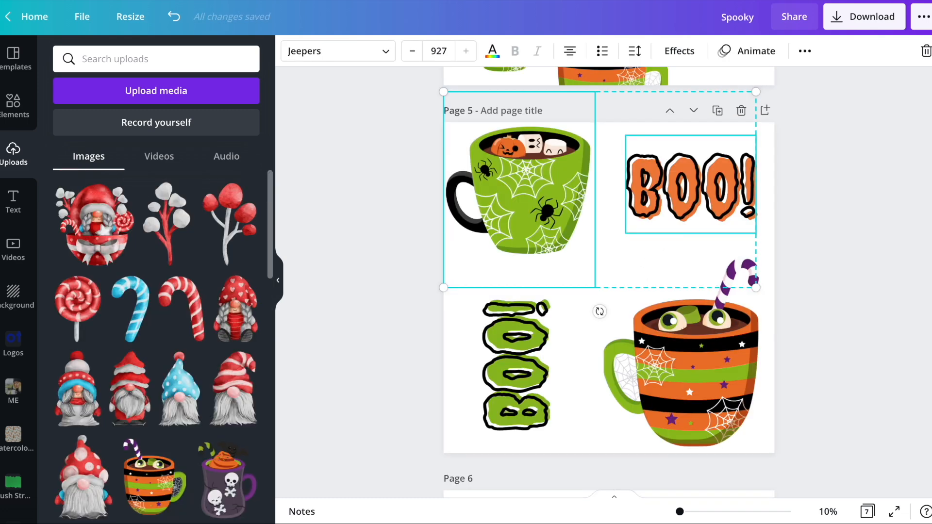
Copy the large green SPOOKY text and the striped mug from page 4 of the Spooky design onto the blank page 2
{"action": "scroll", "coordinate": [565, 250], "scroll_direction": "down", "scroll_amount": 5}
{"action": "scroll", "coordinate": [565, 249], "scroll_direction": "up", "scroll_amount": 10}
{"action": "scroll", "coordinate": [566, 252], "scroll_direction": "up", "scroll_amount": 4}
{"action": "left_click", "coordinate": [631, 346]}
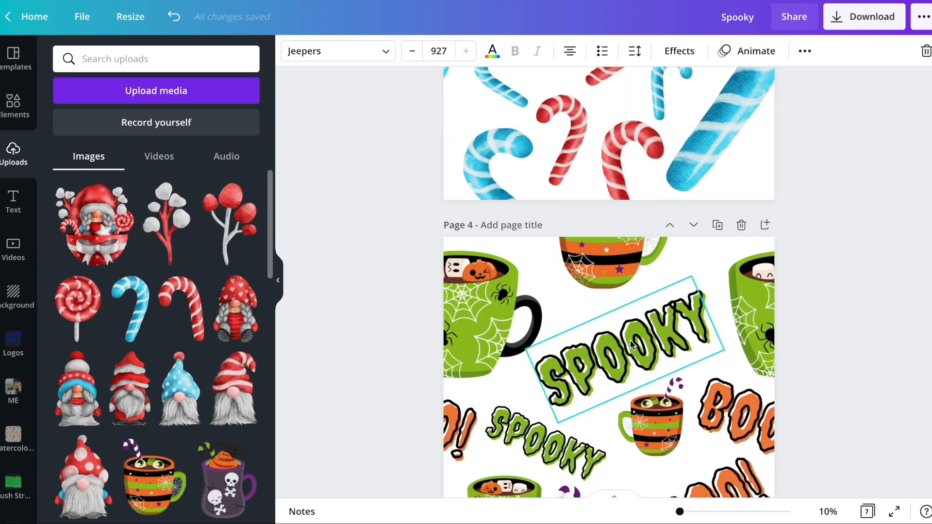
{"action": "left_click", "coordinate": [654, 424], "text": "shift"}
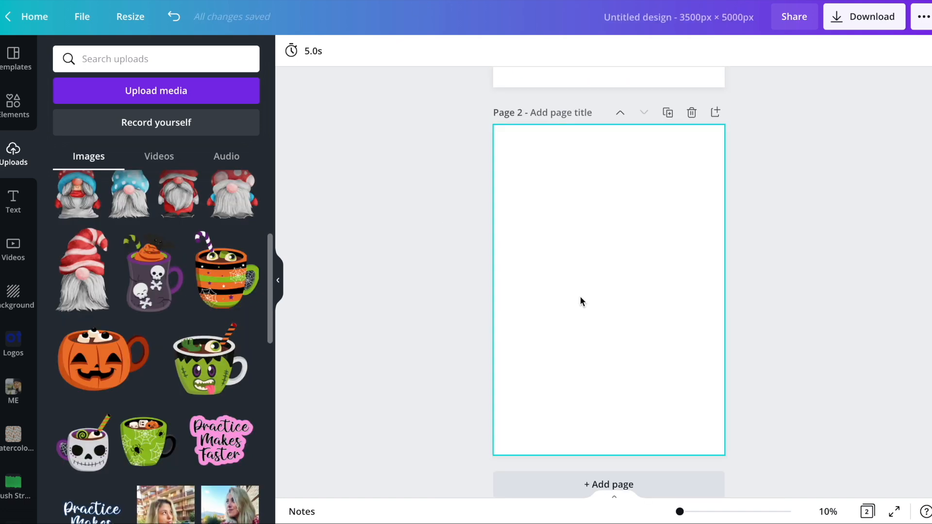
{"action": "key", "text": "ctrl+v"}
Move the striped mug to the lower part of page 2, enlarge it, and place the SPOOKY text above it
{"action": "left_click", "coordinate": [640, 367]}
{"action": "left_click_drag", "start_coordinate": [622, 265], "coordinate": [651, 382]}
{"action": "left_click_drag", "start_coordinate": [616, 336], "coordinate": [651, 364]}
{"action": "left_click_drag", "start_coordinate": [619, 178], "coordinate": [621, 197]}
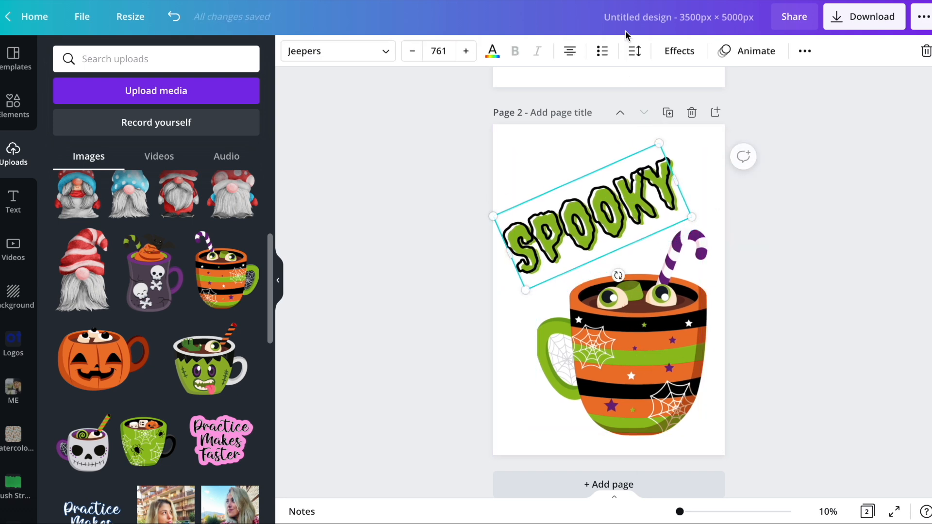
Apply the Curve shape effect to the SPOOKY text with a curve value of 67
{"action": "left_click", "coordinate": [678, 51]}
{"action": "scroll", "coordinate": [177, 427], "scroll_direction": "down", "scroll_amount": 2}
{"action": "left_click", "coordinate": [176, 446]}
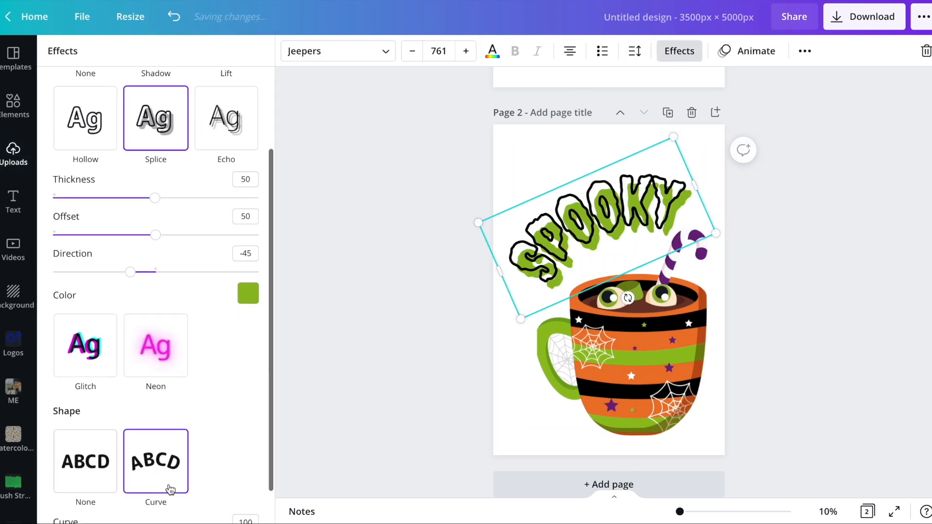
{"action": "scroll", "coordinate": [217, 410], "scroll_direction": "down", "scroll_amount": 1}
{"action": "left_click_drag", "start_coordinate": [255, 499], "coordinate": [224, 499]}
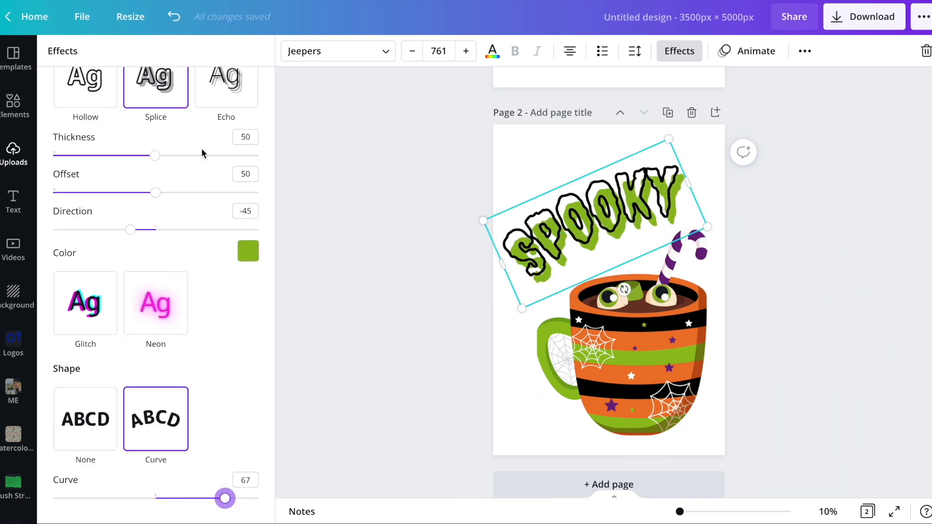
Set the SPOOKY text's splice offset to 0 and direction to -89, and nudge the text slightly to the right
{"action": "left_click_drag", "start_coordinate": [156, 192], "coordinate": [20, 150]}
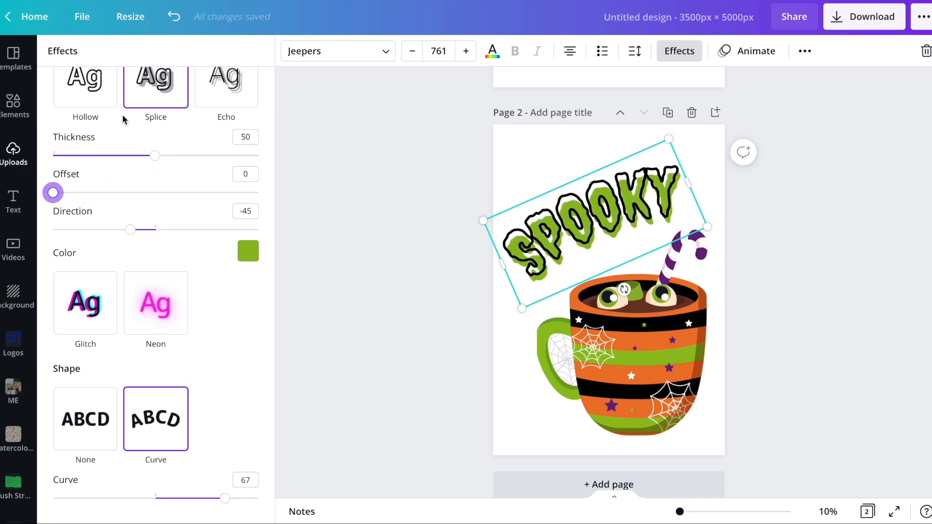
{"action": "left_click_drag", "start_coordinate": [130, 229], "coordinate": [105, 229]}
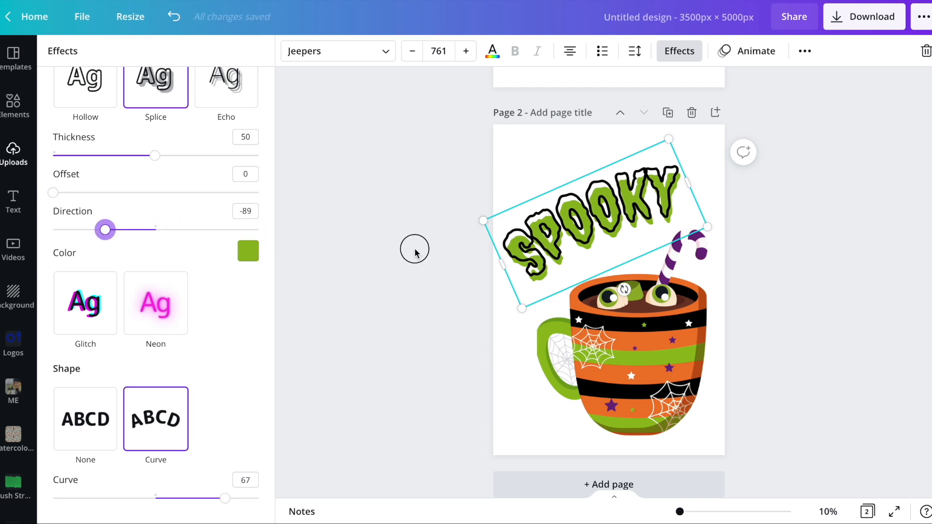
{"action": "left_click", "coordinate": [438, 306]}
{"action": "left_click", "coordinate": [609, 204]}
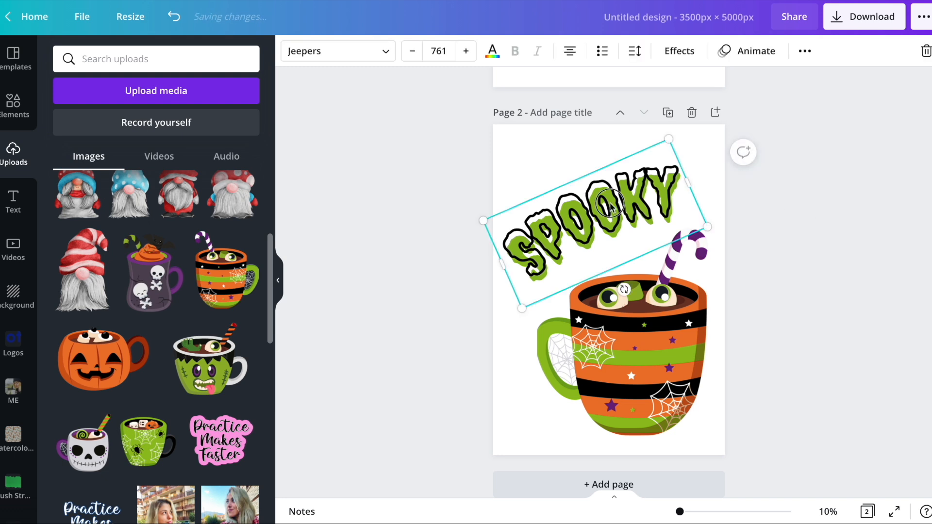
{"action": "left_click", "coordinate": [719, 220]}
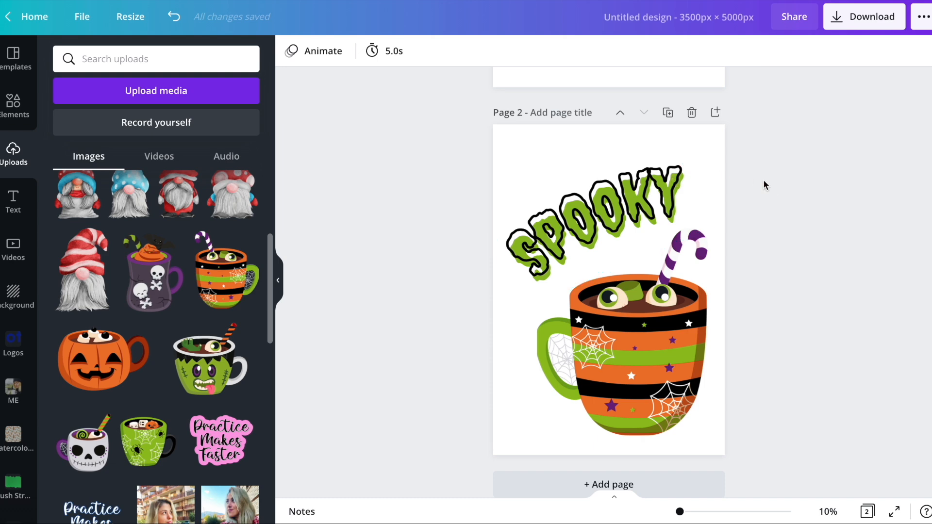
Select the SPOOKY text and striped mug together and shift them slightly up and left on page 2
{"action": "scroll", "coordinate": [764, 182], "scroll_direction": "up", "scroll_amount": 7}
{"action": "scroll", "coordinate": [764, 181], "scroll_direction": "down", "scroll_amount": 8}
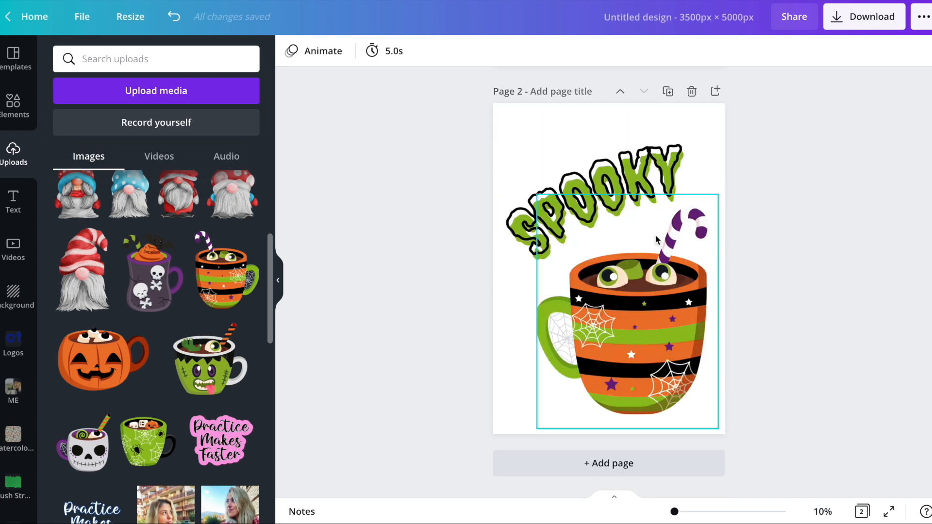
{"action": "left_click_drag", "start_coordinate": [728, 374], "coordinate": [558, 223]}
{"action": "left_click_drag", "start_coordinate": [656, 337], "coordinate": [653, 333]}
{"action": "left_click", "coordinate": [764, 295]}
Review both pages and download them as PNG at size 1 with a transparent background
{"action": "scroll", "coordinate": [764, 297], "scroll_direction": "up", "scroll_amount": 5}
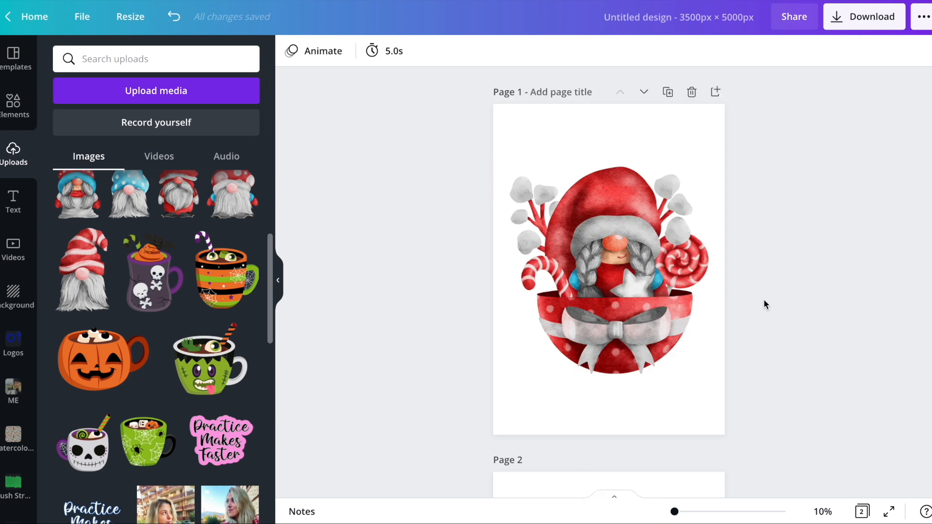
{"action": "scroll", "coordinate": [821, 257], "scroll_direction": "down", "scroll_amount": 1}
{"action": "scroll", "coordinate": [839, 259], "scroll_direction": "down", "scroll_amount": 5}
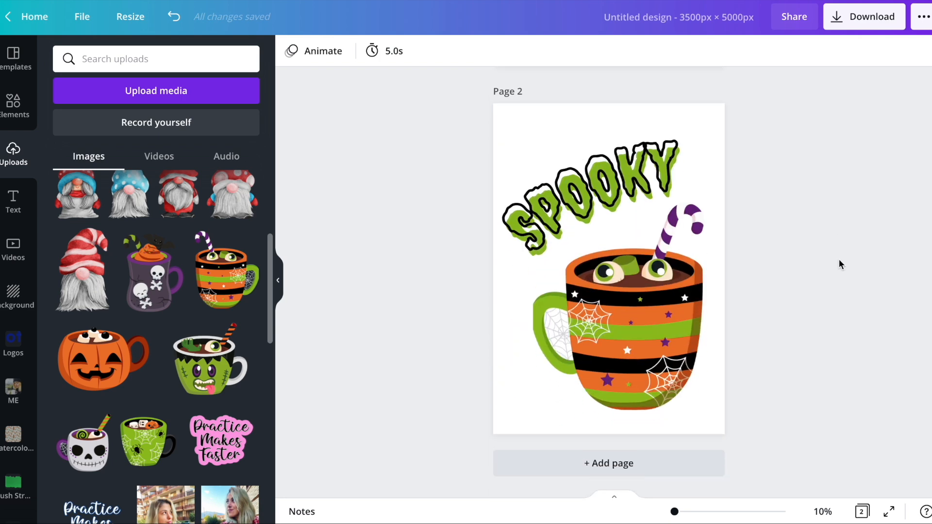
{"action": "left_click", "coordinate": [864, 17]}
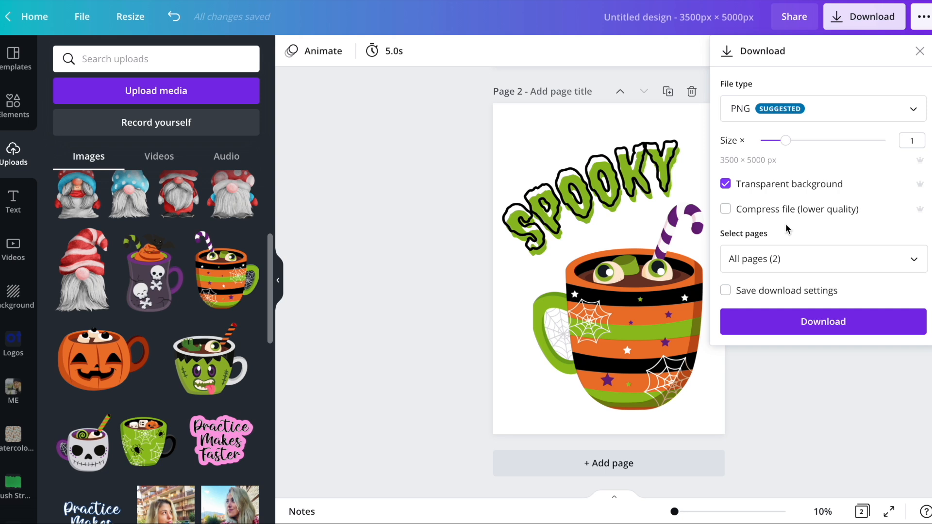
{"action": "left_click", "coordinate": [819, 330]}
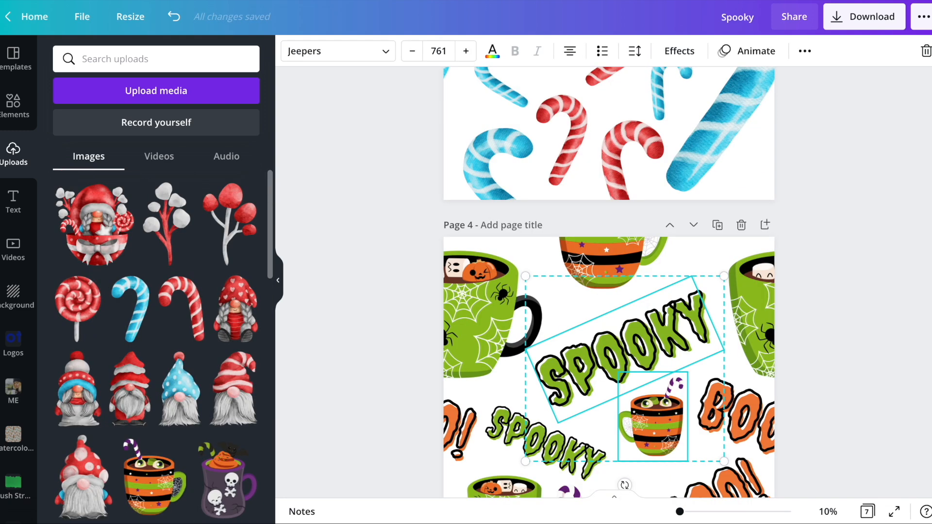
Delete page 3, the candy cane pattern, from the Spooky design
{"action": "scroll", "coordinate": [811, 206], "scroll_direction": "up", "scroll_amount": 5}
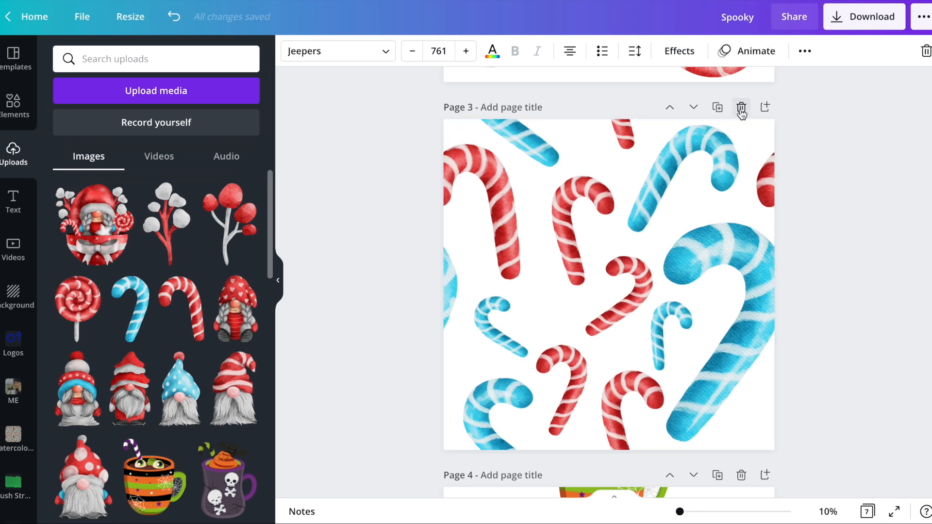
{"action": "left_click", "coordinate": [741, 106]}
{"action": "scroll", "coordinate": [870, 343], "scroll_direction": "up", "scroll_amount": 12}
{"action": "left_click", "coordinate": [829, 225]}
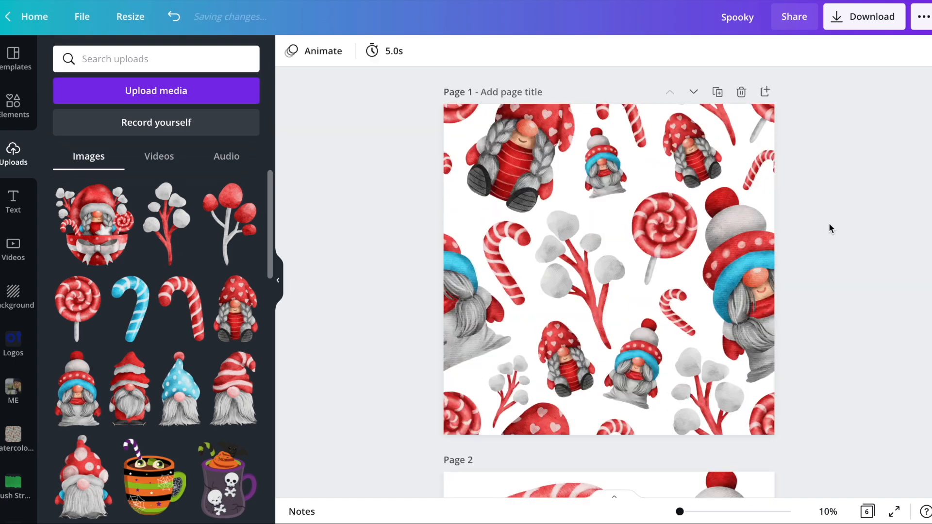
Review the remaining pages of the Spooky design and download them as PNG with a transparent background
{"action": "scroll", "coordinate": [829, 225], "scroll_direction": "down", "scroll_amount": 11}
{"action": "scroll", "coordinate": [829, 225], "scroll_direction": "down", "scroll_amount": 15}
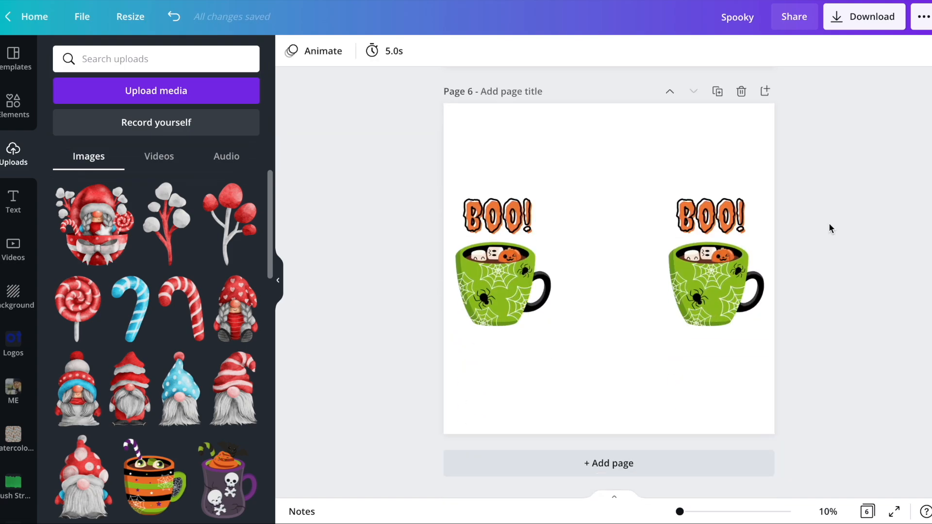
{"action": "scroll", "coordinate": [829, 228], "scroll_direction": "up", "scroll_amount": 4}
{"action": "left_click", "coordinate": [857, 17]}
{"action": "left_click", "coordinate": [727, 187]}
{"action": "left_click", "coordinate": [770, 322]}
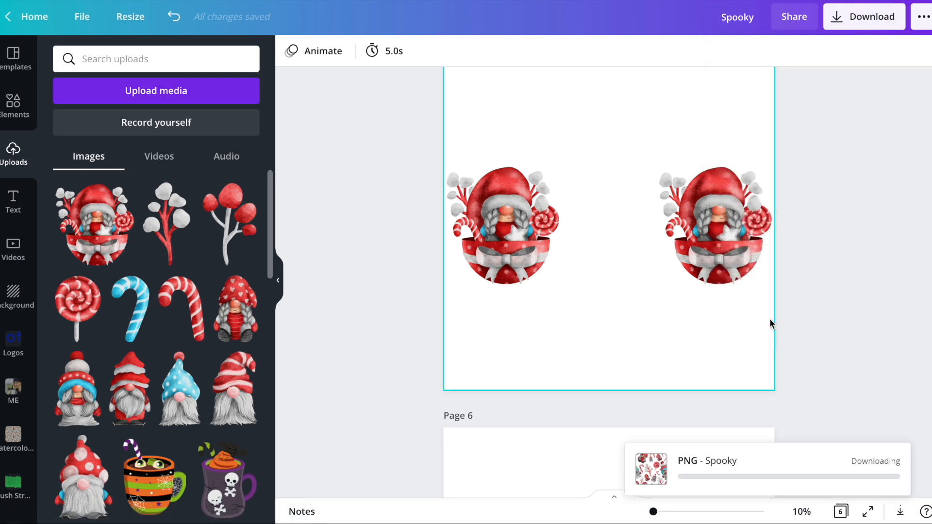
Extract the downloaded Untitled design archive and open its folder in Finder to check the images
{"action": "left_click", "coordinate": [58, 510]}
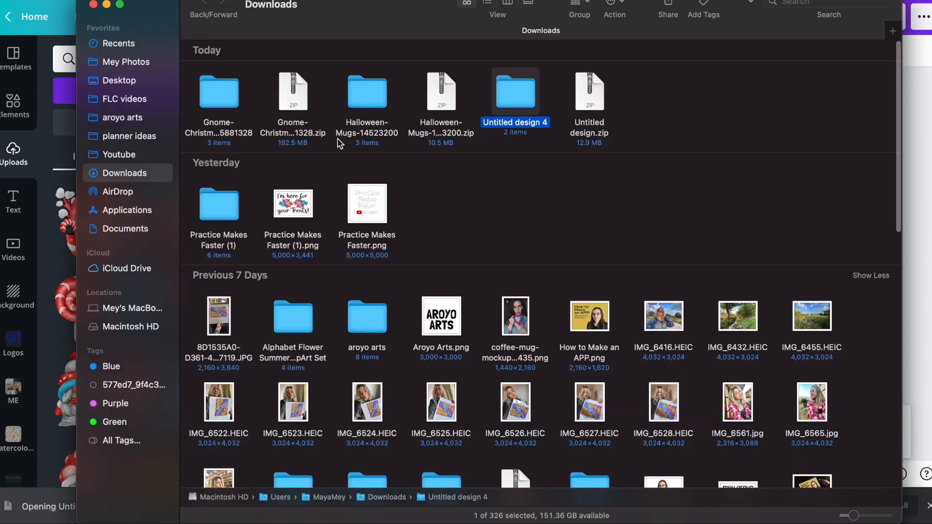
{"action": "double_click", "coordinate": [519, 92]}
{"action": "left_click", "coordinate": [284, 373]}
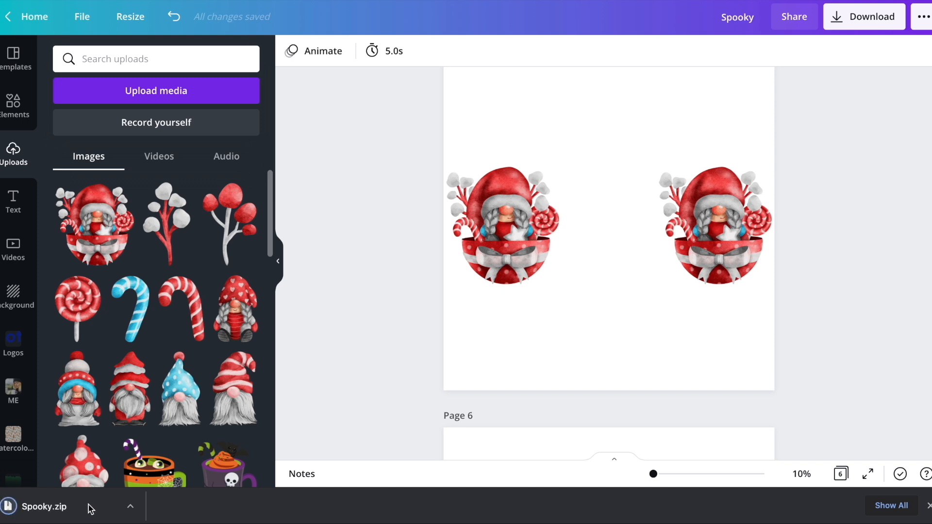
Extract the downloaded Spooky.zip and open the Spooky folder to check its images
{"action": "left_click", "coordinate": [80, 507]}
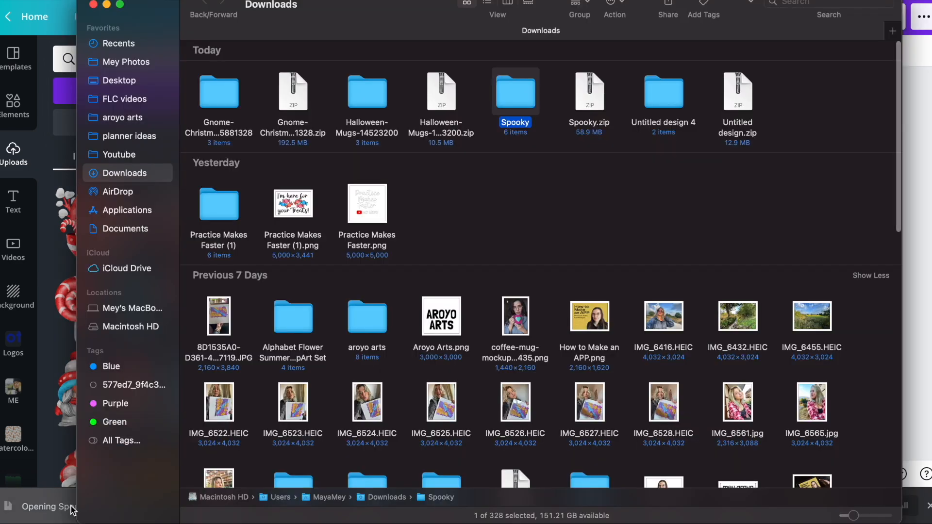
{"action": "left_click_drag", "start_coordinate": [415, 18], "coordinate": [391, 72]}
{"action": "double_click", "coordinate": [493, 145]}
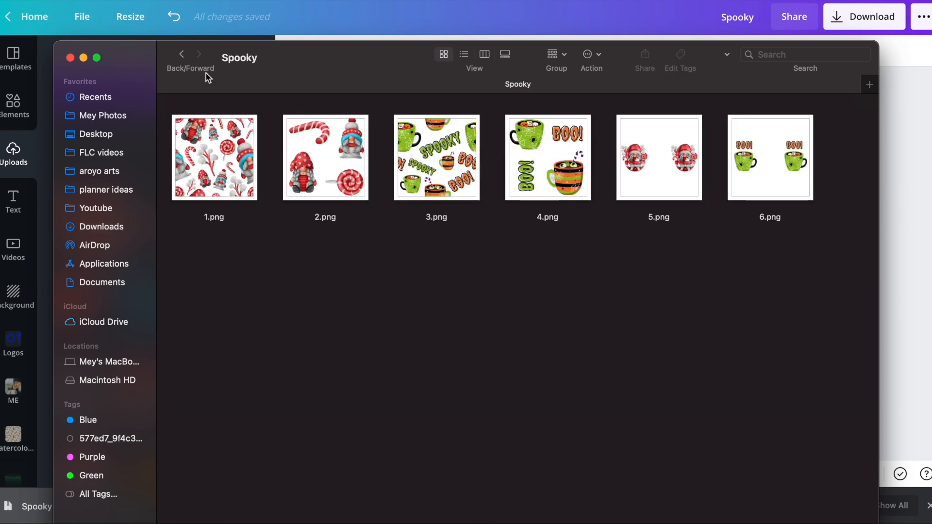
Move both images from the Untitled design 4 folder into the Spooky folder, keeping both files where names clash, and open the Spooky folder
{"action": "left_click", "coordinate": [181, 56]}
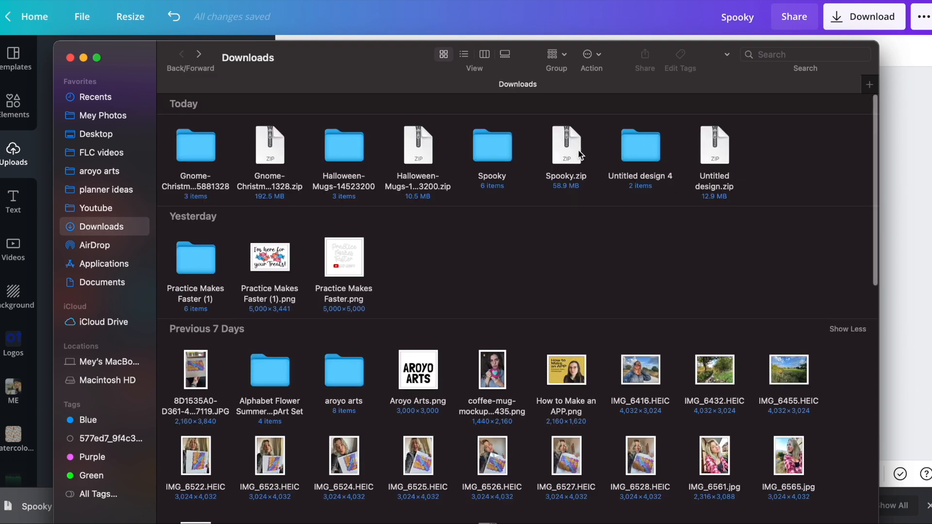
{"action": "double_click", "coordinate": [648, 157]}
{"action": "left_click_drag", "start_coordinate": [385, 182], "coordinate": [493, 92]}
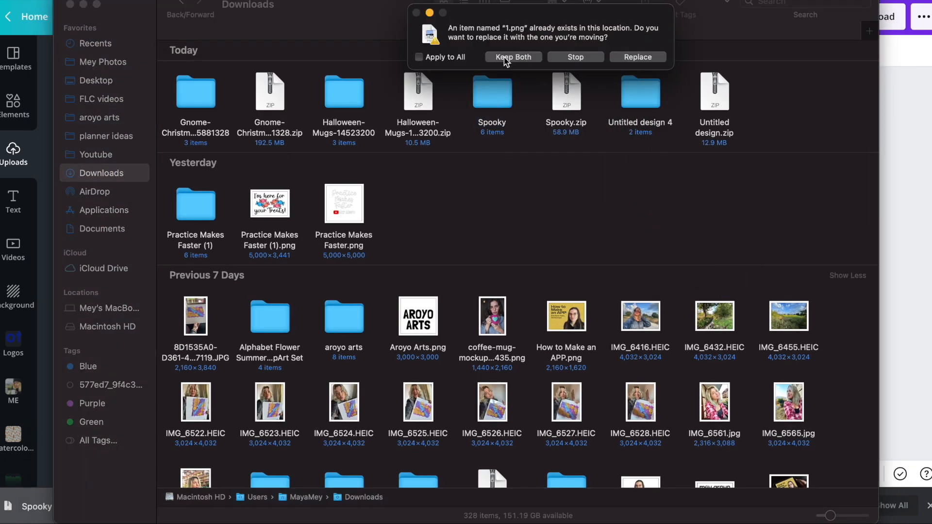
{"action": "left_click", "coordinate": [505, 57]}
{"action": "double_click", "coordinate": [498, 100]}
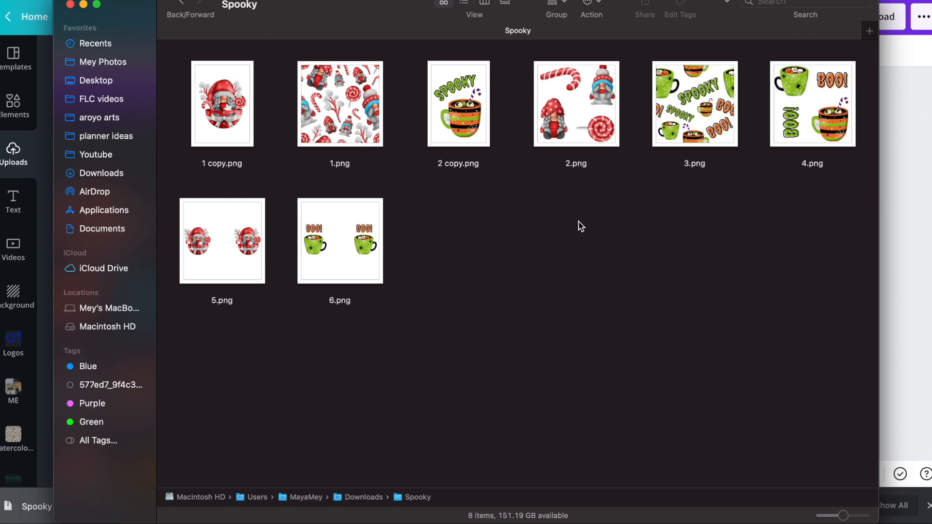
Switch back to the browser and open the Redbubble website
{"action": "left_click", "coordinate": [47, 95]}
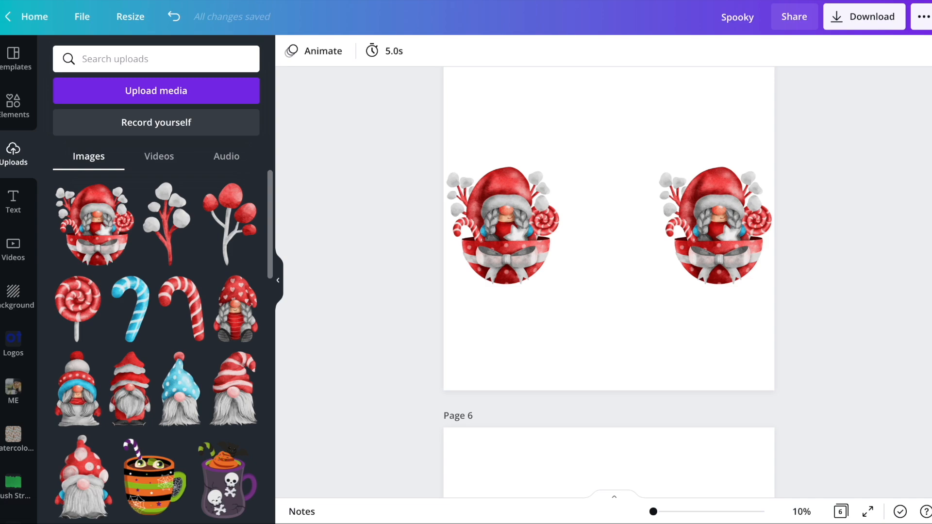
{"action": "type", "text": "r"}
{"action": "key", "text": "Return"}
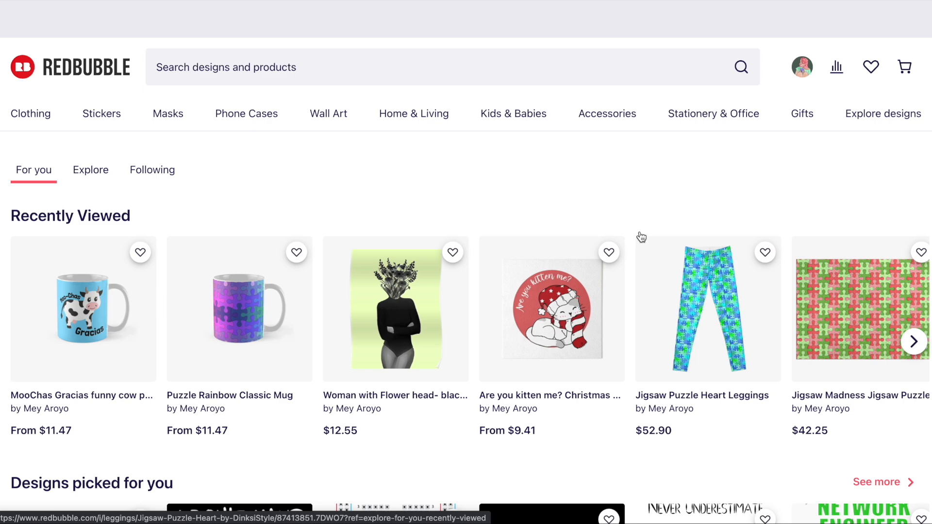
Start adding a new work to the shop and upload 1.png from the Spooky folder in Downloads
{"action": "mouse_move", "coordinate": [802, 113]}
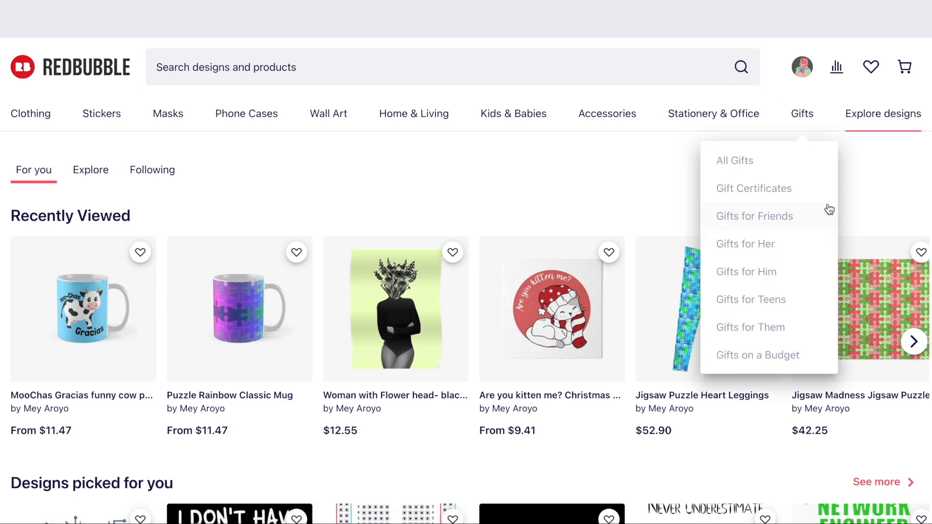
{"action": "left_click", "coordinate": [805, 75]}
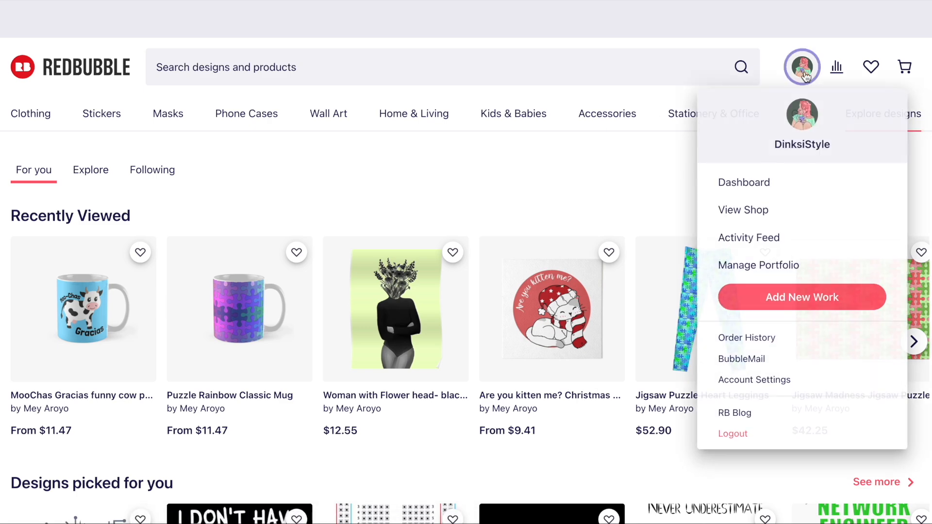
{"action": "left_click", "coordinate": [792, 306]}
{"action": "left_click", "coordinate": [314, 196]}
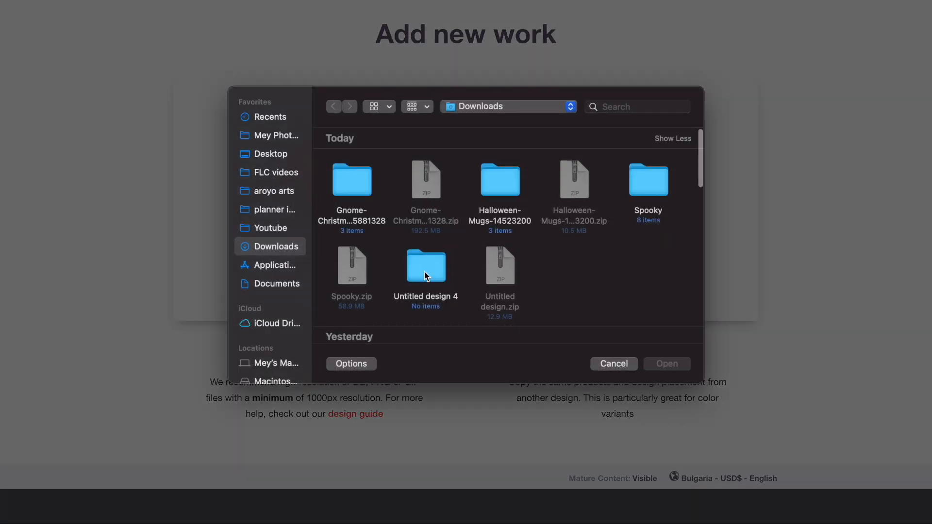
{"action": "double_click", "coordinate": [636, 192]}
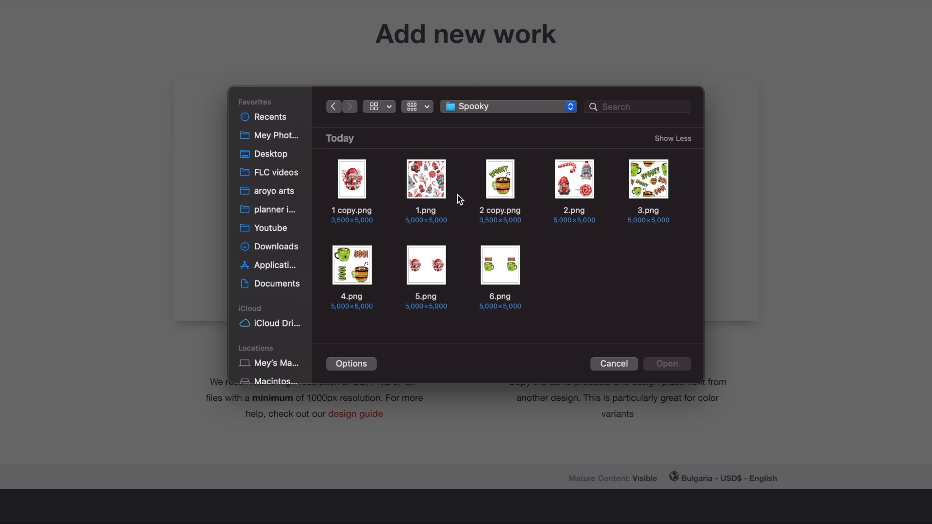
{"action": "double_click", "coordinate": [425, 190]}
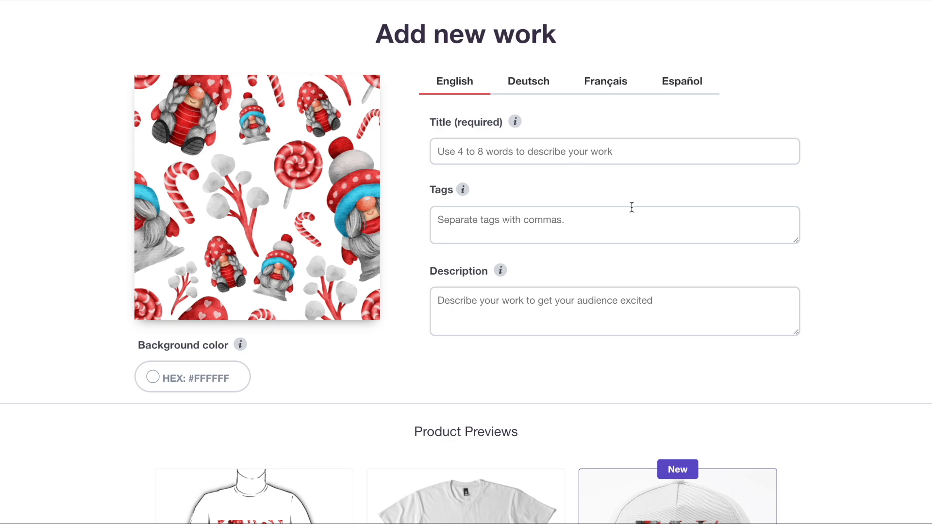
Scale the Chiffon Tops image to 32%, repeat it as a regular grid and shift the pattern's position on the top
{"action": "scroll", "coordinate": [632, 208], "scroll_direction": "down", "scroll_amount": 12}
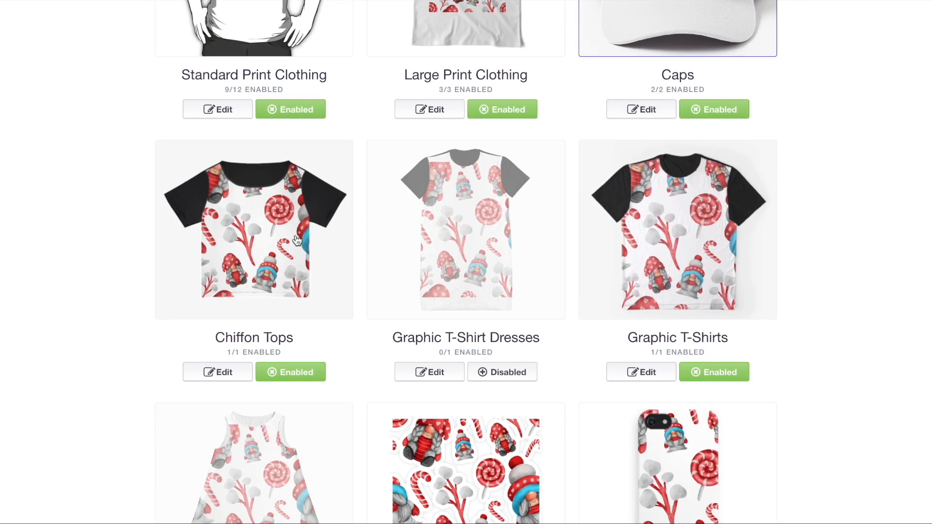
{"action": "left_click", "coordinate": [297, 240]}
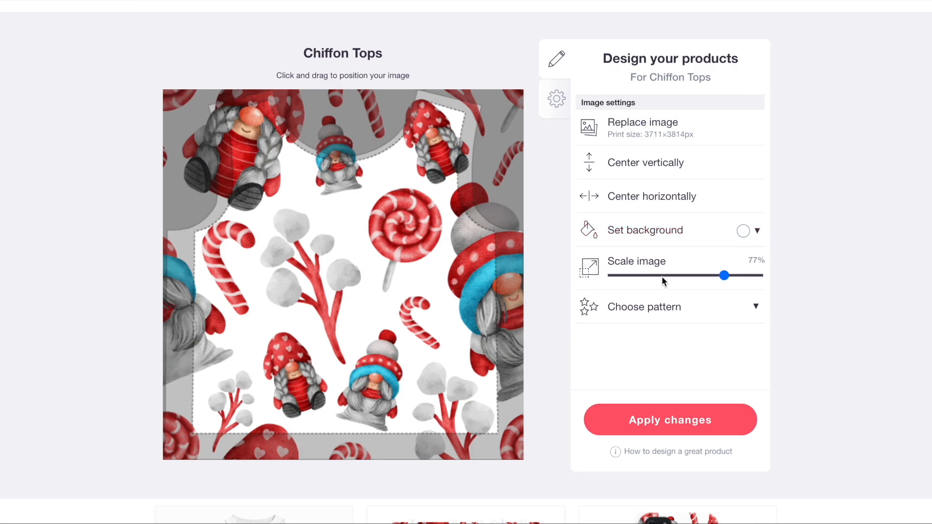
{"action": "left_click", "coordinate": [662, 276]}
{"action": "left_click", "coordinate": [654, 306]}
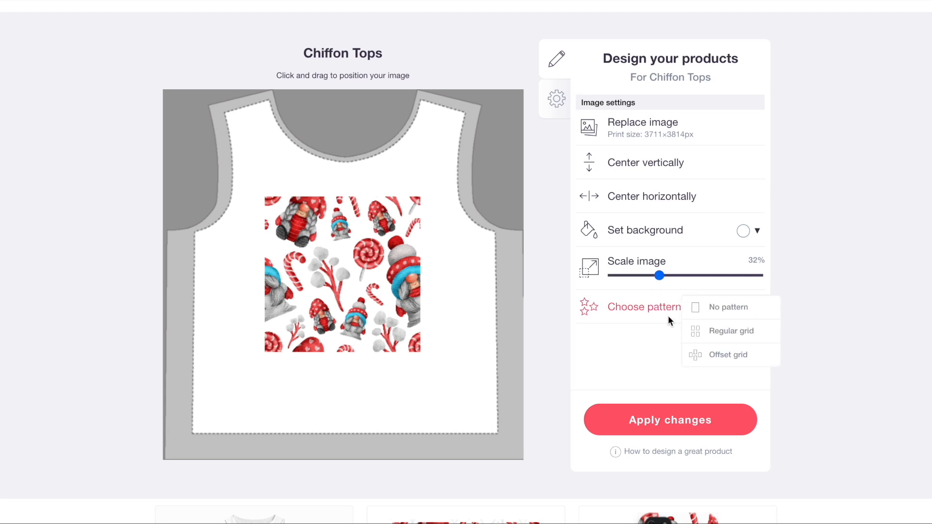
{"action": "left_click", "coordinate": [712, 333]}
{"action": "left_click", "coordinate": [713, 358]}
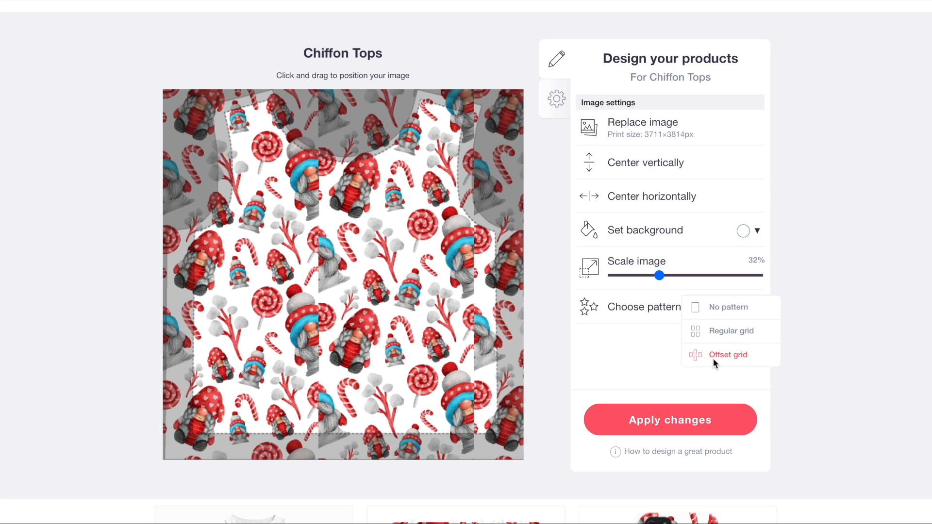
{"action": "left_click", "coordinate": [712, 333]}
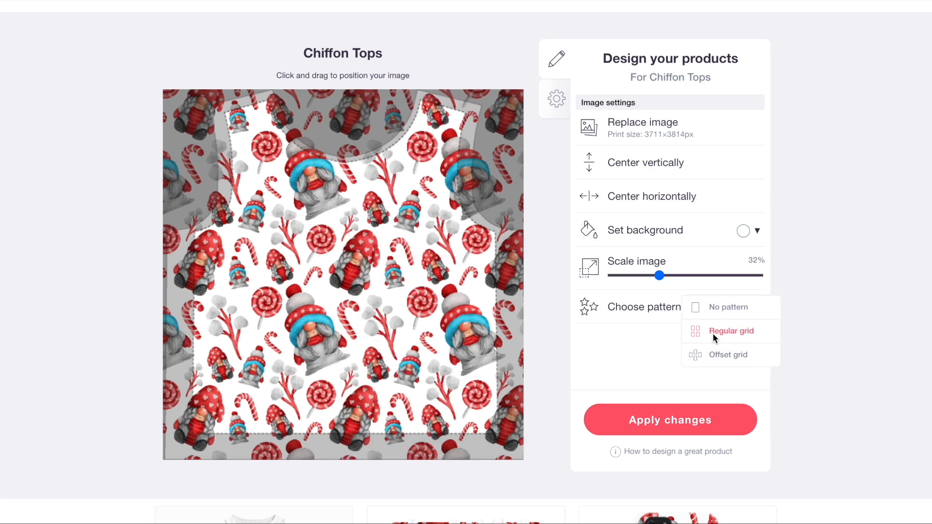
{"action": "left_click_drag", "start_coordinate": [415, 335], "coordinate": [392, 279]}
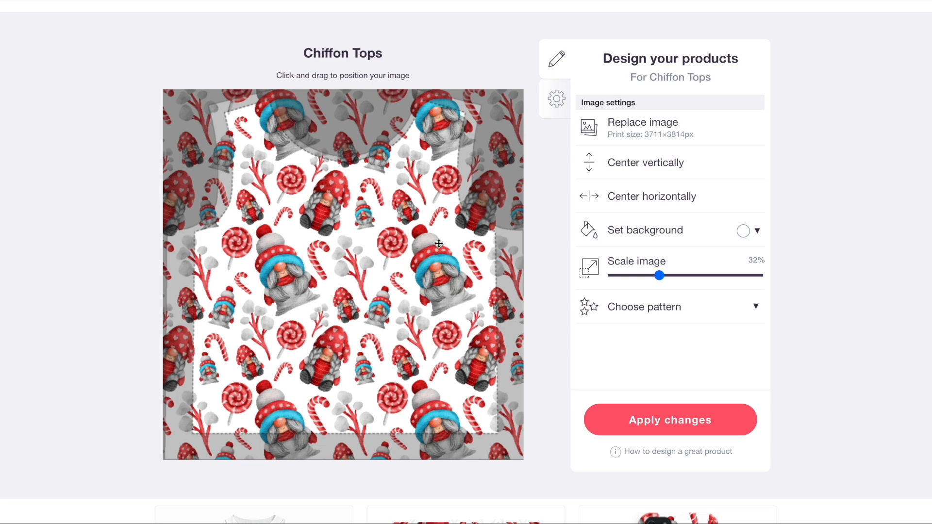
Title the work Cute Christmas Gnomes and add tags such as christmas gnomes, cute gnomes, watercolor gnome, santa hat and christmas pattern
{"action": "scroll", "coordinate": [551, 287], "scroll_direction": "up", "scroll_amount": 20}
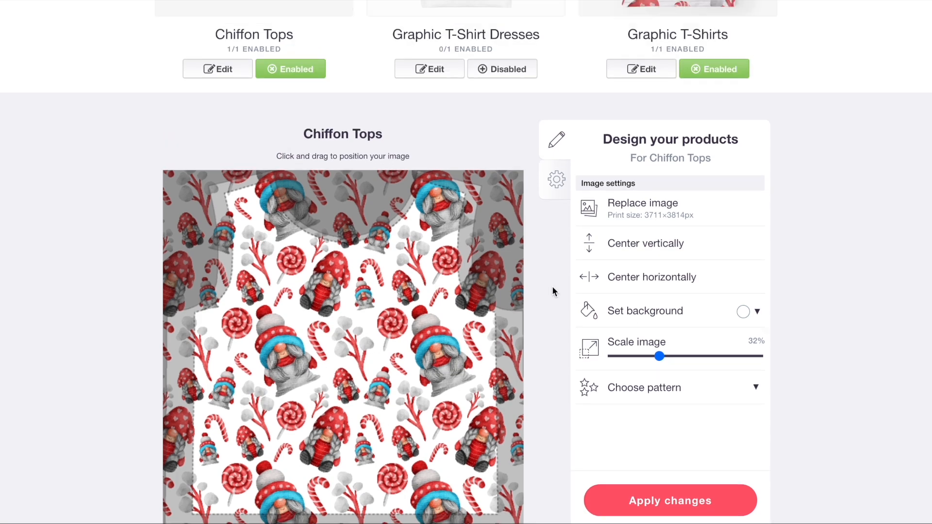
{"action": "scroll", "coordinate": [553, 292], "scroll_direction": "up", "scroll_amount": 3}
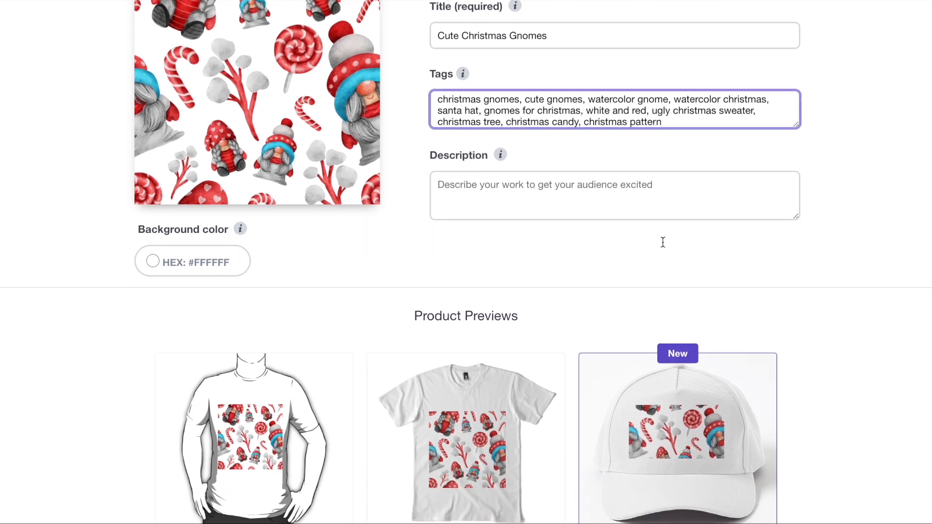
Replace the Standard Print Clothing image with 1 copy.png from the Spooky folder
{"action": "scroll", "coordinate": [626, 214], "scroll_direction": "down", "scroll_amount": 7}
{"action": "scroll", "coordinate": [520, 98], "scroll_direction": "down", "scroll_amount": 4}
{"action": "scroll", "coordinate": [520, 100], "scroll_direction": "down", "scroll_amount": 2}
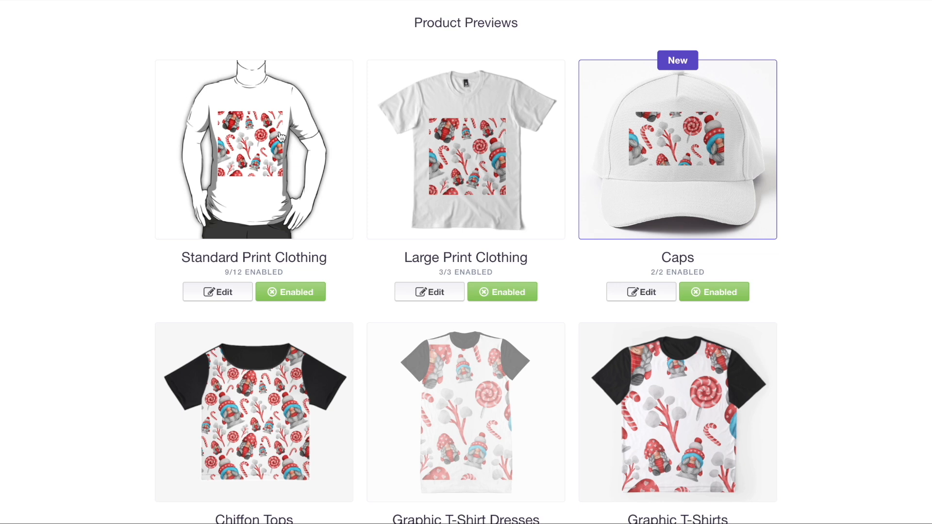
{"action": "left_click", "coordinate": [280, 137]}
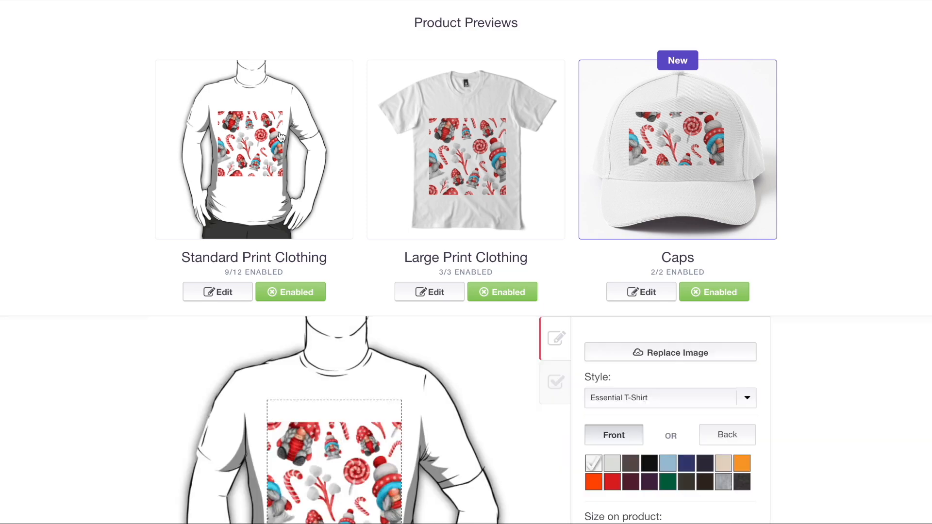
{"action": "left_click", "coordinate": [639, 356]}
{"action": "double_click", "coordinate": [357, 188]}
Replace the Large Print Clothing image with 1 copy.png from the Spooky folder
{"action": "left_click", "coordinate": [486, 170]}
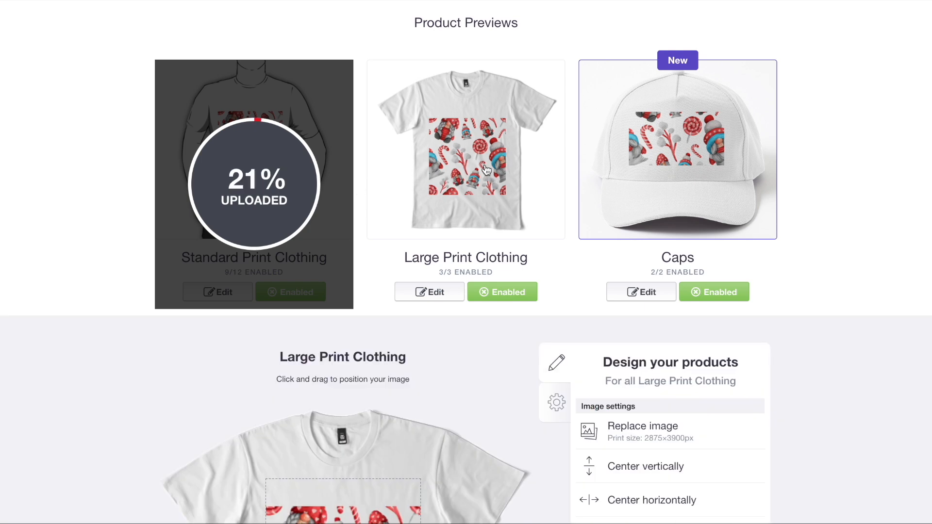
{"action": "left_click", "coordinate": [642, 436]}
{"action": "double_click", "coordinate": [368, 183]}
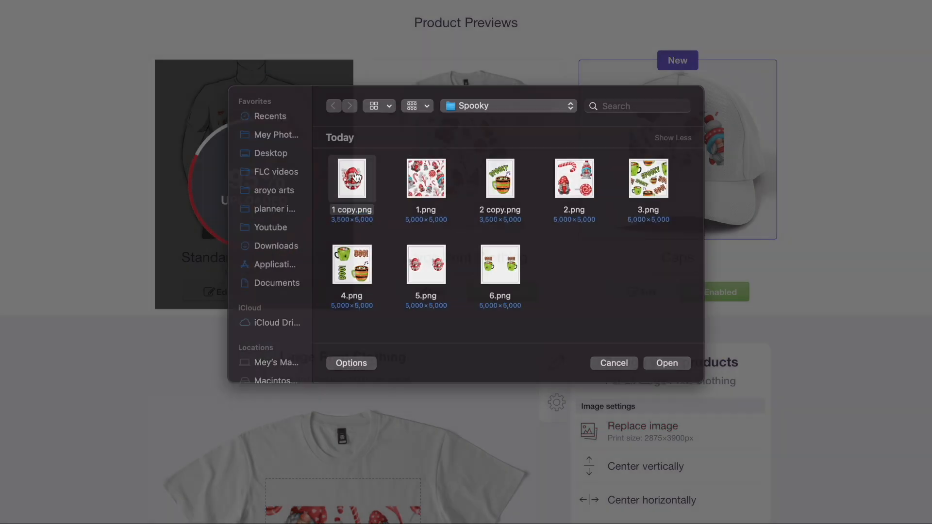
Replace the image on the Caps with 1 copy.png from the Spooky folder
{"action": "scroll", "coordinate": [540, 138], "scroll_direction": "down", "scroll_amount": 2}
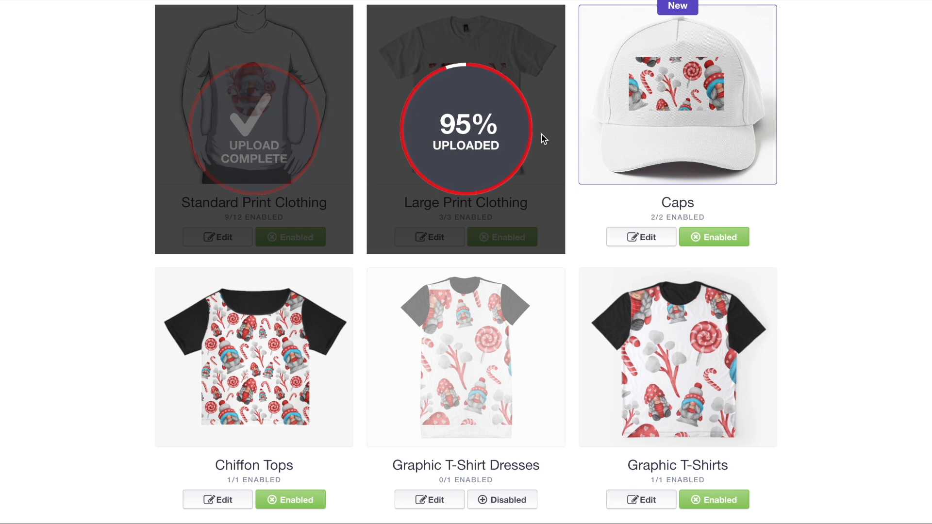
{"action": "left_click", "coordinate": [688, 106]}
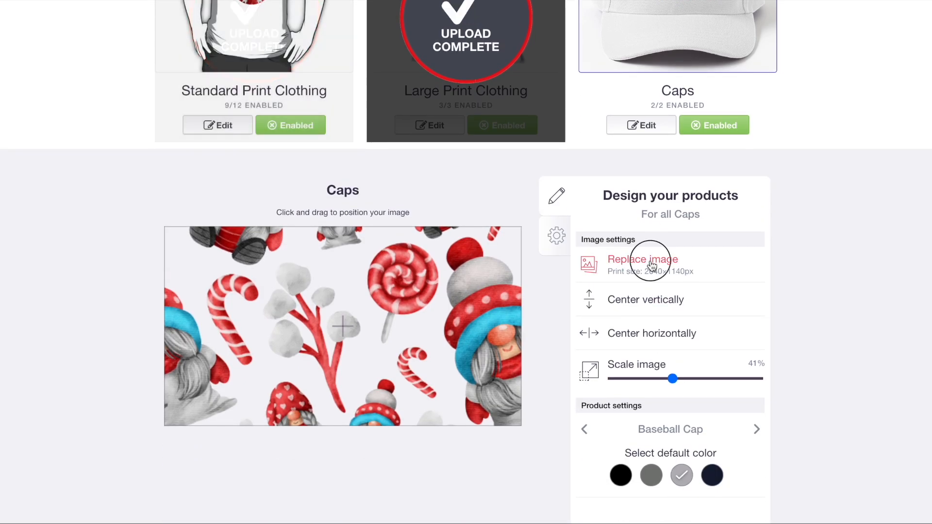
{"action": "left_click", "coordinate": [655, 260]}
{"action": "left_click", "coordinate": [353, 186]}
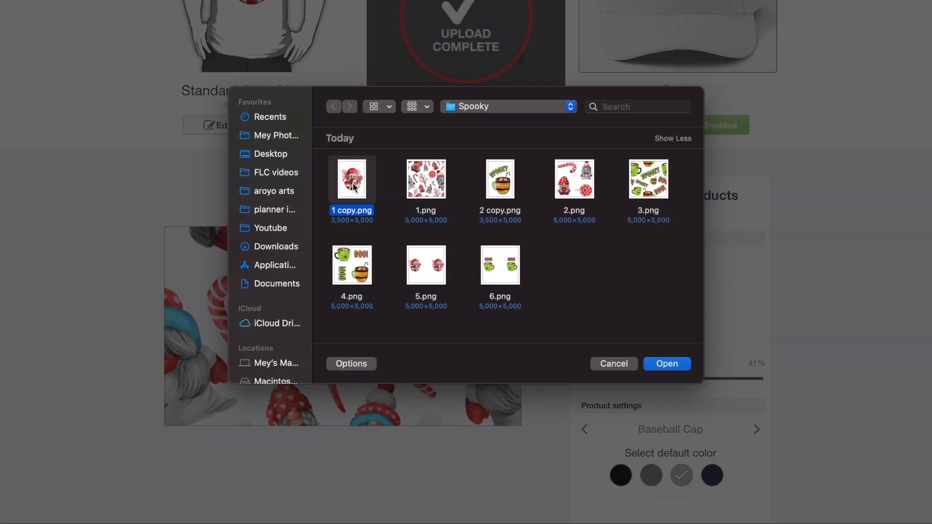
{"action": "double_click", "coordinate": [353, 186]}
Replace the Stickers & Magnets image with another design file from the Spooky folder
{"action": "scroll", "coordinate": [208, 212], "scroll_direction": "down", "scroll_amount": 1}
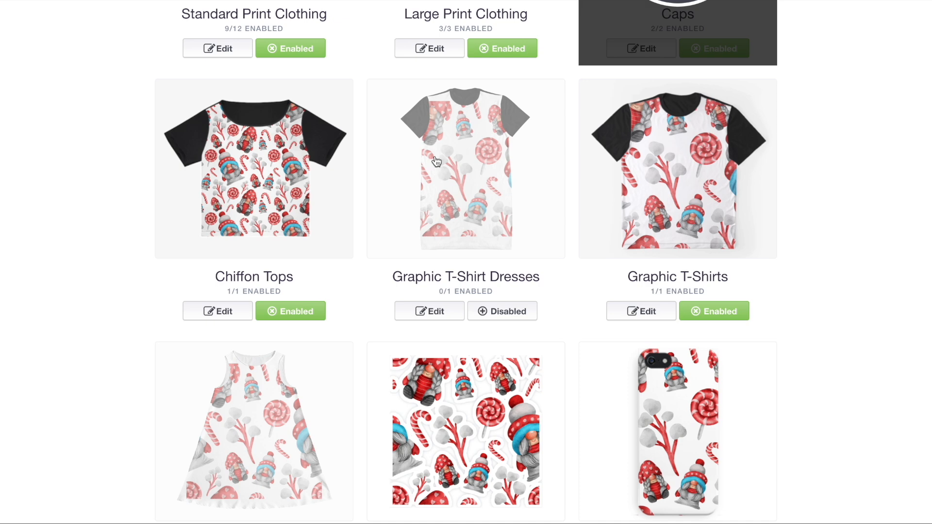
{"action": "scroll", "coordinate": [535, 163], "scroll_direction": "down", "scroll_amount": 2}
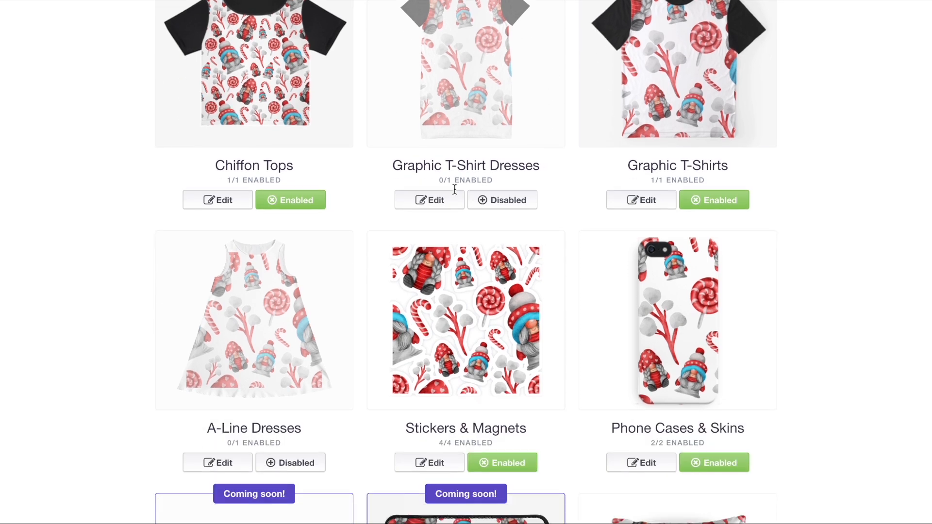
{"action": "scroll", "coordinate": [499, 335], "scroll_direction": "down", "scroll_amount": 2}
{"action": "left_click", "coordinate": [429, 348]}
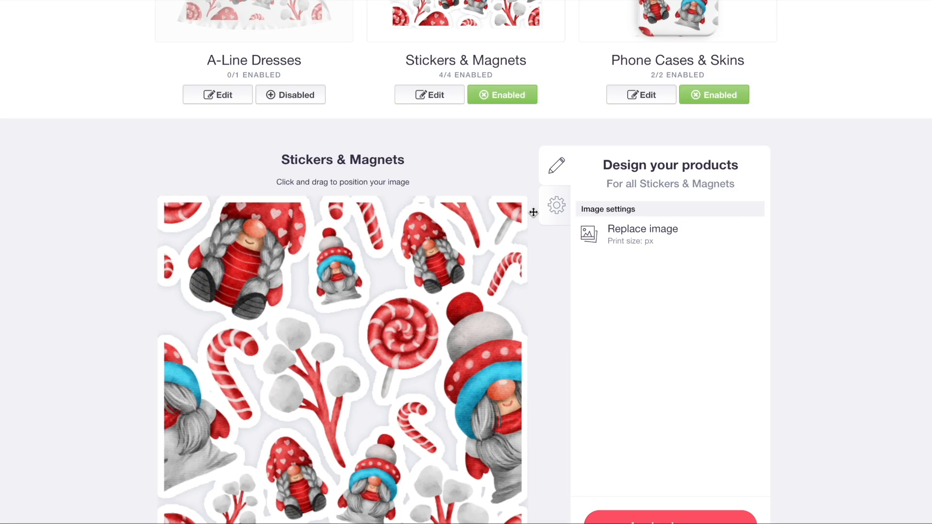
{"action": "left_click", "coordinate": [642, 230]}
{"action": "double_click", "coordinate": [490, 167]}
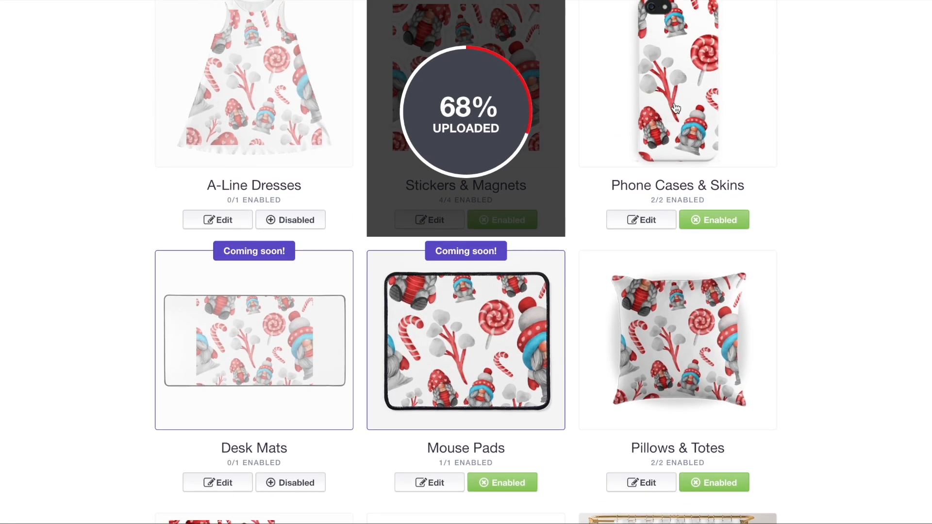
Replace the Pillows & Totes image with 1 copy.png from the Spooky folder
{"action": "scroll", "coordinate": [236, 170], "scroll_direction": "down", "scroll_amount": 5}
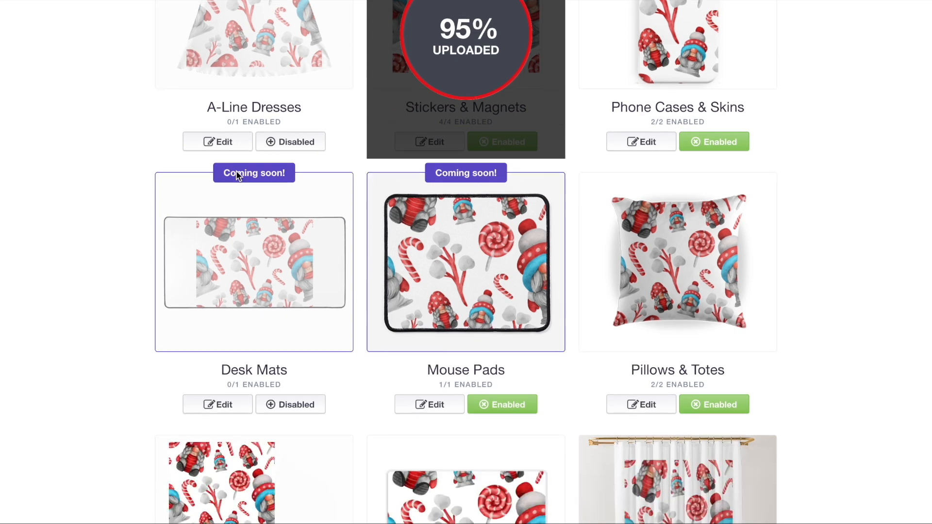
{"action": "left_click", "coordinate": [274, 128]}
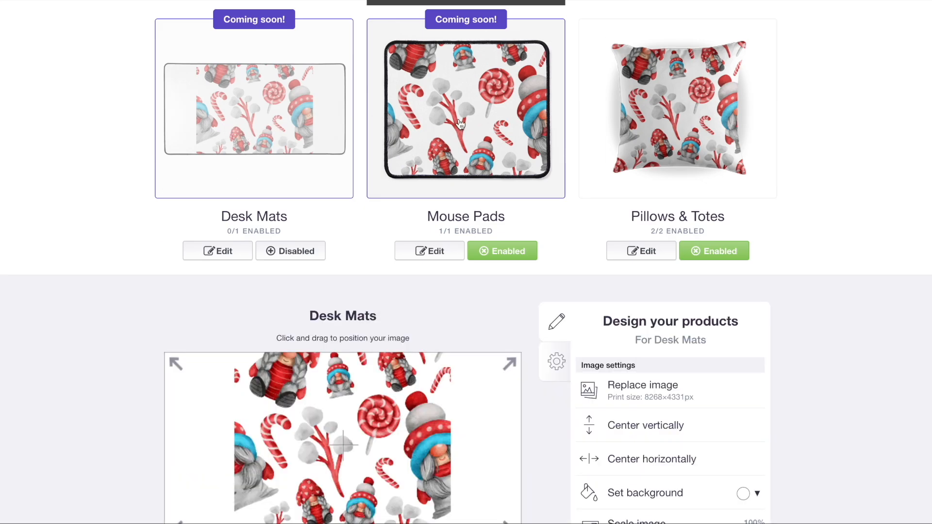
{"action": "left_click", "coordinate": [645, 114]}
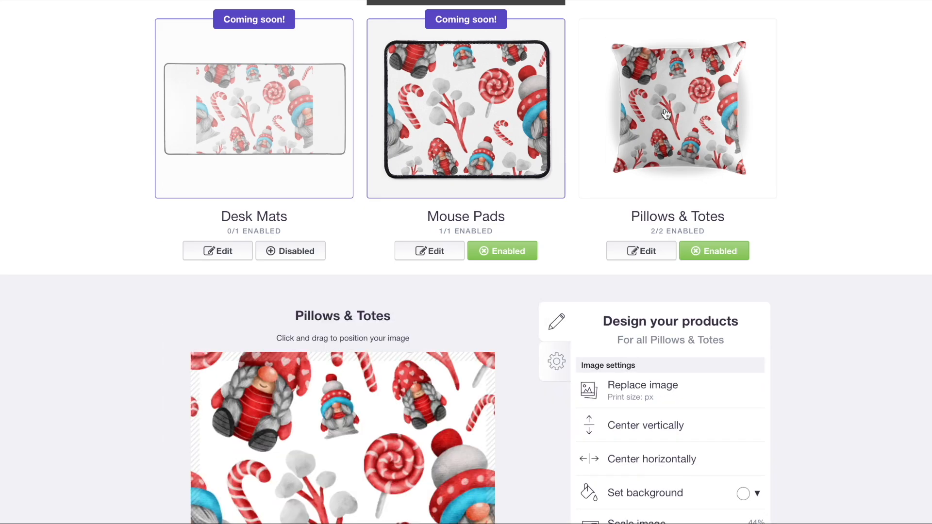
{"action": "scroll", "coordinate": [653, 117], "scroll_direction": "down", "scroll_amount": 5}
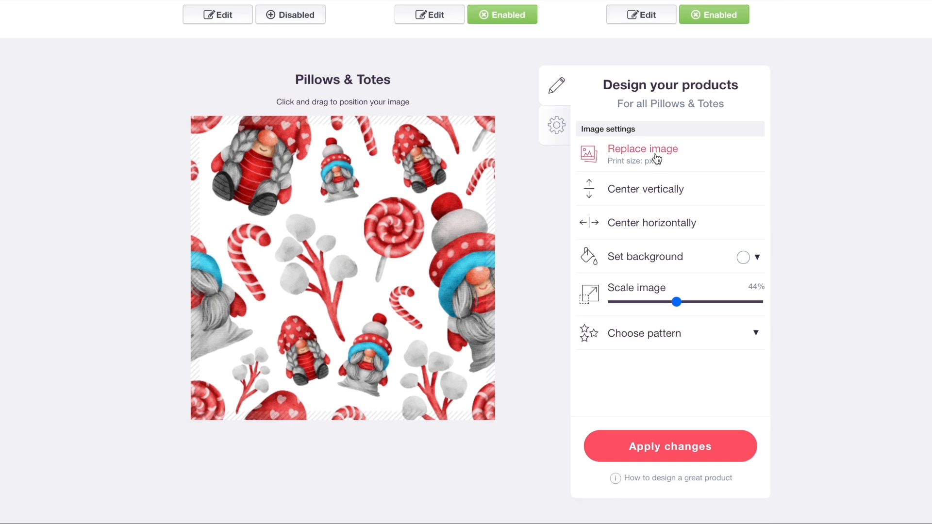
{"action": "scroll", "coordinate": [657, 159], "scroll_direction": "up", "scroll_amount": 5}
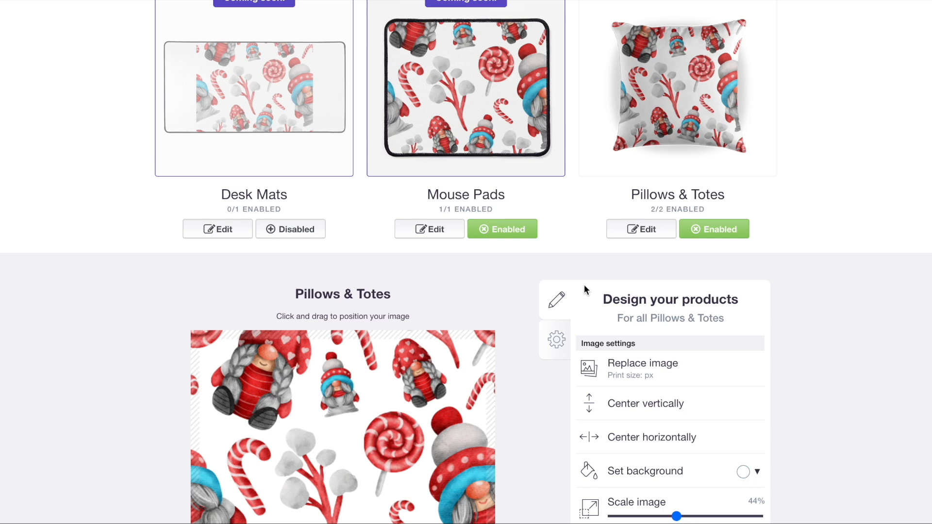
{"action": "left_click", "coordinate": [642, 368]}
{"action": "double_click", "coordinate": [344, 203]}
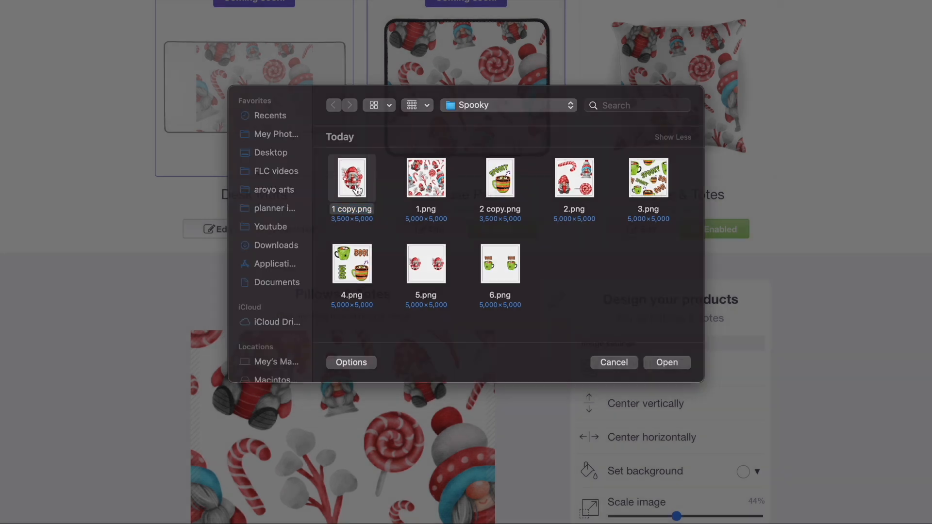
Replace the Prints, Cards & Posters image with 1 copy.png from the Spooky folder
{"action": "scroll", "coordinate": [448, 240], "scroll_direction": "down", "scroll_amount": 3}
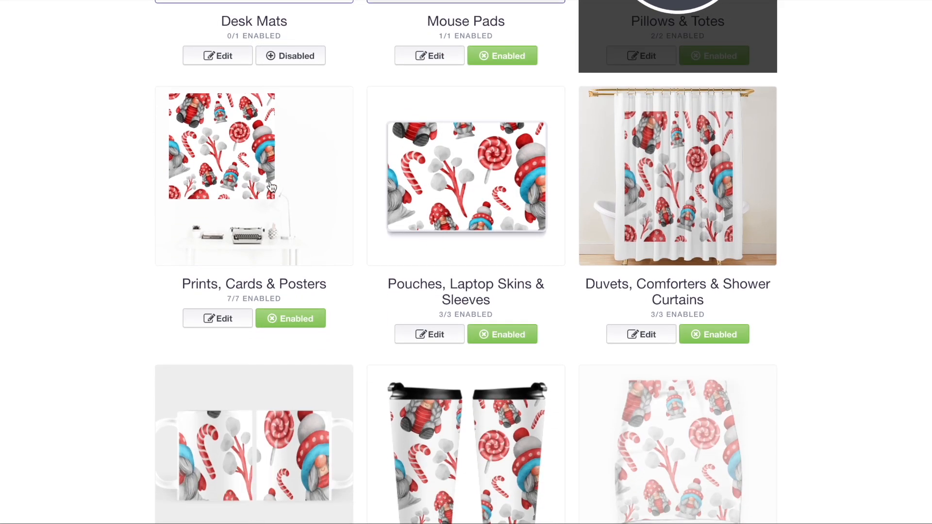
{"action": "left_click", "coordinate": [281, 170]}
{"action": "scroll", "coordinate": [485, 219], "scroll_direction": "down", "scroll_amount": 3}
{"action": "left_click", "coordinate": [645, 237]}
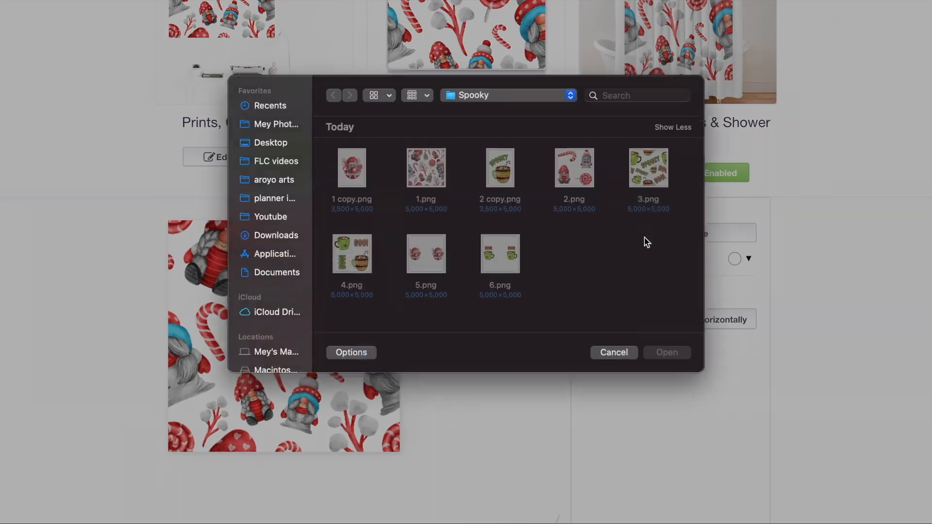
{"action": "double_click", "coordinate": [352, 180]}
{"action": "scroll", "coordinate": [447, 276], "scroll_direction": "up", "scroll_amount": 3}
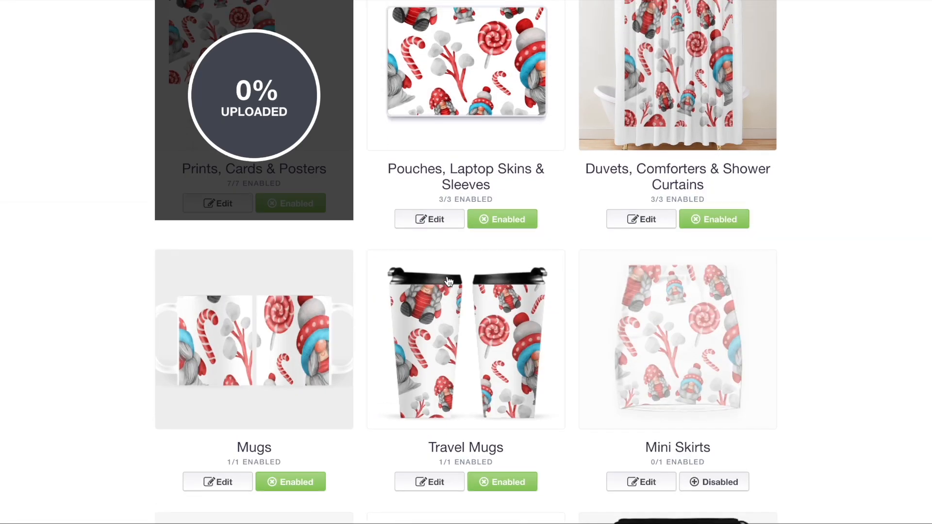
{"action": "left_click", "coordinate": [430, 336]}
{"action": "scroll", "coordinate": [429, 336], "scroll_direction": "down", "scroll_amount": 4}
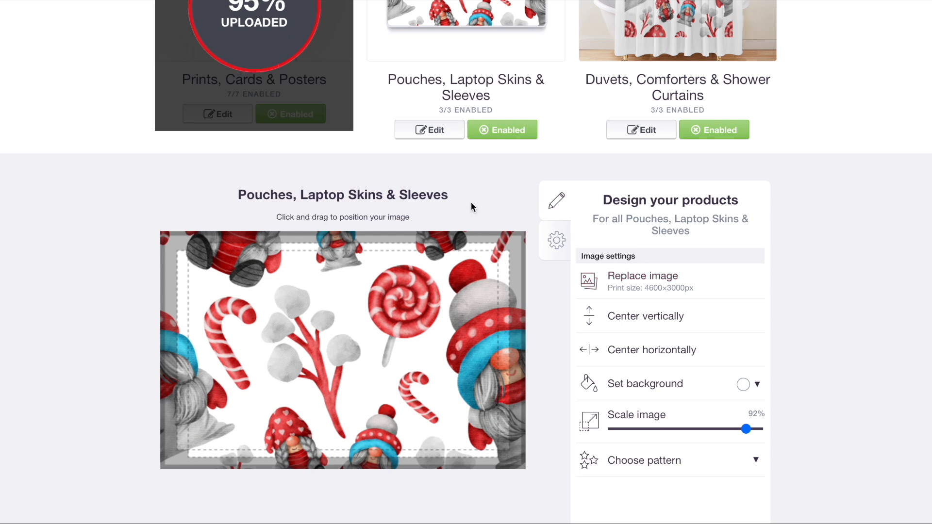
{"action": "scroll", "coordinate": [470, 202], "scroll_direction": "up", "scroll_amount": 4}
{"action": "left_click", "coordinate": [518, 177]}
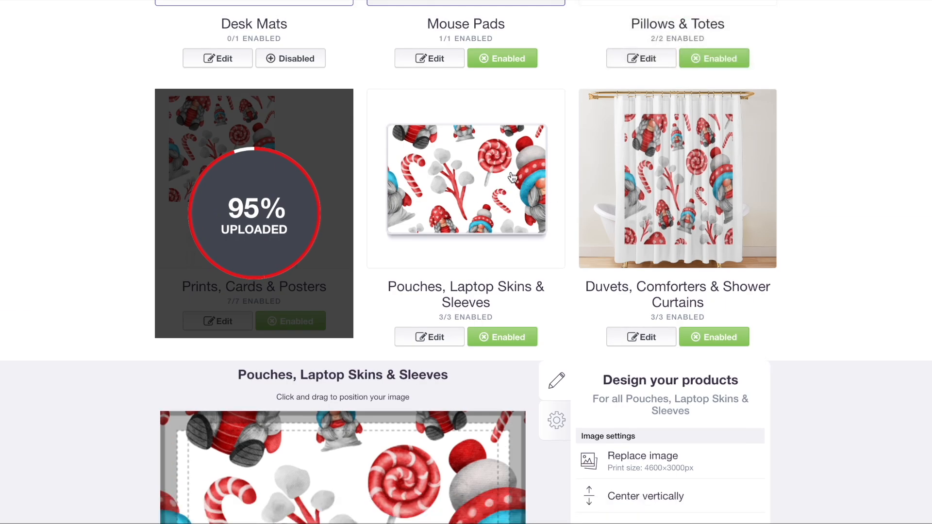
Replace the image on the Mugs with 5.png from the Spooky folder
{"action": "scroll", "coordinate": [676, 188], "scroll_direction": "down", "scroll_amount": 3}
{"action": "left_click", "coordinate": [217, 443]}
{"action": "scroll", "coordinate": [709, 252], "scroll_direction": "down", "scroll_amount": 6}
{"action": "left_click", "coordinate": [649, 196]}
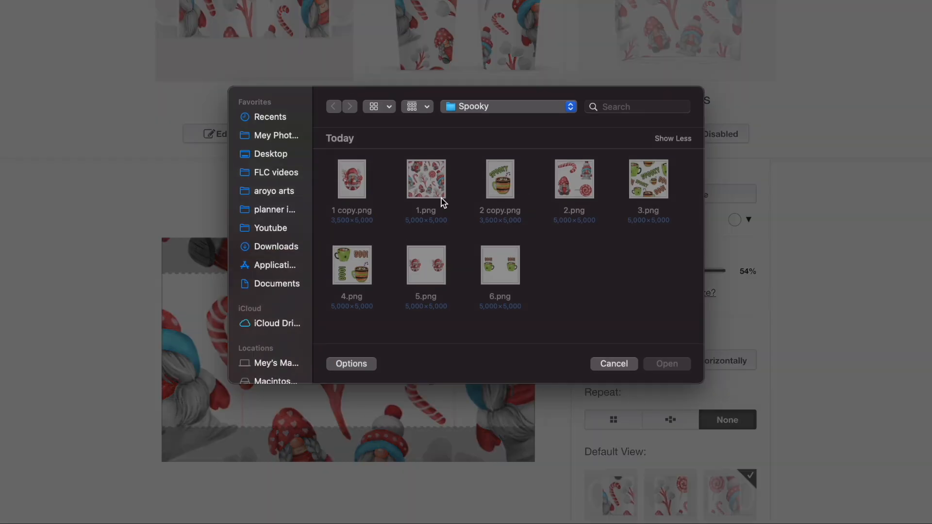
{"action": "double_click", "coordinate": [426, 262]}
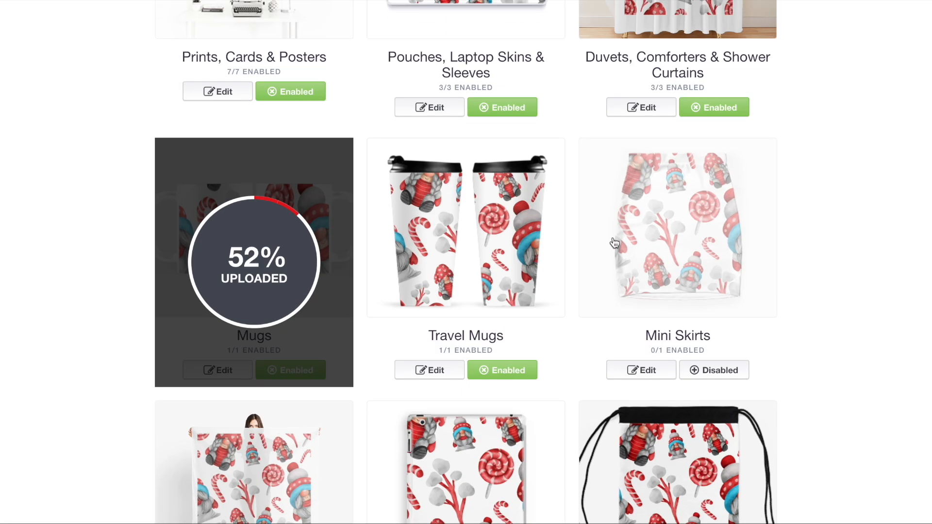
Replace the Drawstring Bags image with 1 copy.png from the Spooky folder
{"action": "scroll", "coordinate": [410, 225], "scroll_direction": "down", "scroll_amount": 1}
{"action": "scroll", "coordinate": [260, 179], "scroll_direction": "down", "scroll_amount": 5}
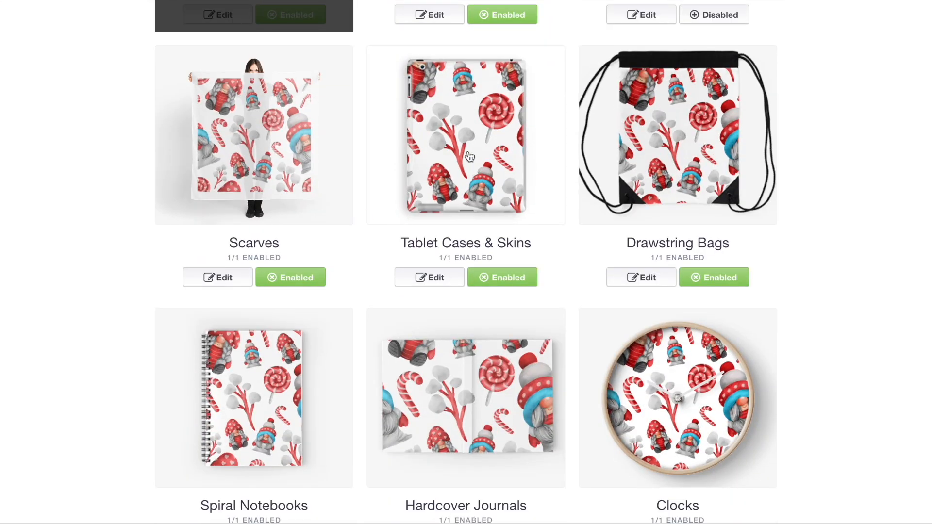
{"action": "left_click", "coordinate": [696, 154]}
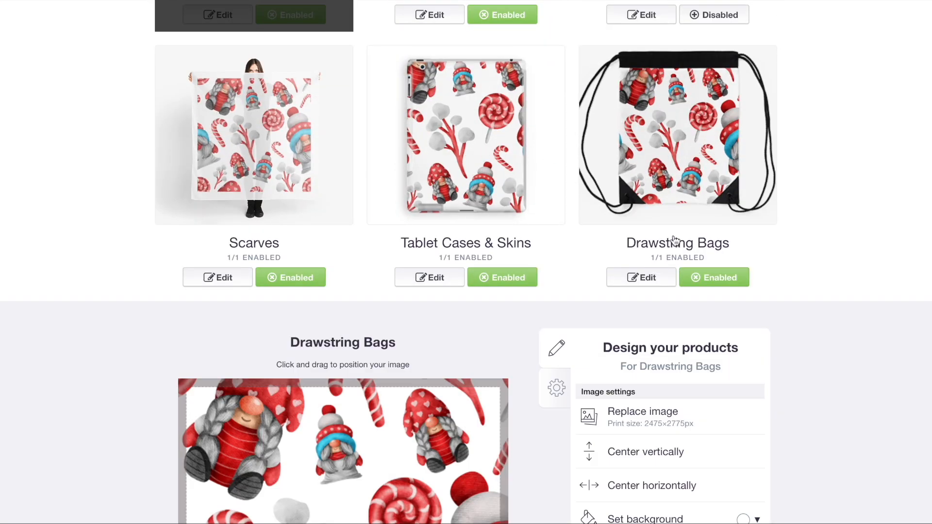
{"action": "left_click", "coordinate": [626, 411]}
{"action": "left_click", "coordinate": [359, 180]}
{"action": "double_click", "coordinate": [359, 180]}
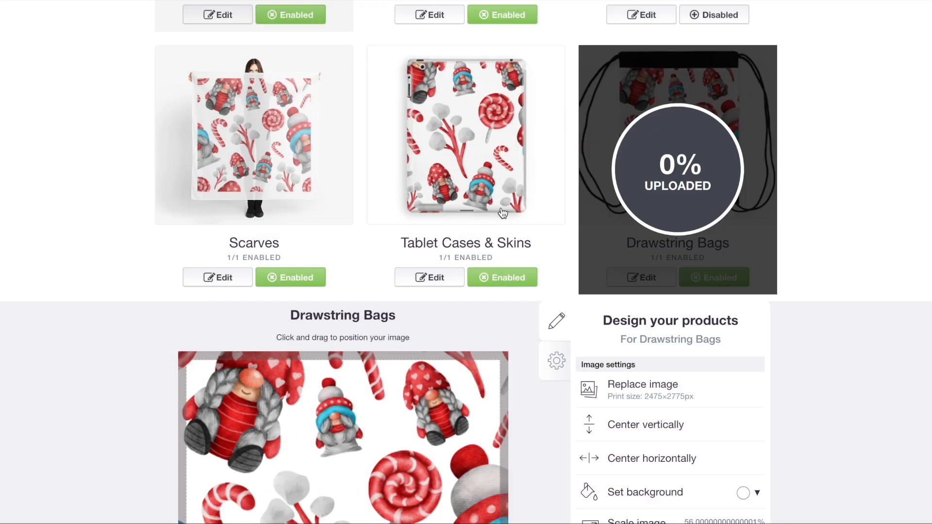
Replace the Spiral Notebooks image with 1 copy.png from the Spooky folder
{"action": "scroll", "coordinate": [503, 214], "scroll_direction": "down", "scroll_amount": 3}
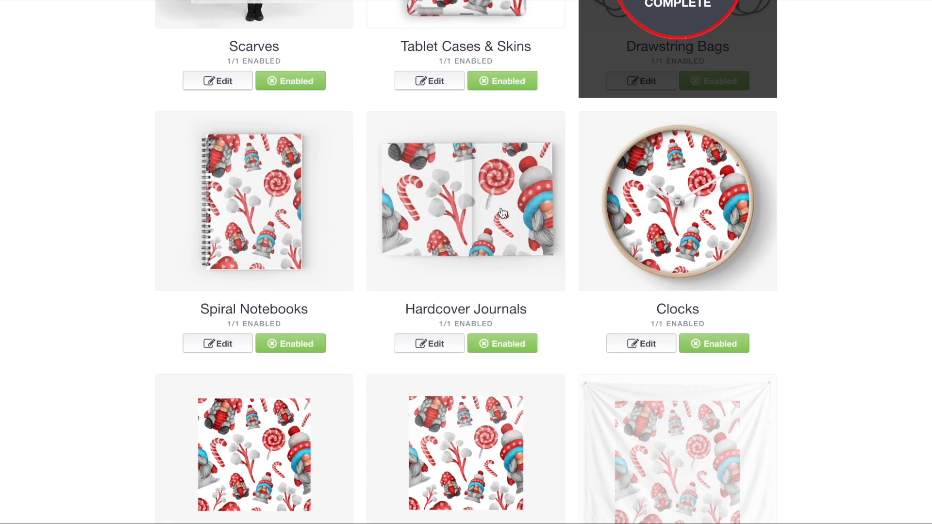
{"action": "left_click", "coordinate": [296, 228]}
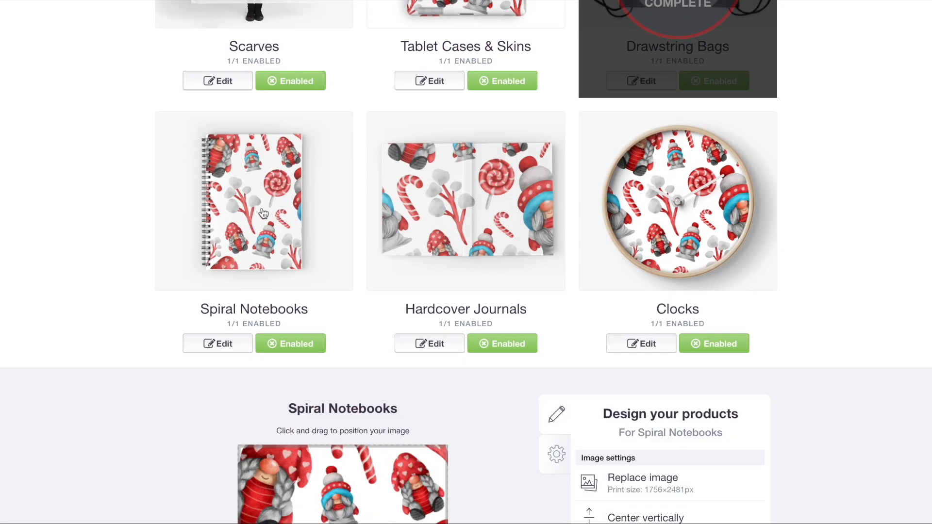
{"action": "left_click", "coordinate": [633, 476]}
{"action": "double_click", "coordinate": [354, 185]}
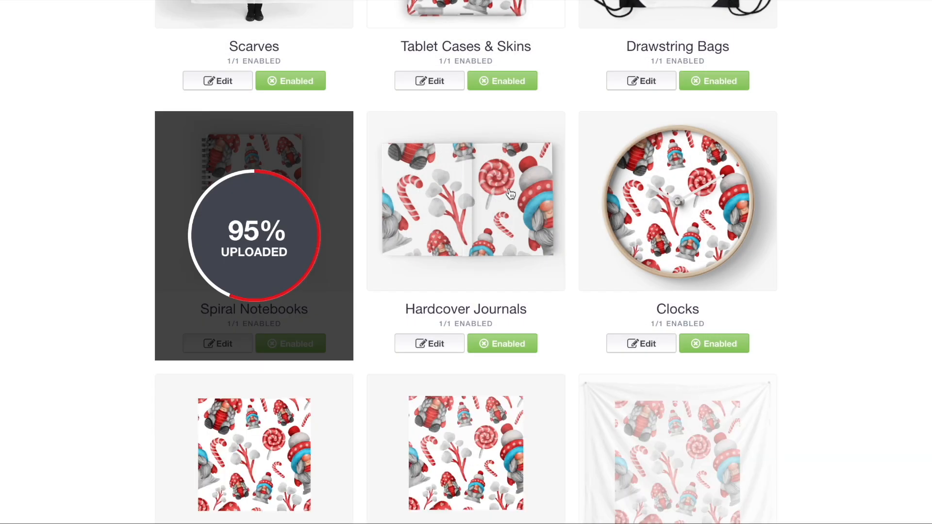
Replace the Clocks image with 1 copy.png from the Spooky folder
{"action": "scroll", "coordinate": [510, 194], "scroll_direction": "down", "scroll_amount": 2}
{"action": "left_click", "coordinate": [678, 223]}
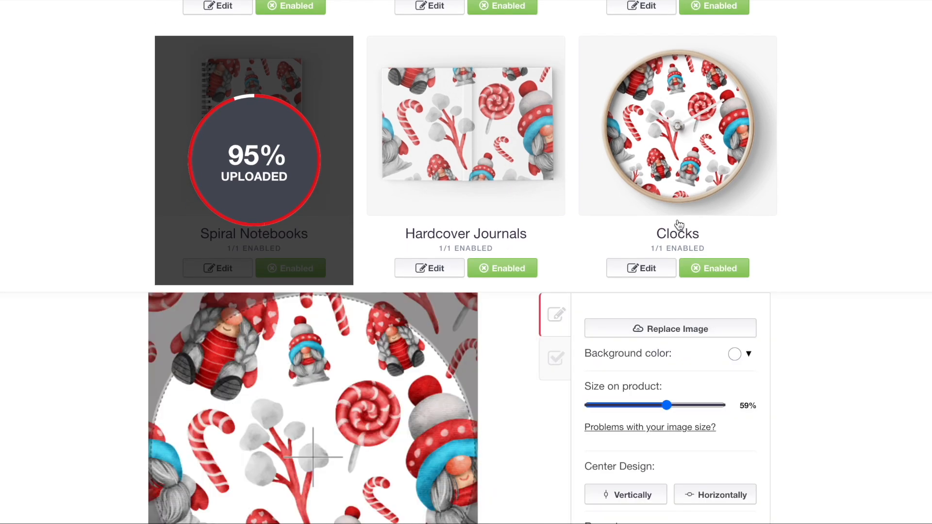
{"action": "left_click", "coordinate": [638, 327]}
{"action": "double_click", "coordinate": [359, 192]}
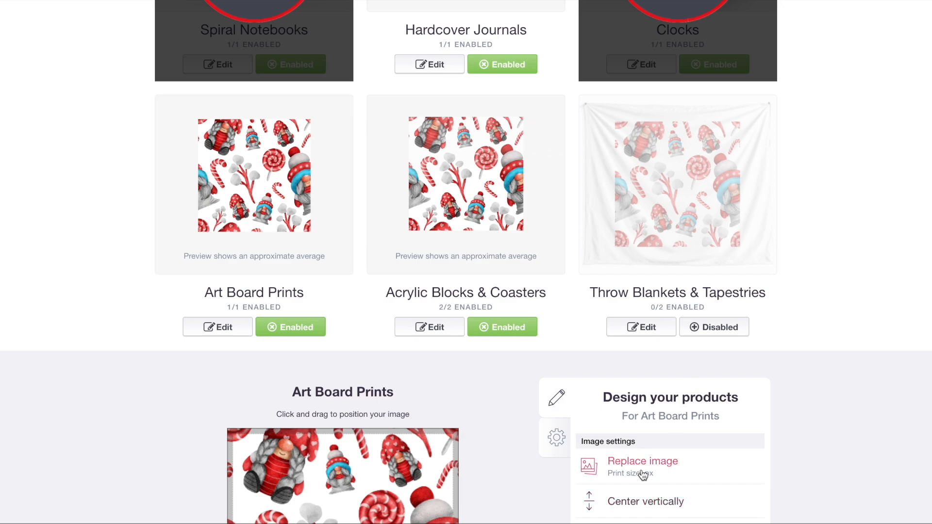
Replace the Art Board Prints image with 1 copy.png from the Spooky folder
{"action": "left_click", "coordinate": [644, 475]}
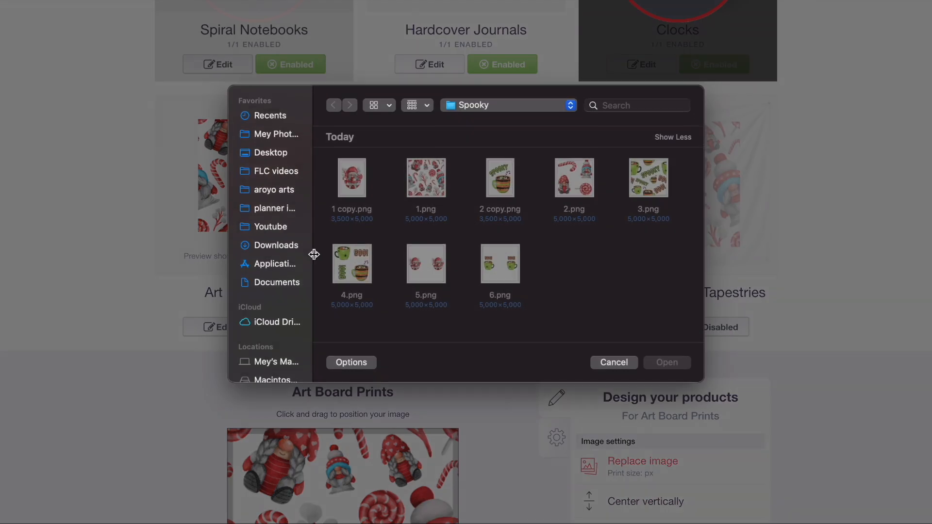
{"action": "left_click", "coordinate": [352, 192]}
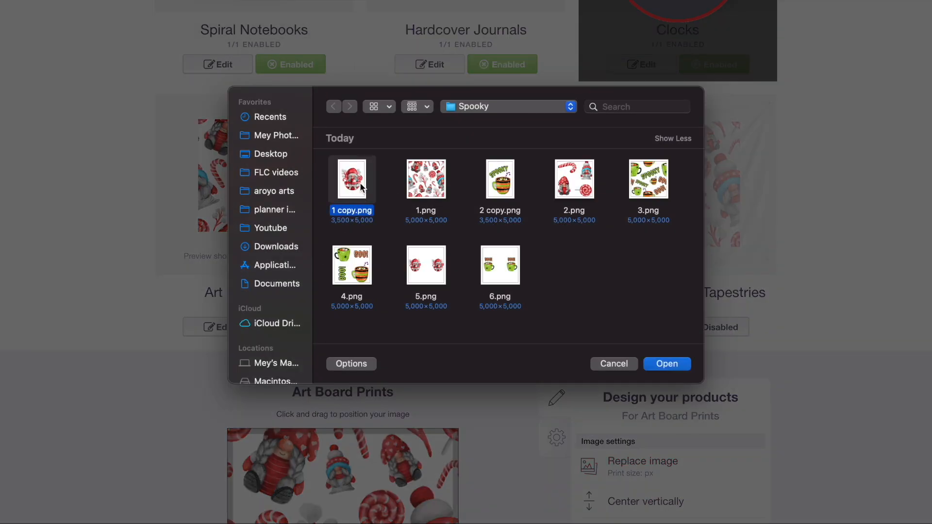
{"action": "double_click", "coordinate": [361, 187]}
{"action": "left_click", "coordinate": [499, 208]}
Replace the Pin Buttons image with 1 copy.png from the Spooky folder
{"action": "scroll", "coordinate": [499, 198], "scroll_direction": "down", "scroll_amount": 3}
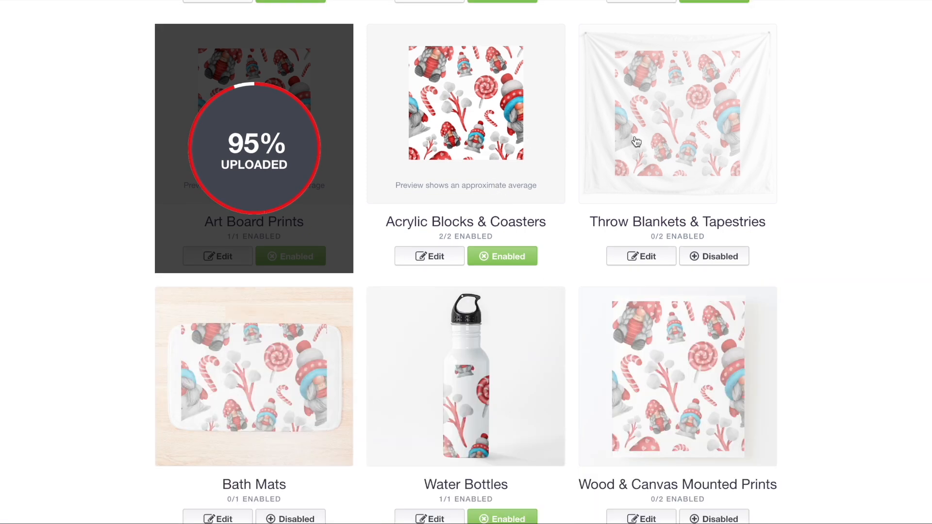
{"action": "scroll", "coordinate": [467, 186], "scroll_direction": "down", "scroll_amount": 4}
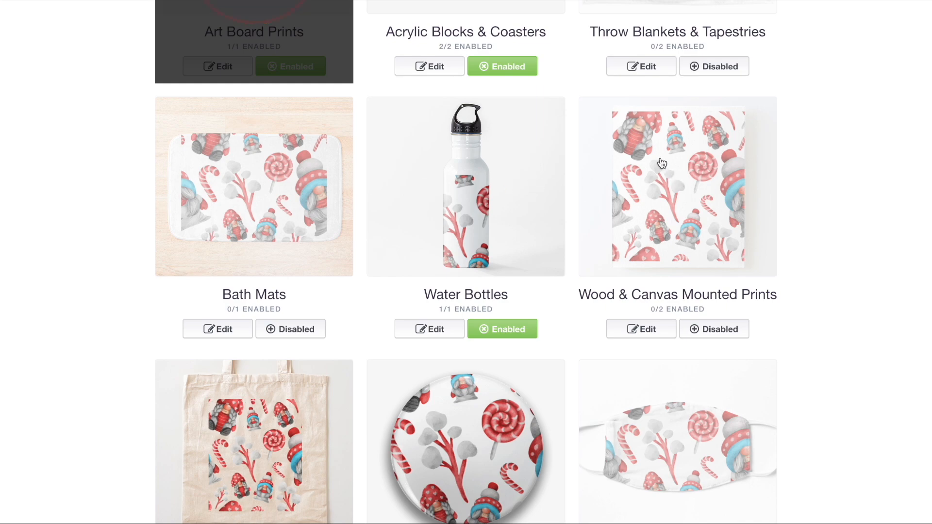
{"action": "scroll", "coordinate": [681, 187], "scroll_direction": "down", "scroll_amount": 5}
{"action": "left_click", "coordinate": [427, 347]}
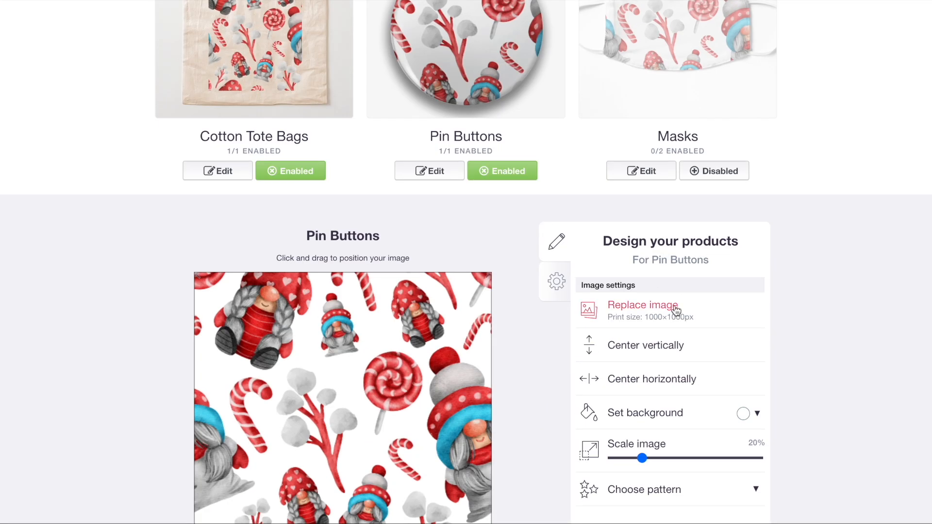
{"action": "left_click", "coordinate": [633, 307]}
{"action": "double_click", "coordinate": [361, 185]}
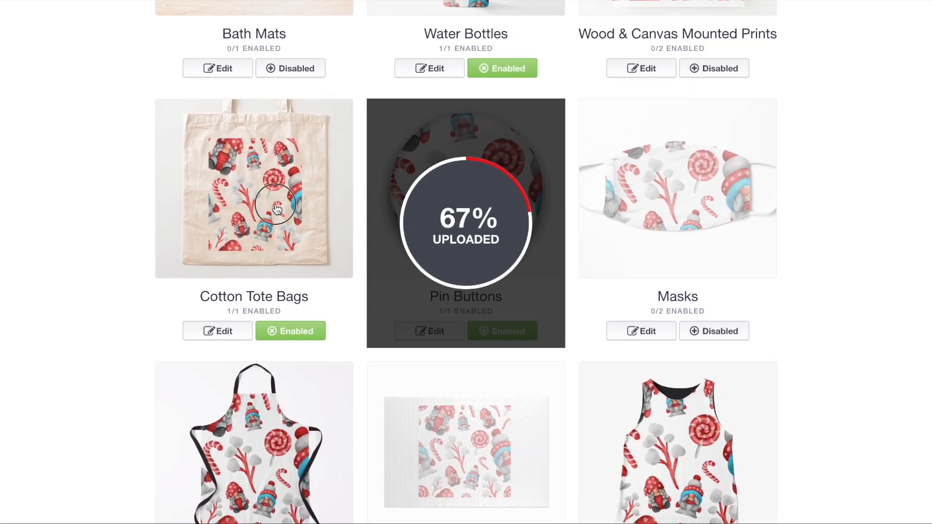
Replace the Cotton Tote Bags image with 1 copy.png from the Spooky folder
{"action": "left_click", "coordinate": [276, 209]}
{"action": "left_click", "coordinate": [644, 270]}
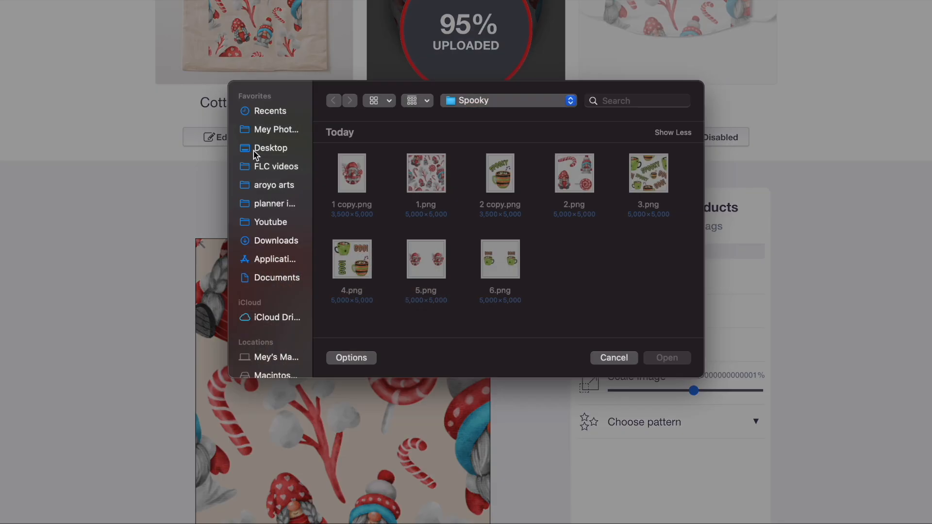
{"action": "double_click", "coordinate": [372, 187]}
Scale the gnome design on Standard Print Clothing to 76% and move it up to the top of the print area
{"action": "scroll", "coordinate": [338, 165], "scroll_direction": "down", "scroll_amount": 10}
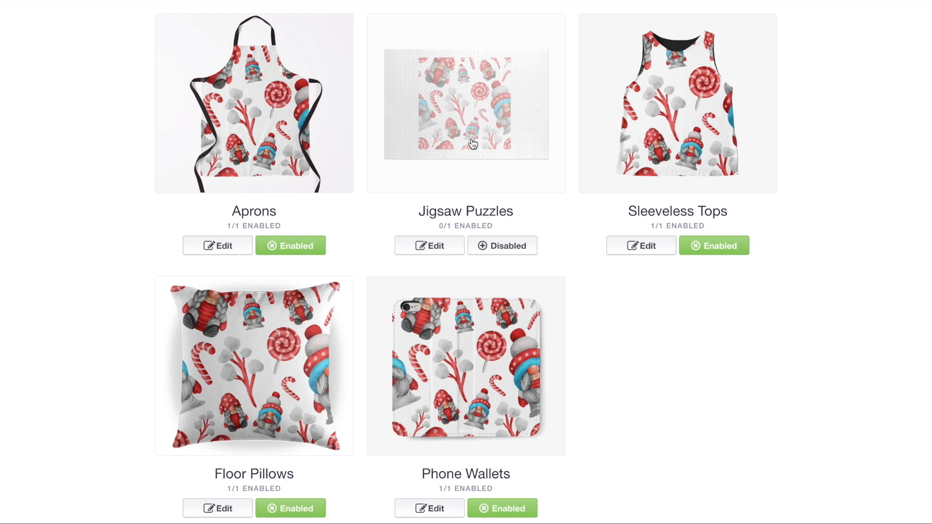
{"action": "scroll", "coordinate": [447, 160], "scroll_direction": "down", "scroll_amount": 5}
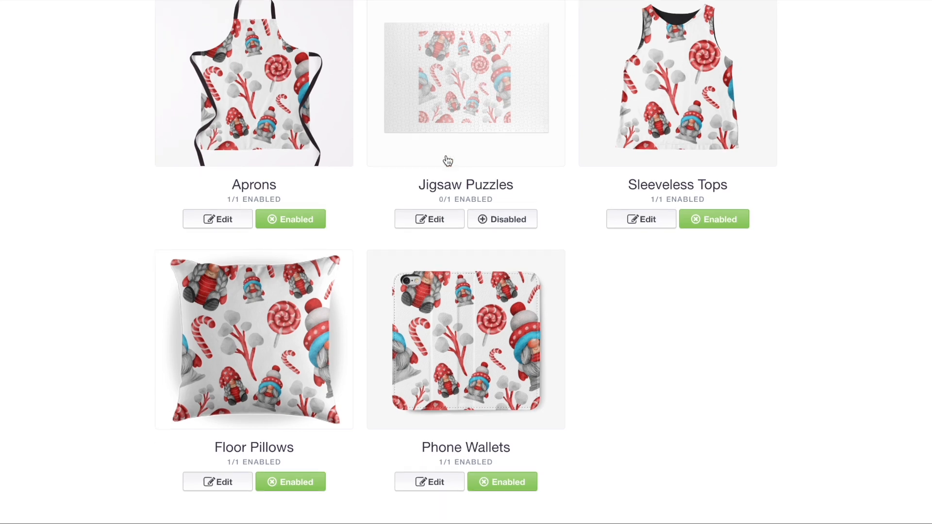
{"action": "scroll", "coordinate": [446, 202], "scroll_direction": "down", "scroll_amount": 10}
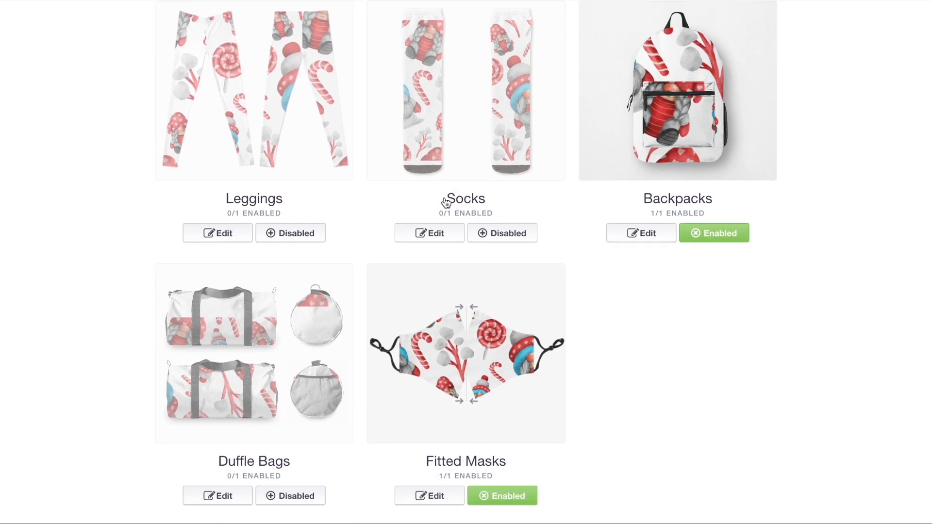
{"action": "scroll", "coordinate": [445, 199], "scroll_direction": "up", "scroll_amount": 15}
{"action": "scroll", "coordinate": [444, 200], "scroll_direction": "up", "scroll_amount": 20}
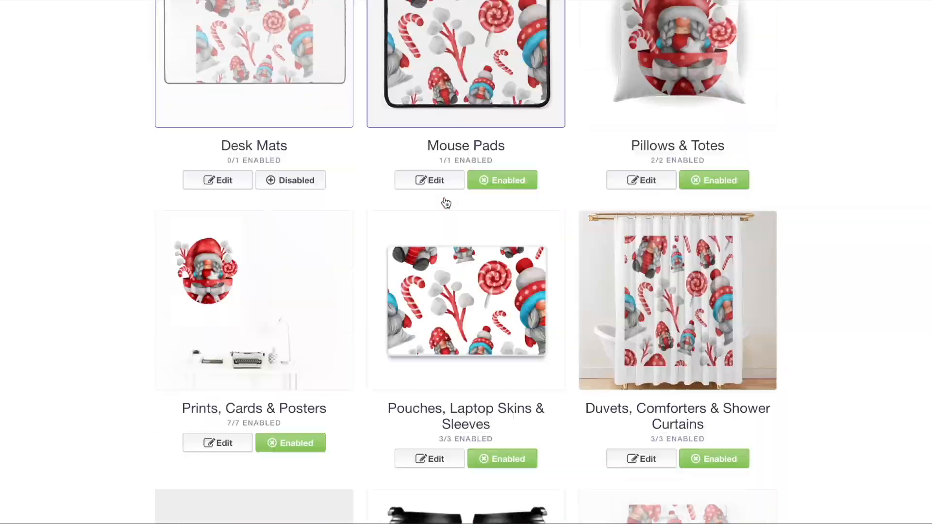
{"action": "scroll", "coordinate": [446, 203], "scroll_direction": "up", "scroll_amount": 6}
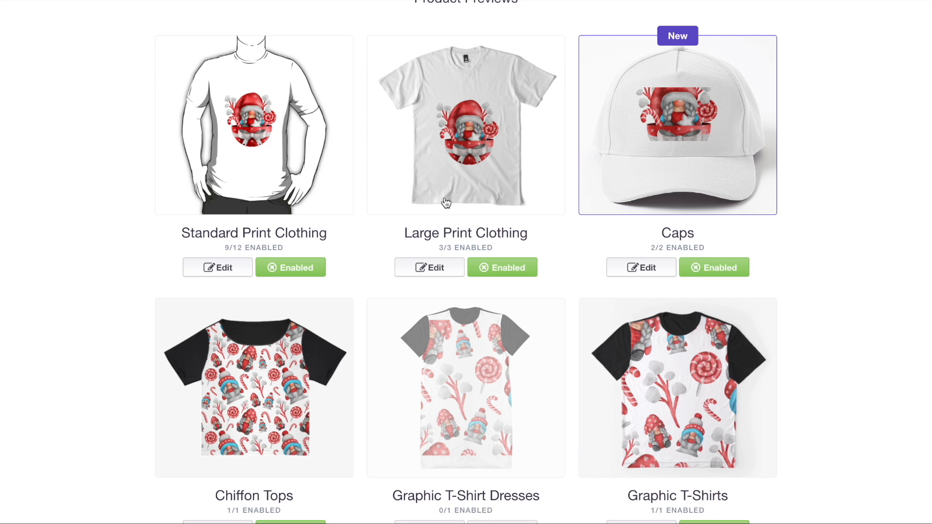
{"action": "left_click", "coordinate": [272, 144]}
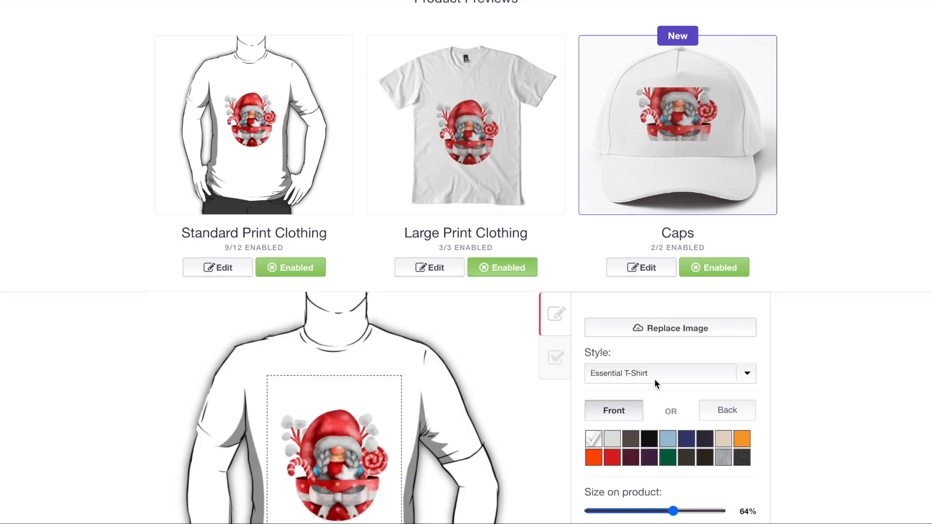
{"action": "scroll", "coordinate": [686, 426], "scroll_direction": "down", "scroll_amount": 2}
{"action": "left_click_drag", "start_coordinate": [672, 365], "coordinate": [690, 365]}
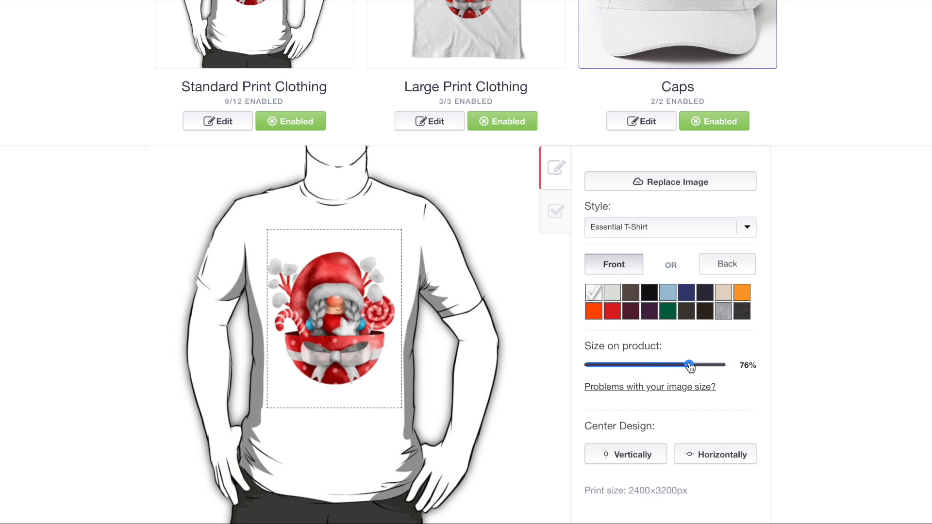
{"action": "left_click_drag", "start_coordinate": [328, 347], "coordinate": [331, 328]}
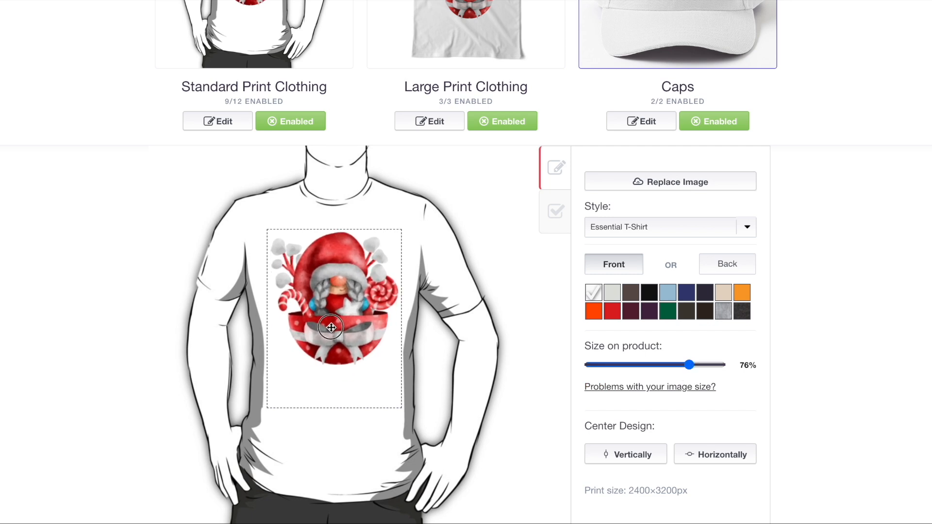
Enable Kids Clothes, Toddler Pullover Hoodie and Kids Pullover Hoodie for Standard Print Clothing
{"action": "left_click", "coordinate": [562, 211]}
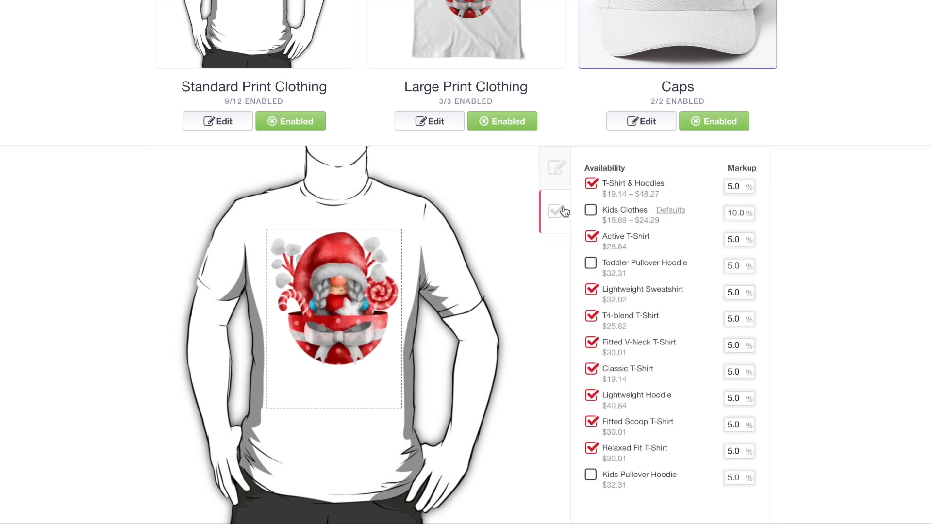
{"action": "left_click", "coordinate": [591, 211]}
{"action": "left_click", "coordinate": [591, 263]}
{"action": "left_click", "coordinate": [591, 474]}
{"action": "left_click", "coordinate": [557, 168]}
Scale the Large Print Clothing image to 92%, place it at the top of the print area and center it horizontally
{"action": "scroll", "coordinate": [510, 272], "scroll_direction": "up", "scroll_amount": 2}
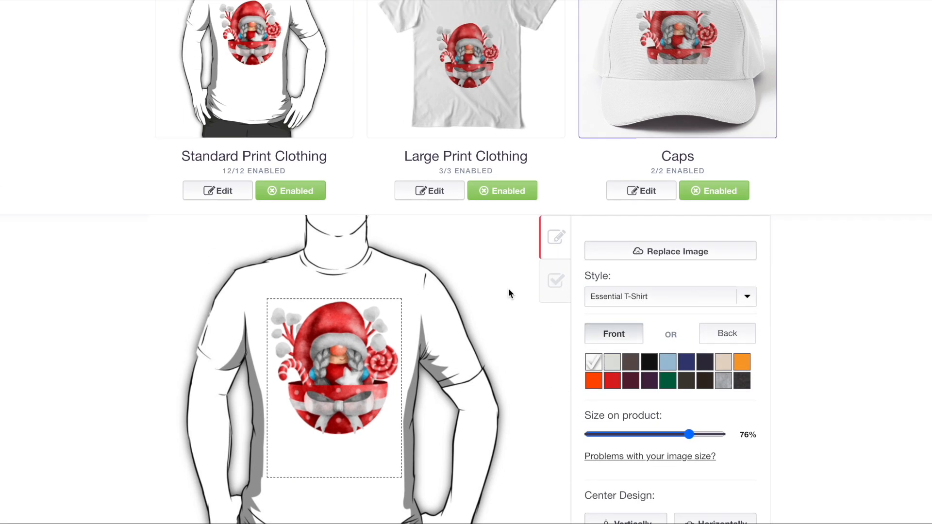
{"action": "scroll", "coordinate": [508, 289], "scroll_direction": "up", "scroll_amount": 3}
{"action": "left_click", "coordinate": [454, 150]}
{"action": "scroll", "coordinate": [485, 218], "scroll_direction": "down", "scroll_amount": 5}
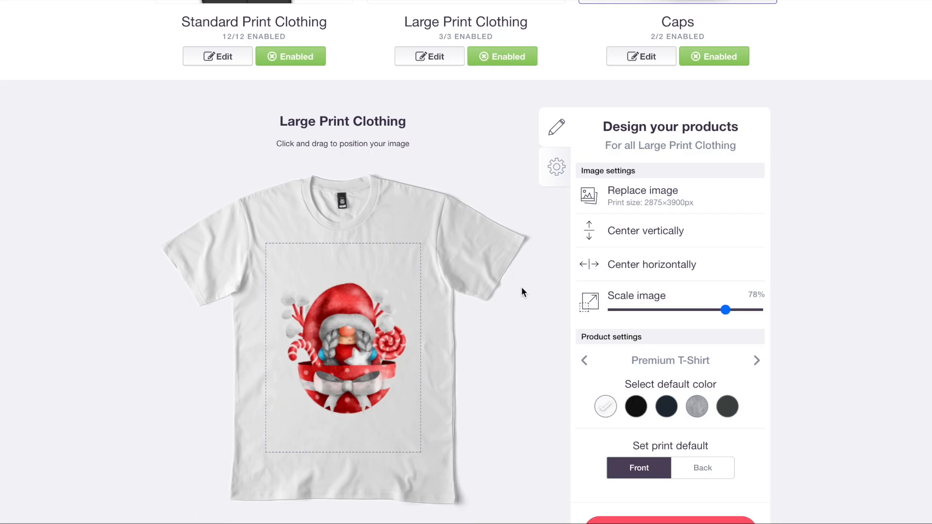
{"action": "left_click_drag", "start_coordinate": [722, 314], "coordinate": [746, 312]}
{"action": "left_click_drag", "start_coordinate": [377, 359], "coordinate": [379, 337]}
{"action": "left_click", "coordinate": [698, 268]}
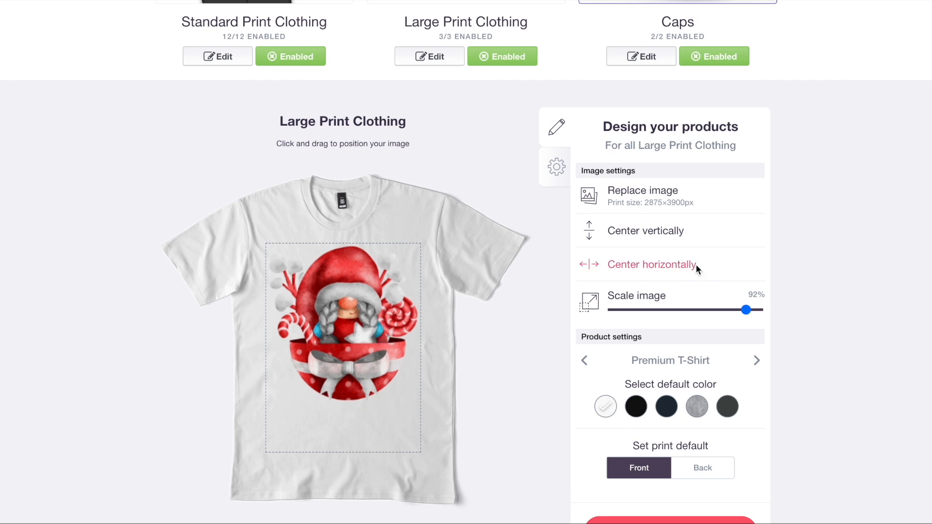
Set black as the default color for the Premium T-Shirt and for the style after the Premium Scoop T-Shirt in Large Print Clothing
{"action": "left_click", "coordinate": [642, 404]}
{"action": "left_click", "coordinate": [757, 362]}
{"action": "left_click", "coordinate": [756, 363]}
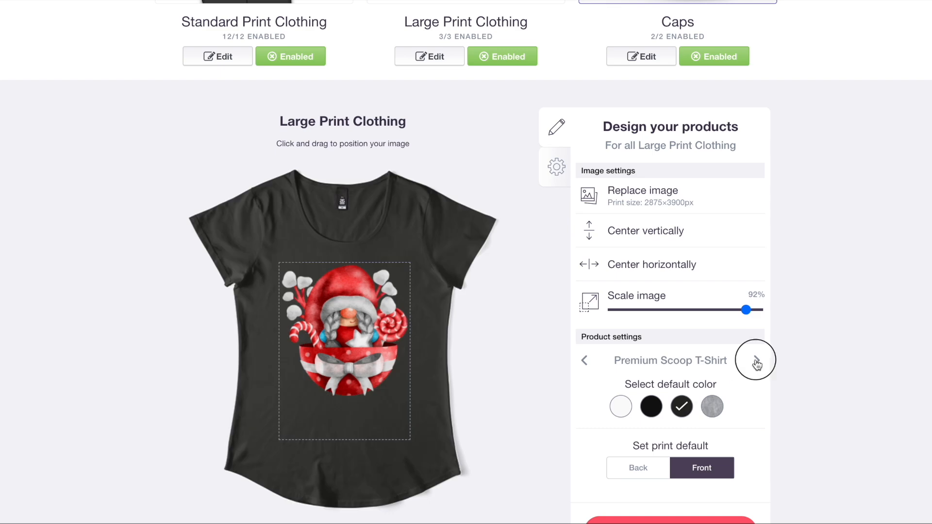
{"action": "left_click", "coordinate": [663, 408]}
{"action": "scroll", "coordinate": [430, 314], "scroll_direction": "up", "scroll_amount": 4}
{"action": "left_click", "coordinate": [454, 117]}
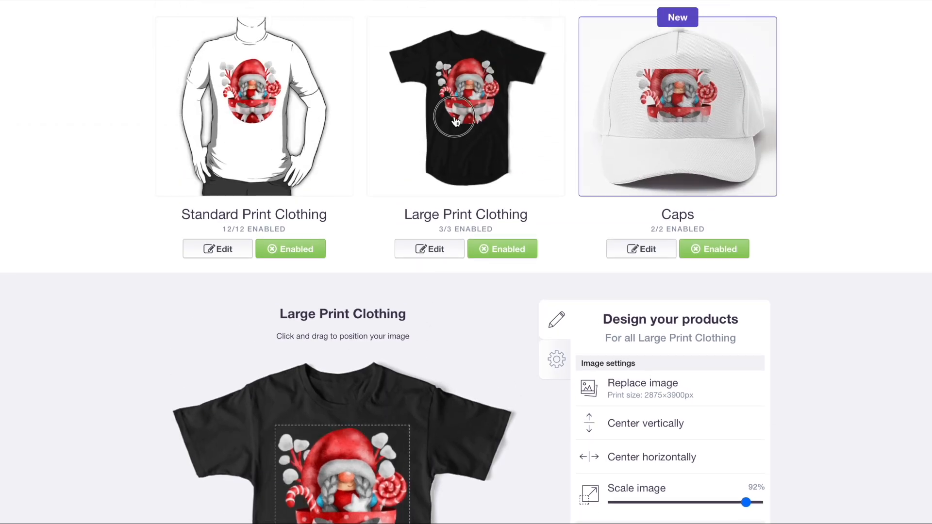
Scale the image on the Caps to 36% so the whole gnome fits the print area
{"action": "left_click", "coordinate": [656, 104]}
{"action": "scroll", "coordinate": [655, 104], "scroll_direction": "down", "scroll_amount": 6}
{"action": "left_click", "coordinate": [665, 199]}
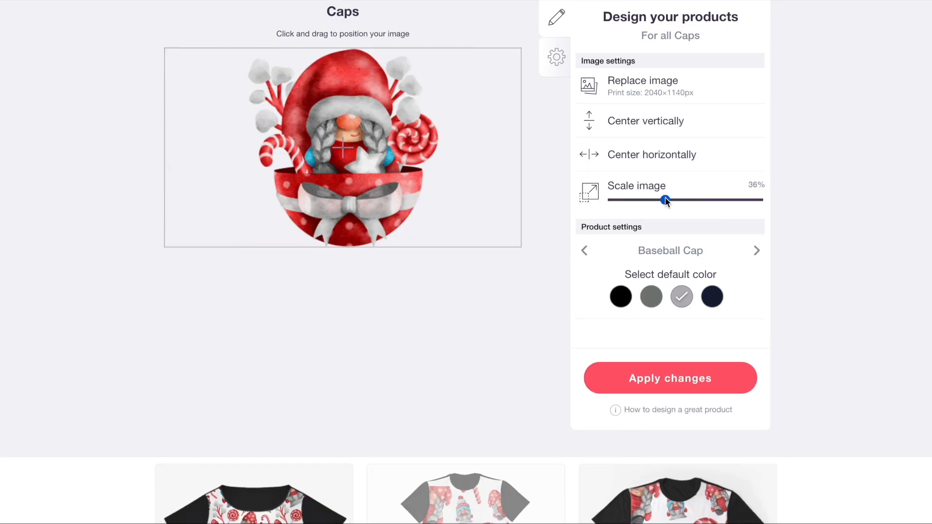
Set black as the default color for both the Baseball Cap and the Dad Hat
{"action": "left_click", "coordinate": [616, 297]}
{"action": "left_click", "coordinate": [756, 250]}
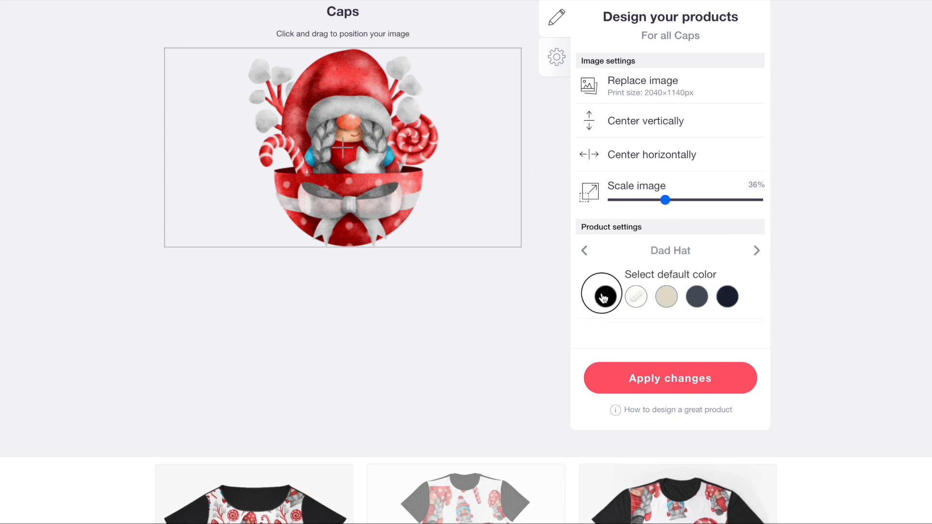
{"action": "left_click", "coordinate": [603, 296]}
Open the Chiffon Tops design and check how its pattern fits the print area
{"action": "scroll", "coordinate": [602, 297], "scroll_direction": "up", "scroll_amount": 5}
{"action": "left_click", "coordinate": [650, 102]}
{"action": "scroll", "coordinate": [366, 159], "scroll_direction": "down", "scroll_amount": 2}
{"action": "left_click", "coordinate": [340, 209]}
{"action": "scroll", "coordinate": [359, 252], "scroll_direction": "down", "scroll_amount": 5}
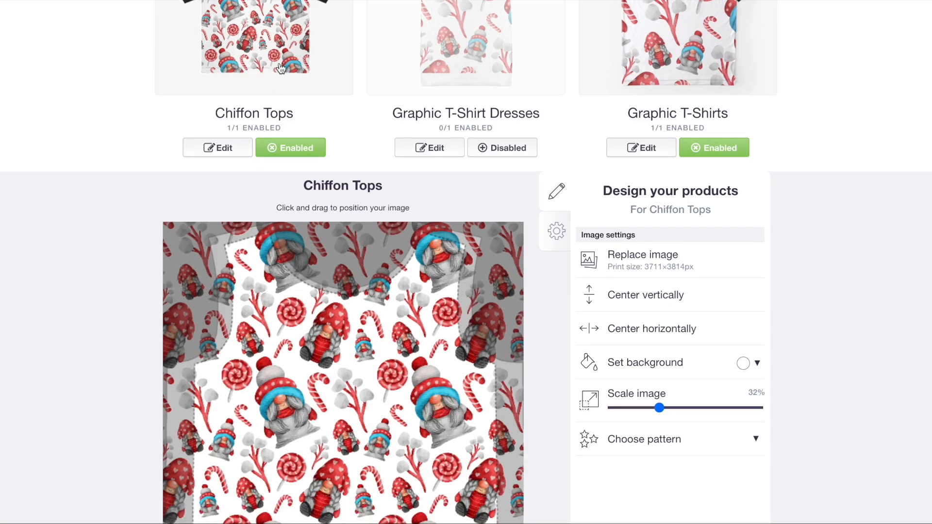
Enable Graphic T-Shirt Dresses and fill them with the image in a regular grid at a reduced scale
{"action": "left_click", "coordinate": [465, 84]}
{"action": "left_click", "coordinate": [493, 151]}
{"action": "scroll", "coordinate": [493, 154], "scroll_direction": "down", "scroll_amount": 4}
{"action": "scroll", "coordinate": [490, 154], "scroll_direction": "down", "scroll_amount": 1}
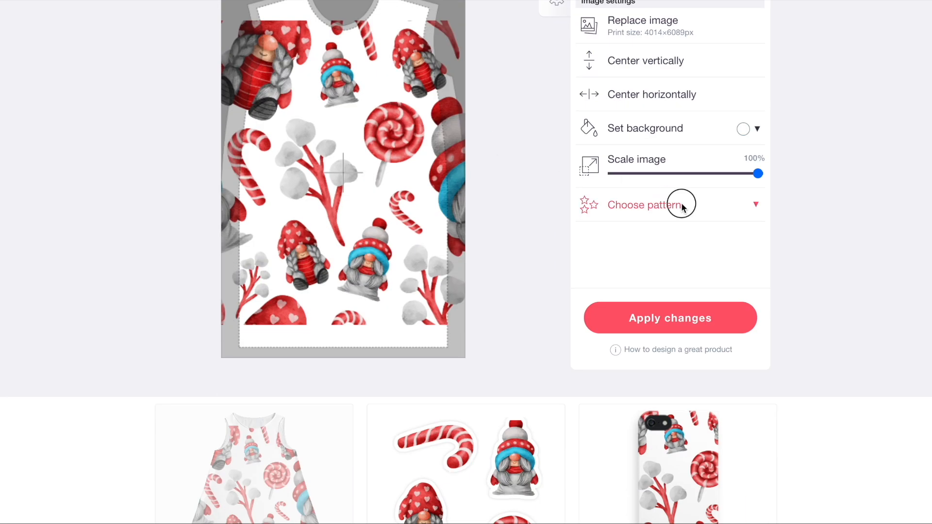
{"action": "left_click", "coordinate": [681, 202]}
{"action": "left_click", "coordinate": [709, 229]}
{"action": "left_click", "coordinate": [704, 173]}
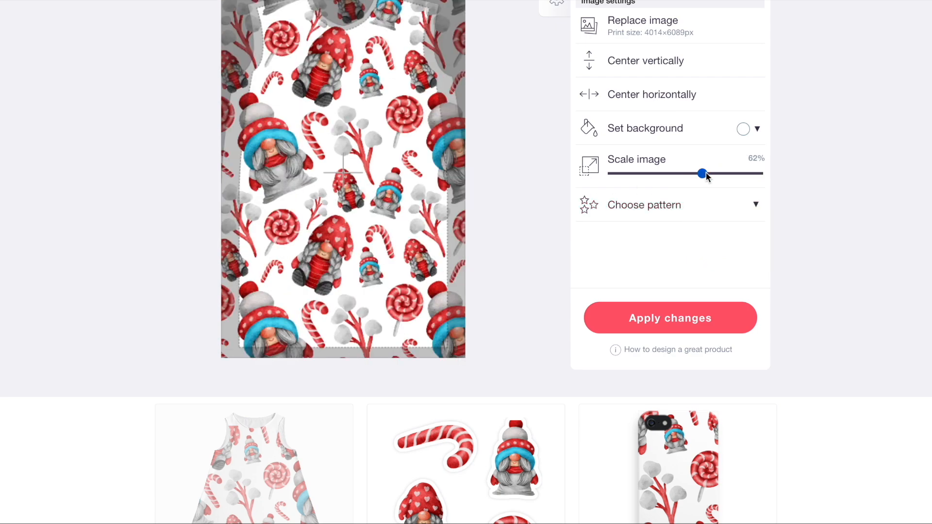
{"action": "left_click_drag", "start_coordinate": [704, 173], "coordinate": [686, 174]}
{"action": "scroll", "coordinate": [537, 174], "scroll_direction": "up", "scroll_amount": 9}
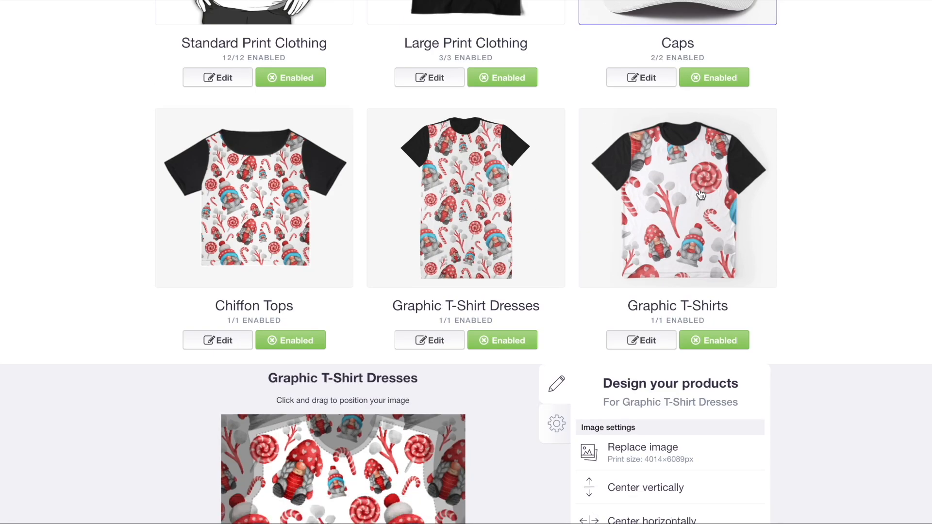
Repeat the image on the Graphic T-Shirts in a regular grid pattern
{"action": "left_click", "coordinate": [700, 194]}
{"action": "scroll", "coordinate": [699, 194], "scroll_direction": "down", "scroll_amount": 7}
{"action": "left_click", "coordinate": [669, 314]}
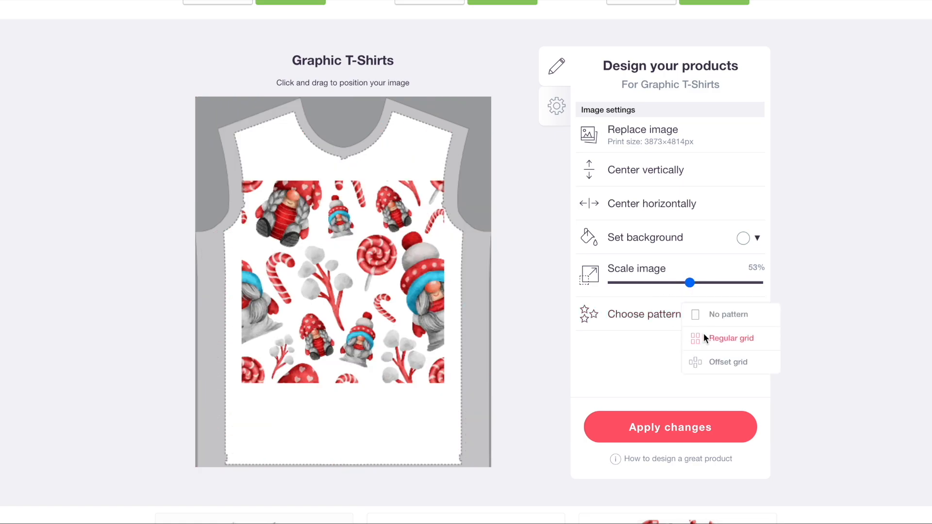
{"action": "left_click", "coordinate": [703, 333]}
Enable A-Line Dresses and repeat their image in a regular grid pattern
{"action": "scroll", "coordinate": [340, 218], "scroll_direction": "up", "scroll_amount": 5}
{"action": "scroll", "coordinate": [321, 200], "scroll_direction": "down", "scroll_amount": 1}
{"action": "scroll", "coordinate": [321, 199], "scroll_direction": "up", "scroll_amount": 6}
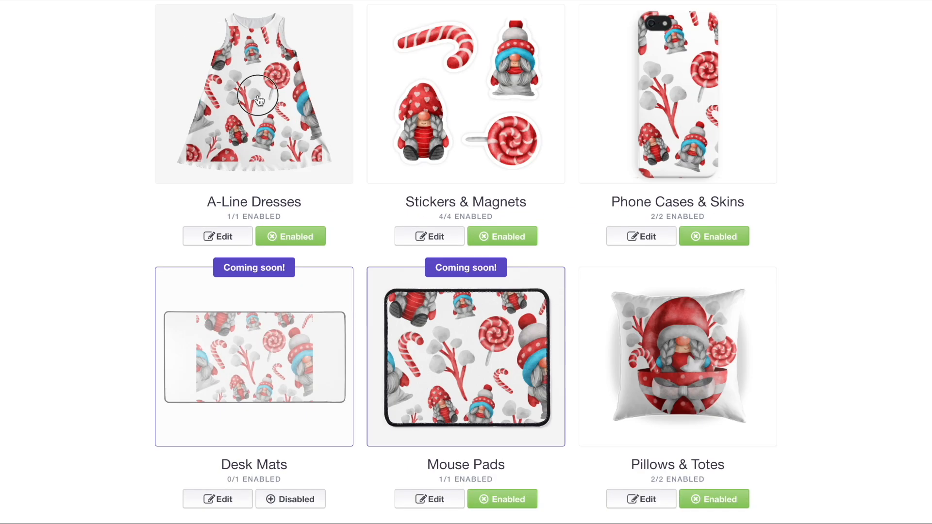
{"action": "left_click", "coordinate": [257, 94]}
{"action": "scroll", "coordinate": [258, 94], "scroll_direction": "down", "scroll_amount": 4}
{"action": "left_click", "coordinate": [667, 335]}
{"action": "left_click", "coordinate": [711, 358]}
{"action": "left_click", "coordinate": [814, 295]}
Set the background color of the A-Line Dresses to black
{"action": "left_click", "coordinate": [742, 260]}
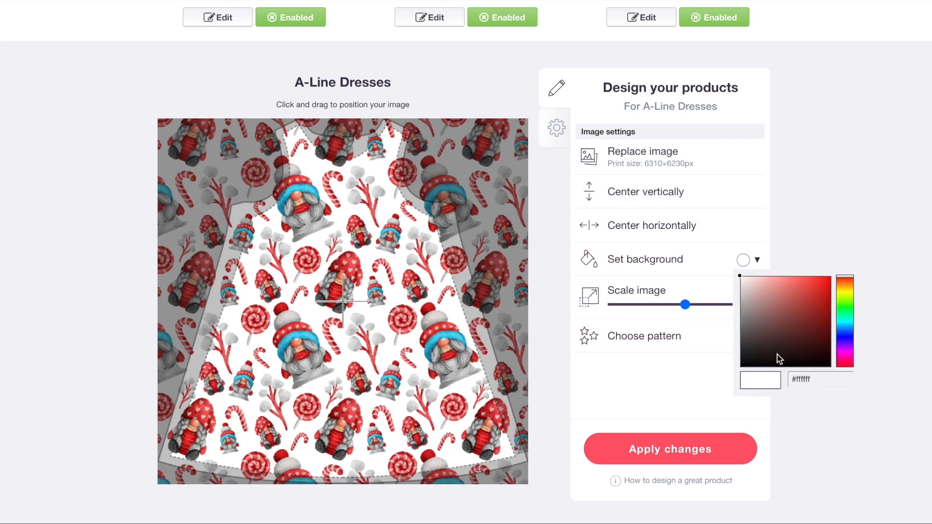
{"action": "left_click", "coordinate": [742, 365]}
{"action": "left_click", "coordinate": [713, 391]}
{"action": "scroll", "coordinate": [423, 276], "scroll_direction": "up", "scroll_amount": 8}
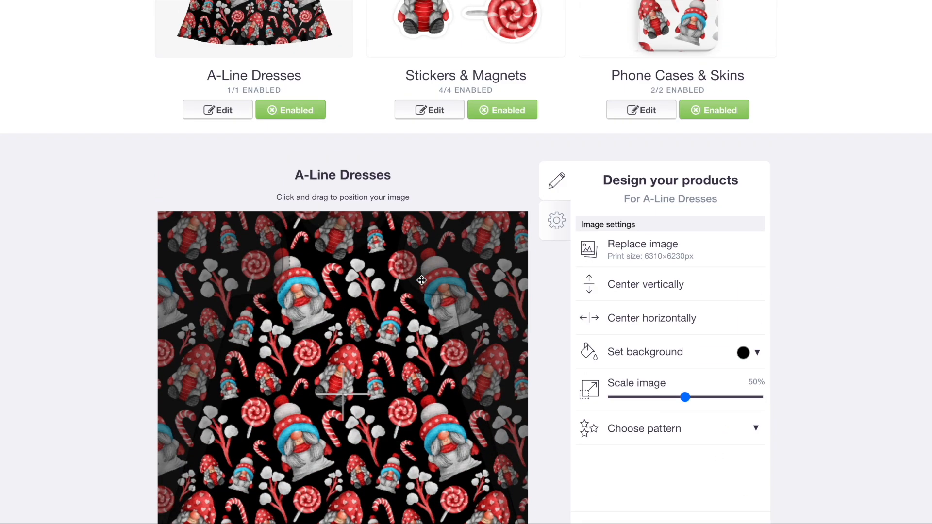
Open the Stickers & Magnets design and check its layout
{"action": "left_click", "coordinate": [289, 262]}
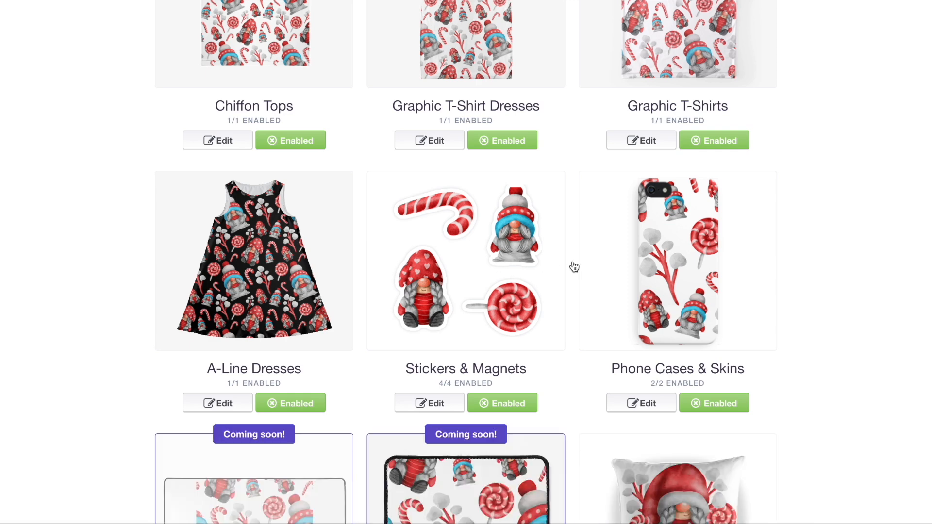
{"action": "left_click", "coordinate": [496, 251]}
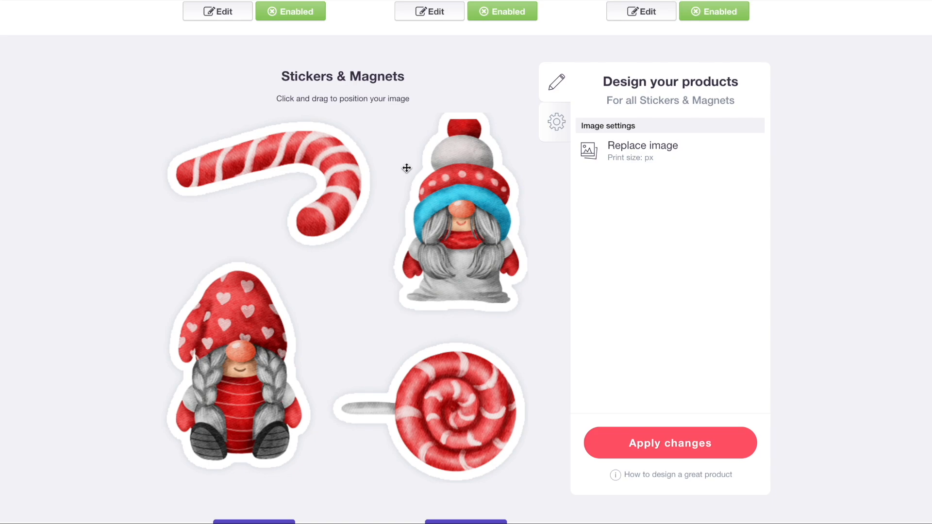
{"action": "scroll", "coordinate": [406, 168], "scroll_direction": "up", "scroll_amount": 7}
Scale the Phone Cases & Skins image to 16% and repeat it in a regular grid
{"action": "left_click", "coordinate": [652, 168]}
{"action": "left_click_drag", "start_coordinate": [668, 258], "coordinate": [636, 258]}
{"action": "left_click", "coordinate": [658, 284]}
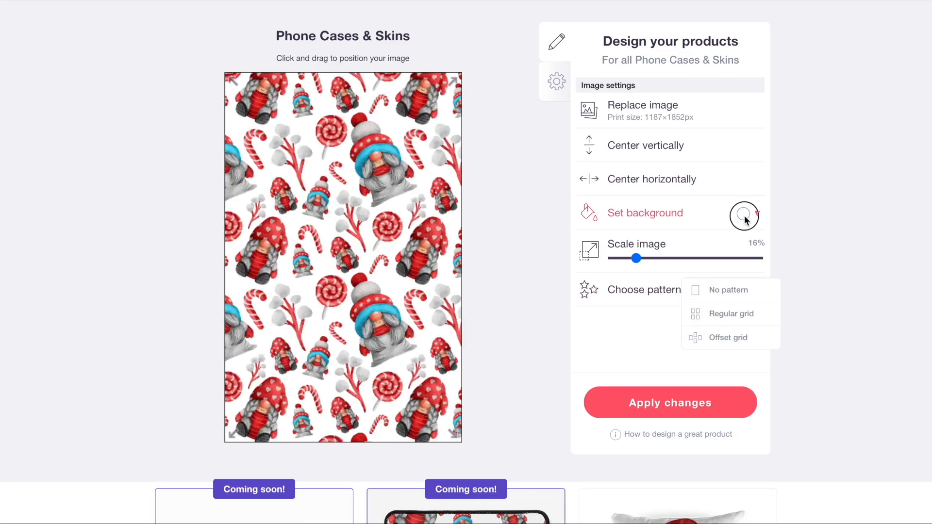
Set the background color of the Phone Cases & Skins to black
{"action": "left_click", "coordinate": [744, 215]}
{"action": "left_click_drag", "start_coordinate": [802, 284], "coordinate": [738, 335]}
{"action": "scroll", "coordinate": [671, 372], "scroll_direction": "up", "scroll_amount": 7}
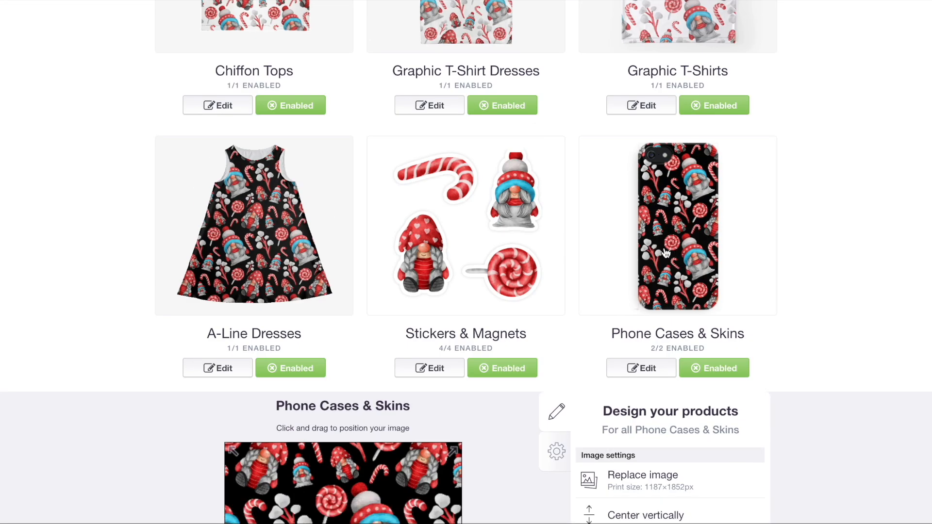
Enable Desk Mats and fill them with the image at 55% scale in a regular grid
{"action": "scroll", "coordinate": [308, 235], "scroll_direction": "down", "scroll_amount": 8}
{"action": "left_click", "coordinate": [301, 234]}
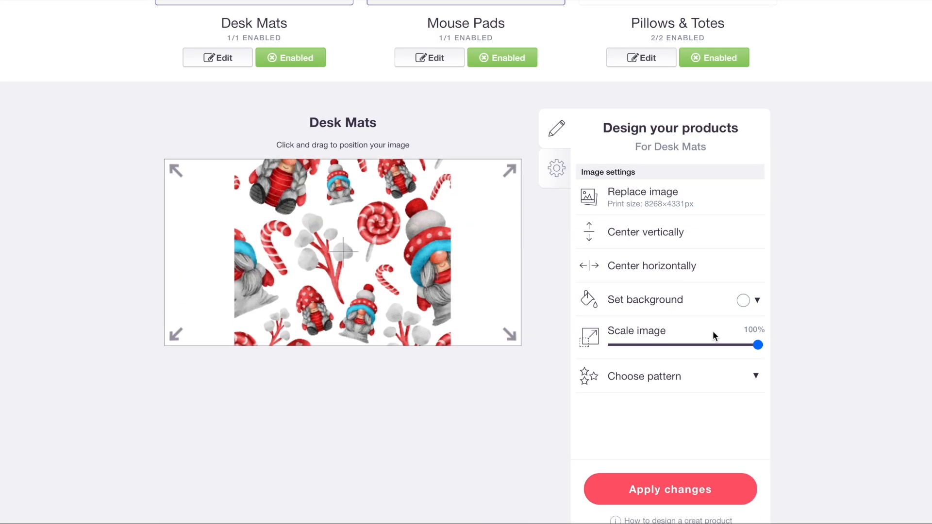
{"action": "left_click", "coordinate": [693, 345]}
{"action": "left_click", "coordinate": [702, 376]}
{"action": "left_click", "coordinate": [717, 399]}
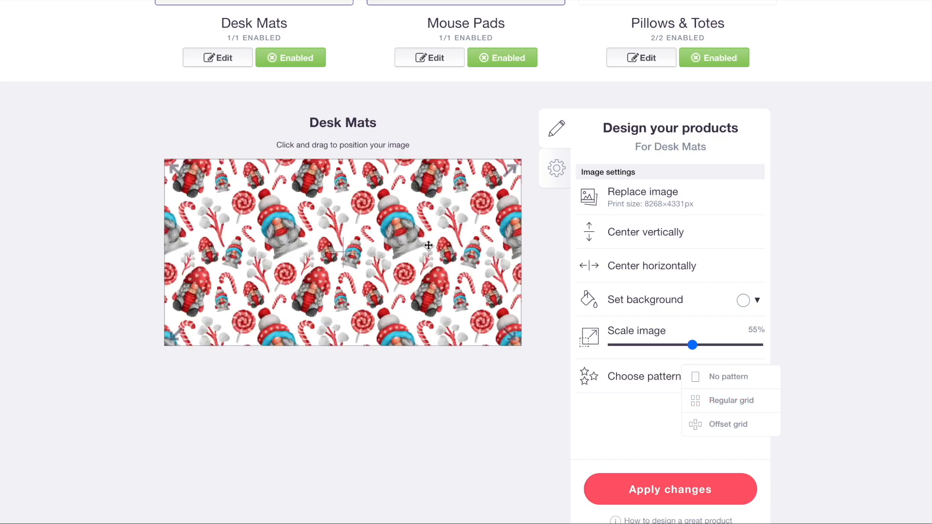
Scale the Mouse Pads image to 21% and repeat it in a regular grid
{"action": "scroll", "coordinate": [454, 263], "scroll_direction": "up", "scroll_amount": 5}
{"action": "left_click", "coordinate": [430, 320]}
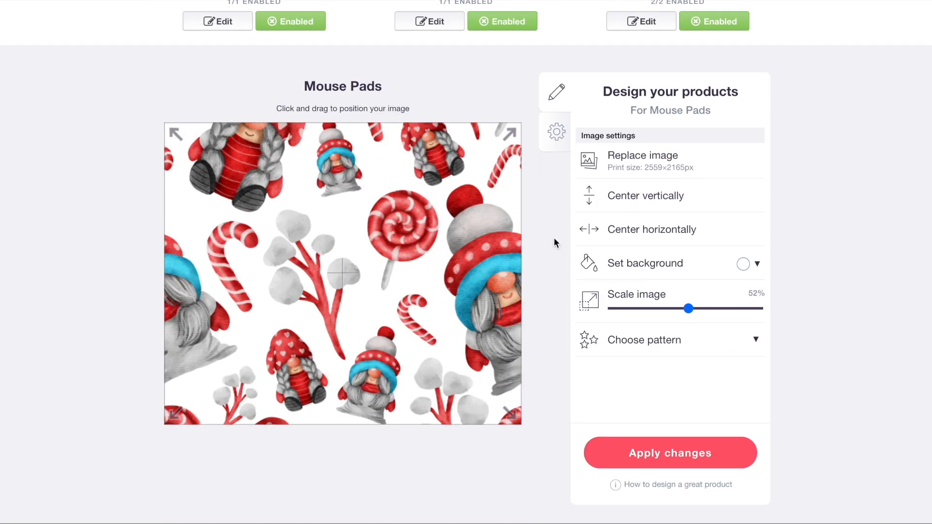
{"action": "left_click", "coordinate": [645, 308]}
{"action": "left_click", "coordinate": [648, 340]}
{"action": "left_click", "coordinate": [709, 364]}
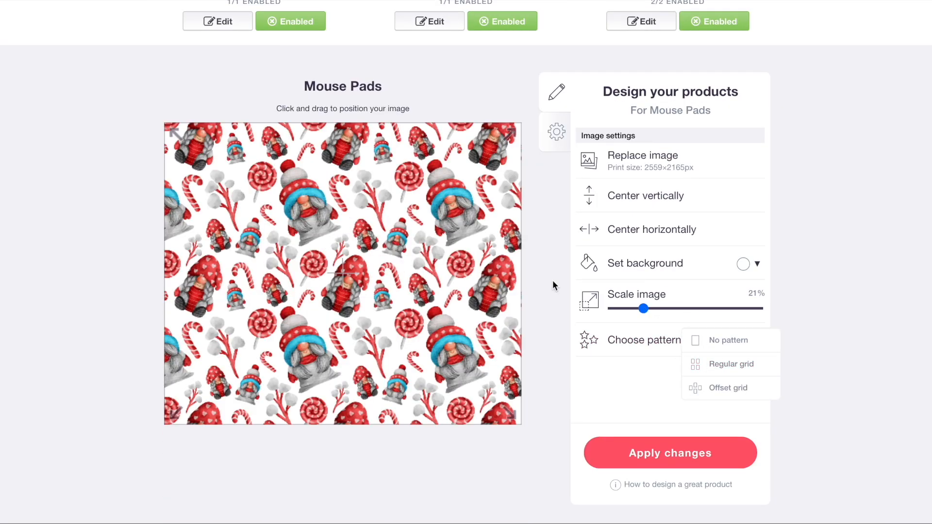
Move the Pillows & Totes image toward the lower-left corner of its print area and set the background to black
{"action": "scroll", "coordinate": [215, 86], "scroll_direction": "up", "scroll_amount": 5}
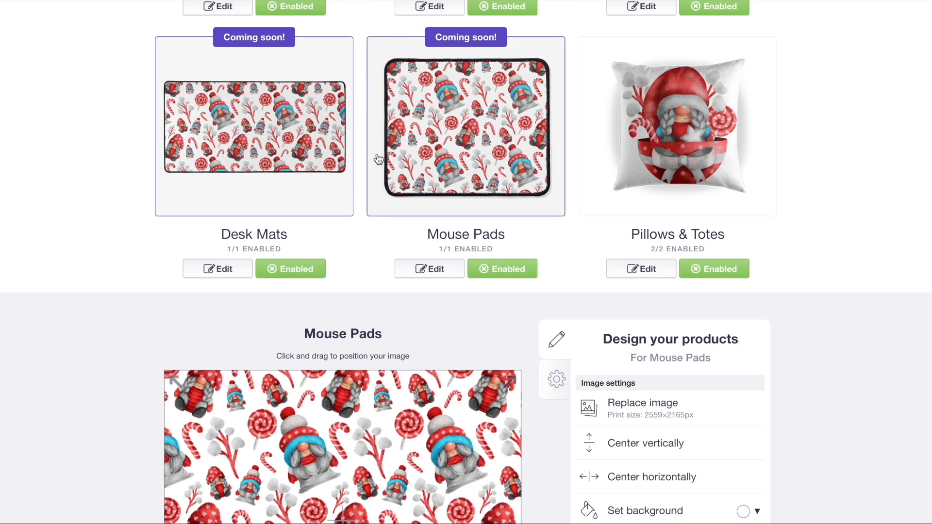
{"action": "left_click", "coordinate": [641, 269]}
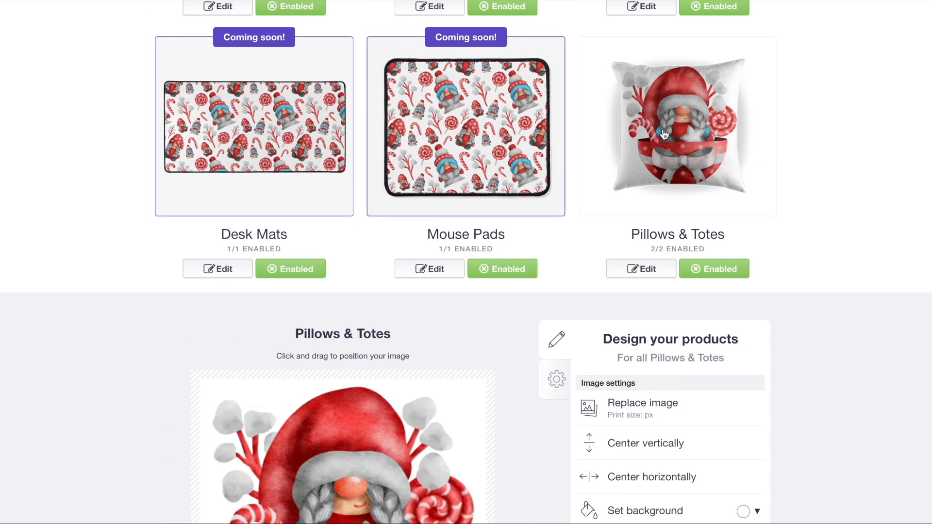
{"action": "scroll", "coordinate": [544, 167], "scroll_direction": "up", "scroll_amount": 2}
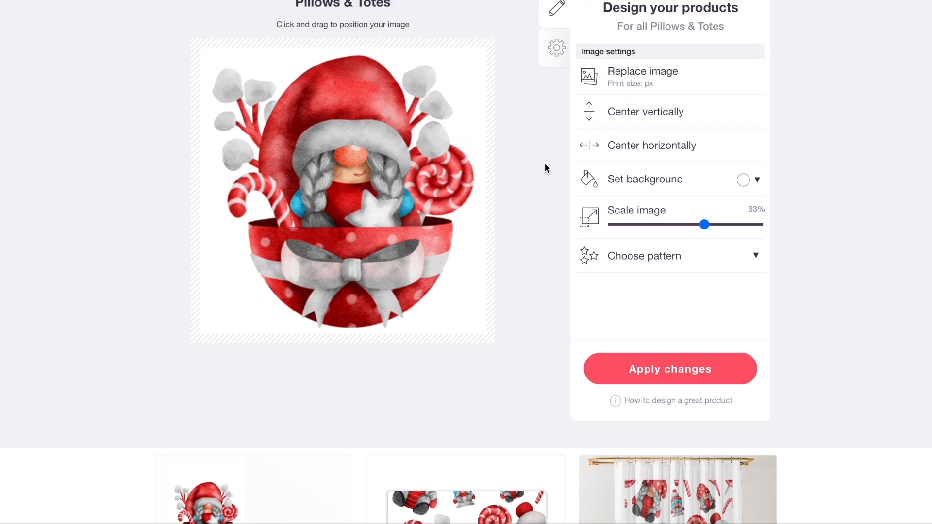
{"action": "left_click_drag", "start_coordinate": [362, 207], "coordinate": [317, 262]}
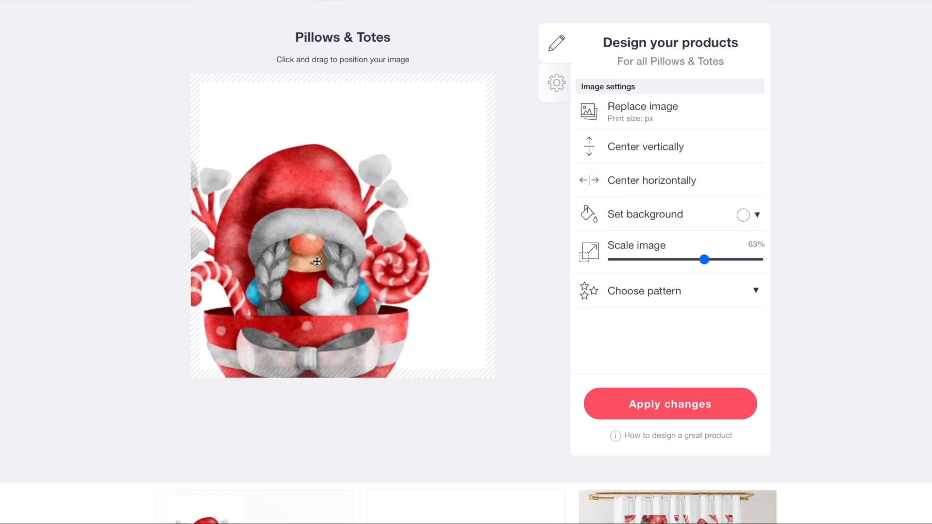
{"action": "left_click", "coordinate": [741, 215]}
{"action": "left_click_drag", "start_coordinate": [787, 279], "coordinate": [716, 354]}
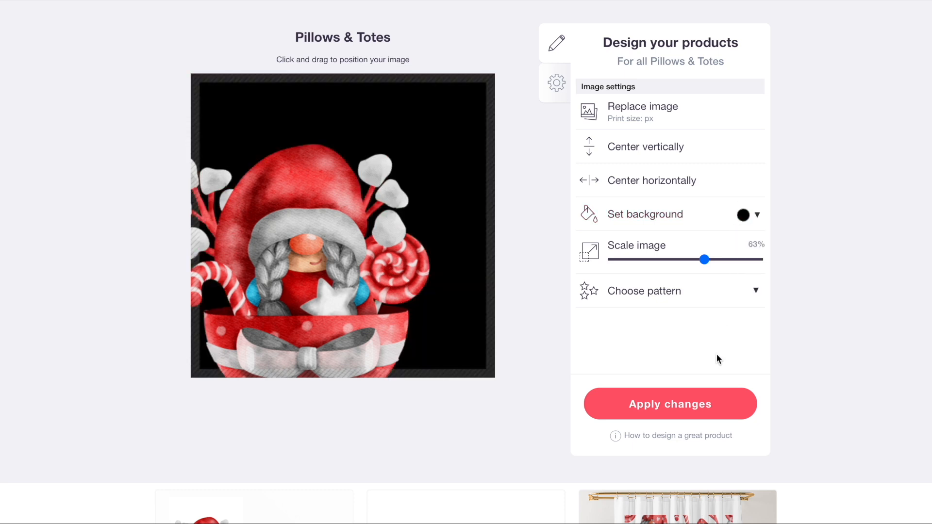
Enlarge the Pillows & Totes image to 86% and reposition it so the gnome sits against the left edge of the print area
{"action": "left_click_drag", "start_coordinate": [705, 268], "coordinate": [728, 263]}
{"action": "left_click_drag", "start_coordinate": [392, 279], "coordinate": [372, 273]}
{"action": "left_click_drag", "start_coordinate": [372, 284], "coordinate": [378, 284]}
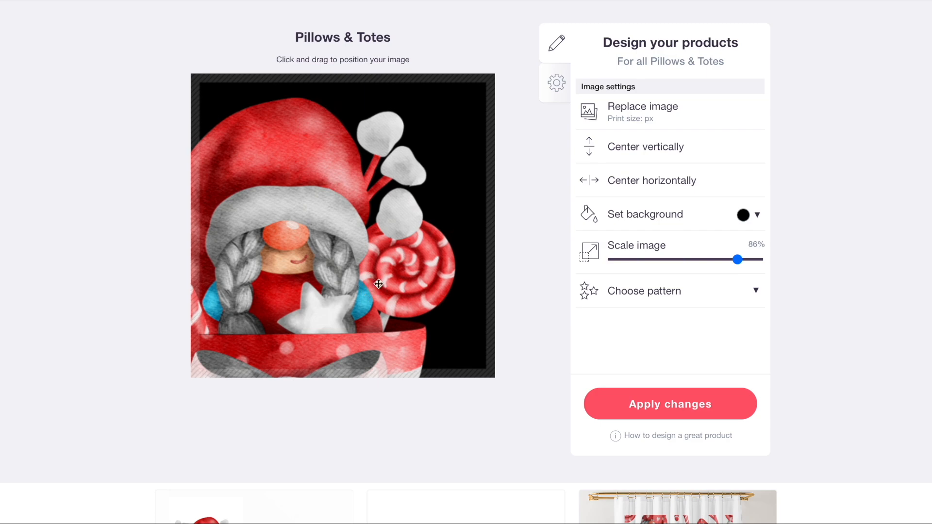
{"action": "scroll", "coordinate": [533, 317], "scroll_direction": "up", "scroll_amount": 9}
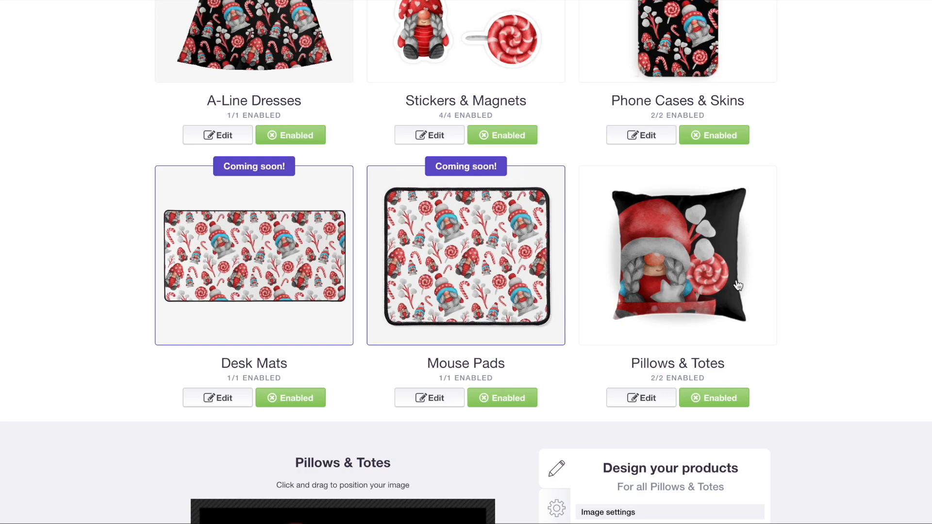
{"action": "scroll", "coordinate": [734, 294], "scroll_direction": "down", "scroll_amount": 7}
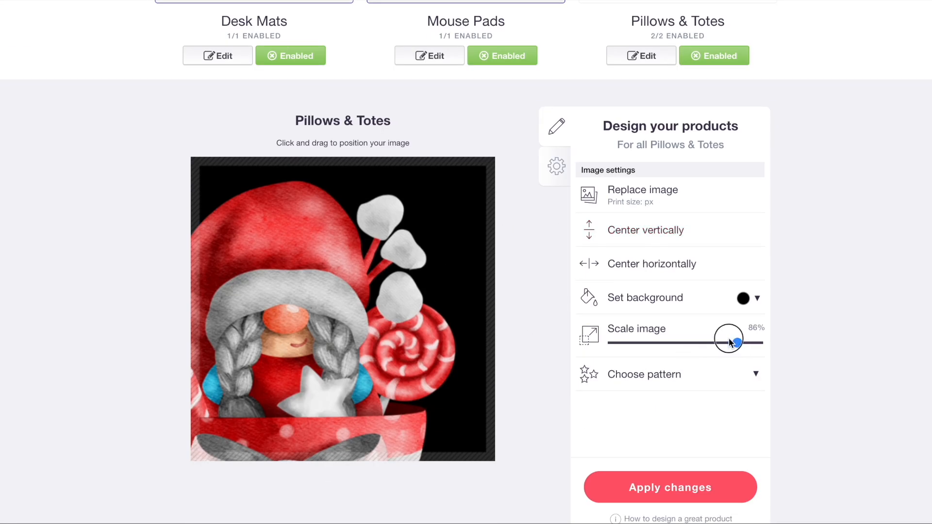
Reduce the Pillows & Totes image to 75% and nudge it slightly up and left
{"action": "left_click_drag", "start_coordinate": [735, 343], "coordinate": [722, 342]}
{"action": "left_click_drag", "start_coordinate": [367, 330], "coordinate": [363, 322]}
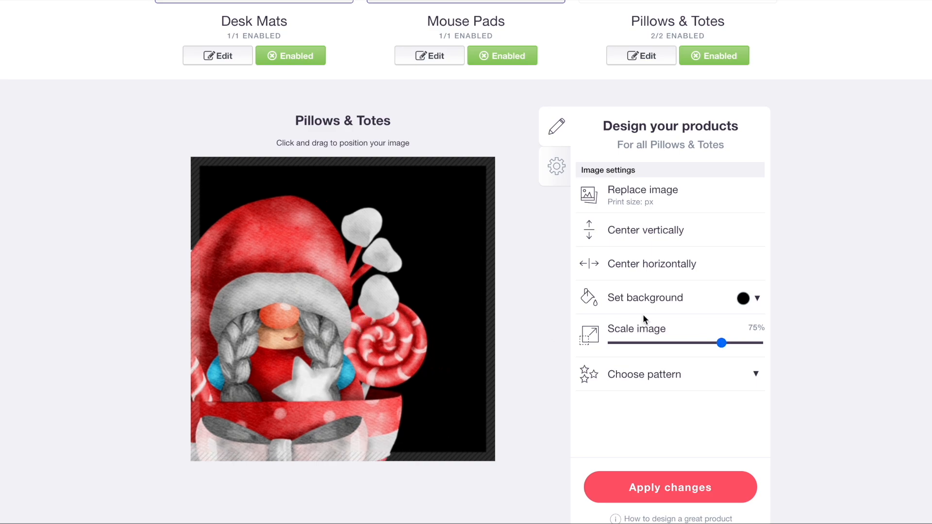
{"action": "scroll", "coordinate": [555, 286], "scroll_direction": "up", "scroll_amount": 8}
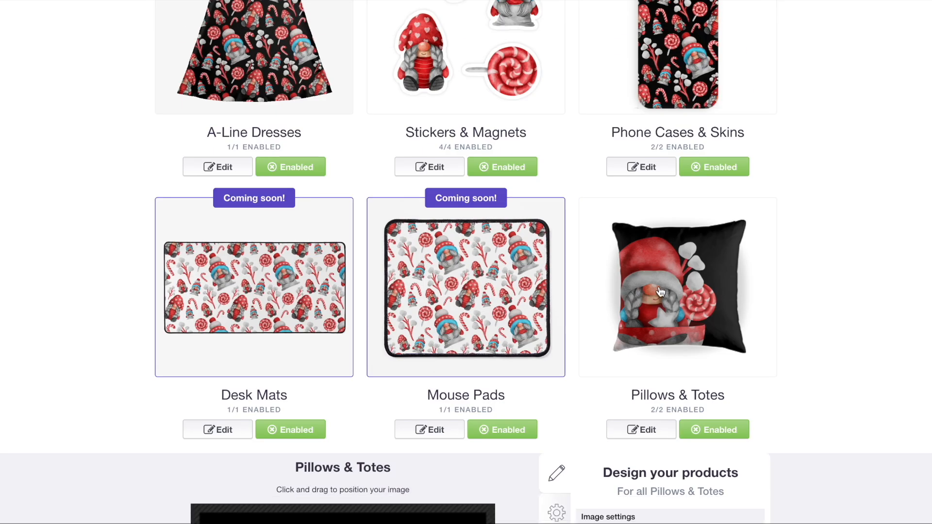
Scale the Pouches, Laptop Skins & Sleeves image to 39% and repeat it in a regular grid
{"action": "scroll", "coordinate": [409, 179], "scroll_direction": "down", "scroll_amount": 6}
{"action": "scroll", "coordinate": [237, 232], "scroll_direction": "down", "scroll_amount": 7}
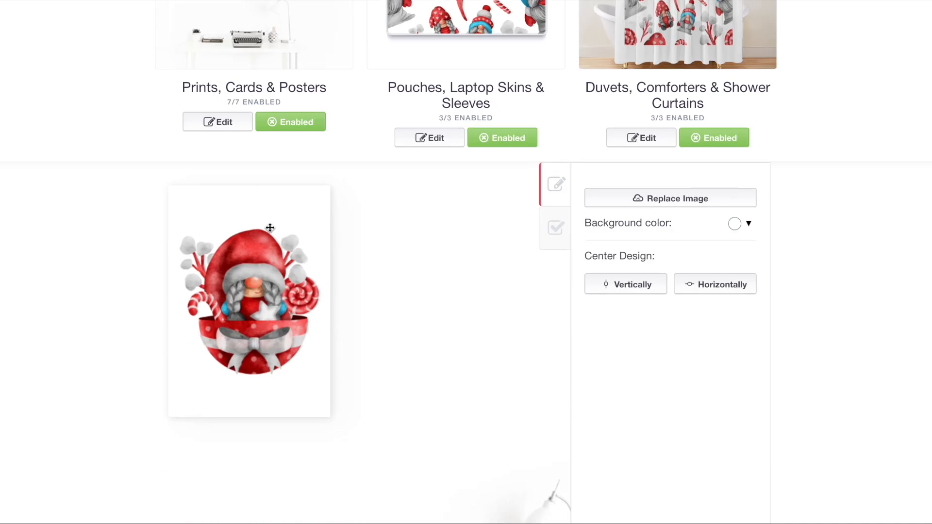
{"action": "scroll", "coordinate": [340, 266], "scroll_direction": "up", "scroll_amount": 3}
{"action": "left_click", "coordinate": [482, 161]}
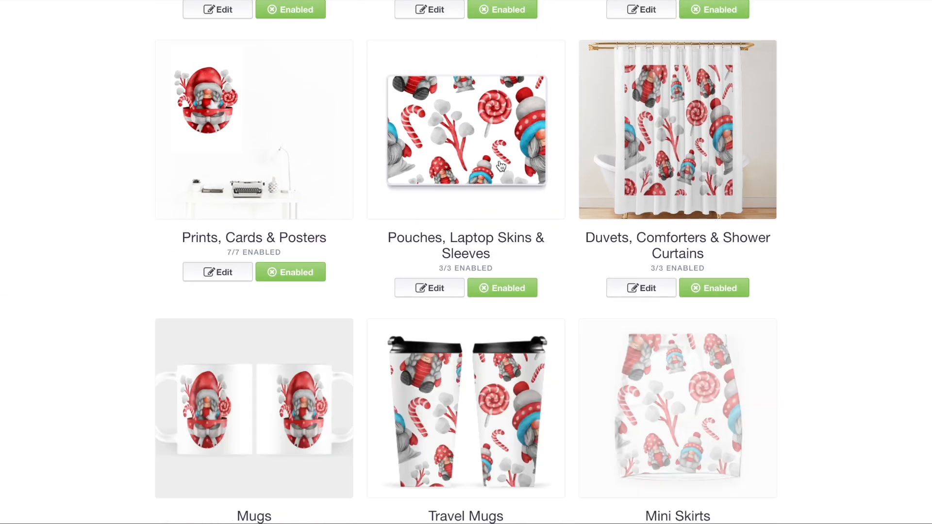
{"action": "scroll", "coordinate": [482, 161], "scroll_direction": "down", "scroll_amount": 8}
{"action": "left_click", "coordinate": [670, 228]}
{"action": "left_click", "coordinate": [666, 258]}
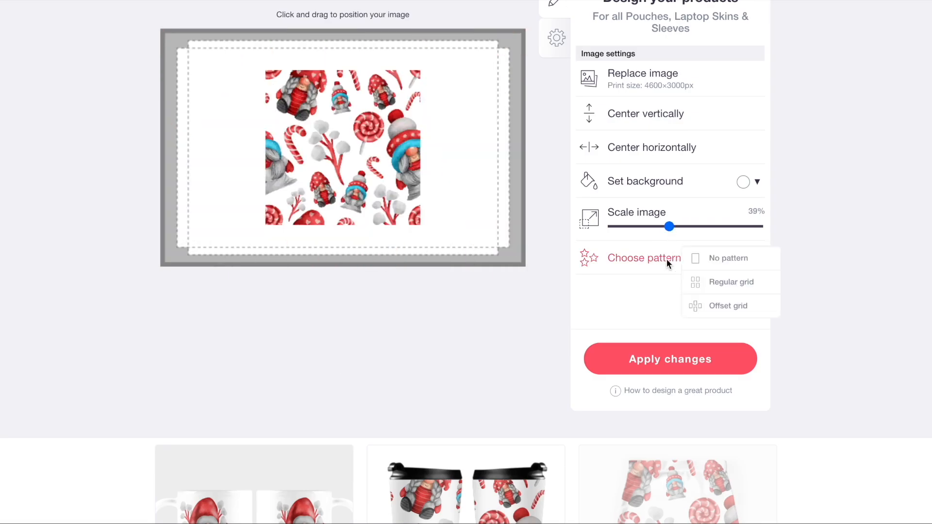
{"action": "left_click", "coordinate": [718, 286]}
Set the background color of the Prints, Cards & Posters to black
{"action": "scroll", "coordinate": [426, 275], "scroll_direction": "up", "scroll_amount": 6}
{"action": "left_click", "coordinate": [222, 81]}
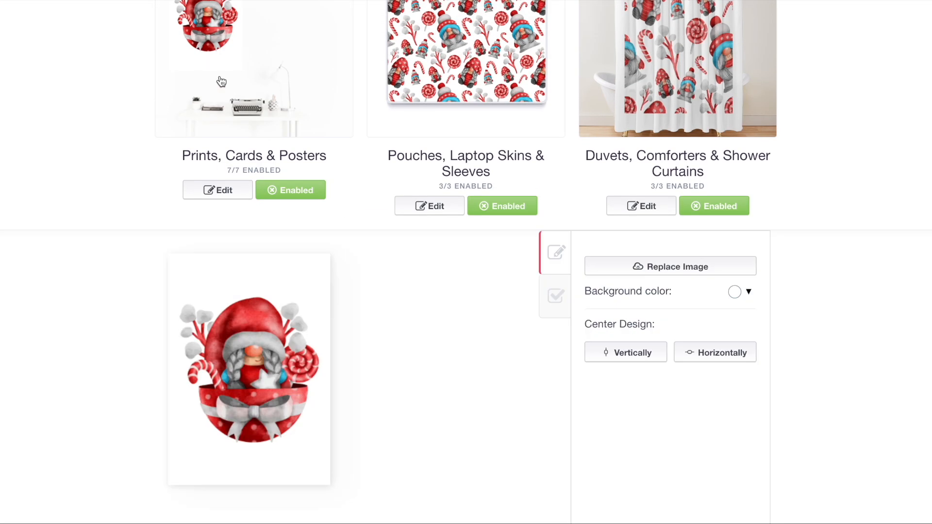
{"action": "left_click", "coordinate": [735, 293]}
{"action": "left_click_drag", "start_coordinate": [794, 369], "coordinate": [726, 406]}
Scale the Duvets, Comforters & Shower Curtains image to 46% and repeat it in a regular grid
{"action": "scroll", "coordinate": [328, 192], "scroll_direction": "up", "scroll_amount": 3}
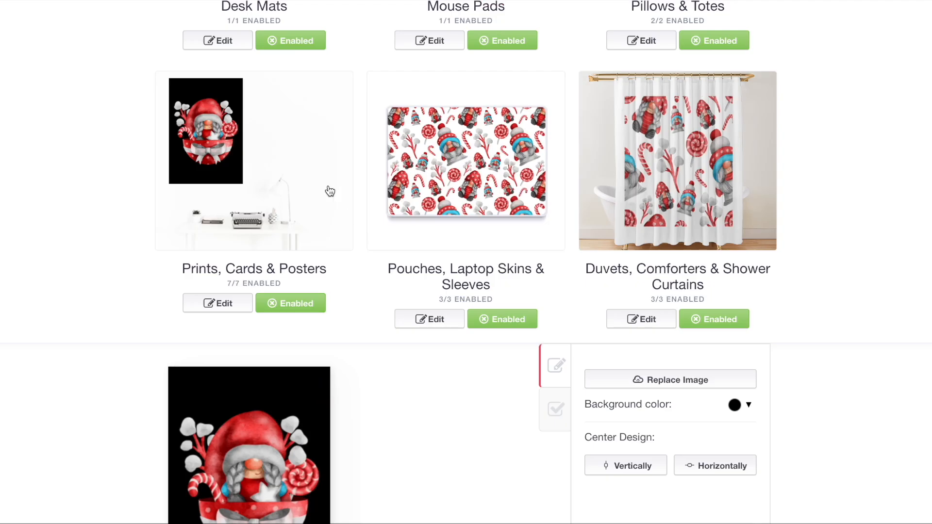
{"action": "left_click", "coordinate": [666, 181]}
{"action": "scroll", "coordinate": [674, 176], "scroll_direction": "down", "scroll_amount": 8}
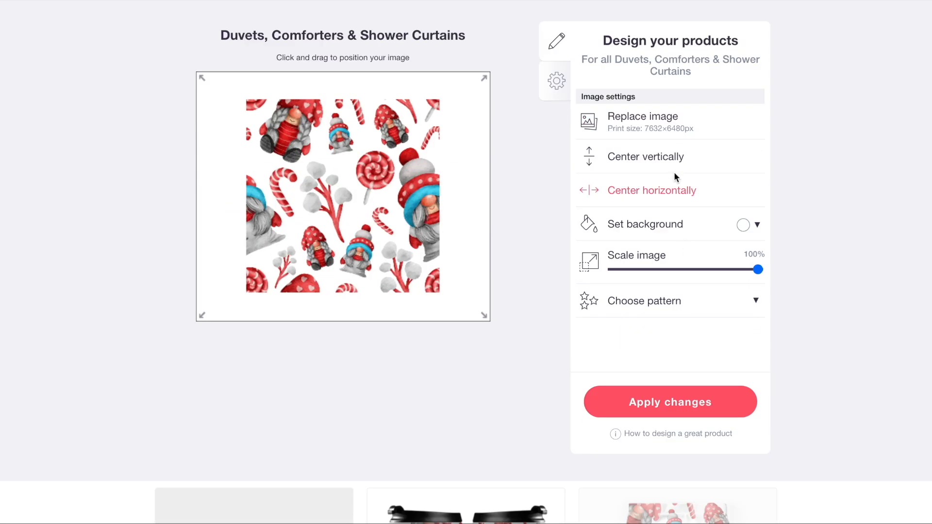
{"action": "left_click", "coordinate": [679, 270]}
{"action": "left_click", "coordinate": [671, 303]}
{"action": "left_click", "coordinate": [732, 323]}
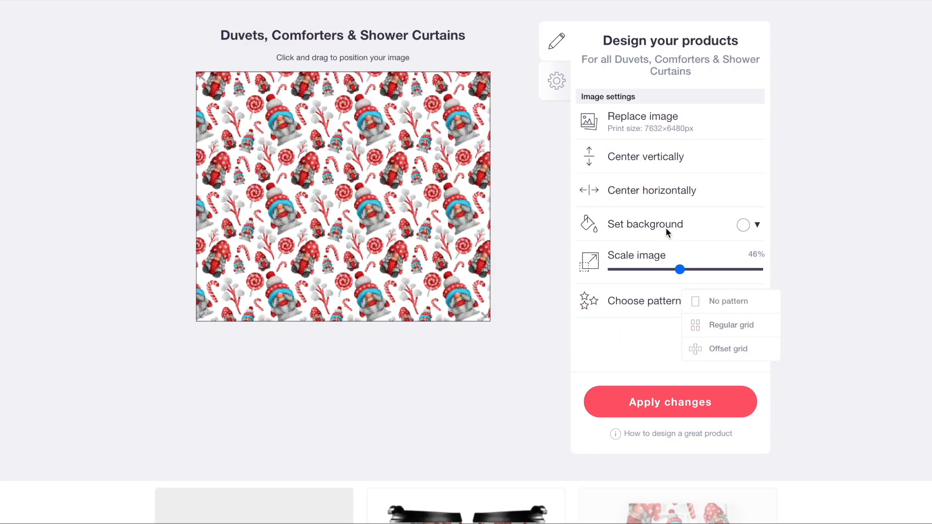
Reduce the Mugs image to 47% and center it vertically
{"action": "scroll", "coordinate": [655, 218], "scroll_direction": "up", "scroll_amount": 5}
{"action": "left_click", "coordinate": [648, 211]}
{"action": "scroll", "coordinate": [299, 269], "scroll_direction": "down", "scroll_amount": 4}
{"action": "left_click", "coordinate": [299, 269]}
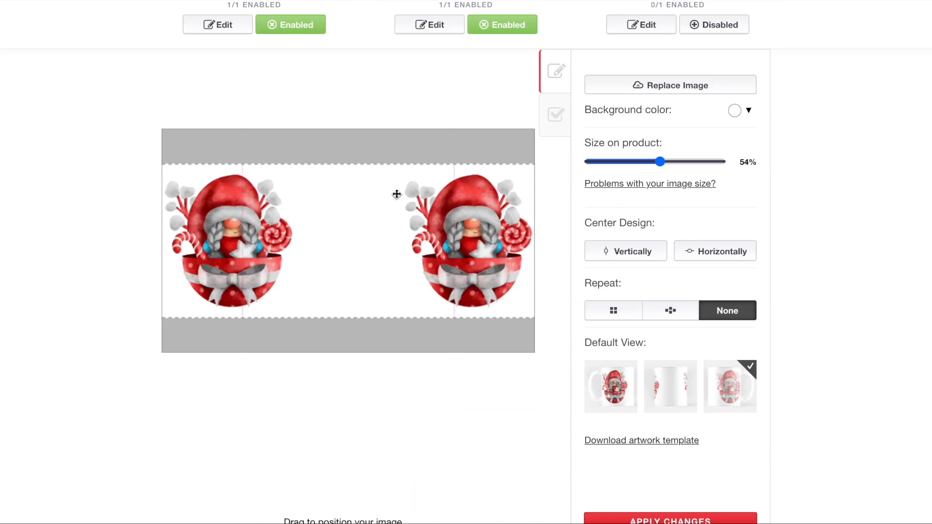
{"action": "left_click_drag", "start_coordinate": [250, 212], "coordinate": [326, 233]}
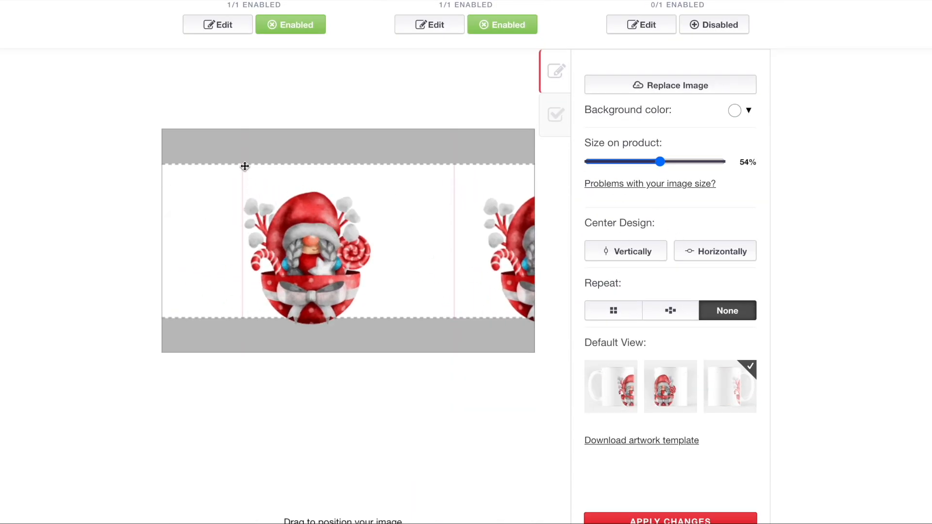
{"action": "left_click_drag", "start_coordinate": [521, 276], "coordinate": [428, 263]}
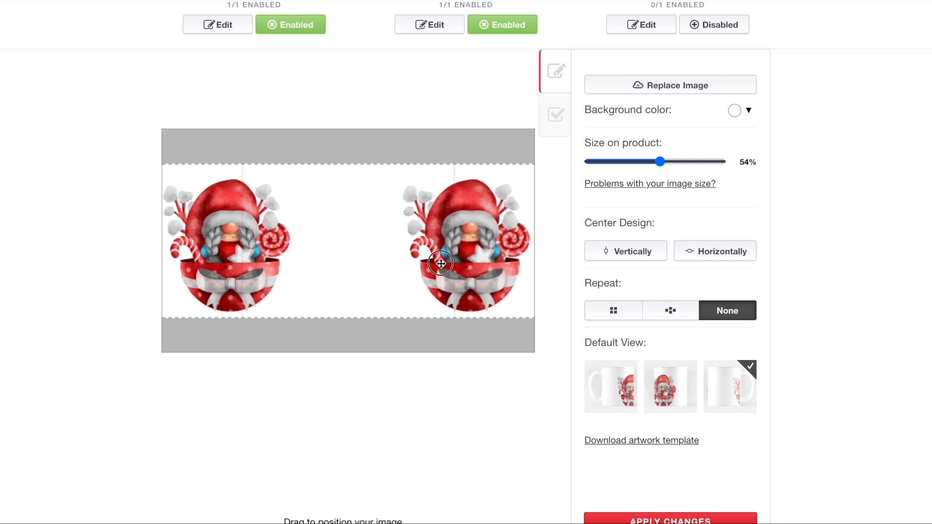
{"action": "left_click", "coordinate": [662, 163]}
{"action": "left_click_drag", "start_coordinate": [662, 163], "coordinate": [653, 162]}
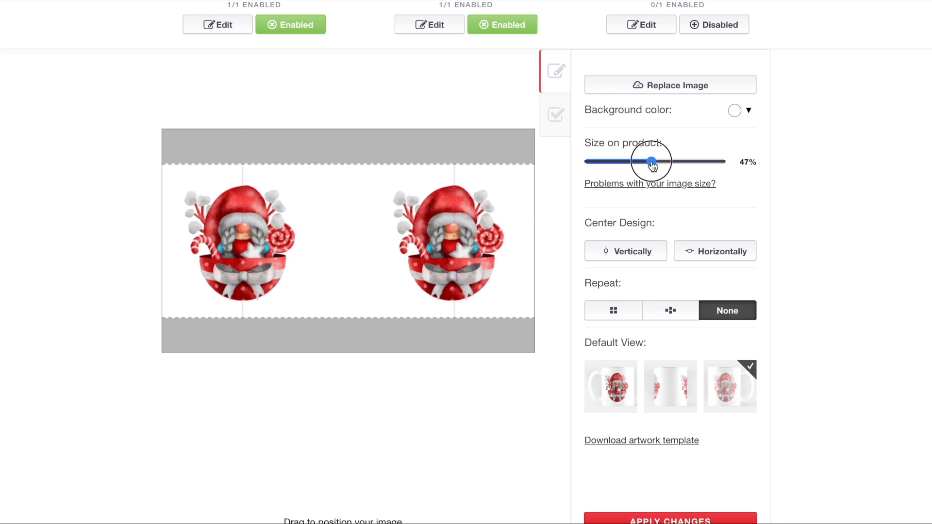
{"action": "left_click_drag", "start_coordinate": [444, 283], "coordinate": [446, 282]}
{"action": "left_click", "coordinate": [627, 251]}
Scale the Travel Mugs image to 30% and repeat it in a regular grid
{"action": "scroll", "coordinate": [283, 252], "scroll_direction": "up", "scroll_amount": 7}
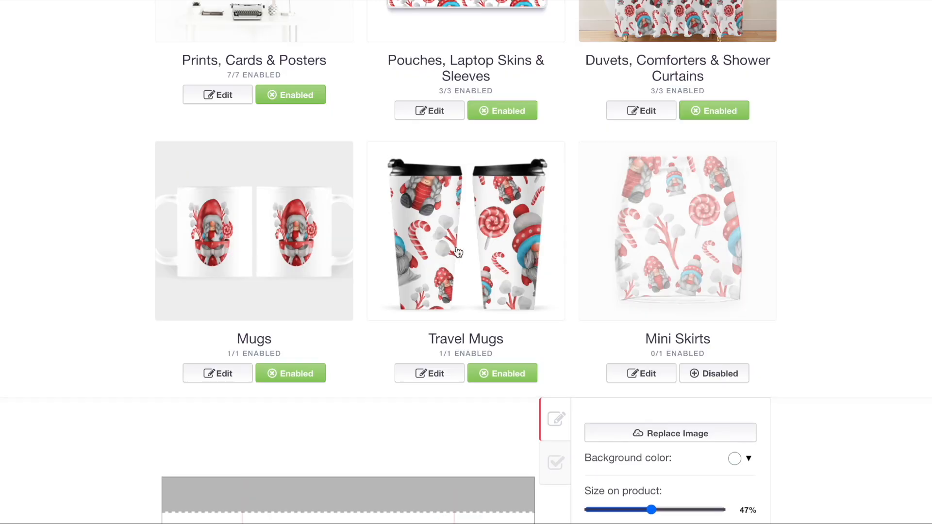
{"action": "left_click", "coordinate": [458, 252]}
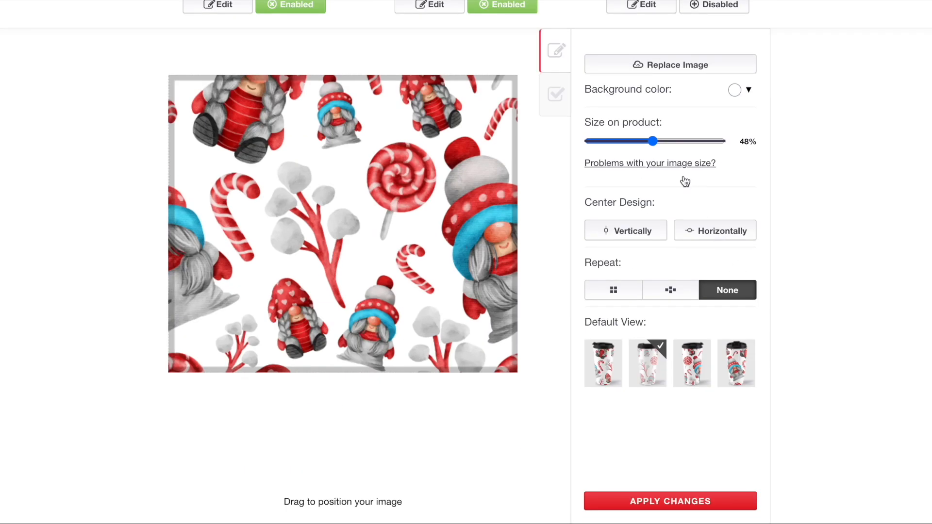
{"action": "left_click", "coordinate": [630, 144]}
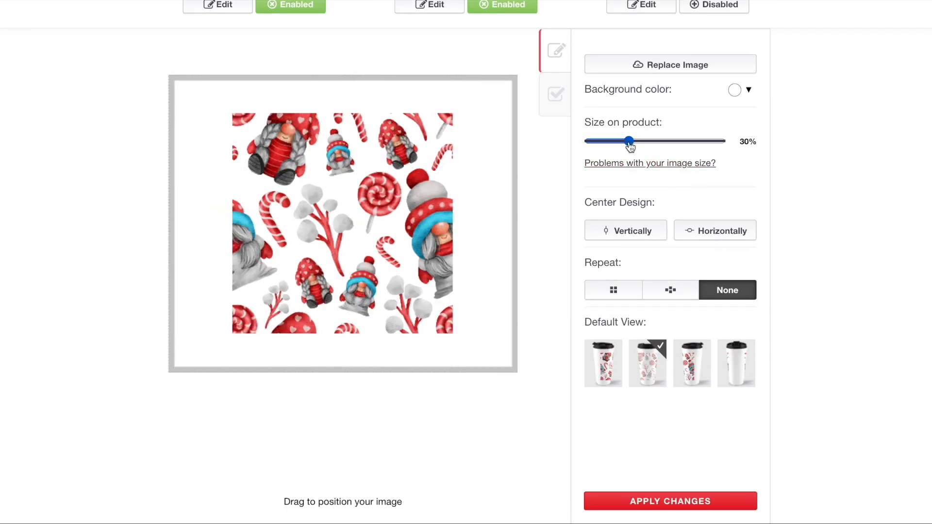
{"action": "left_click", "coordinate": [623, 291]}
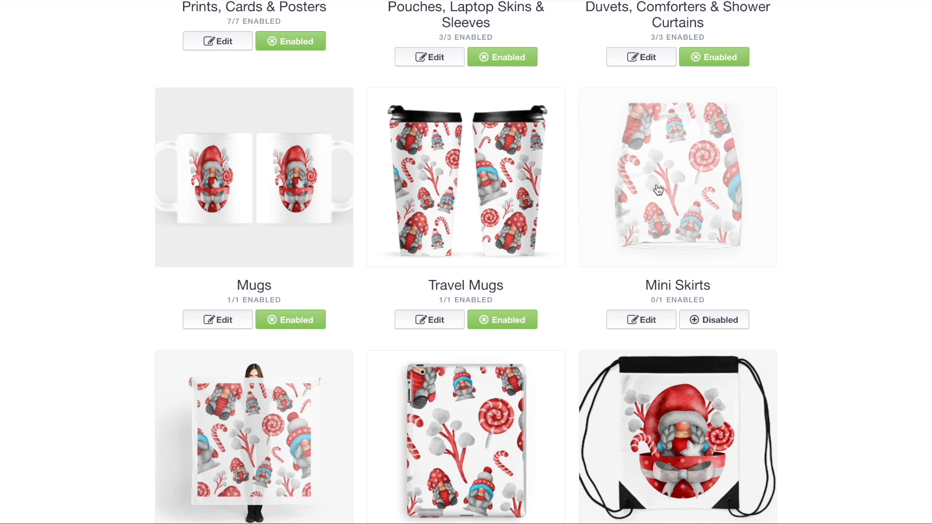
Enable the Mini Skirts product and reduce the scale of its image
{"action": "left_click", "coordinate": [657, 189]}
{"action": "left_click", "coordinate": [718, 210]}
{"action": "scroll", "coordinate": [721, 211], "scroll_direction": "down", "scroll_amount": 4}
{"action": "scroll", "coordinate": [721, 209], "scroll_direction": "down", "scroll_amount": 1}
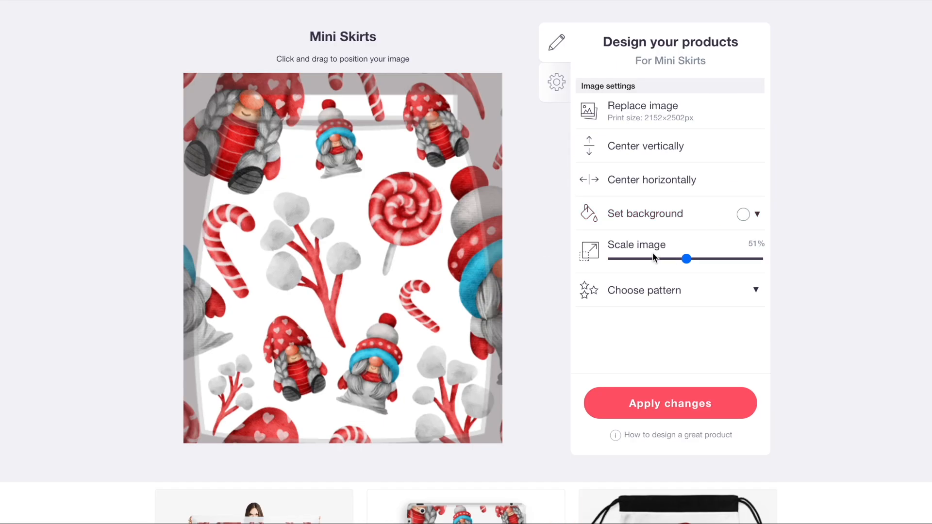
{"action": "left_click", "coordinate": [651, 259]}
Repeat the Mini Skirts image in a regular grid on a black background
{"action": "left_click", "coordinate": [646, 290]}
{"action": "left_click", "coordinate": [705, 314]}
{"action": "left_click", "coordinate": [745, 215]}
{"action": "left_click_drag", "start_coordinate": [782, 258], "coordinate": [738, 334]}
{"action": "left_click", "coordinate": [690, 392]}
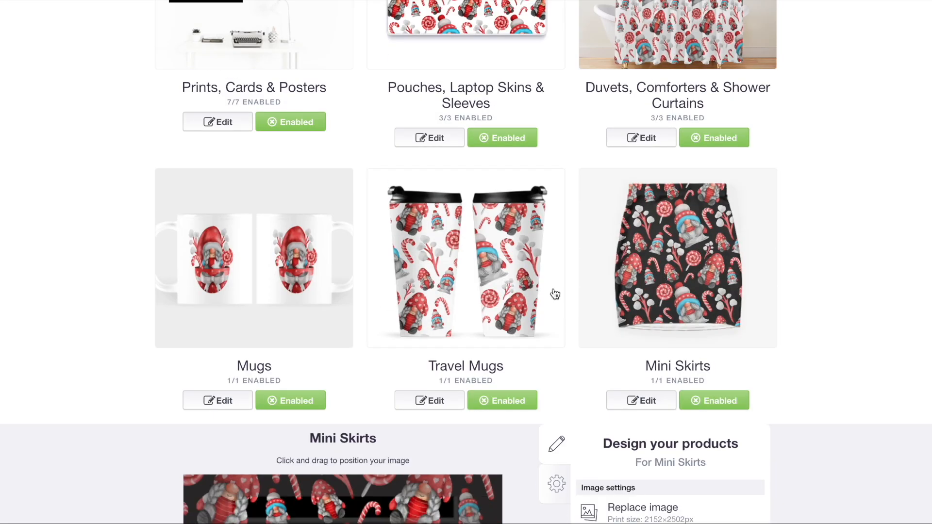
Scale the Scarves image down to 50%
{"action": "scroll", "coordinate": [266, 296], "scroll_direction": "down", "scroll_amount": 5}
{"action": "left_click", "coordinate": [218, 429]}
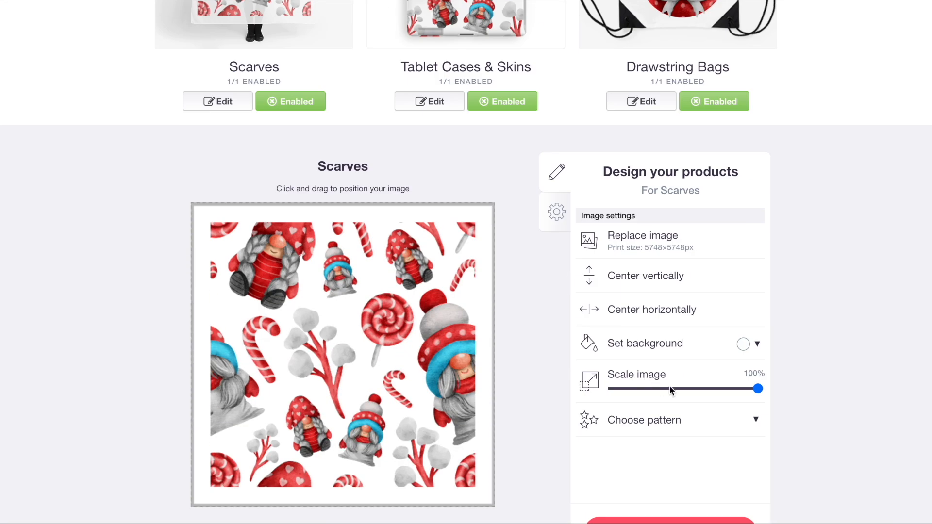
{"action": "left_click", "coordinate": [684, 388]}
Repeat the Scarves image in a regular grid on a black background
{"action": "left_click", "coordinate": [676, 421]}
{"action": "left_click", "coordinate": [719, 443]}
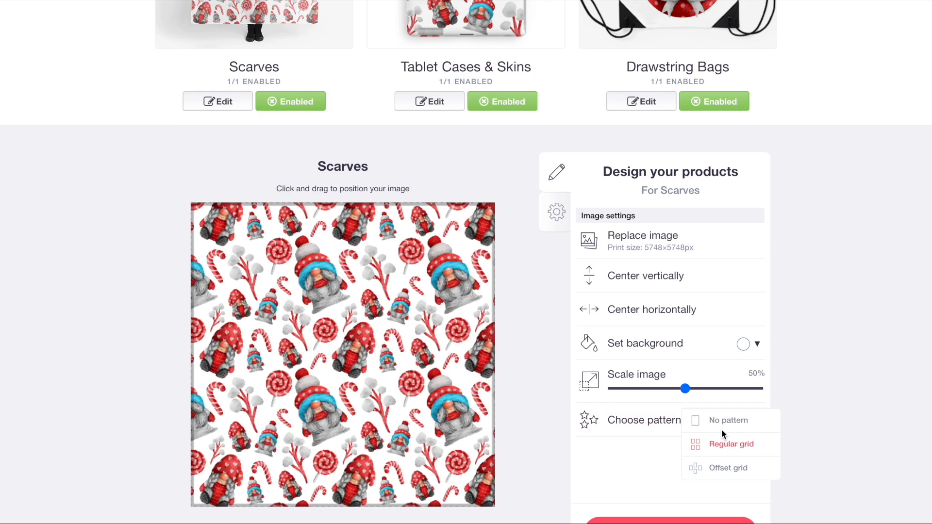
{"action": "left_click", "coordinate": [748, 348]}
{"action": "left_click_drag", "start_coordinate": [811, 392], "coordinate": [689, 517]}
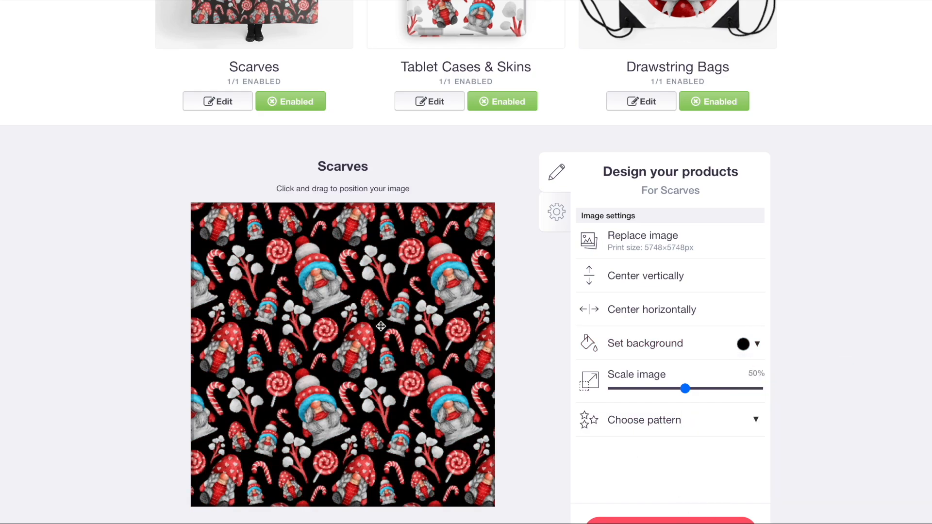
Scale the Tablet Cases & Skins image down to 36%
{"action": "scroll", "coordinate": [381, 326], "scroll_direction": "up", "scroll_amount": 6}
{"action": "left_click", "coordinate": [429, 385]}
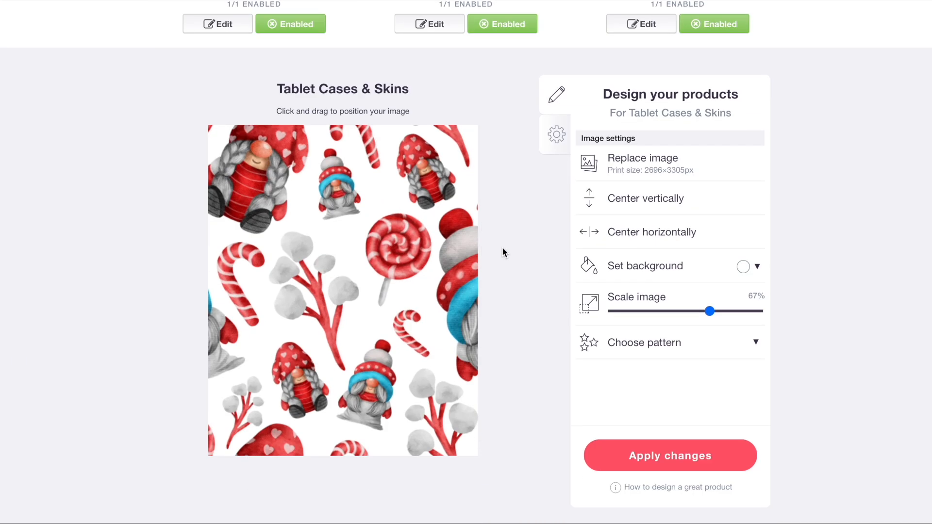
{"action": "left_click", "coordinate": [663, 313]}
Repeat the Tablet Cases & Skins image in a regular grid on a black background
{"action": "left_click", "coordinate": [664, 342]}
{"action": "left_click", "coordinate": [718, 366]}
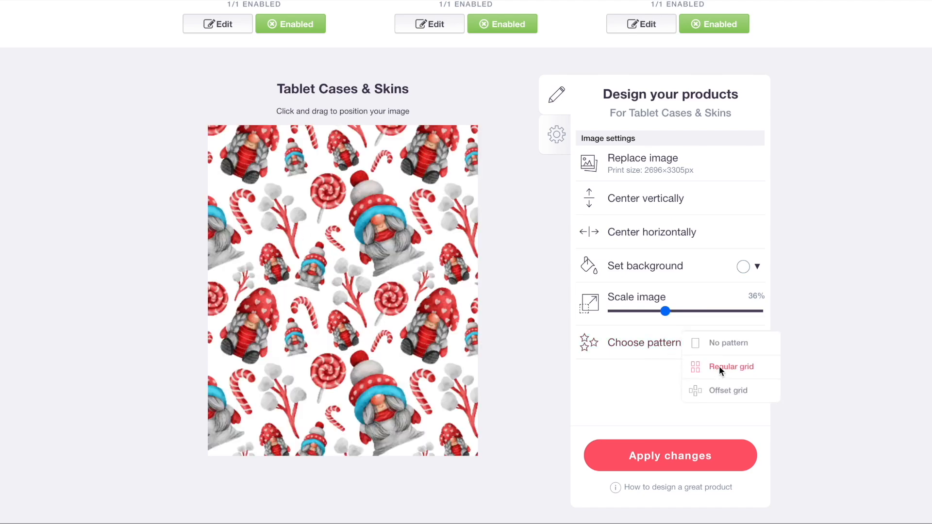
{"action": "left_click", "coordinate": [743, 267]}
{"action": "left_click_drag", "start_coordinate": [773, 327], "coordinate": [528, 327]}
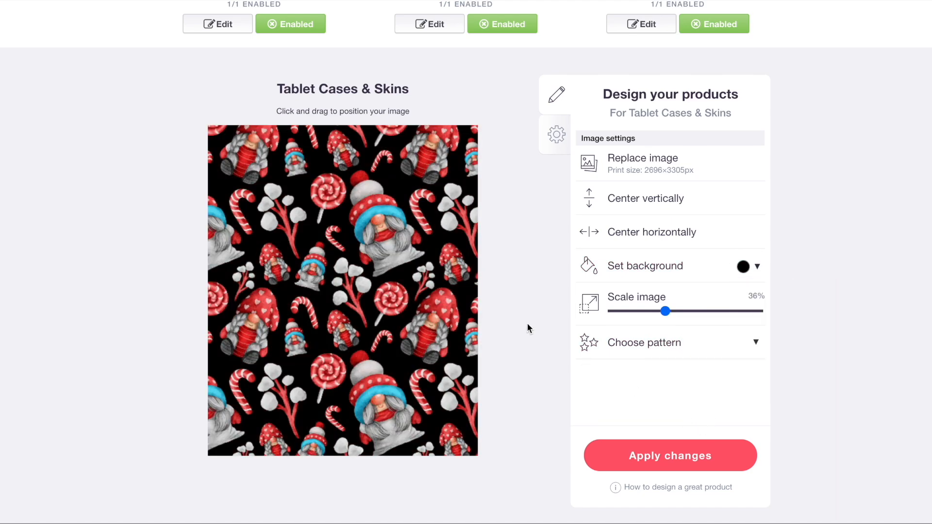
Reduce the Drawstring Bags image somewhat and center it horizontally and vertically
{"action": "scroll", "coordinate": [528, 324], "scroll_direction": "up", "scroll_amount": 4}
{"action": "left_click", "coordinate": [641, 273]}
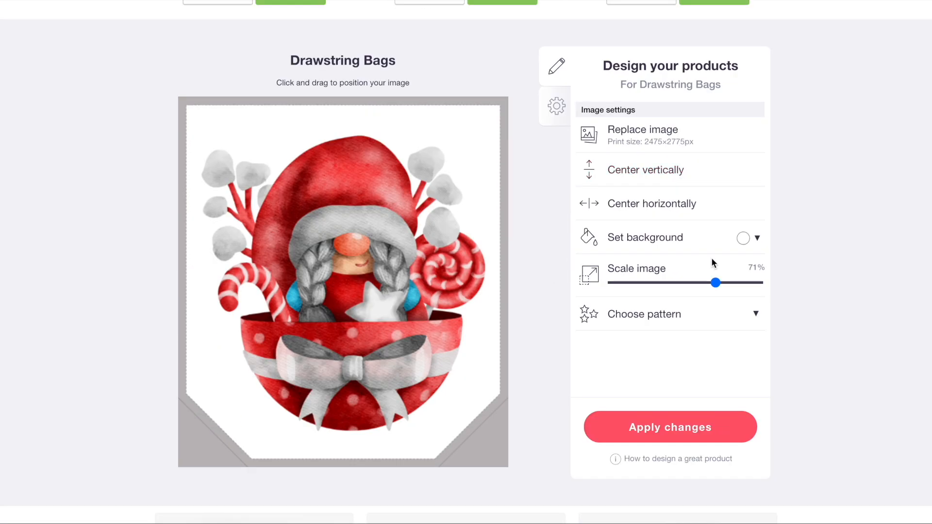
{"action": "left_click_drag", "start_coordinate": [715, 282], "coordinate": [695, 283]}
{"action": "left_click", "coordinate": [642, 206]}
{"action": "left_click", "coordinate": [641, 165]}
Scale the Spiral Notebooks image to 39% and center it horizontally and vertically
{"action": "scroll", "coordinate": [660, 249], "scroll_direction": "up", "scroll_amount": 8}
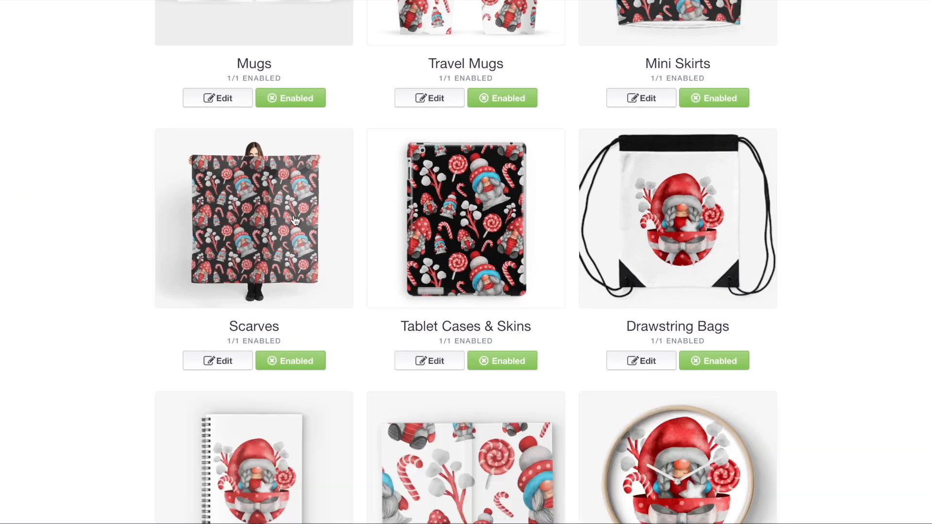
{"action": "scroll", "coordinate": [294, 219], "scroll_direction": "down", "scroll_amount": 5}
{"action": "left_click", "coordinate": [290, 242]}
{"action": "left_click_drag", "start_coordinate": [686, 319], "coordinate": [670, 319]}
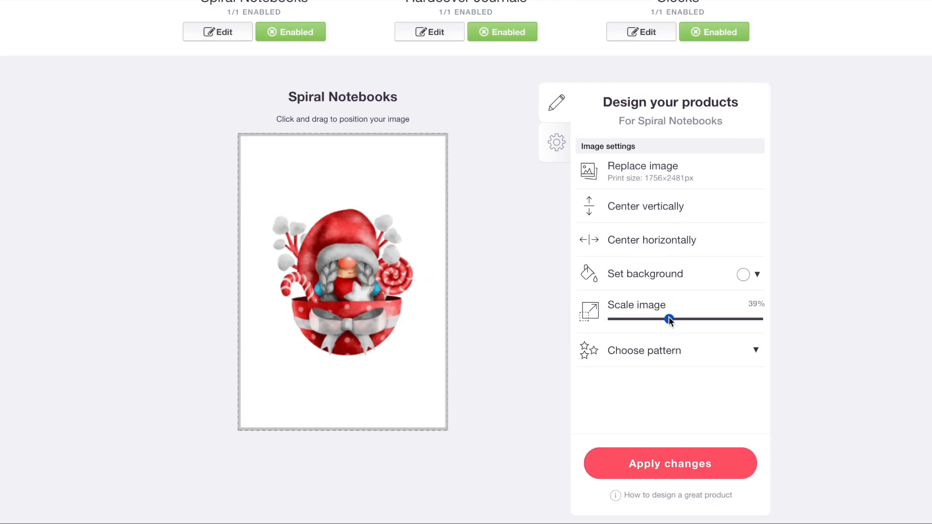
{"action": "left_click", "coordinate": [653, 253]}
{"action": "left_click", "coordinate": [642, 205]}
Set the background color of the Spiral Notebooks to black
{"action": "left_click", "coordinate": [743, 274]}
{"action": "left_click", "coordinate": [761, 359]}
{"action": "left_click_drag", "start_coordinate": [761, 359], "coordinate": [596, 402]}
Scale the Hardcover Journals image to 32% and repeat it in a regular grid
{"action": "scroll", "coordinate": [460, 356], "scroll_direction": "up", "scroll_amount": 6}
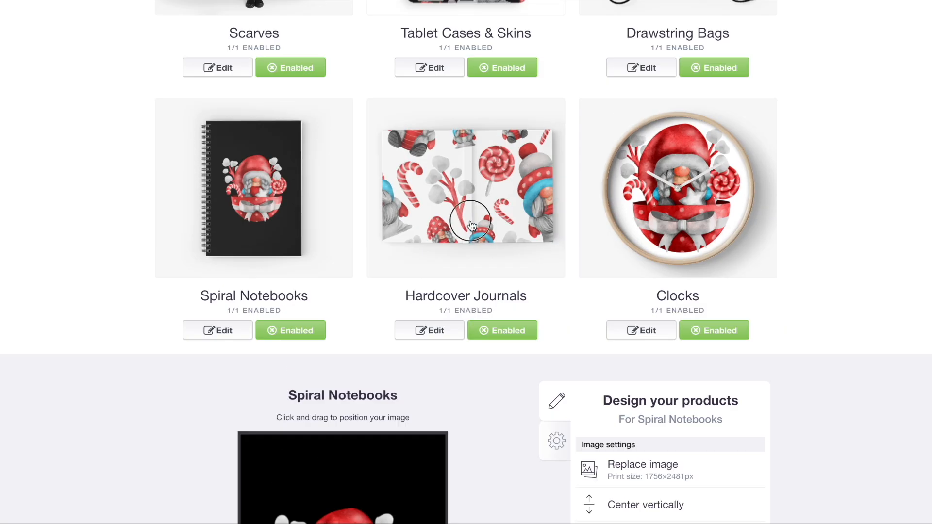
{"action": "scroll", "coordinate": [470, 219], "scroll_direction": "down", "scroll_amount": 3}
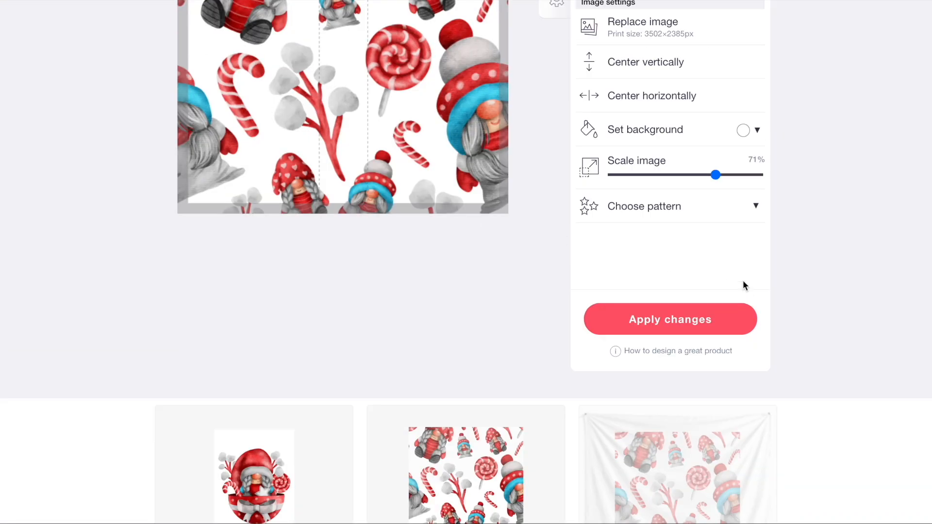
{"action": "left_click_drag", "start_coordinate": [713, 175], "coordinate": [660, 174]}
{"action": "left_click", "coordinate": [662, 204]}
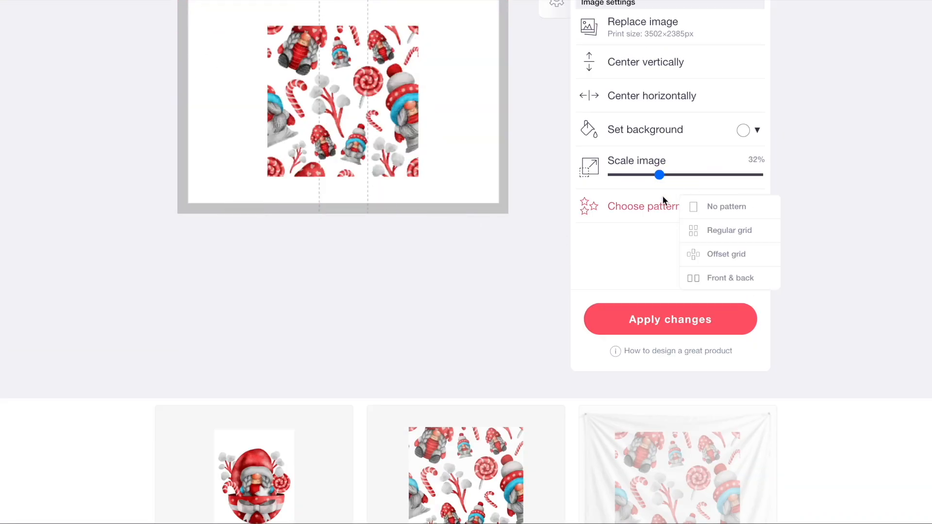
{"action": "left_click", "coordinate": [714, 231]}
Move the Clocks image slightly down and to the right and set its background color to black
{"action": "scroll", "coordinate": [508, 234], "scroll_direction": "up", "scroll_amount": 9}
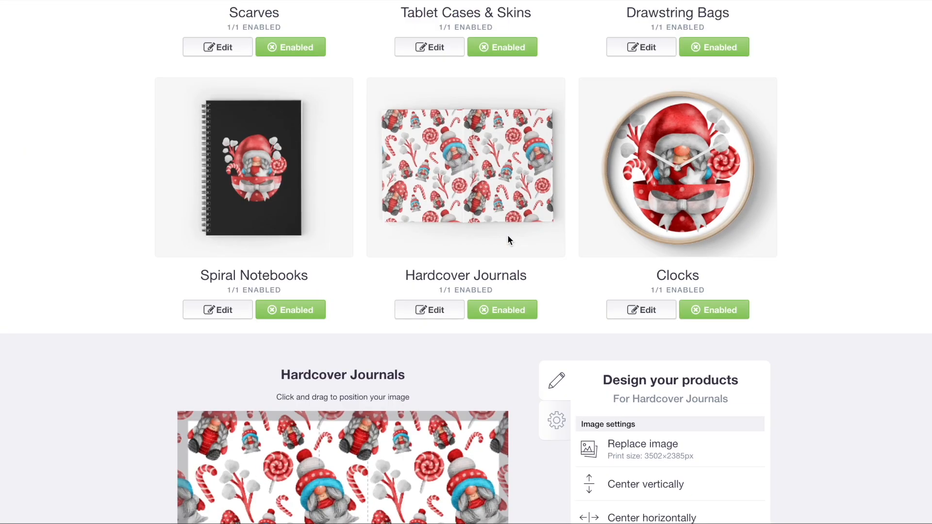
{"action": "left_click", "coordinate": [711, 226]}
{"action": "left_click_drag", "start_coordinate": [327, 194], "coordinate": [337, 236]}
{"action": "left_click", "coordinate": [742, 73]}
{"action": "left_click_drag", "start_coordinate": [776, 140], "coordinate": [694, 241]}
{"action": "scroll", "coordinate": [686, 246], "scroll_direction": "up", "scroll_amount": 8}
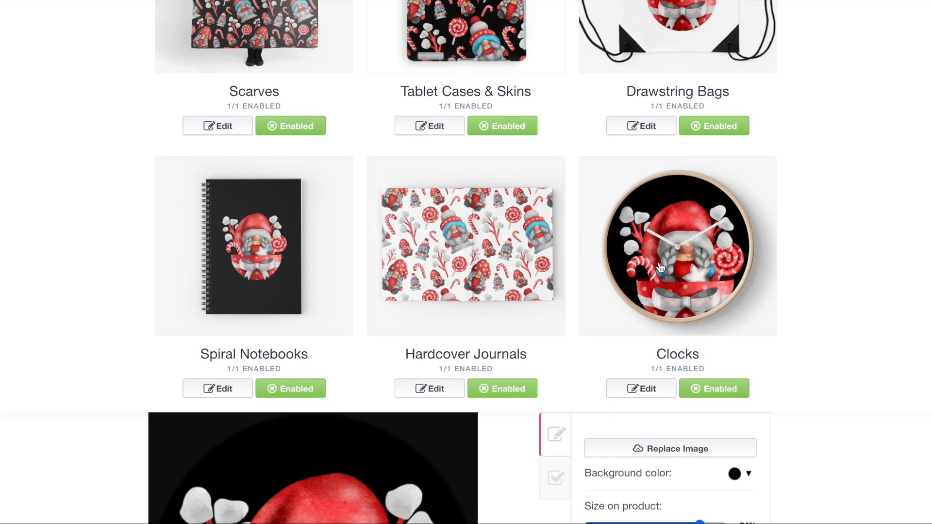
{"action": "left_click", "coordinate": [665, 244]}
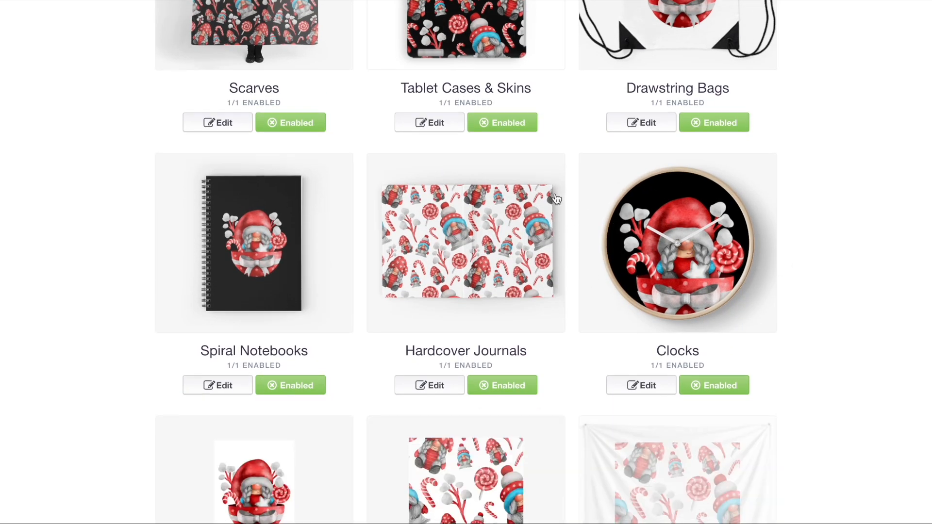
Set the background color of the Art Board Prints to black
{"action": "scroll", "coordinate": [304, 273], "scroll_direction": "down", "scroll_amount": 4}
{"action": "left_click", "coordinate": [302, 276]}
{"action": "scroll", "coordinate": [583, 315], "scroll_direction": "down", "scroll_amount": 4}
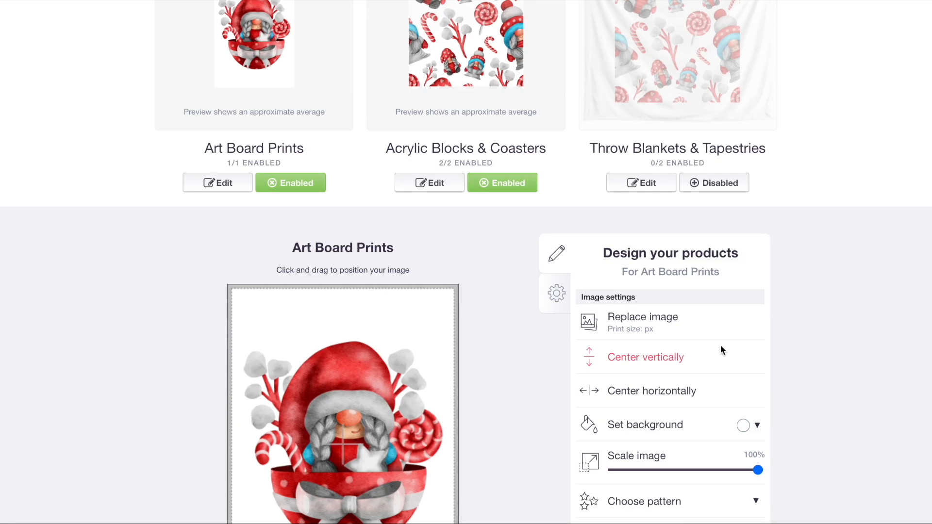
{"action": "left_click", "coordinate": [742, 428]}
{"action": "left_click_drag", "start_coordinate": [783, 328], "coordinate": [726, 433]}
Scale the Acrylic Blocks & Coasters image down to 81%
{"action": "scroll", "coordinate": [417, 286], "scroll_direction": "up", "scroll_amount": 3}
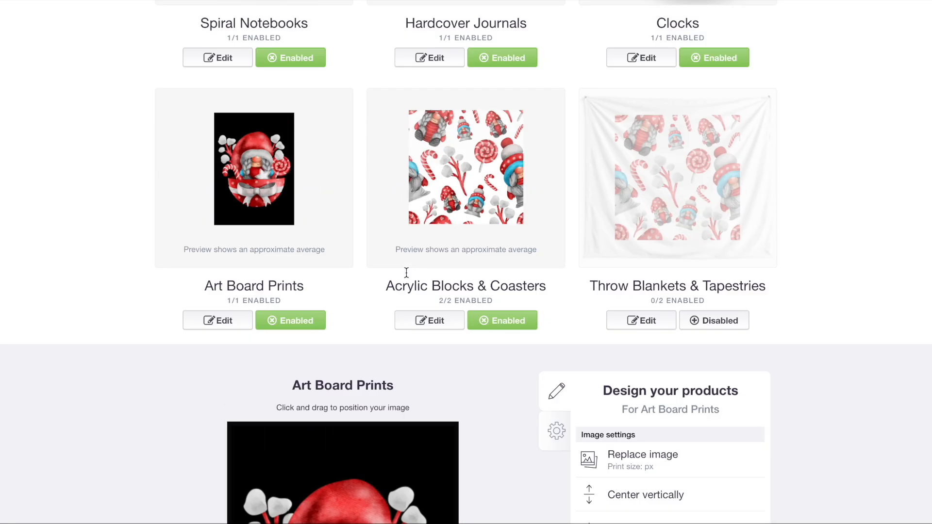
{"action": "left_click", "coordinate": [486, 216]}
{"action": "scroll", "coordinate": [679, 260], "scroll_direction": "down", "scroll_amount": 6}
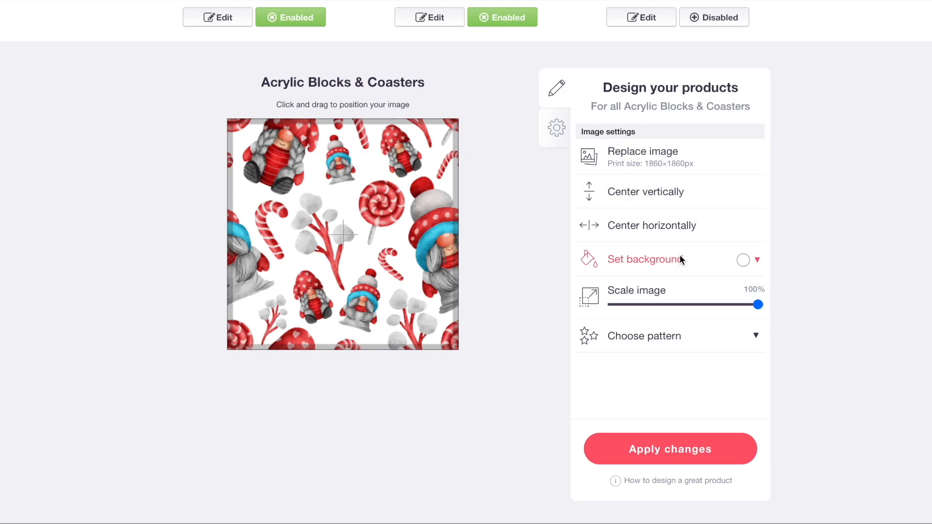
{"action": "left_click", "coordinate": [728, 304]}
Repeat the Acrylic Blocks & Coasters image in a regular grid on a black background
{"action": "left_click", "coordinate": [700, 332]}
{"action": "left_click", "coordinate": [728, 360]}
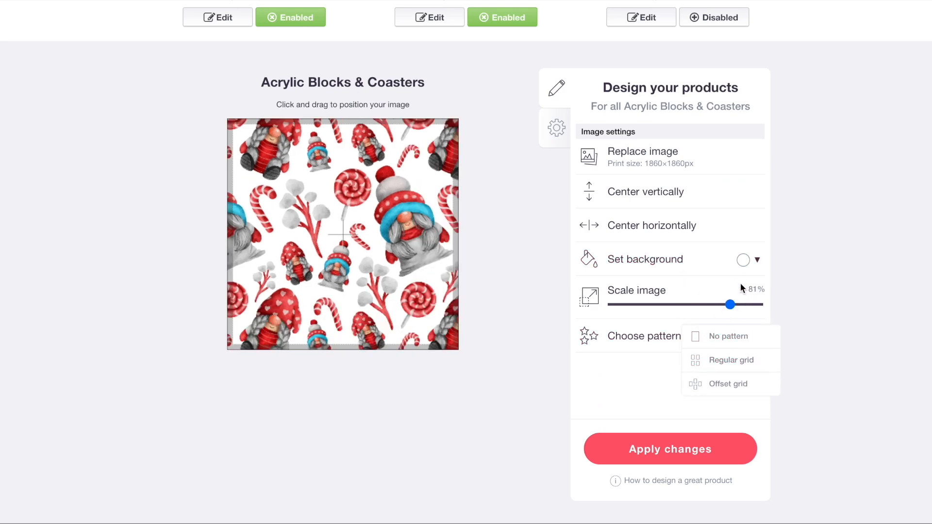
{"action": "left_click", "coordinate": [743, 259]}
{"action": "left_click_drag", "start_coordinate": [742, 340], "coordinate": [755, 426]}
Enable the Throw Blankets & Tapestries and set their background color to black
{"action": "scroll", "coordinate": [452, 291], "scroll_direction": "up", "scroll_amount": 8}
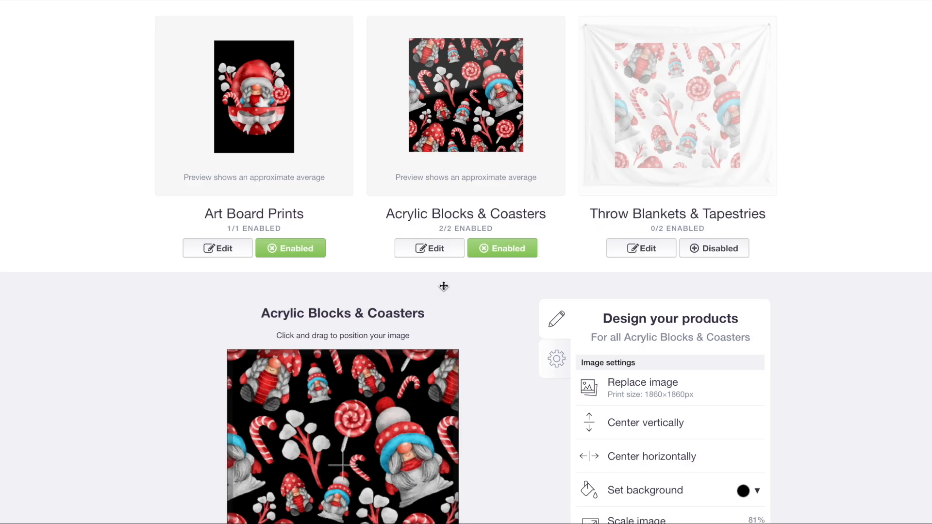
{"action": "left_click", "coordinate": [717, 414]}
{"action": "scroll", "coordinate": [738, 280], "scroll_direction": "down", "scroll_amount": 8}
{"action": "left_click", "coordinate": [744, 262]}
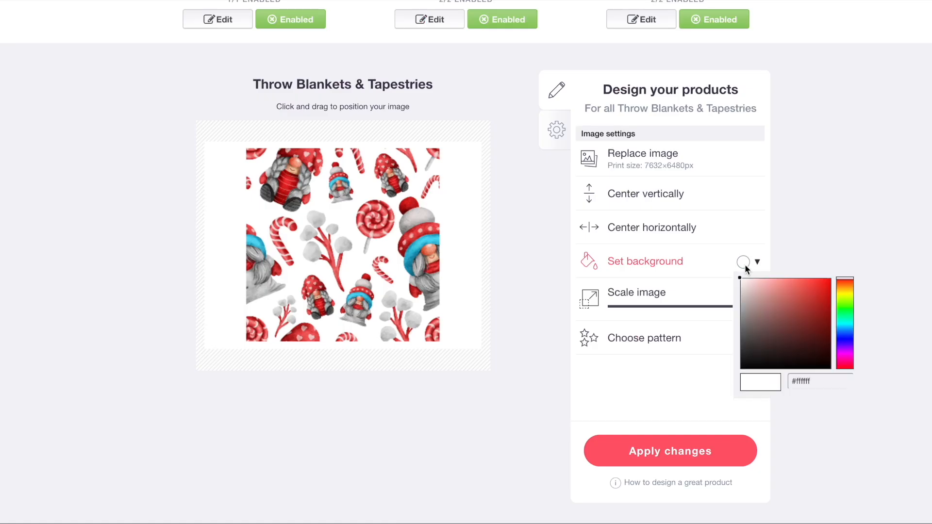
{"action": "left_click_drag", "start_coordinate": [775, 340], "coordinate": [706, 412]}
Scale the Throw Blankets & Tapestries image to 39% and repeat it in a regular grid
{"action": "left_click", "coordinate": [667, 306]}
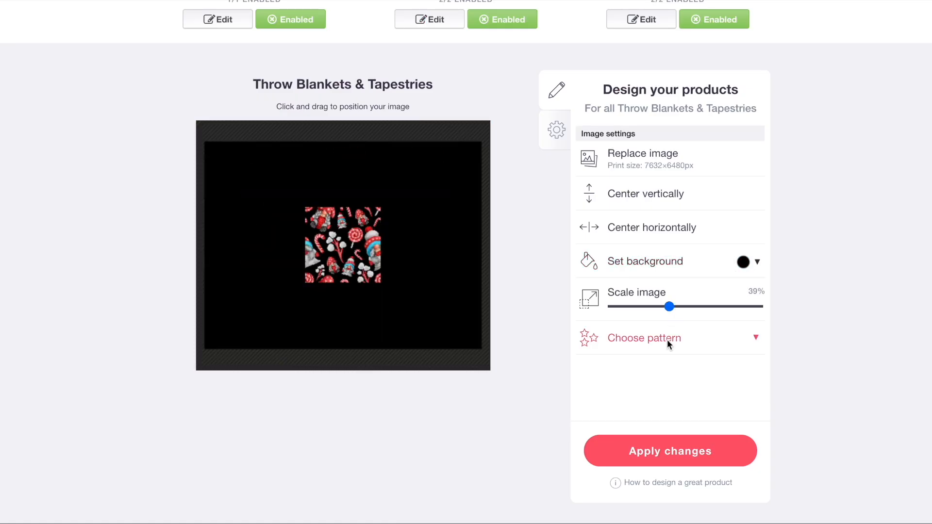
{"action": "left_click", "coordinate": [667, 339]}
{"action": "left_click", "coordinate": [716, 363]}
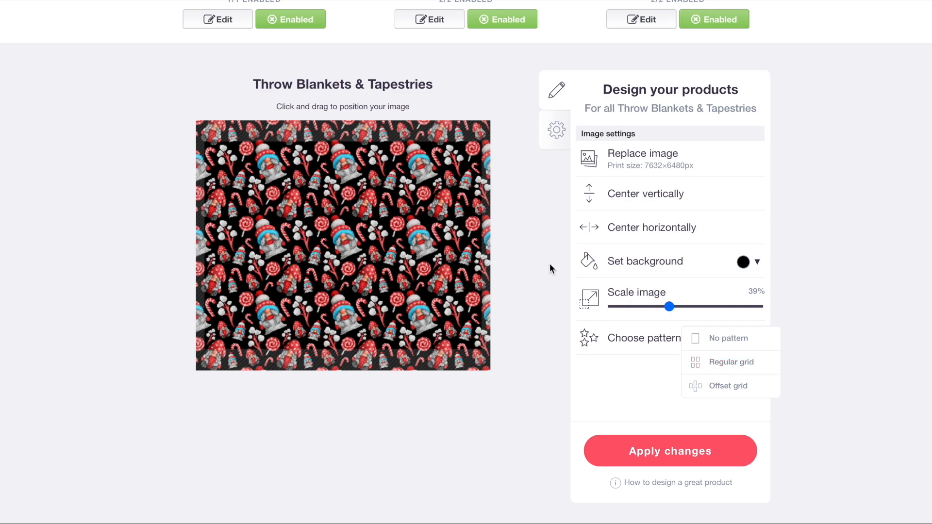
Scale the Bath Mats image to 57% and repeat it in a regular grid
{"action": "scroll", "coordinate": [550, 264], "scroll_direction": "up", "scroll_amount": 7}
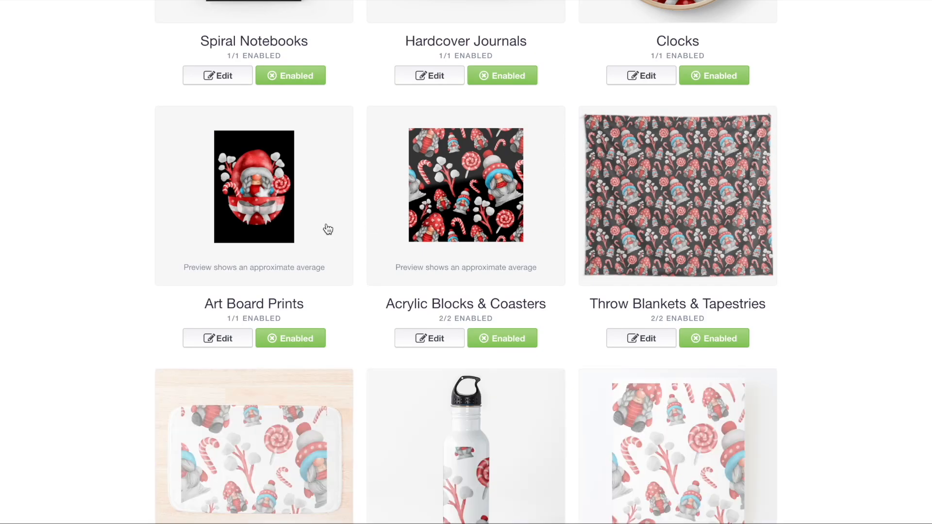
{"action": "scroll", "coordinate": [327, 229], "scroll_direction": "down", "scroll_amount": 4}
{"action": "left_click", "coordinate": [225, 287]}
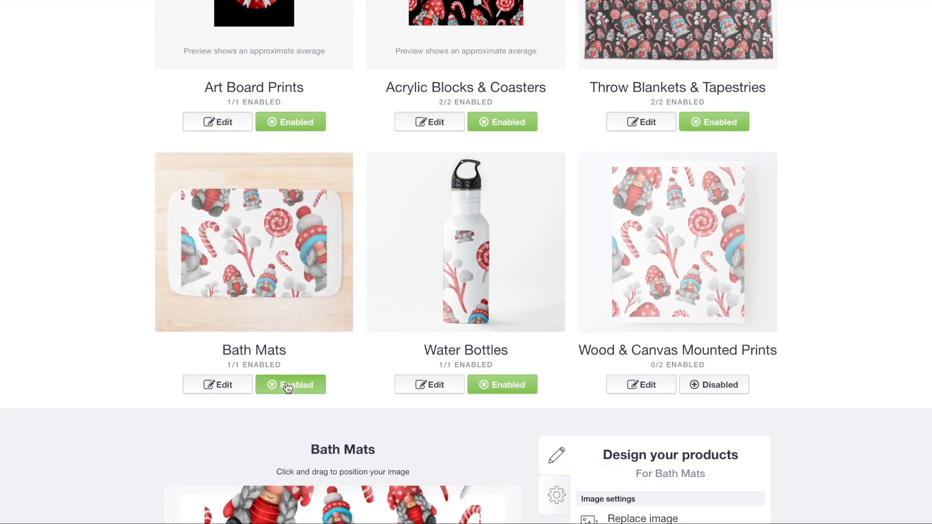
{"action": "scroll", "coordinate": [291, 383], "scroll_direction": "down", "scroll_amount": 6}
{"action": "left_click_drag", "start_coordinate": [676, 368], "coordinate": [696, 367]}
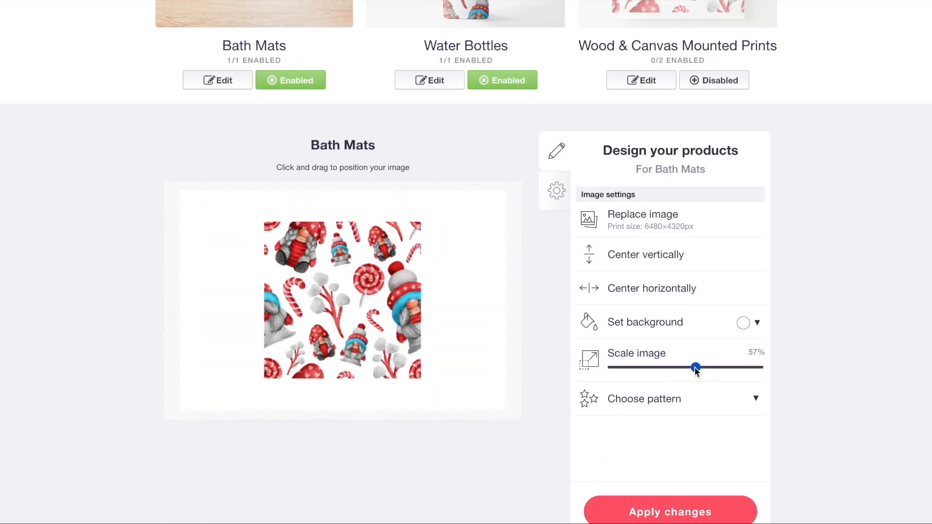
{"action": "left_click", "coordinate": [694, 399]}
{"action": "left_click", "coordinate": [729, 423]}
Set the Bath Mats background color to black
{"action": "left_click", "coordinate": [748, 326]}
{"action": "left_click_drag", "start_coordinate": [757, 418], "coordinate": [723, 445]}
{"action": "scroll", "coordinate": [543, 426], "scroll_direction": "up", "scroll_amount": 7}
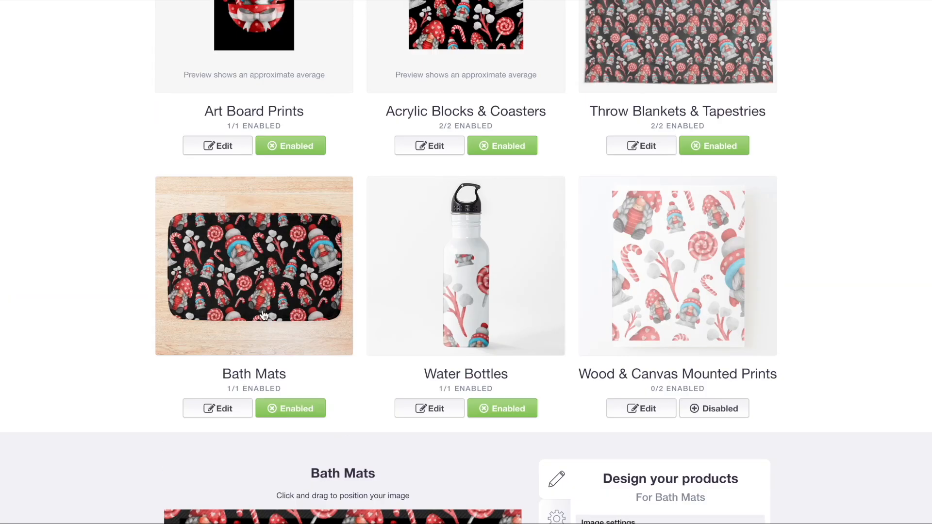
Repeat the Water Bottles image in a regular grid at a scale slightly above 19%
{"action": "left_click", "coordinate": [506, 308]}
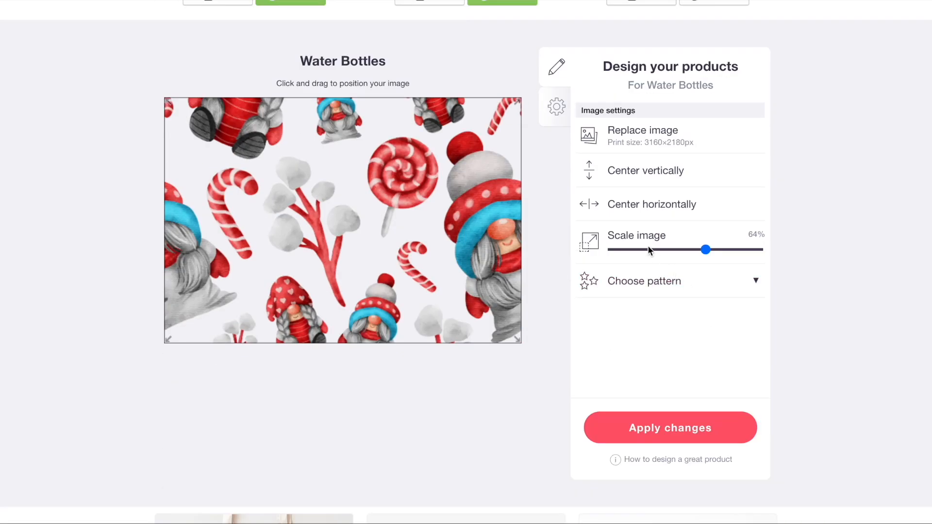
{"action": "left_click", "coordinate": [641, 249]}
{"action": "left_click", "coordinate": [654, 279]}
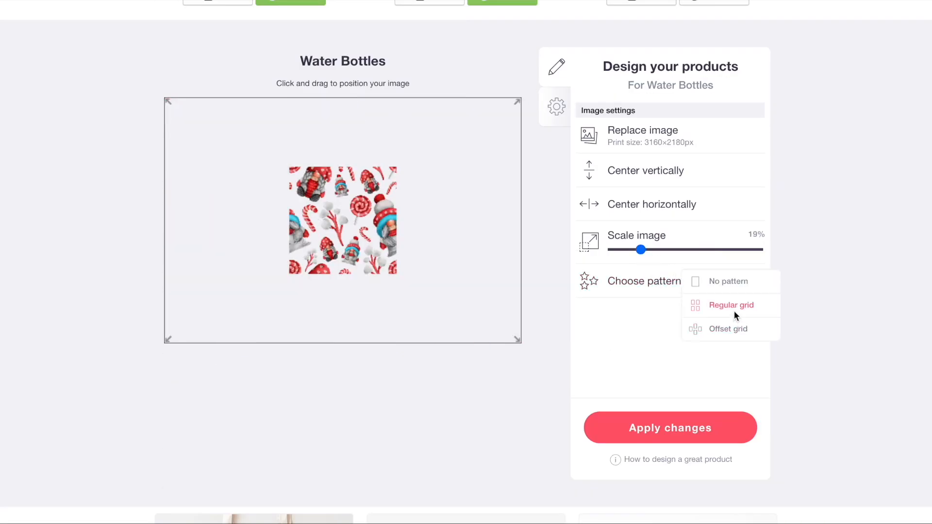
{"action": "left_click", "coordinate": [734, 310]}
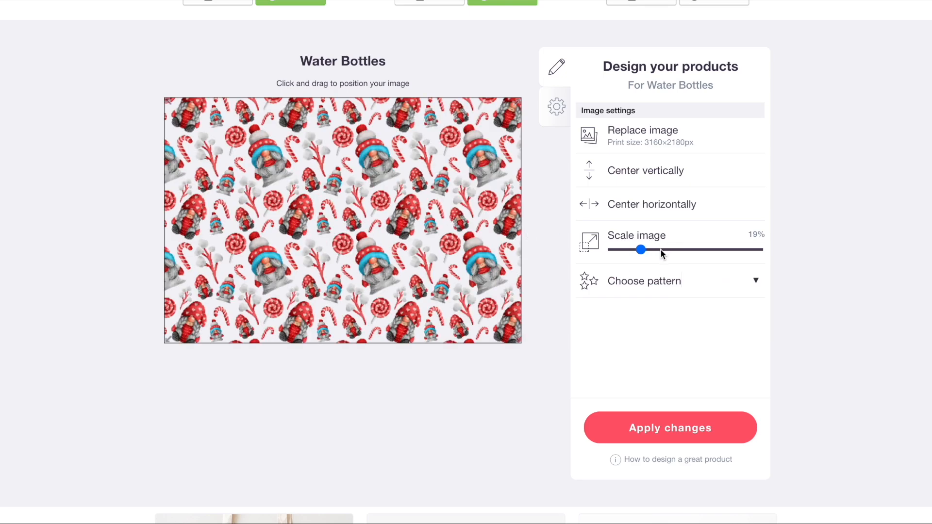
{"action": "left_click", "coordinate": [660, 250]}
{"action": "scroll", "coordinate": [484, 237], "scroll_direction": "up", "scroll_amount": 5}
{"action": "left_click", "coordinate": [473, 133]}
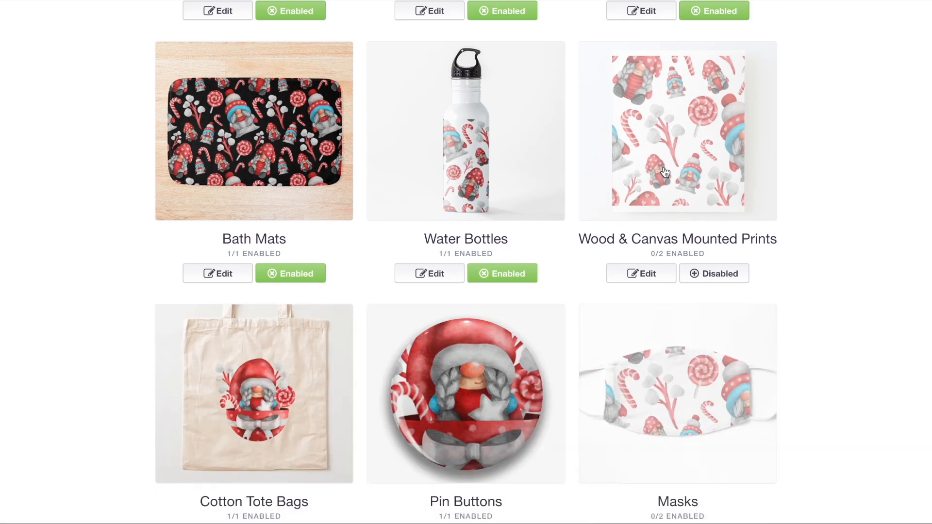
Enable the Wood & Canvas Mounted Prints with their image scaled to 55% in a regular grid
{"action": "left_click", "coordinate": [678, 171]}
{"action": "scroll", "coordinate": [723, 272], "scroll_direction": "down", "scroll_amount": 5}
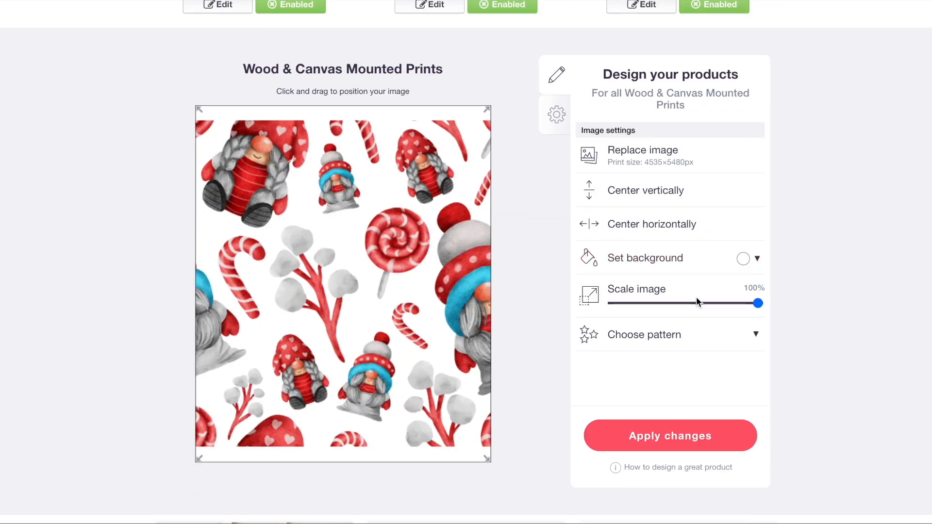
{"action": "left_click", "coordinate": [694, 301]}
{"action": "left_click", "coordinate": [691, 334]}
{"action": "left_click", "coordinate": [727, 358]}
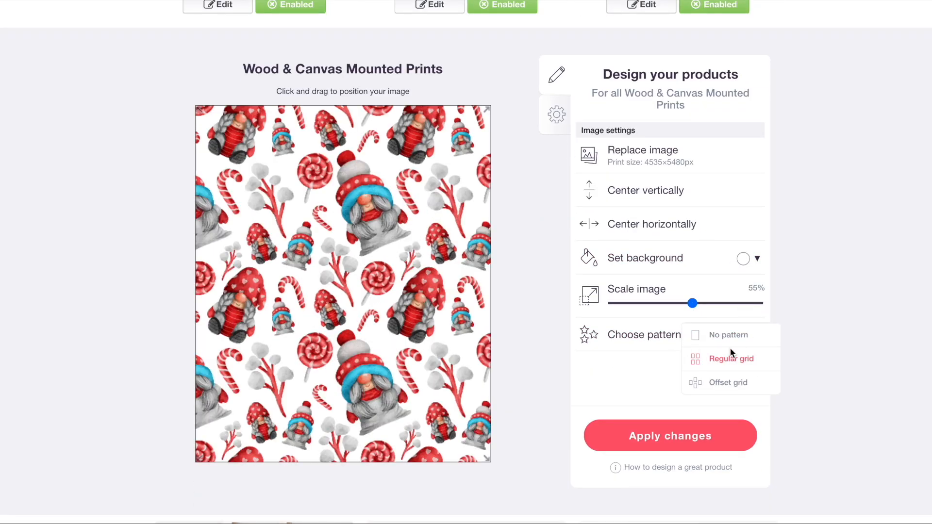
Set the Wood & Canvas Mounted Prints background color to black
{"action": "left_click", "coordinate": [745, 257]}
{"action": "left_click_drag", "start_coordinate": [765, 312], "coordinate": [717, 405]}
{"action": "left_click", "coordinate": [703, 401]}
{"action": "scroll", "coordinate": [704, 401], "scroll_direction": "up", "scroll_amount": 5}
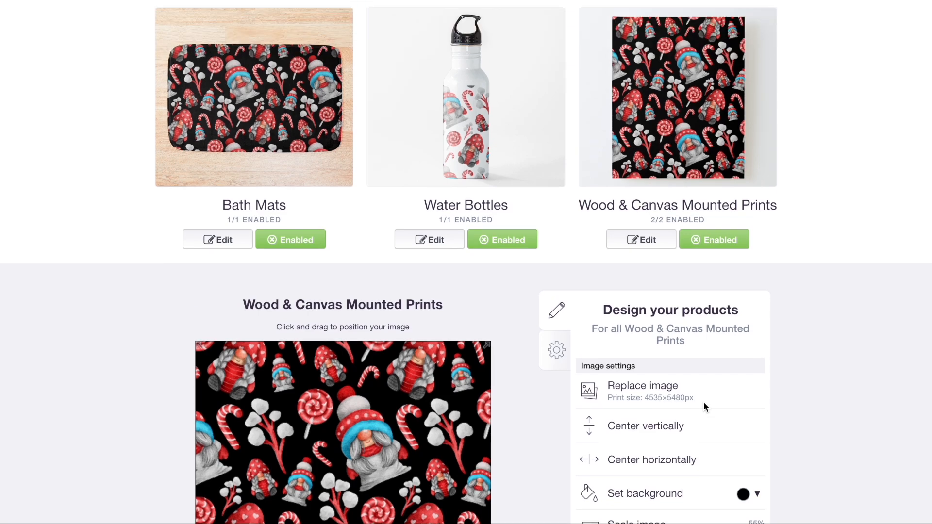
Open the Cotton Tote Bags design and check its image placement
{"action": "scroll", "coordinate": [355, 180], "scroll_direction": "down", "scroll_amount": 4}
{"action": "left_click", "coordinate": [282, 206]}
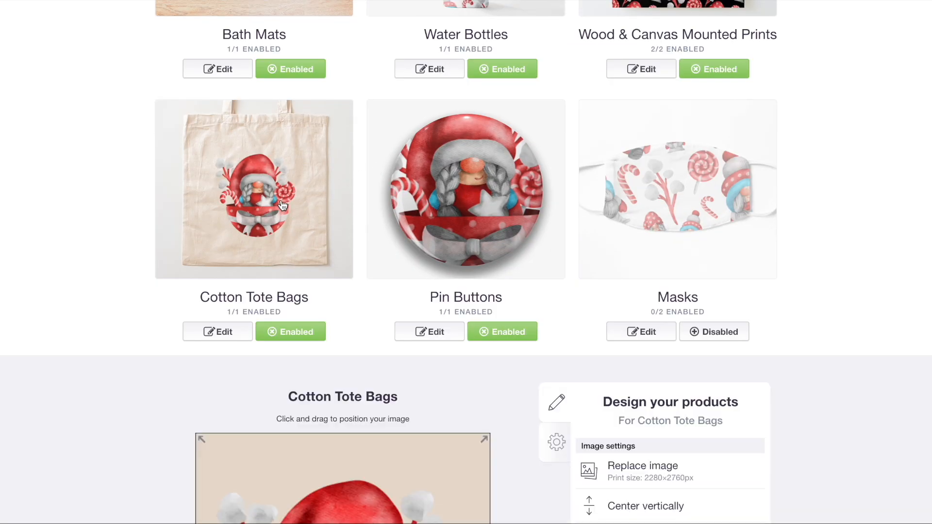
{"action": "scroll", "coordinate": [389, 265], "scroll_direction": "down", "scroll_amount": 5}
{"action": "scroll", "coordinate": [438, 317], "scroll_direction": "up", "scroll_amount": 5}
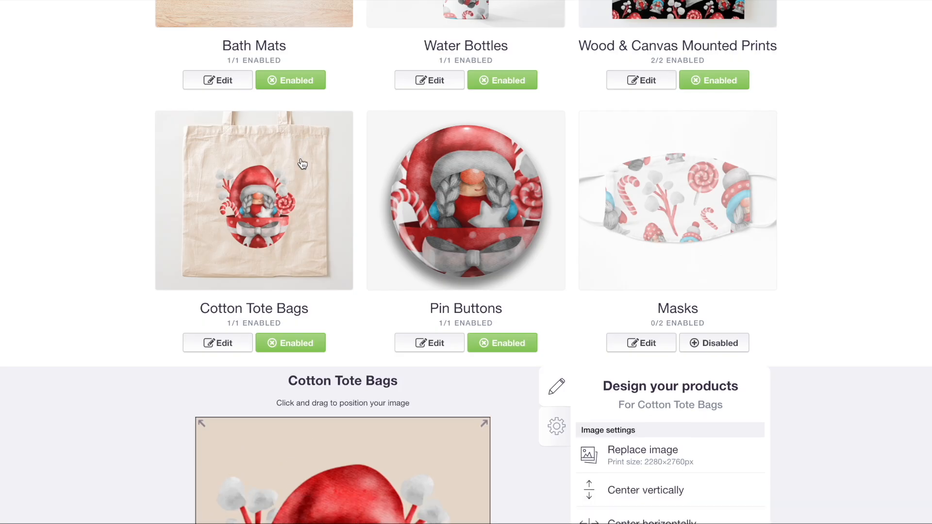
Scale the Pin Buttons image to 18% and set its background color to black
{"action": "left_click", "coordinate": [407, 167]}
{"action": "scroll", "coordinate": [469, 276], "scroll_direction": "down", "scroll_amount": 5}
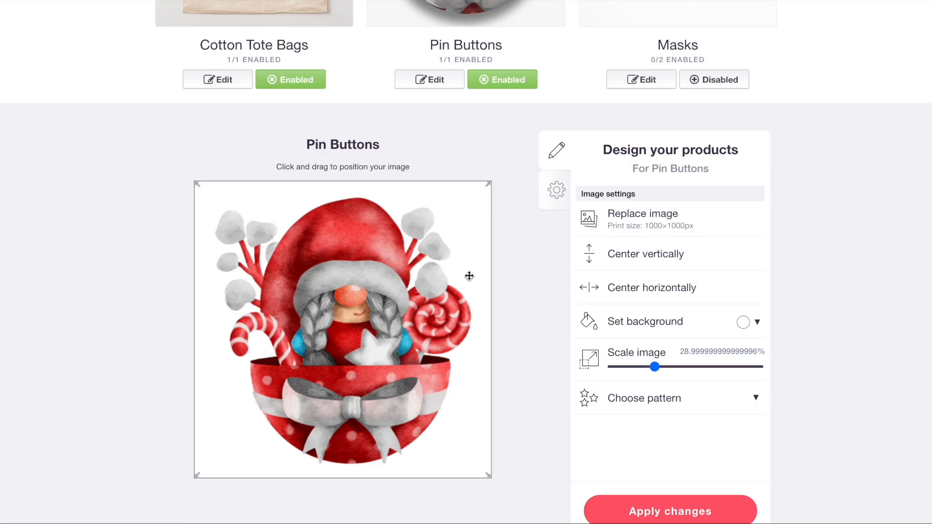
{"action": "left_click_drag", "start_coordinate": [655, 367], "coordinate": [639, 367]}
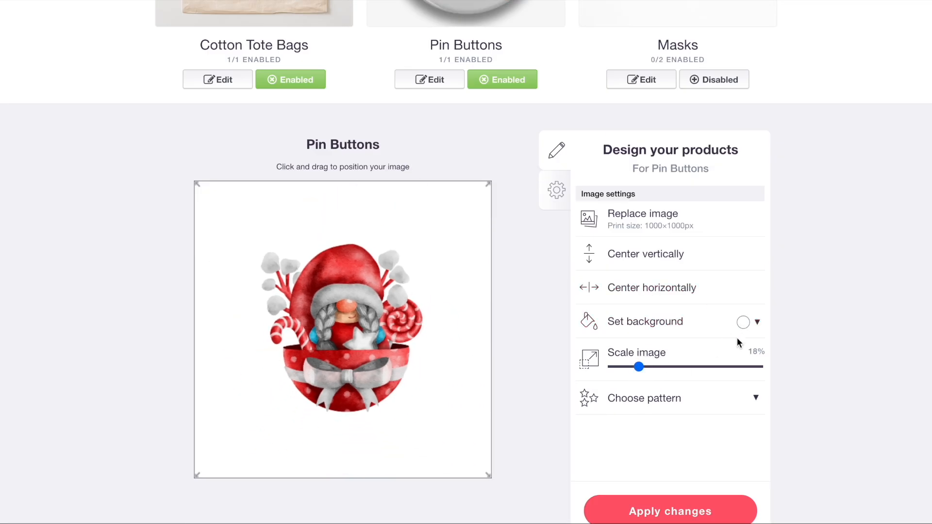
{"action": "left_click", "coordinate": [743, 323]}
{"action": "left_click_drag", "start_coordinate": [750, 407], "coordinate": [648, 521]}
{"action": "scroll", "coordinate": [582, 325], "scroll_direction": "up", "scroll_amount": 2}
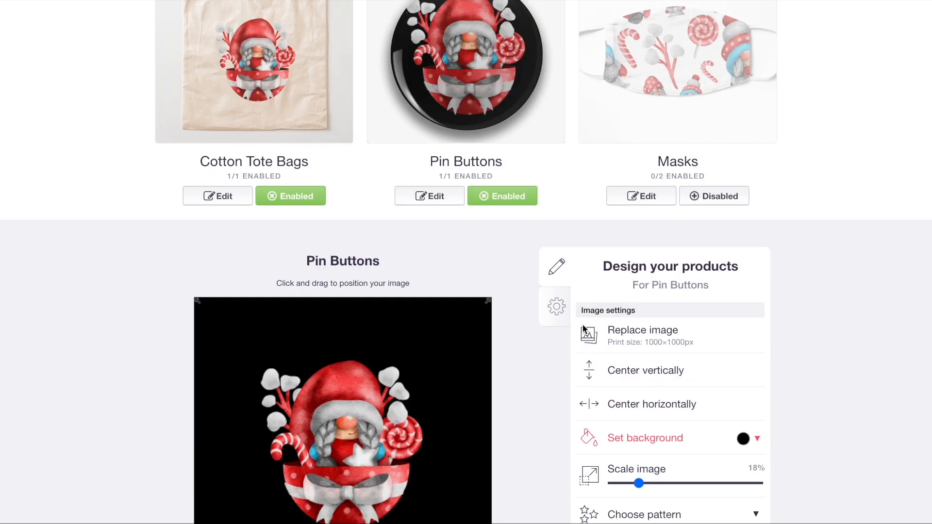
Enlarge the Pin Buttons image to 23% and reposition the gnome on the button
{"action": "left_click_drag", "start_coordinate": [372, 430], "coordinate": [385, 450]}
{"action": "left_click_drag", "start_coordinate": [640, 485], "coordinate": [647, 487]}
{"action": "left_click_drag", "start_coordinate": [353, 451], "coordinate": [341, 464]}
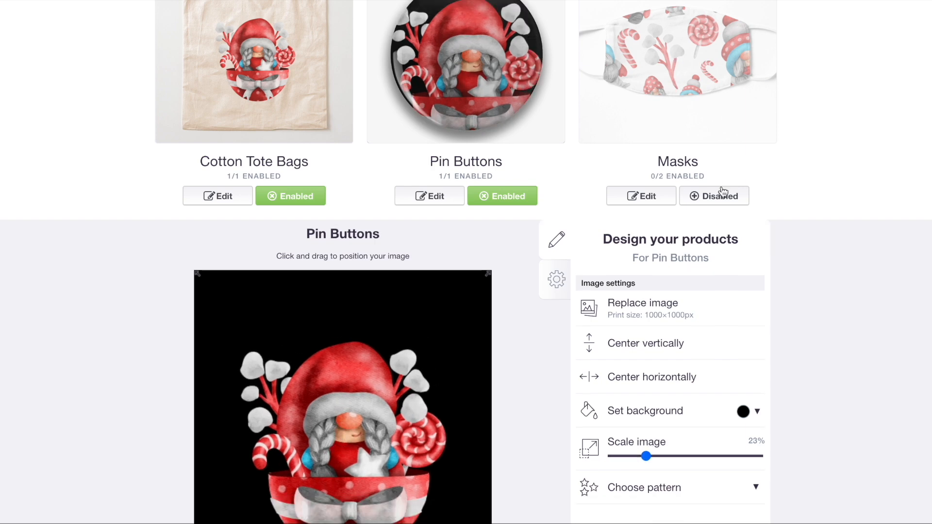
Enable the Masks with their image scaled to 23% and repeated in a regular grid
{"action": "left_click", "coordinate": [721, 194]}
{"action": "scroll", "coordinate": [714, 209], "scroll_direction": "down", "scroll_amount": 4}
{"action": "left_click_drag", "start_coordinate": [683, 299], "coordinate": [648, 301]}
{"action": "left_click", "coordinate": [668, 331]}
{"action": "left_click", "coordinate": [704, 351]}
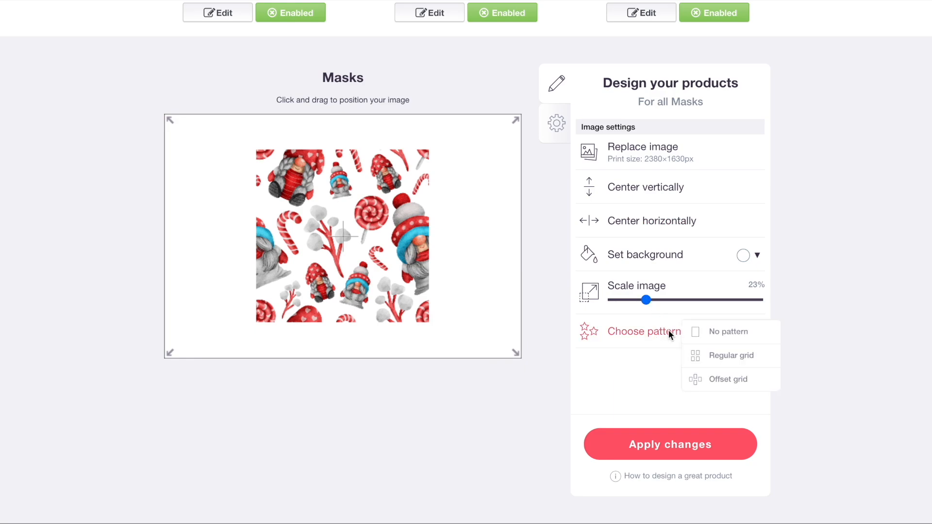
Set the Masks background color to black
{"action": "left_click", "coordinate": [745, 260]}
{"action": "left_click_drag", "start_coordinate": [781, 315], "coordinate": [721, 408]}
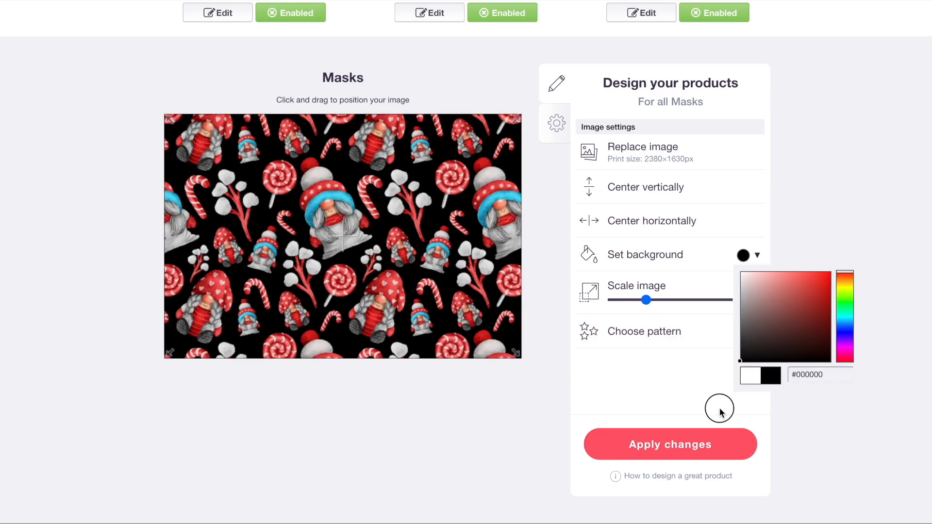
{"action": "left_click", "coordinate": [721, 408]}
{"action": "scroll", "coordinate": [716, 411], "scroll_direction": "up", "scroll_amount": 9}
{"action": "scroll", "coordinate": [349, 262], "scroll_direction": "down", "scroll_amount": 2}
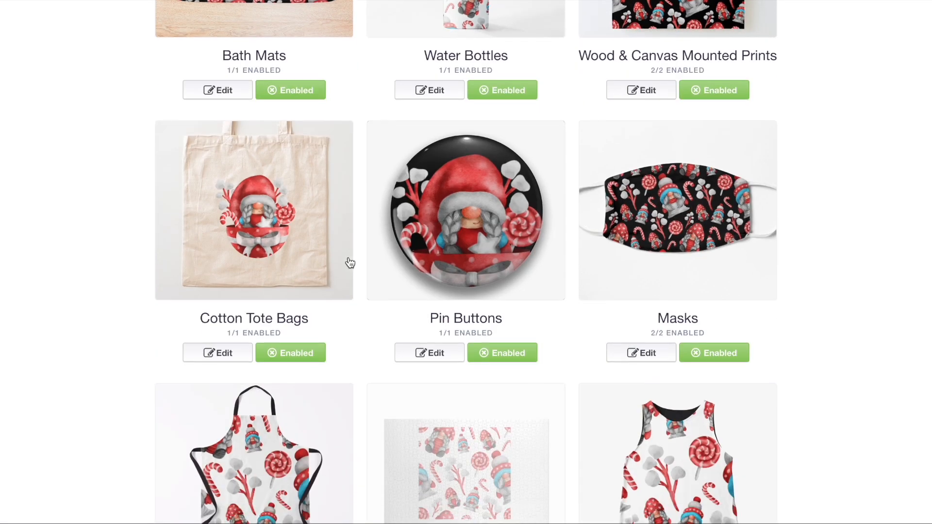
Scale the Aprons image to 51% and repeat it in a regular grid on the white background
{"action": "scroll", "coordinate": [350, 262], "scroll_direction": "down", "scroll_amount": 5}
{"action": "left_click", "coordinate": [285, 287]}
{"action": "left_click", "coordinate": [686, 389]}
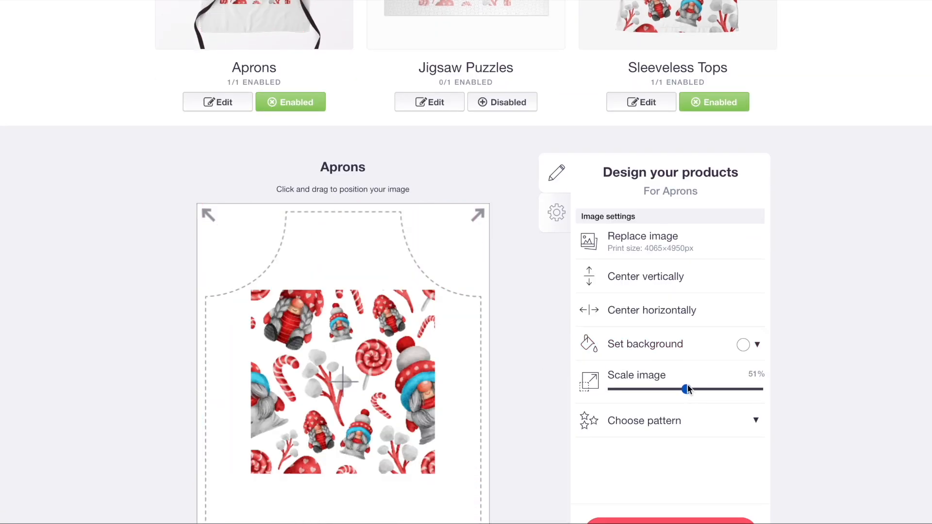
{"action": "left_click", "coordinate": [678, 423]}
{"action": "left_click", "coordinate": [717, 445]}
{"action": "left_click", "coordinate": [743, 344]}
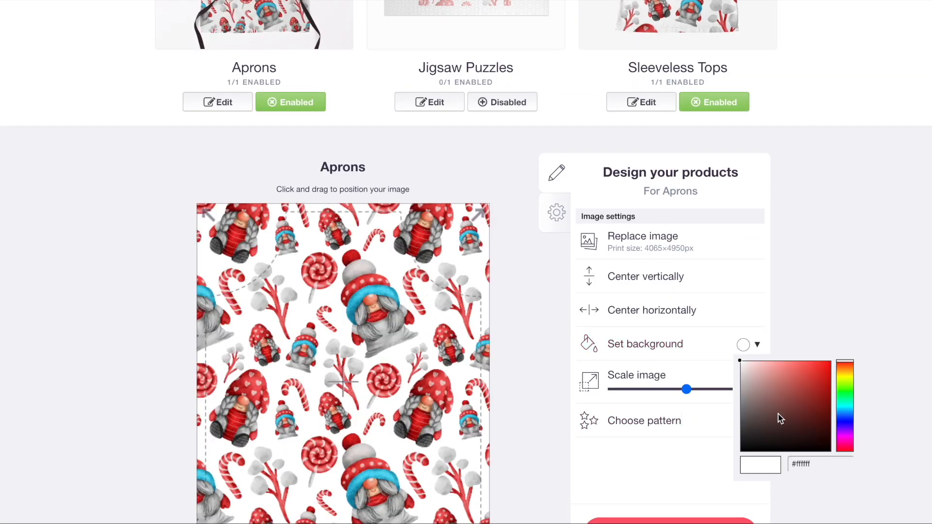
{"action": "left_click", "coordinate": [818, 258]}
{"action": "scroll", "coordinate": [308, 298], "scroll_direction": "up", "scroll_amount": 5}
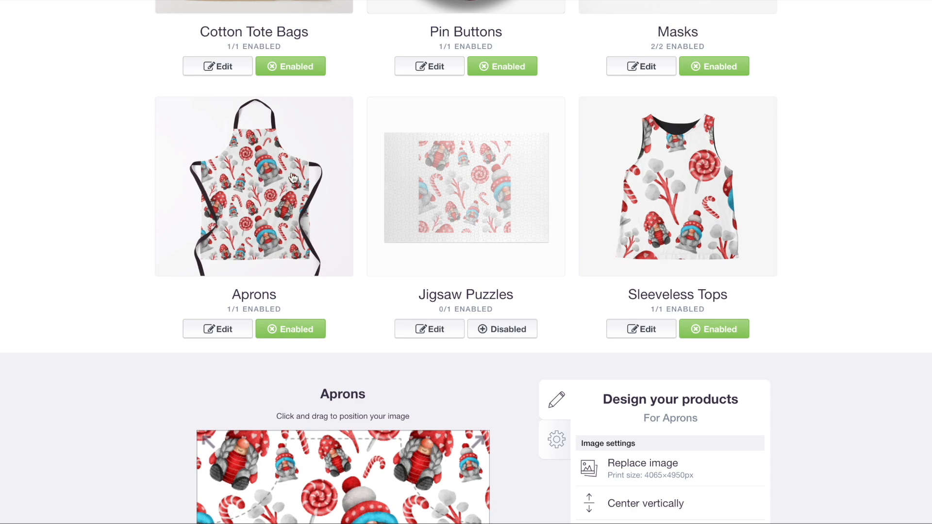
Enable the Jigsaw Puzzles and repeat their image in a regular grid
{"action": "left_click", "coordinate": [504, 332]}
{"action": "scroll", "coordinate": [507, 334], "scroll_direction": "down", "scroll_amount": 7}
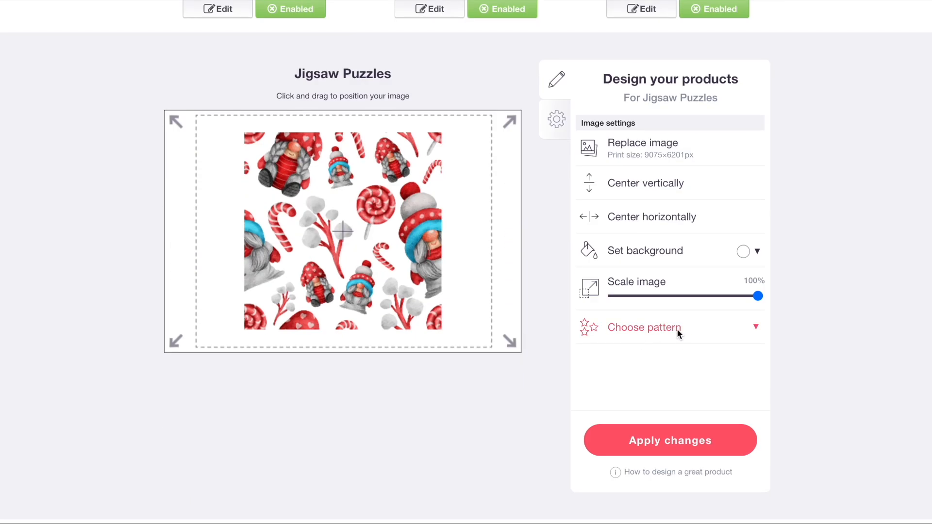
{"action": "left_click", "coordinate": [679, 331]}
{"action": "left_click", "coordinate": [712, 351]}
Set the Jigsaw Puzzles background color to black and scale the image to 89%
{"action": "left_click", "coordinate": [743, 251]}
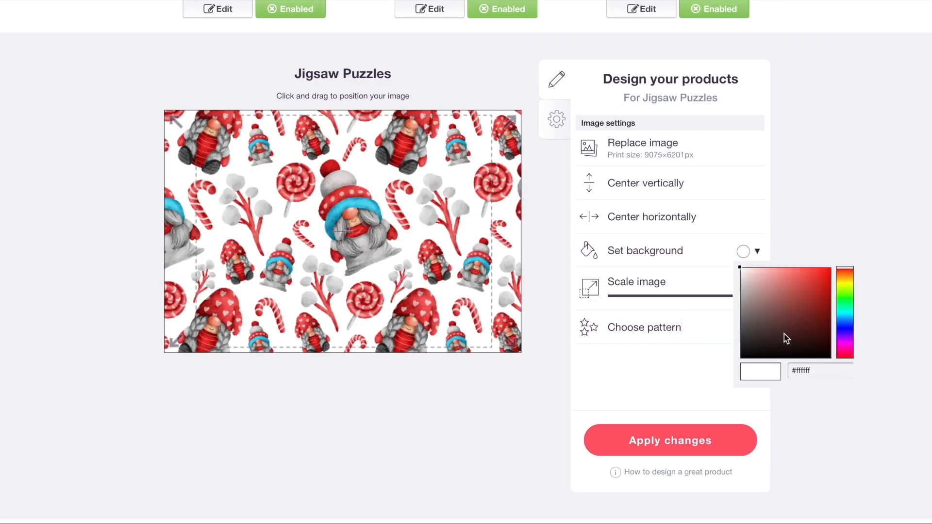
{"action": "left_click", "coordinate": [787, 338]}
{"action": "left_click", "coordinate": [651, 414]}
{"action": "left_click", "coordinate": [741, 296]}
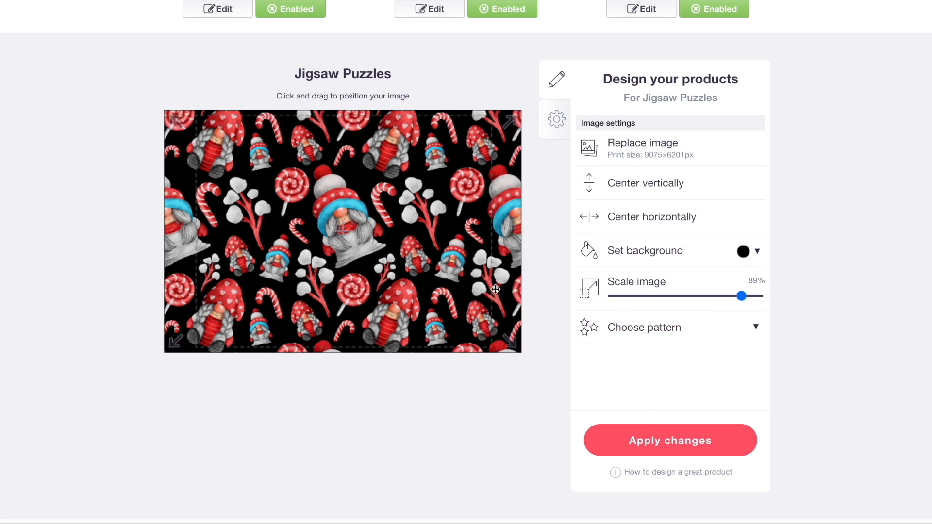
{"action": "scroll", "coordinate": [704, 243], "scroll_direction": "up", "scroll_amount": 5}
Scale the Sleeveless Tops image to 49% and repeat it in a regular grid
{"action": "left_click", "coordinate": [662, 184]}
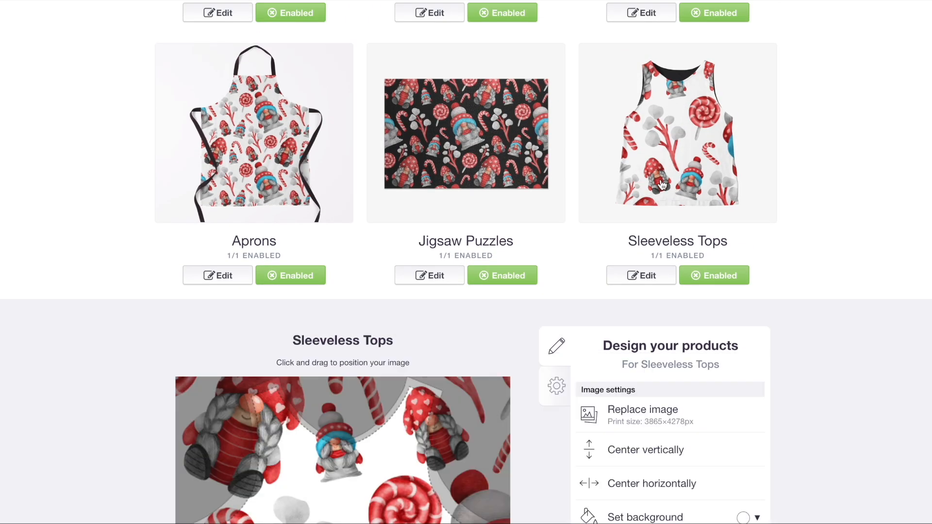
{"action": "scroll", "coordinate": [661, 184], "scroll_direction": "down", "scroll_amount": 5}
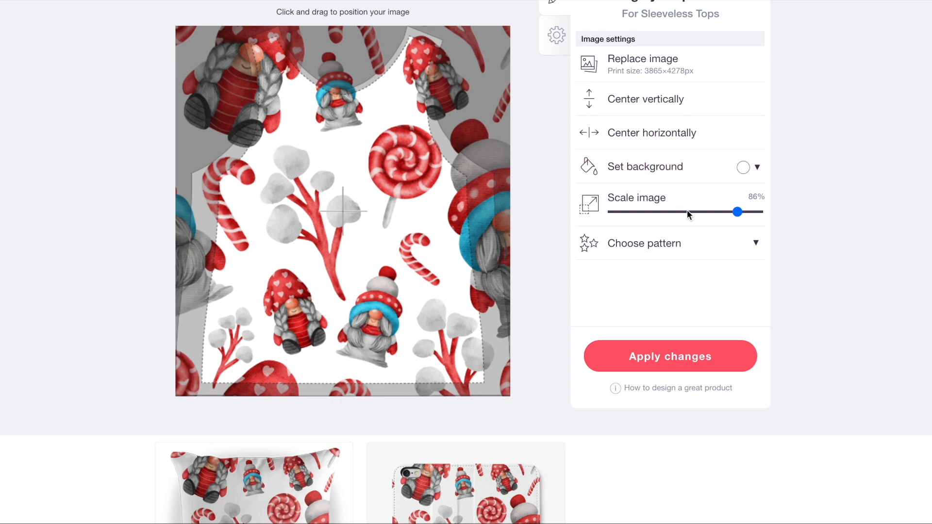
{"action": "left_click", "coordinate": [684, 212]}
{"action": "left_click", "coordinate": [677, 245]}
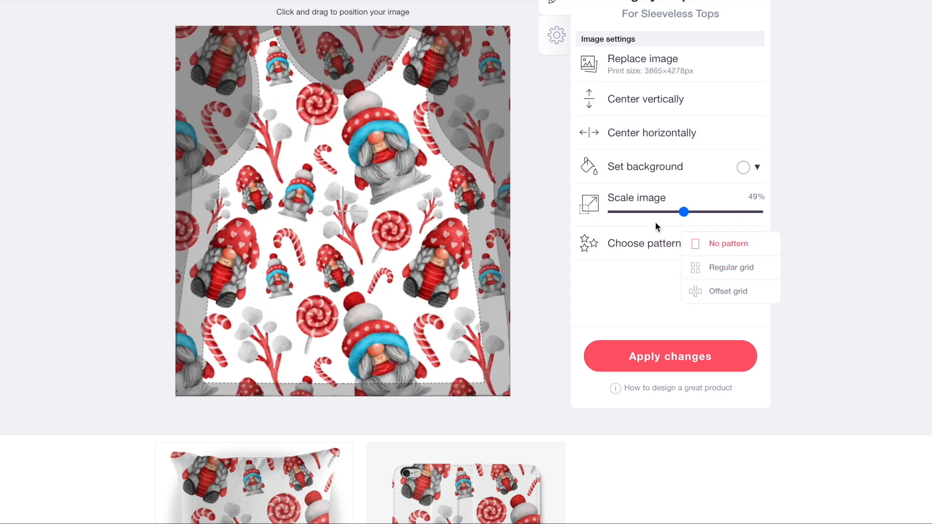
{"action": "scroll", "coordinate": [617, 191], "scroll_direction": "up", "scroll_amount": 6}
{"action": "left_click", "coordinate": [683, 123]}
Scale the Floor Pillows image to 60% and repeat it in a regular grid
{"action": "scroll", "coordinate": [373, 169], "scroll_direction": "down", "scroll_amount": 3}
{"action": "left_click", "coordinate": [334, 172]}
{"action": "left_click", "coordinate": [685, 229]}
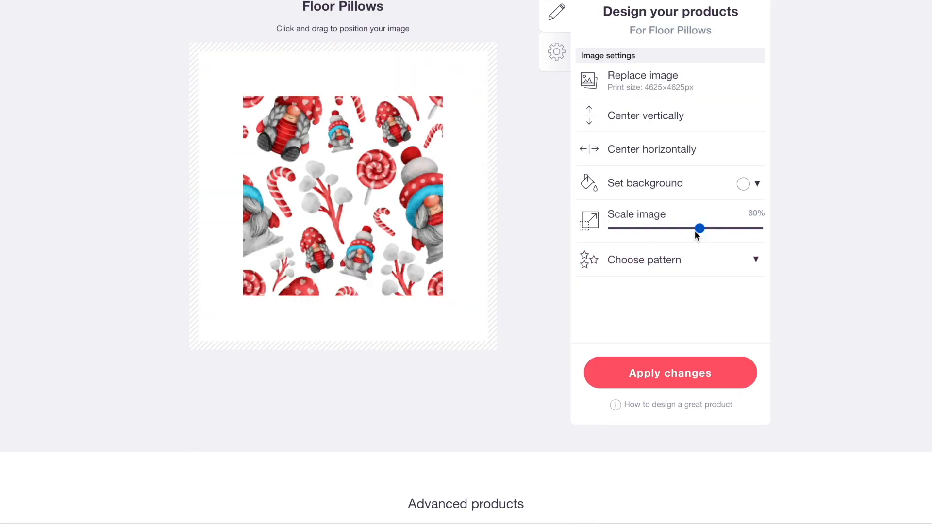
{"action": "left_click", "coordinate": [692, 259]}
{"action": "scroll", "coordinate": [467, 161], "scroll_direction": "up", "scroll_amount": 7}
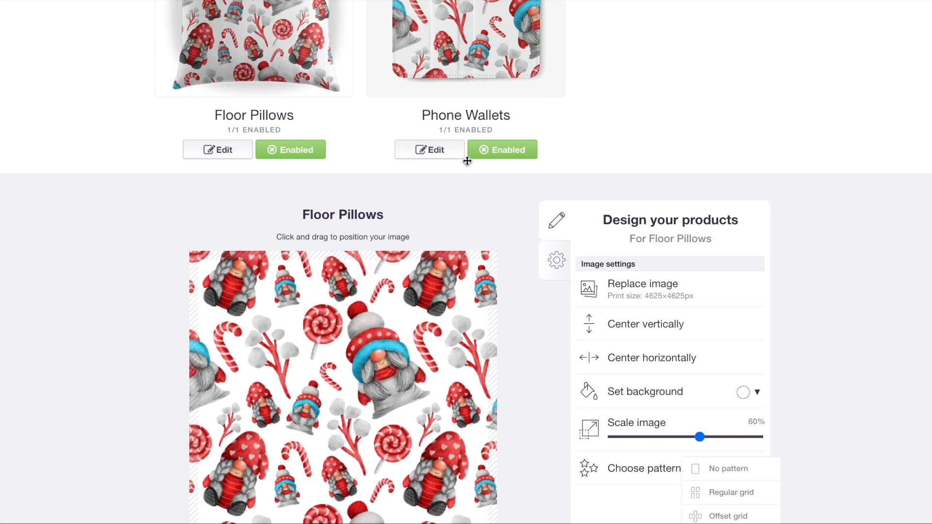
Scale the Phone Wallets image to 25% and repeat it in a regular grid
{"action": "scroll", "coordinate": [503, 183], "scroll_direction": "down", "scroll_amount": 5}
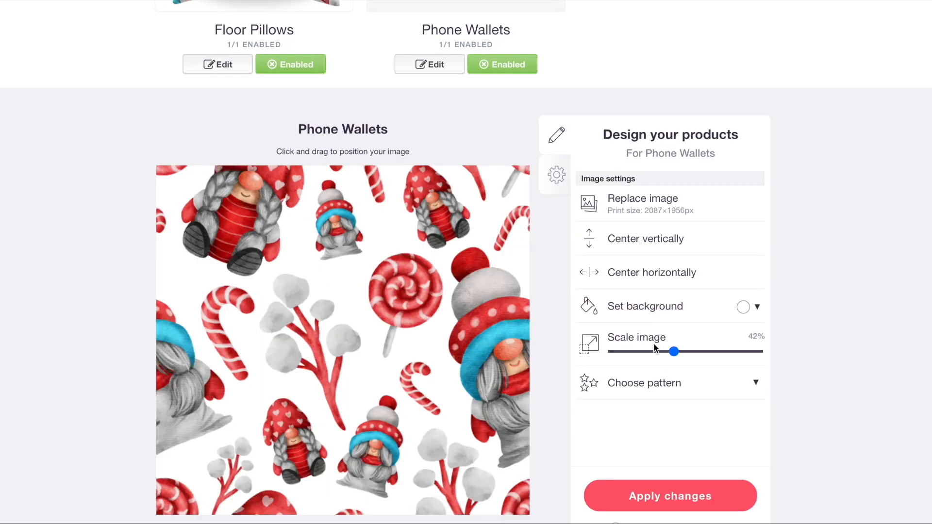
{"action": "left_click", "coordinate": [650, 351]}
{"action": "left_click", "coordinate": [680, 383]}
{"action": "left_click", "coordinate": [723, 407]}
{"action": "scroll", "coordinate": [462, 194], "scroll_direction": "up", "scroll_amount": 5}
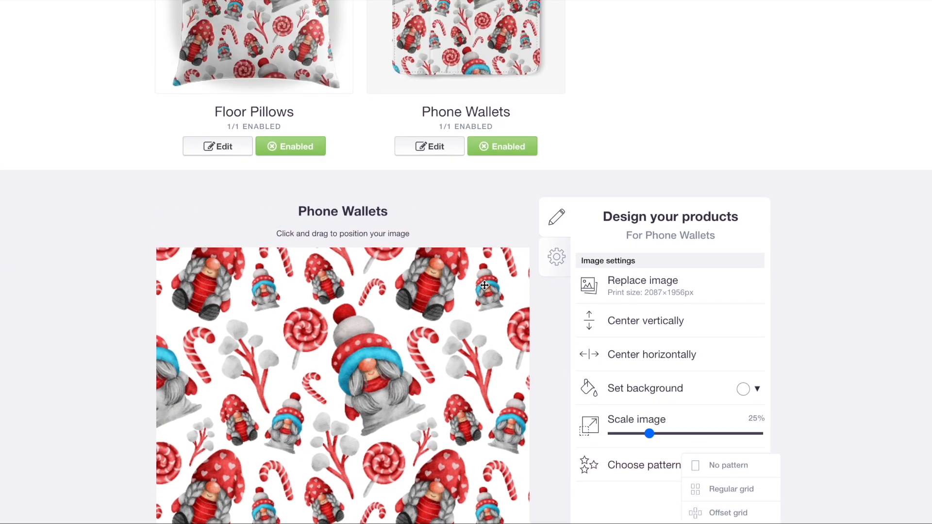
{"action": "left_click", "coordinate": [432, 185]}
Enable the Leggings product, scale its image to 25% and repeat it in a regular grid
{"action": "scroll", "coordinate": [432, 185], "scroll_direction": "down", "scroll_amount": 8}
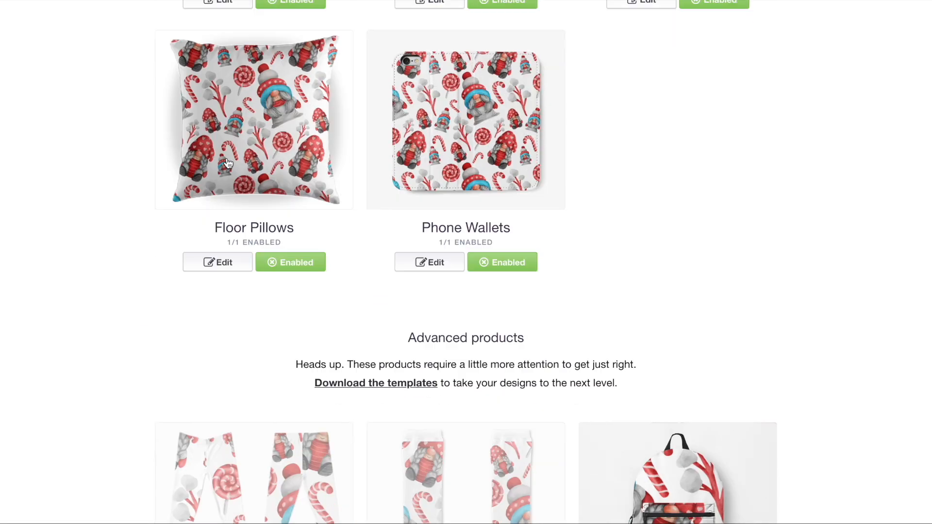
{"action": "left_click", "coordinate": [254, 209]}
{"action": "left_click", "coordinate": [297, 325]}
{"action": "scroll", "coordinate": [640, 224], "scroll_direction": "down", "scroll_amount": 9}
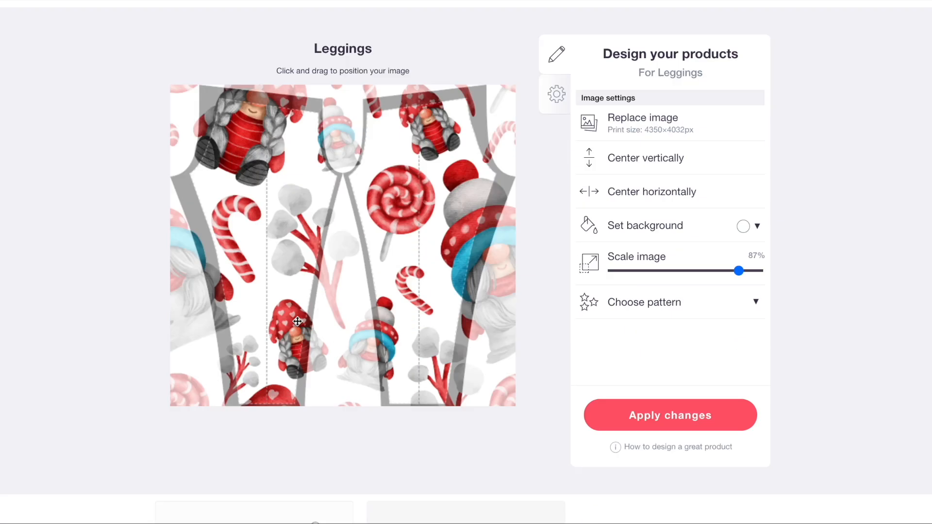
{"action": "left_click", "coordinate": [650, 167]}
{"action": "left_click", "coordinate": [645, 202]}
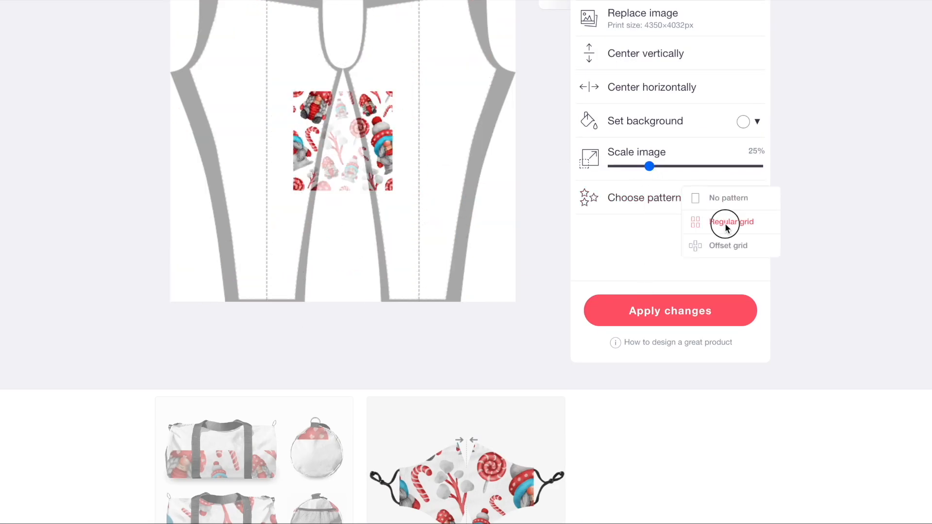
{"action": "left_click", "coordinate": [726, 221]}
Set the Leggings background color to black and reduce the image scale to 17%
{"action": "left_click", "coordinate": [745, 121]}
{"action": "left_click", "coordinate": [770, 241]}
{"action": "left_click", "coordinate": [669, 315]}
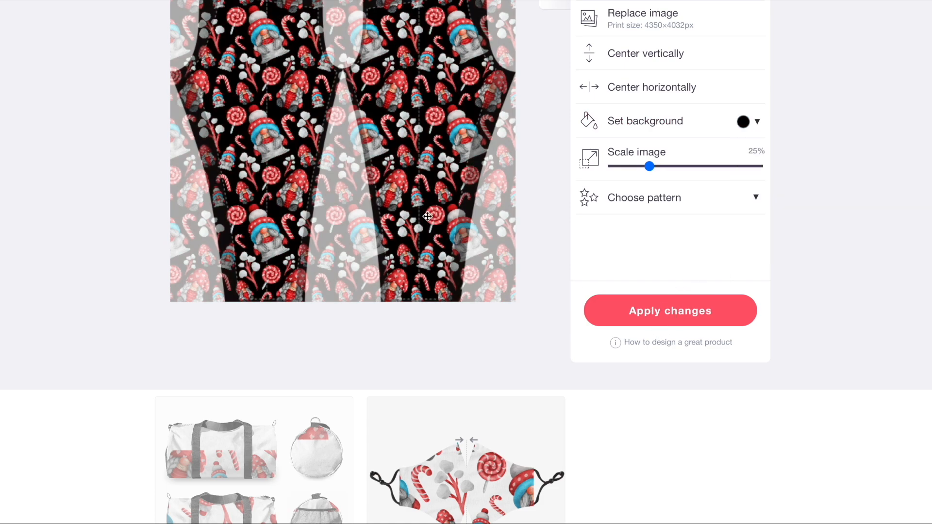
{"action": "scroll", "coordinate": [427, 218], "scroll_direction": "up", "scroll_amount": 7}
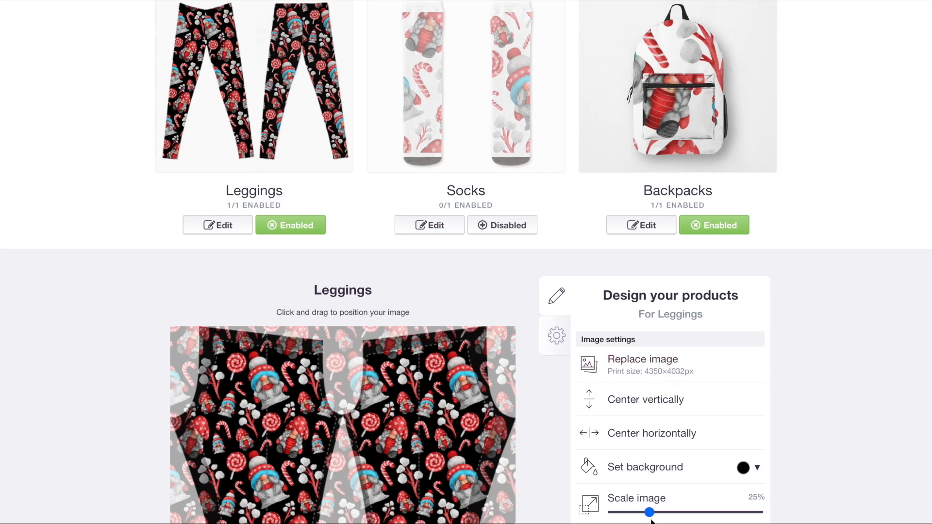
{"action": "mouse_move", "coordinate": [649, 516]}
{"action": "left_mouse_down"}
{"action": "mouse_move", "coordinate": [628, 515]}
{"action": "mouse_move", "coordinate": [638, 516]}
{"action": "left_mouse_up"}
{"action": "scroll", "coordinate": [524, 147], "scroll_direction": "down", "scroll_amount": 1}
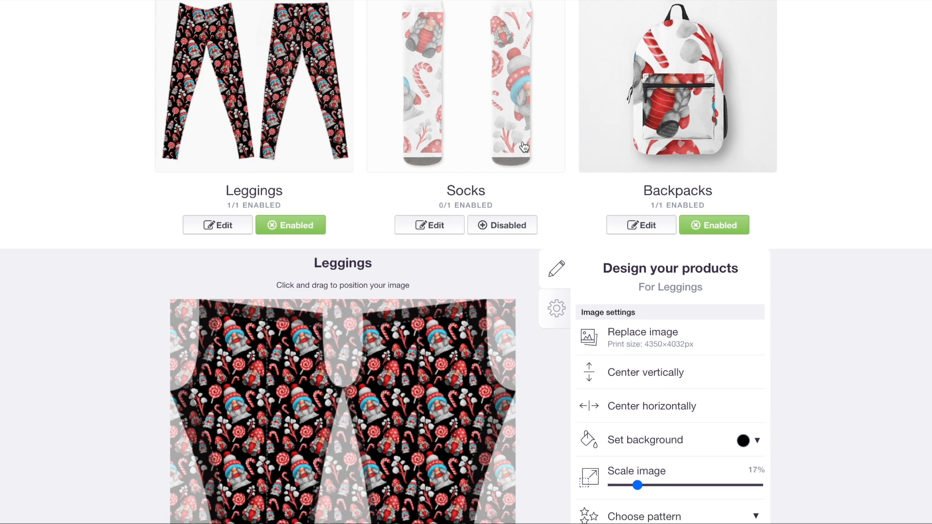
Enable the Socks product, scale its image to 54% and repeat it in a regular grid
{"action": "left_click", "coordinate": [523, 226]}
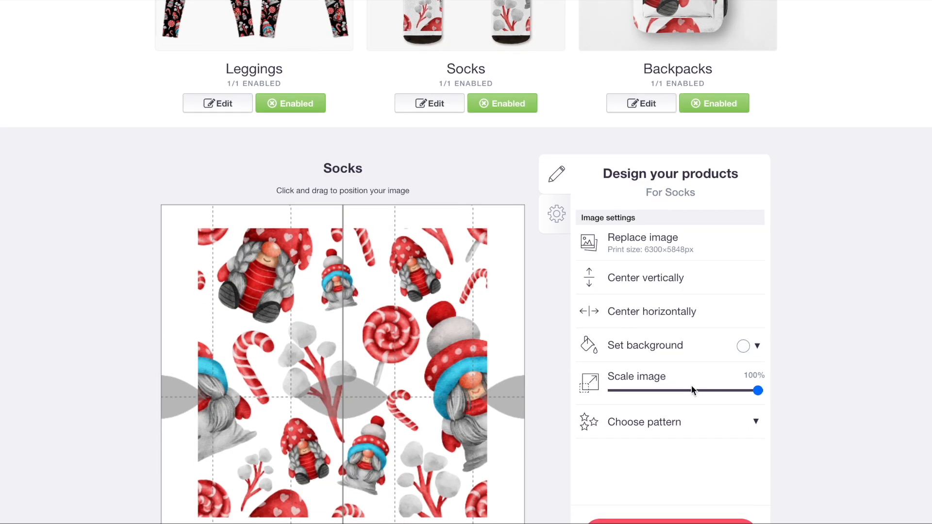
{"action": "left_click", "coordinate": [691, 391]}
{"action": "left_click", "coordinate": [687, 421]}
{"action": "left_click", "coordinate": [718, 444]}
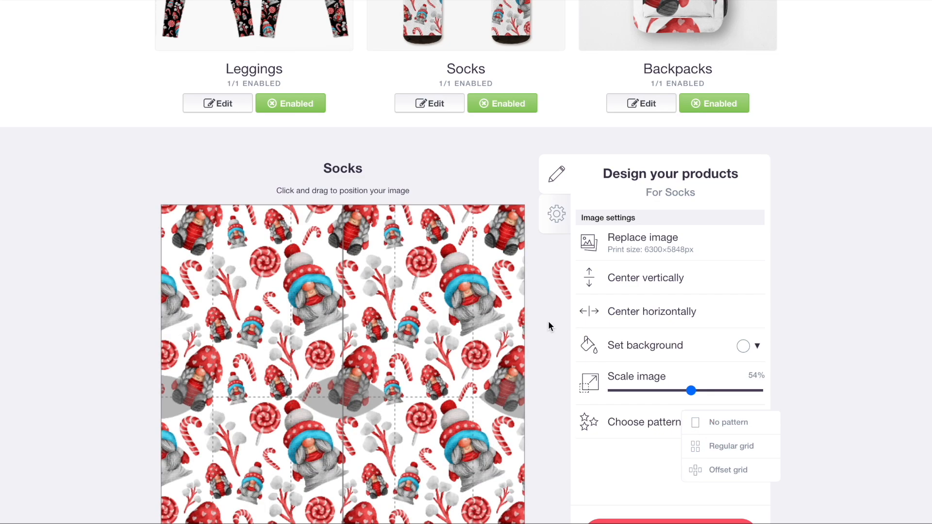
Scale the Backpacks image to 29% and repeat it in a regular grid
{"action": "scroll", "coordinate": [550, 321], "scroll_direction": "up", "scroll_amount": 6}
{"action": "left_click", "coordinate": [672, 265]}
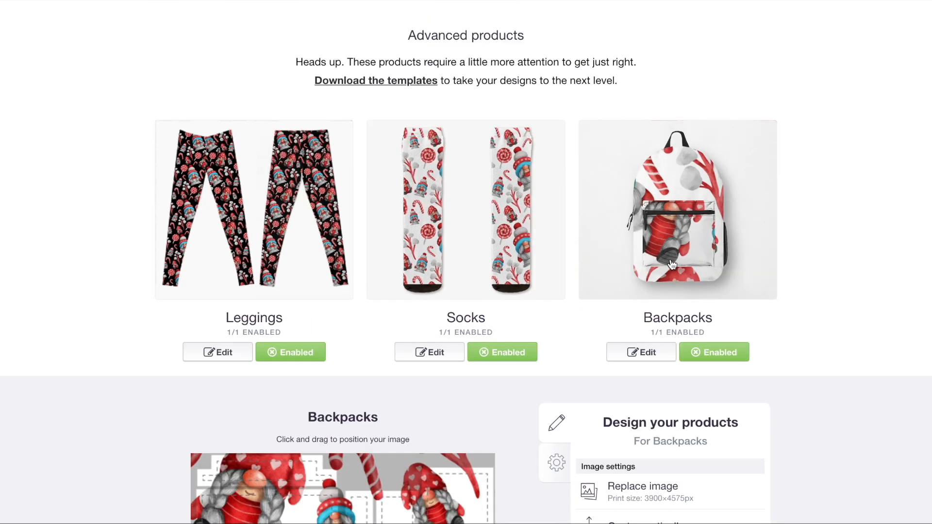
{"action": "left_click", "coordinate": [691, 315]}
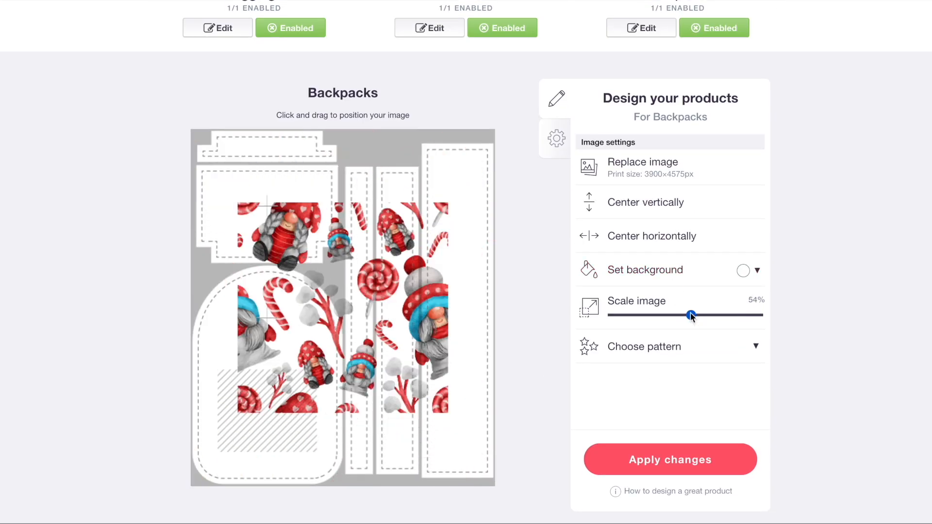
{"action": "left_click", "coordinate": [655, 314]}
{"action": "left_click", "coordinate": [657, 342]}
{"action": "left_click", "coordinate": [713, 380]}
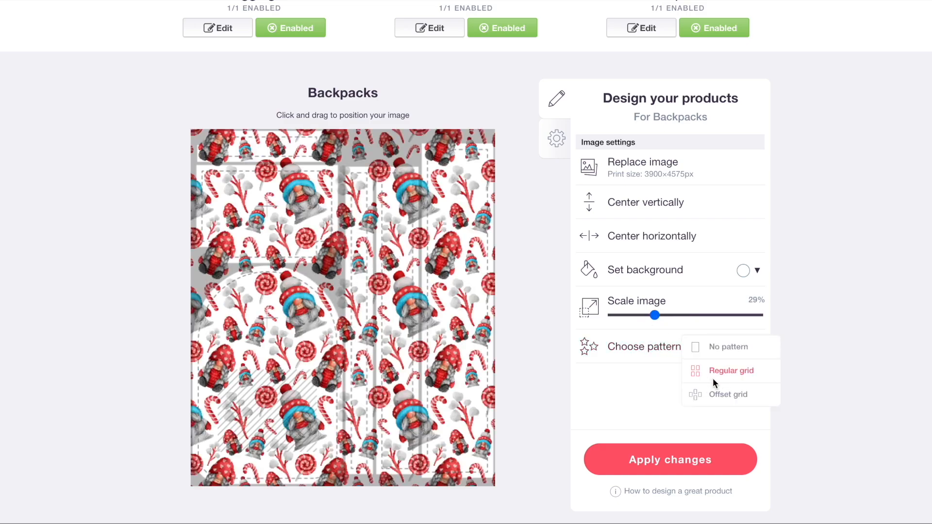
Set the Backpacks background color to black
{"action": "left_click", "coordinate": [748, 276]}
{"action": "left_click_drag", "start_coordinate": [788, 316], "coordinate": [717, 438]}
{"action": "scroll", "coordinate": [669, 297], "scroll_direction": "up", "scroll_amount": 7}
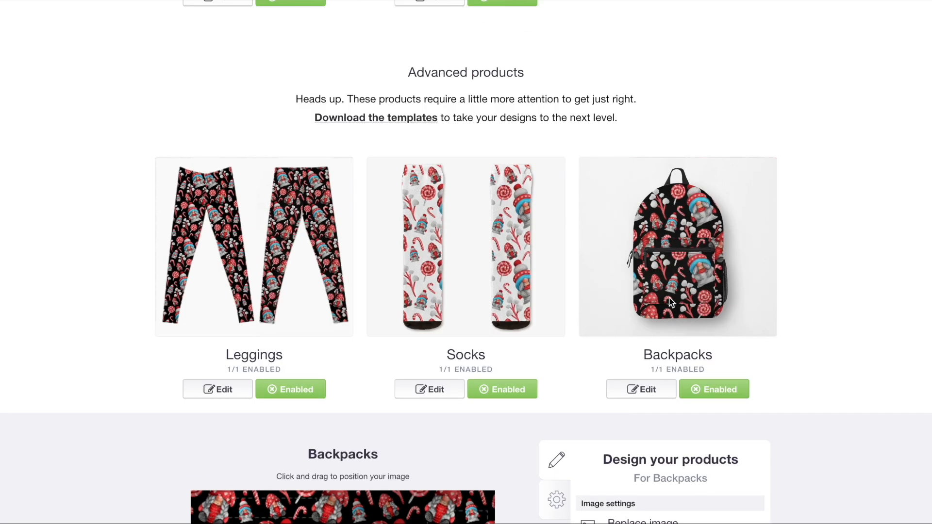
Enable the Duffle Bags product, scale its image to 49% and repeat it in a regular grid
{"action": "scroll", "coordinate": [384, 223], "scroll_direction": "down", "scroll_amount": 6}
{"action": "left_click", "coordinate": [263, 240]}
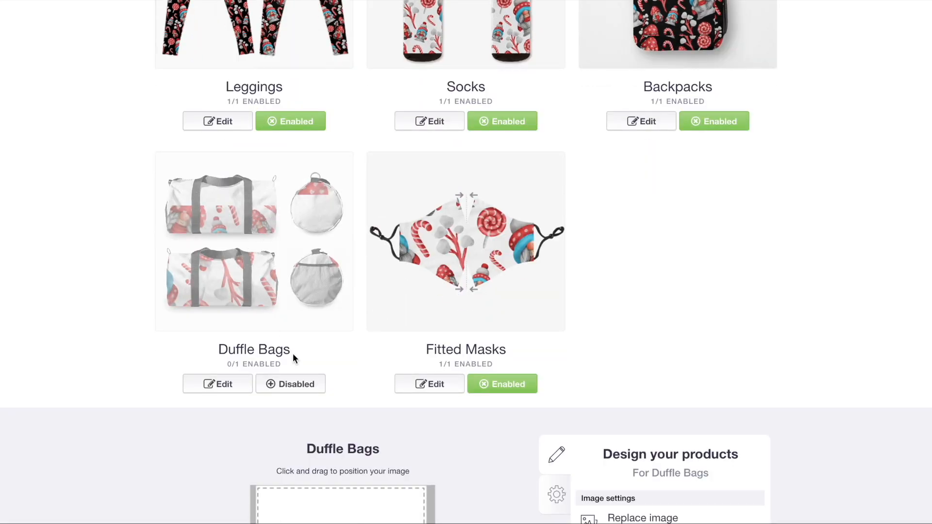
{"action": "scroll", "coordinate": [732, 353], "scroll_direction": "down", "scroll_amount": 6}
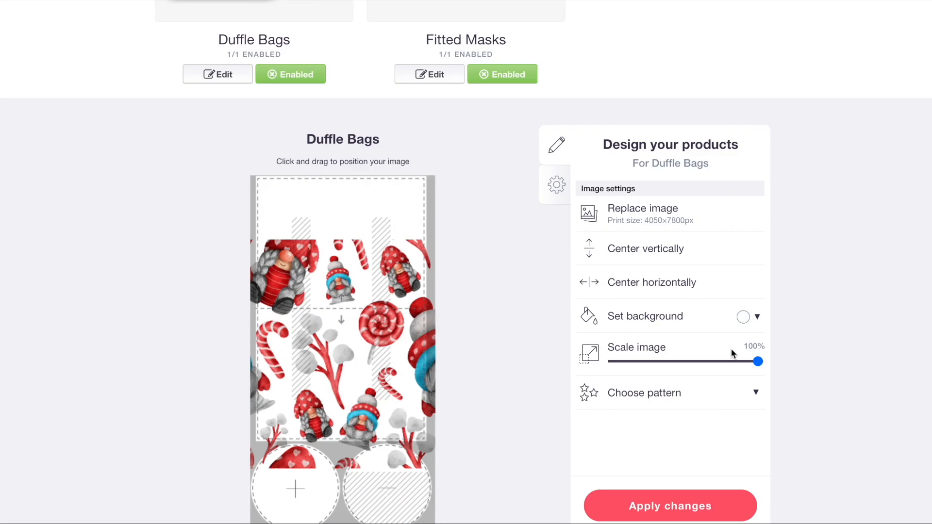
{"action": "left_click", "coordinate": [684, 362]}
{"action": "left_click", "coordinate": [662, 386]}
{"action": "left_click", "coordinate": [707, 416]}
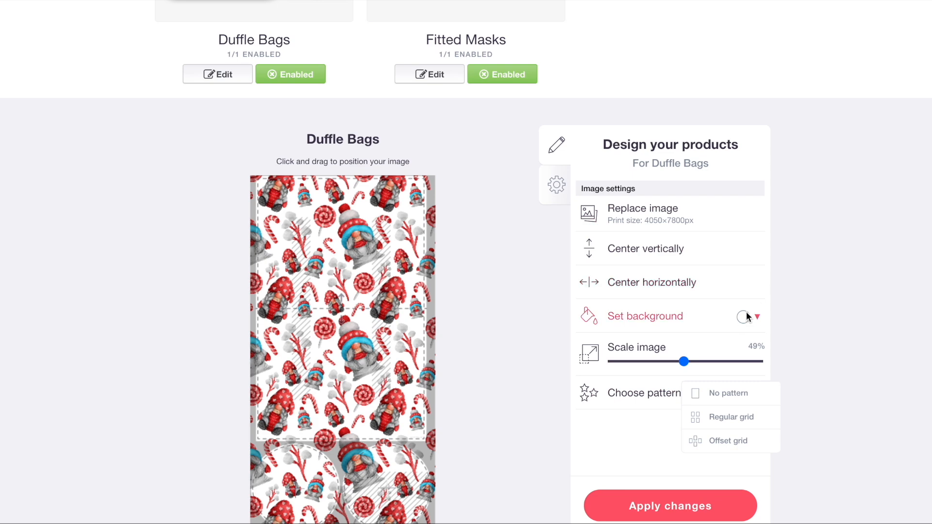
Scale down the Fitted Masks image as a repeating pattern and reposition it on the mask
{"action": "scroll", "coordinate": [368, 201], "scroll_direction": "up", "scroll_amount": 5}
{"action": "left_click", "coordinate": [423, 178]}
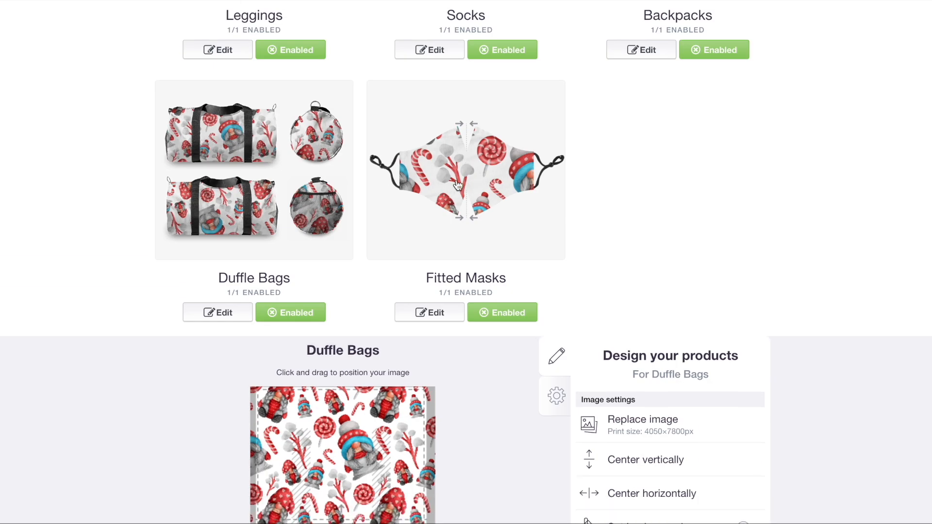
{"action": "scroll", "coordinate": [655, 389], "scroll_direction": "down", "scroll_amount": 2}
{"action": "left_click", "coordinate": [653, 387]}
{"action": "left_click_drag", "start_coordinate": [432, 310], "coordinate": [416, 335]}
{"action": "scroll", "coordinate": [505, 268], "scroll_direction": "up", "scroll_amount": 10}
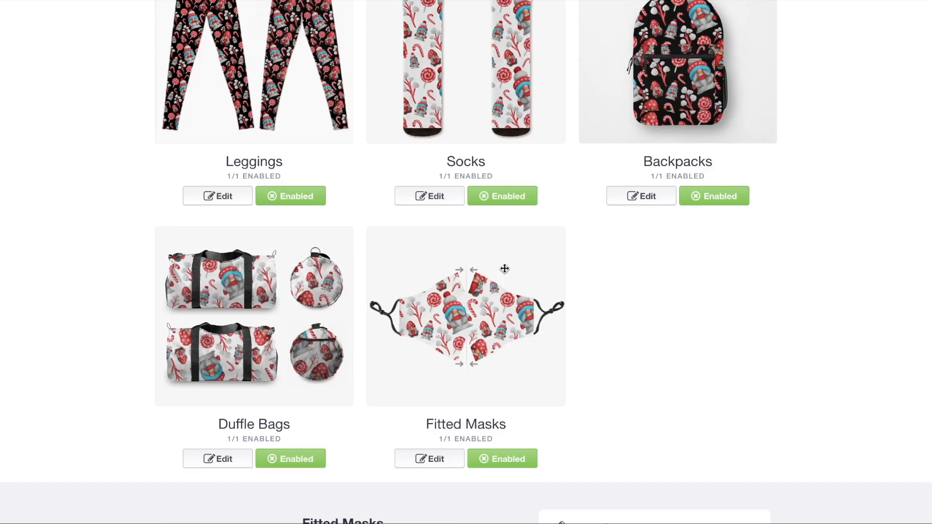
Assign the Design & Illustration and Digital Art media and add the work to the Life in Patterns and Christmas 2021 collections
{"action": "scroll", "coordinate": [500, 370], "scroll_direction": "down", "scroll_amount": 3}
{"action": "scroll", "coordinate": [507, 278], "scroll_direction": "down", "scroll_amount": 3}
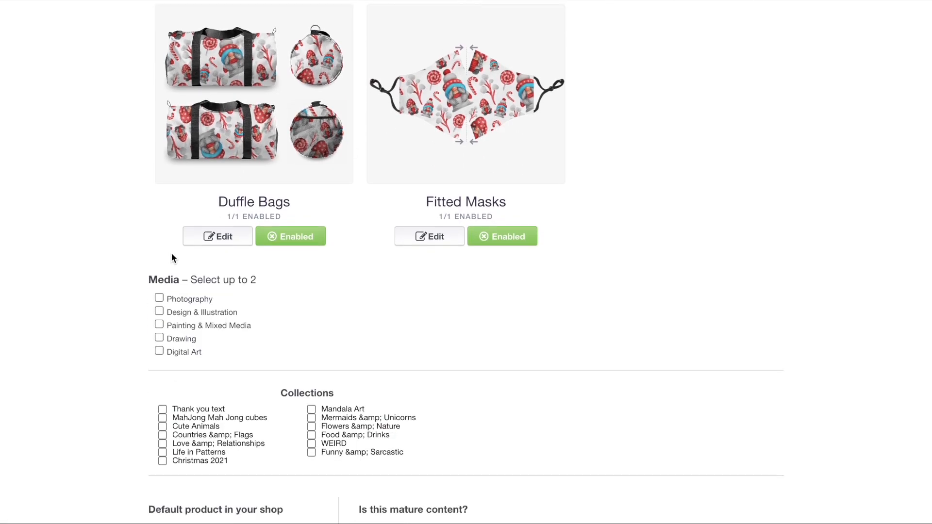
{"action": "scroll", "coordinate": [171, 253], "scroll_direction": "down", "scroll_amount": 2}
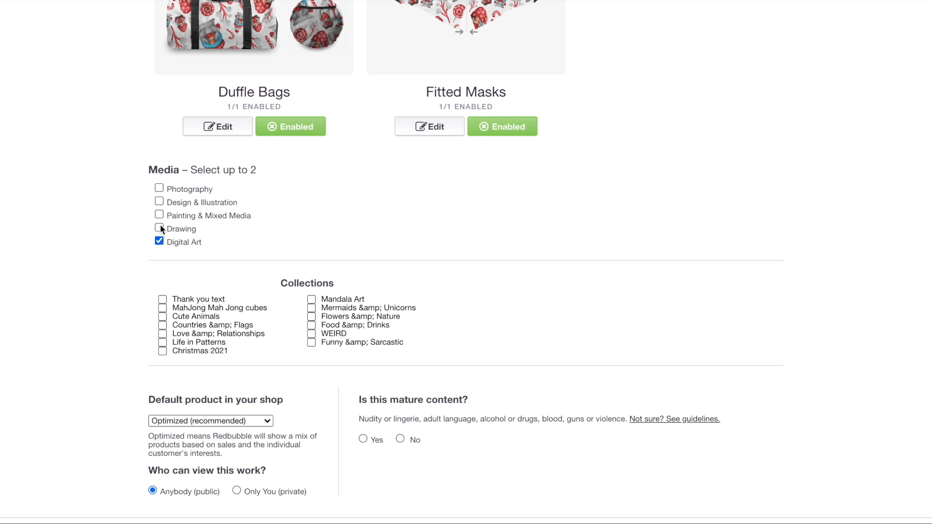
{"action": "left_click", "coordinate": [159, 201]}
{"action": "scroll", "coordinate": [296, 253], "scroll_direction": "down", "scroll_amount": 1}
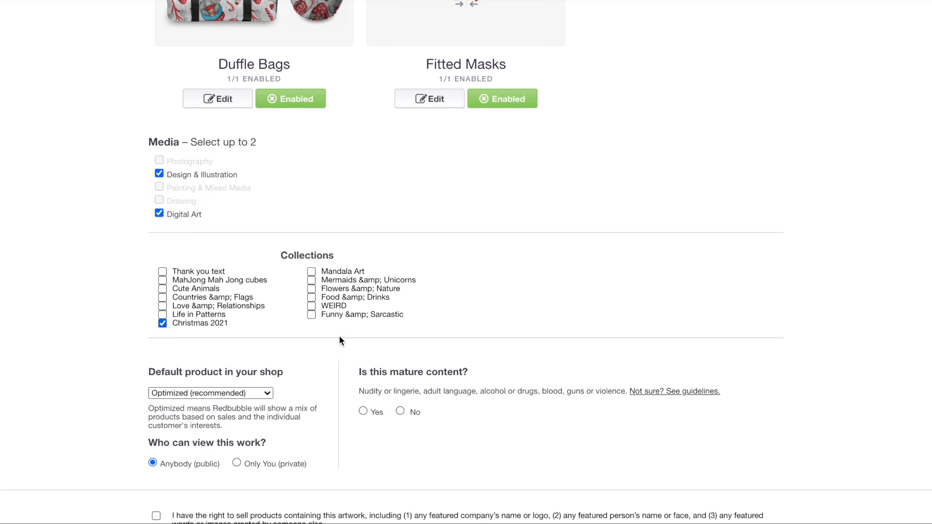
{"action": "left_click", "coordinate": [163, 315]}
Choose A-Line Dress as the default product shown in the shop
{"action": "left_click", "coordinate": [235, 393]}
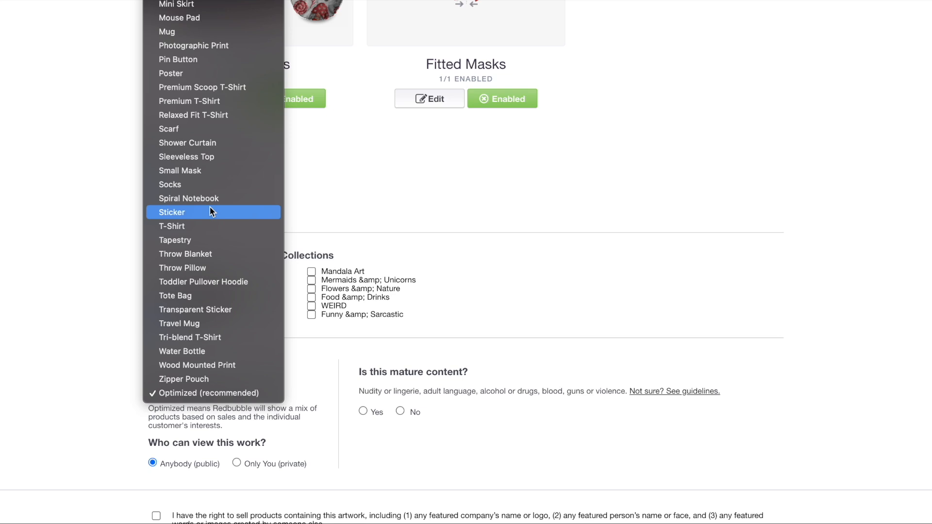
{"action": "scroll", "coordinate": [196, 103], "scroll_direction": "up", "scroll_amount": 5}
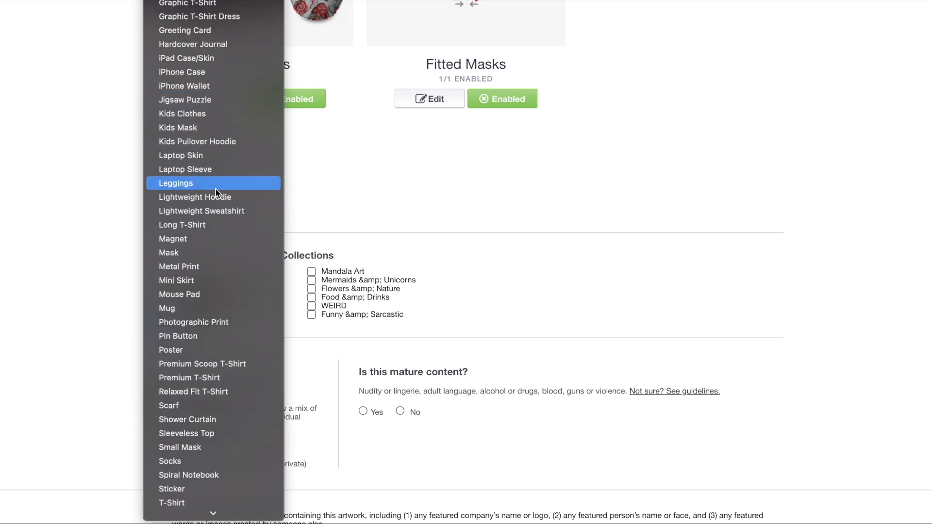
{"action": "scroll", "coordinate": [215, 191], "scroll_direction": "up", "scroll_amount": 6}
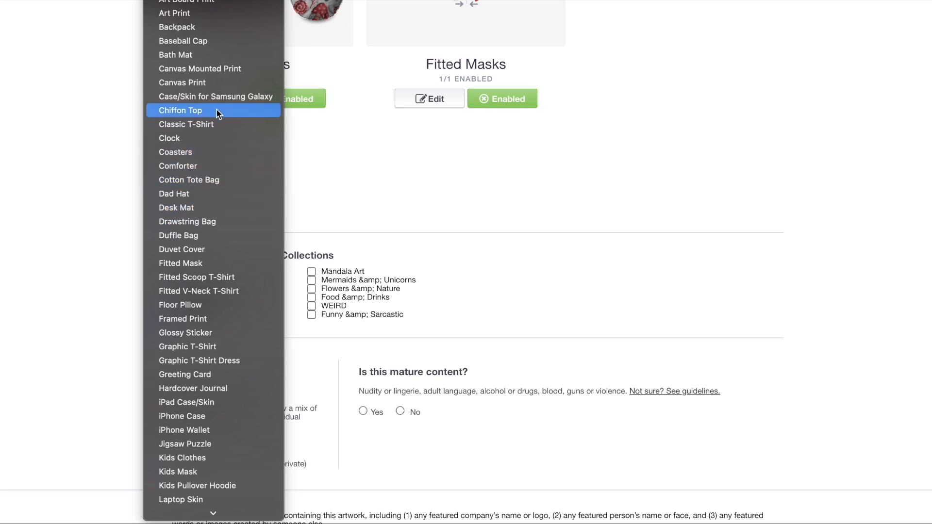
{"action": "scroll", "coordinate": [216, 110], "scroll_direction": "down", "scroll_amount": 3}
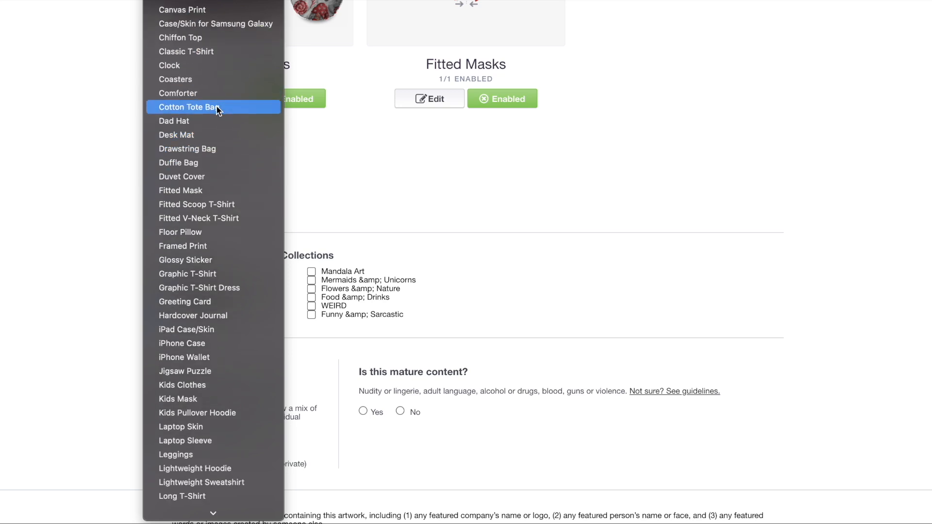
{"action": "left_click", "coordinate": [215, 1]}
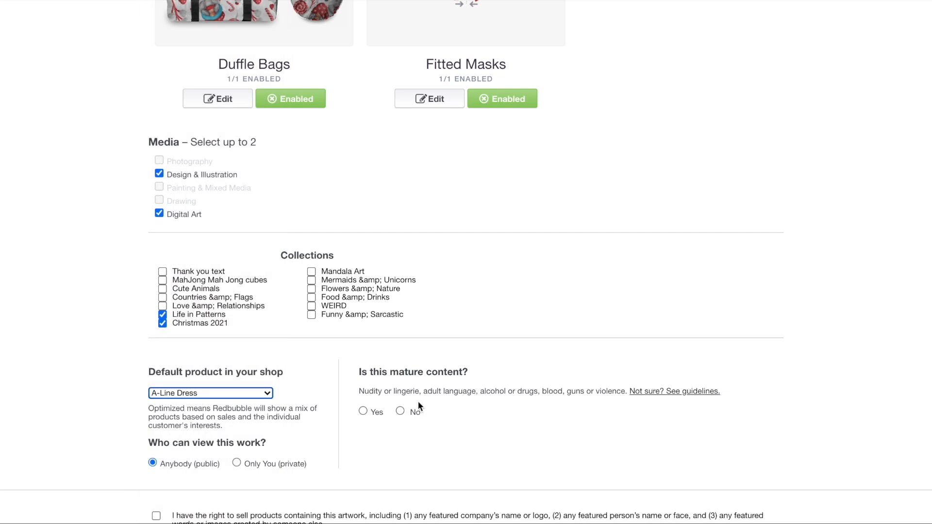
Mark the work as not mature content, confirm the right to sell the artwork and save the work
{"action": "left_click", "coordinate": [401, 411]}
{"action": "scroll", "coordinate": [406, 265], "scroll_direction": "down", "scroll_amount": 4}
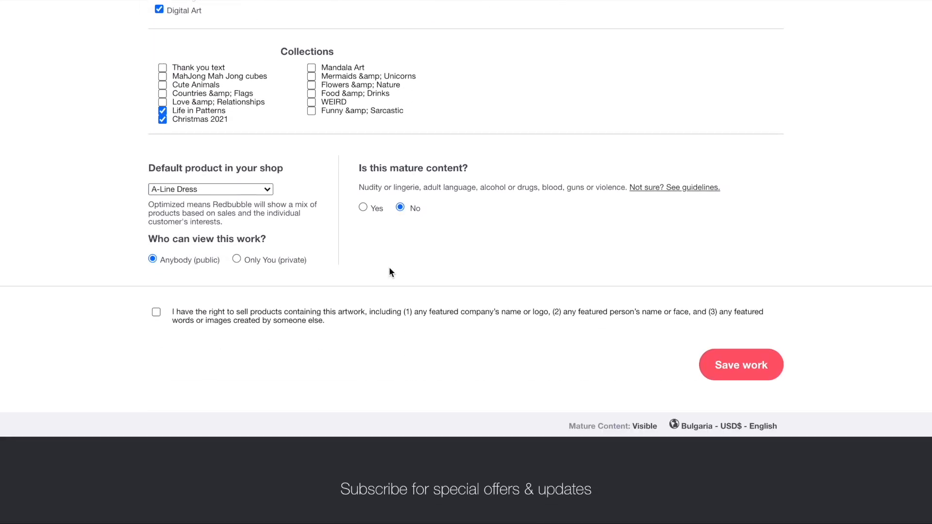
{"action": "left_click", "coordinate": [725, 370]}
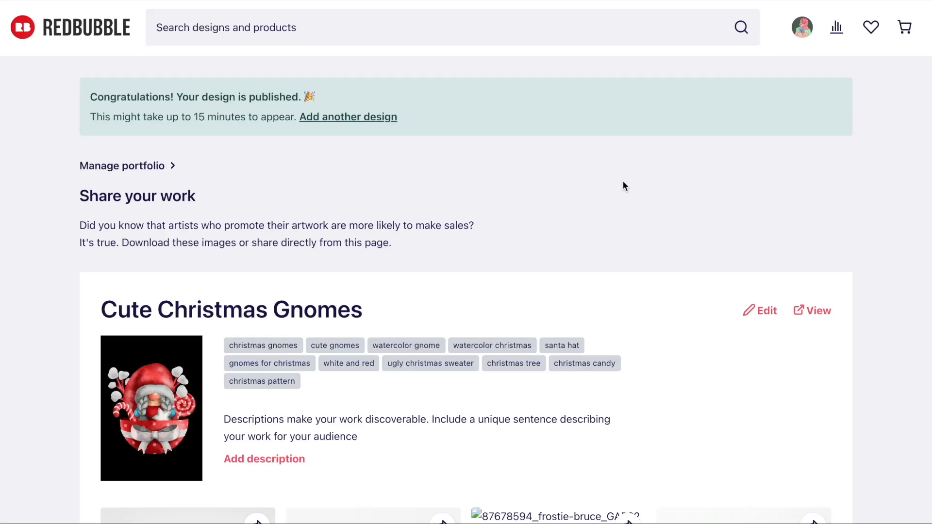
Review the product previews of the published Cute Christmas Gnomes design, from apparel to phone cases, wall art and home goods
{"action": "scroll", "coordinate": [624, 183], "scroll_direction": "down", "scroll_amount": 6}
{"action": "scroll", "coordinate": [625, 186], "scroll_direction": "down", "scroll_amount": 7}
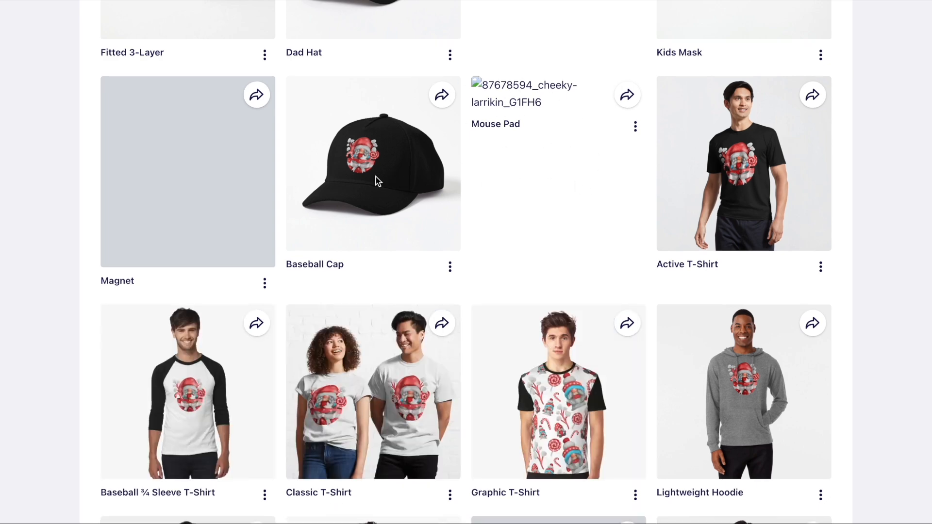
{"action": "scroll", "coordinate": [388, 176], "scroll_direction": "down", "scroll_amount": 10}
{"action": "scroll", "coordinate": [599, 258], "scroll_direction": "down", "scroll_amount": 9}
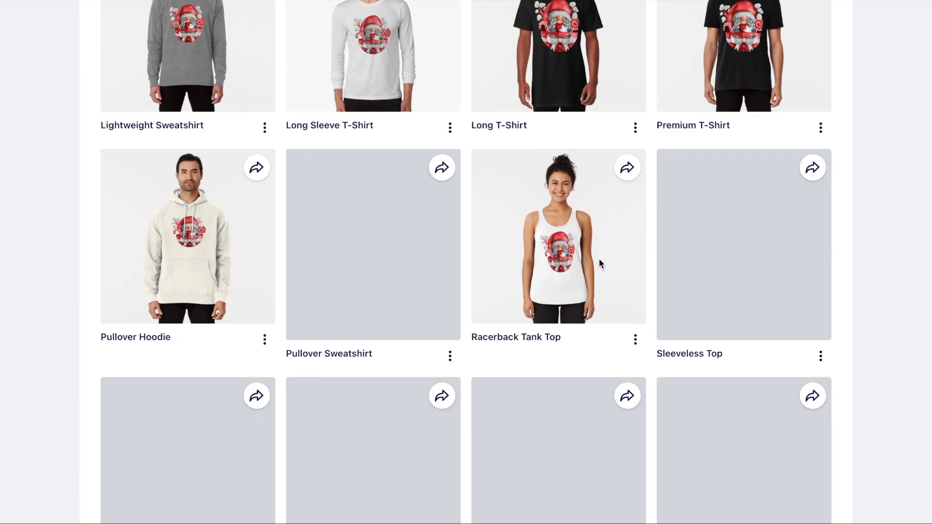
{"action": "scroll", "coordinate": [598, 263], "scroll_direction": "down", "scroll_amount": 9}
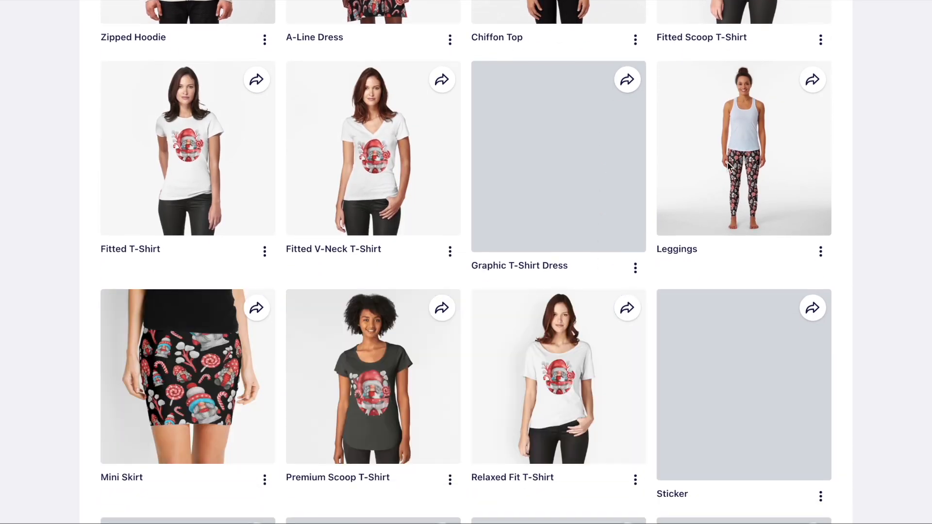
{"action": "scroll", "coordinate": [590, 175], "scroll_direction": "down", "scroll_amount": 10}
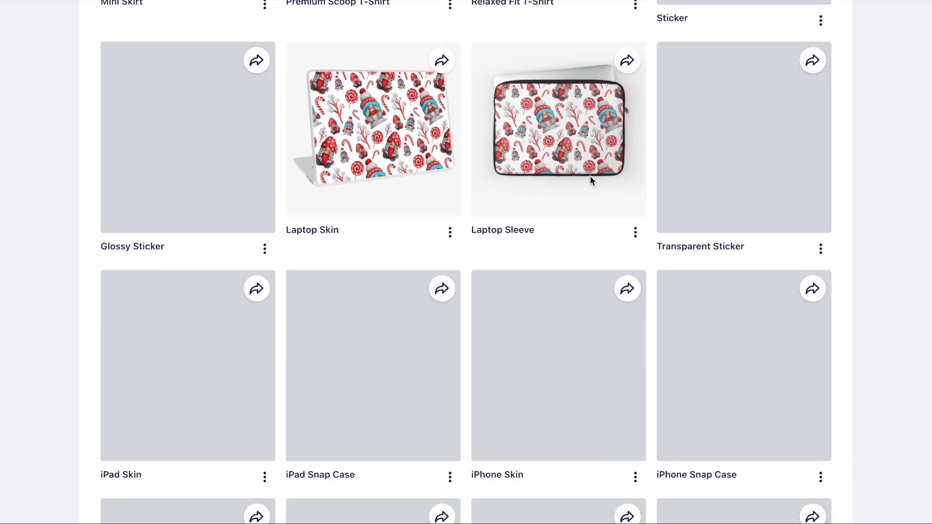
{"action": "scroll", "coordinate": [590, 176], "scroll_direction": "down", "scroll_amount": 13}
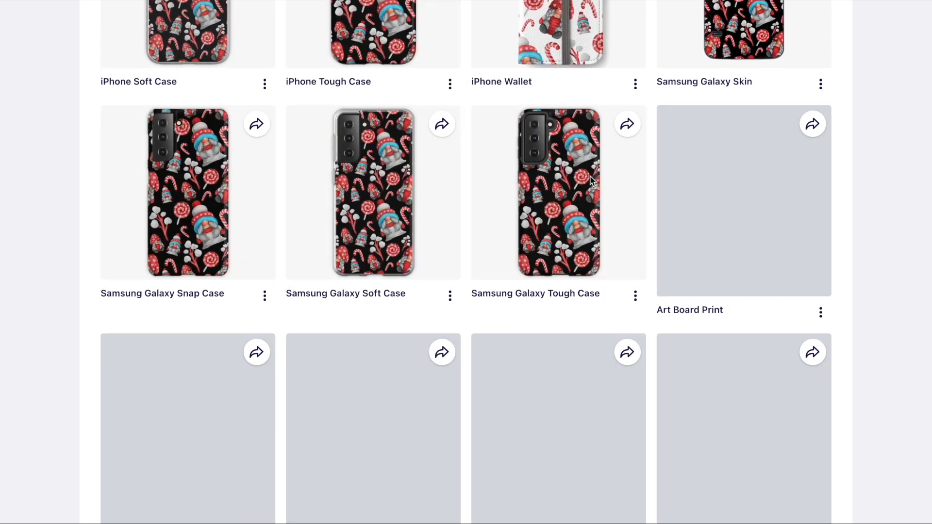
{"action": "scroll", "coordinate": [591, 181], "scroll_direction": "down", "scroll_amount": 8}
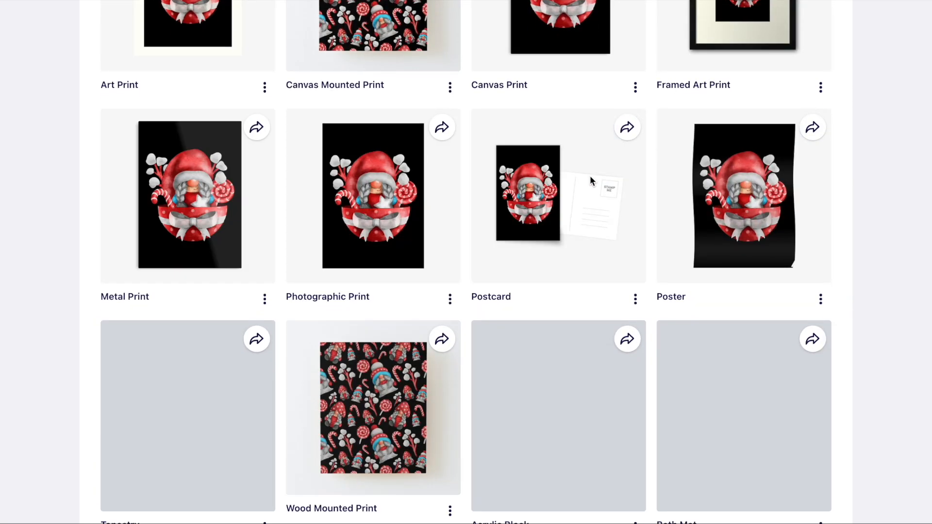
{"action": "scroll", "coordinate": [590, 175], "scroll_direction": "down", "scroll_amount": 5}
{"action": "scroll", "coordinate": [582, 249], "scroll_direction": "up", "scroll_amount": 5}
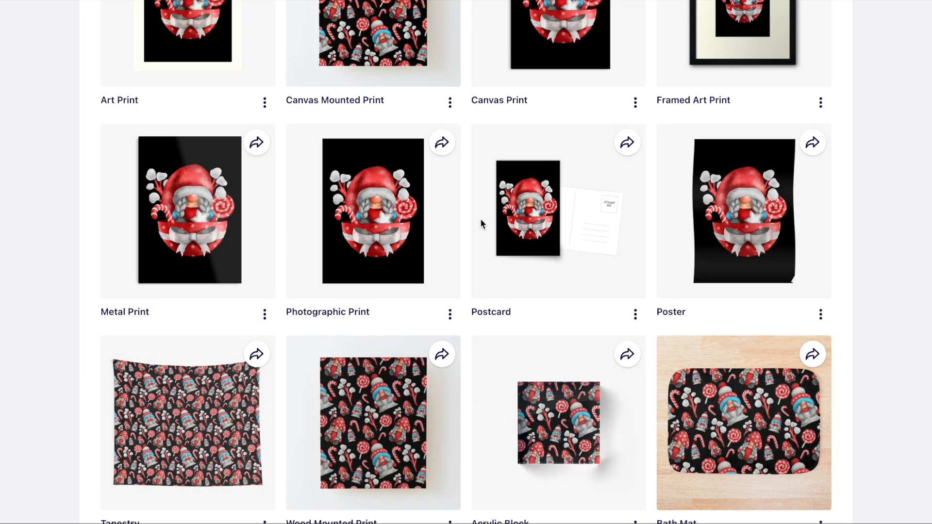
{"action": "scroll", "coordinate": [504, 166], "scroll_direction": "down", "scroll_amount": 8}
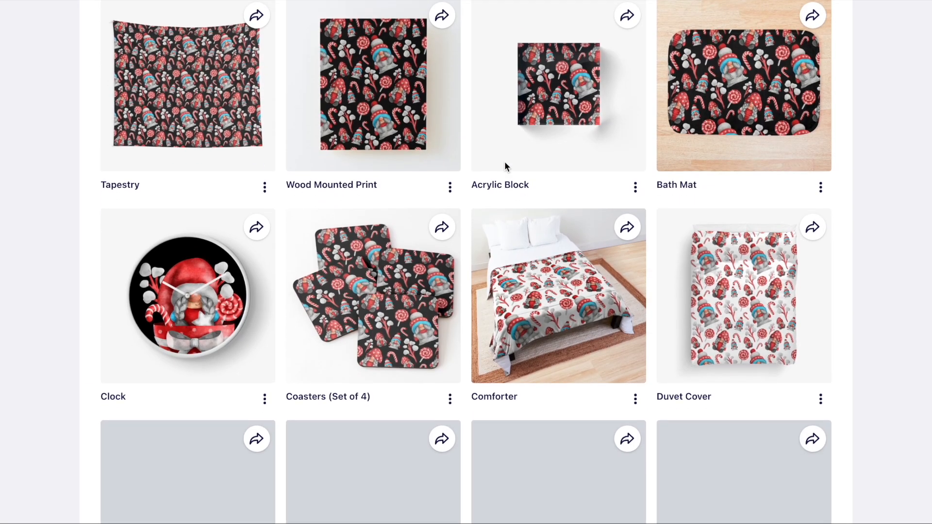
Review the remaining product previews of the Cute Christmas Gnomes design, from home goods to stationery, and look back over the earlier products
{"action": "scroll", "coordinate": [505, 161], "scroll_direction": "down", "scroll_amount": 4}
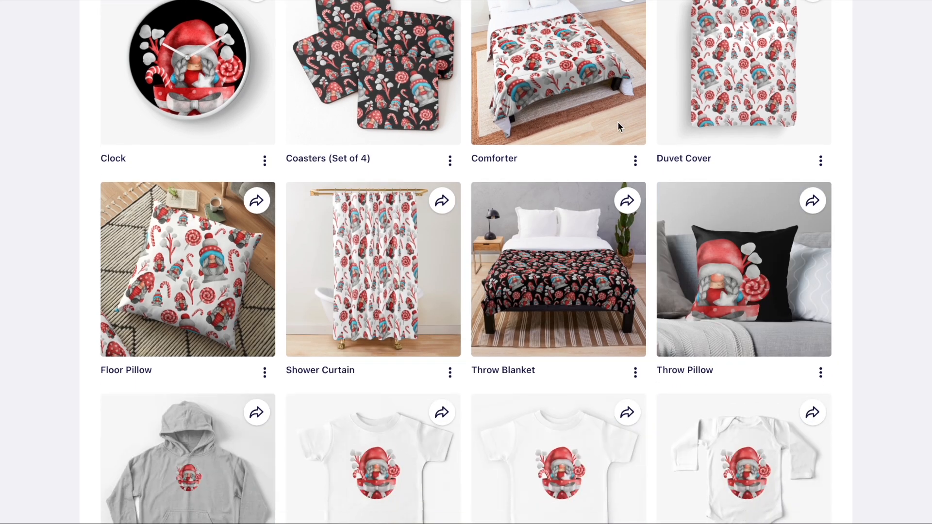
{"action": "scroll", "coordinate": [508, 121], "scroll_direction": "down", "scroll_amount": 7}
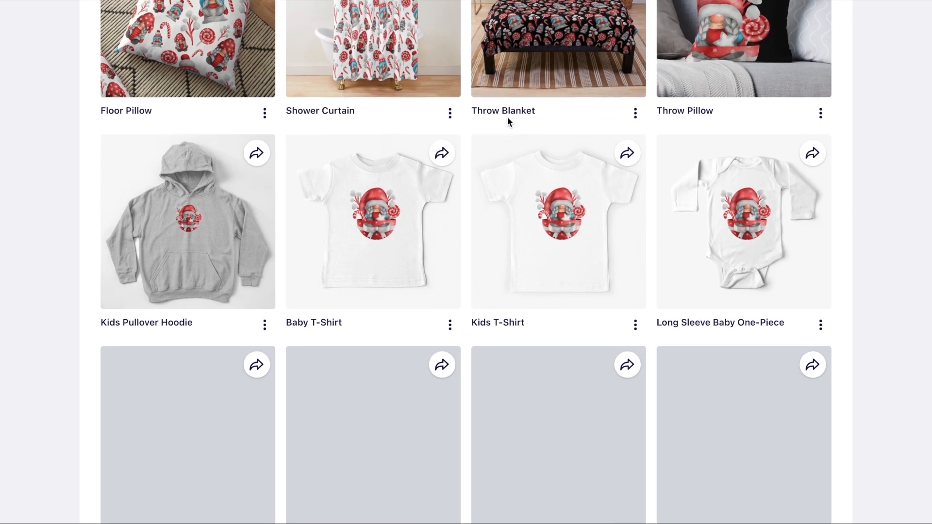
{"action": "scroll", "coordinate": [586, 141], "scroll_direction": "down", "scroll_amount": 8}
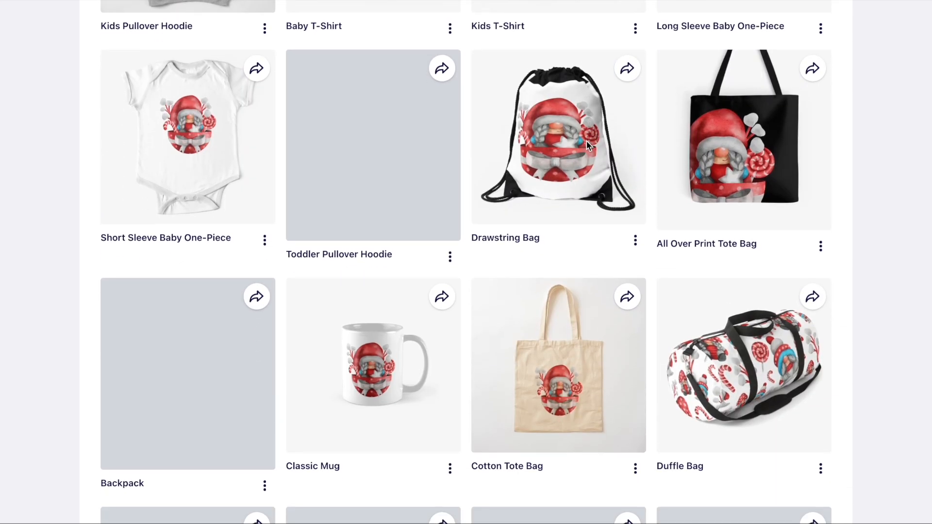
{"action": "scroll", "coordinate": [586, 141], "scroll_direction": "down", "scroll_amount": 3}
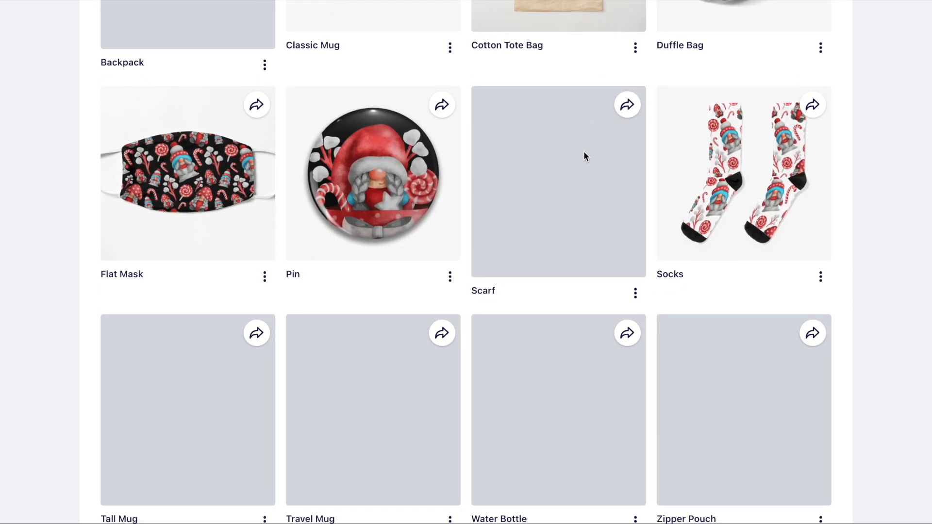
{"action": "scroll", "coordinate": [614, 142], "scroll_direction": "down", "scroll_amount": 8}
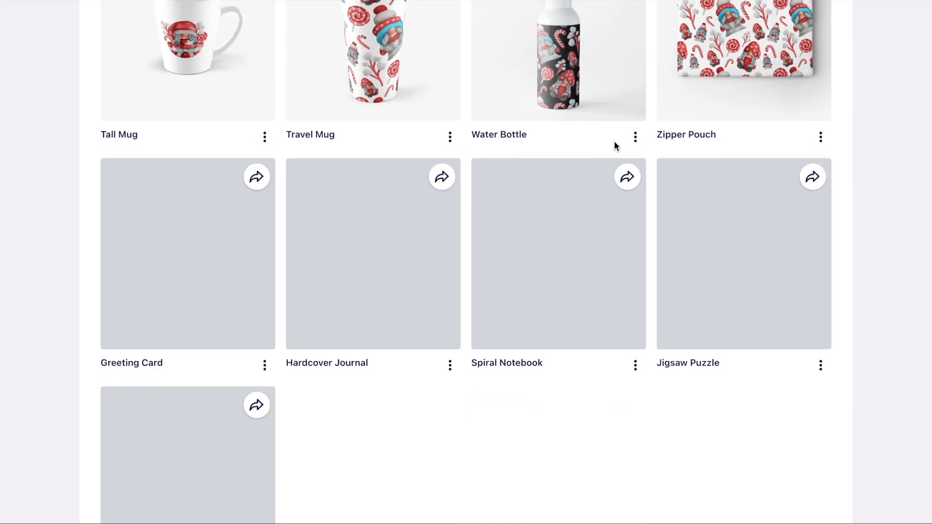
{"action": "scroll", "coordinate": [653, 278], "scroll_direction": "up", "scroll_amount": 15}
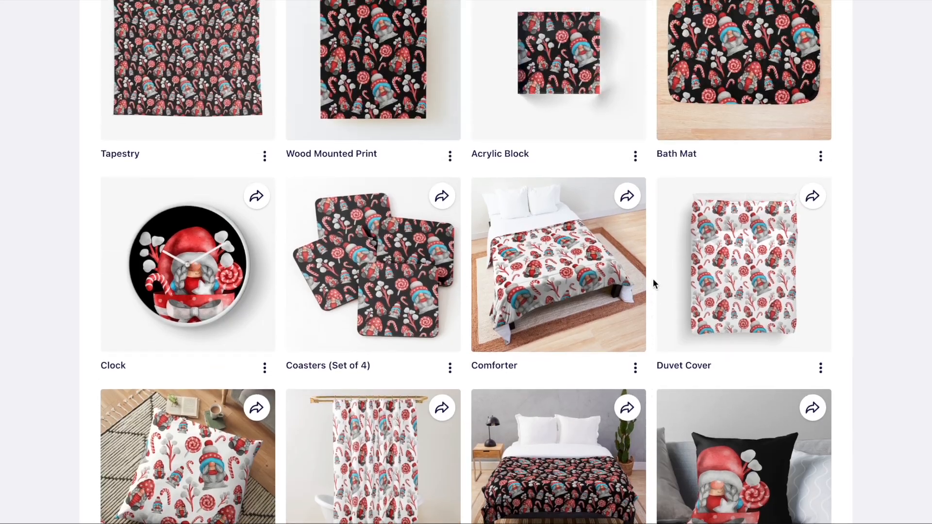
{"action": "scroll", "coordinate": [653, 279], "scroll_direction": "up", "scroll_amount": 18}
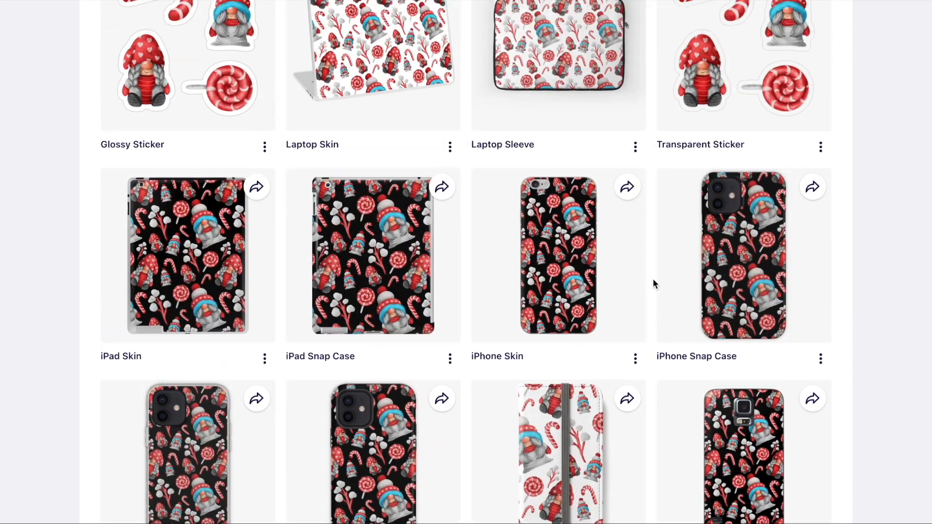
{"action": "scroll", "coordinate": [653, 279], "scroll_direction": "up", "scroll_amount": 10}
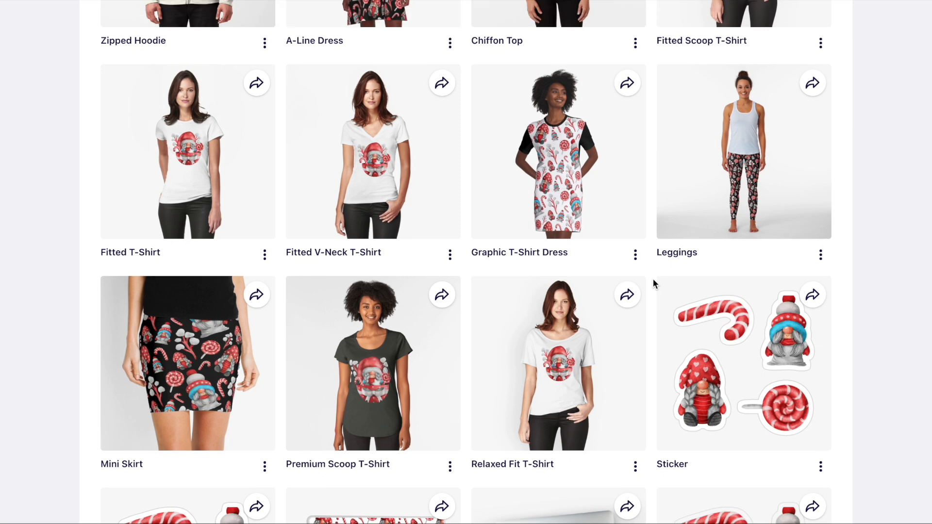
{"action": "scroll", "coordinate": [653, 281], "scroll_direction": "up", "scroll_amount": 9}
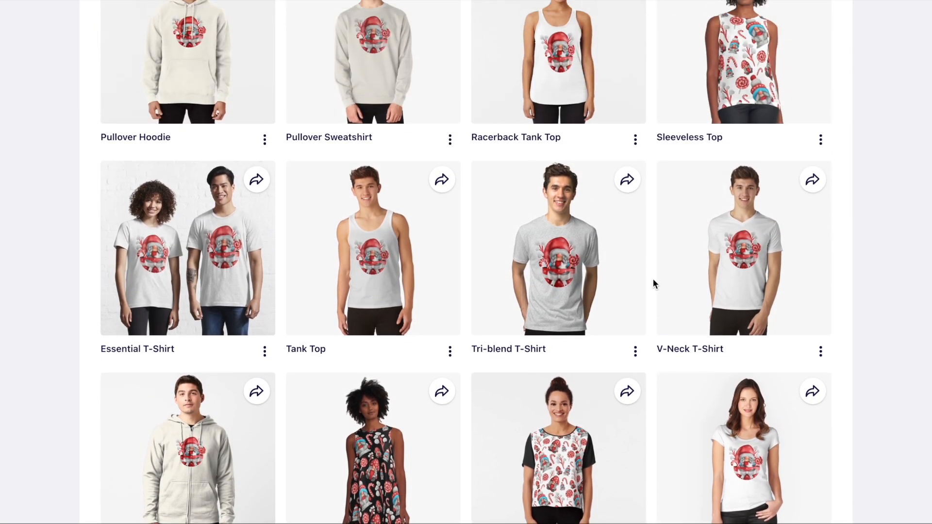
{"action": "scroll", "coordinate": [653, 280], "scroll_direction": "up", "scroll_amount": 10}
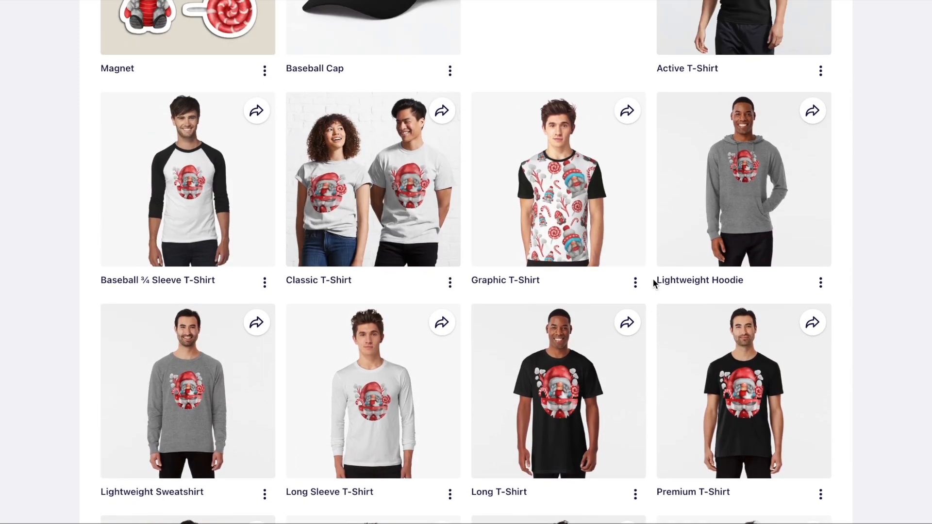
{"action": "scroll", "coordinate": [652, 278], "scroll_direction": "up", "scroll_amount": 10}
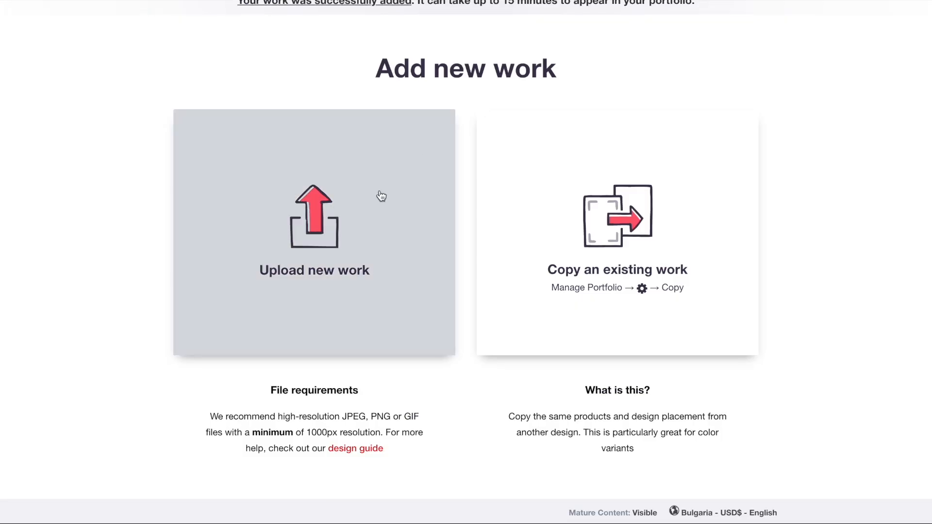
Upload 3.png as a new work for the Spooky Halloween Mugs design and add the tag halloween pattern
{"action": "left_click", "coordinate": [332, 210]}
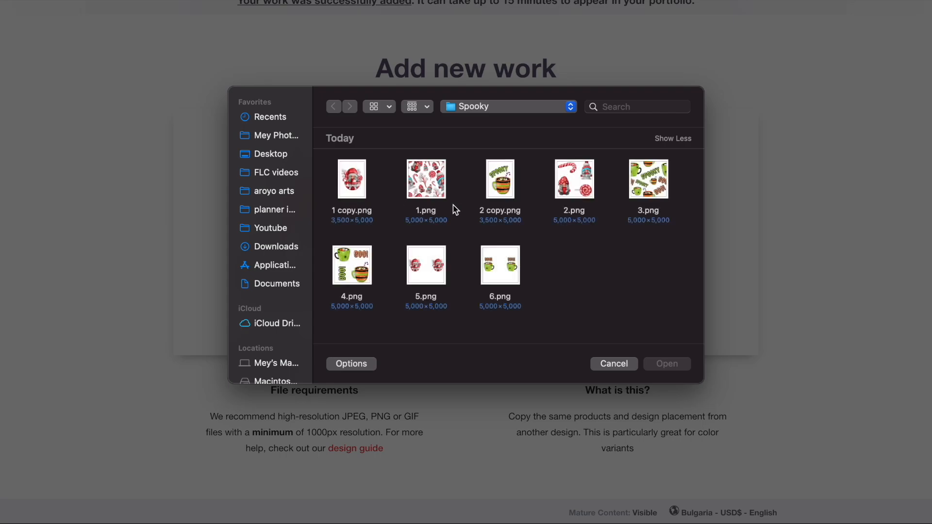
{"action": "double_click", "coordinate": [650, 187]}
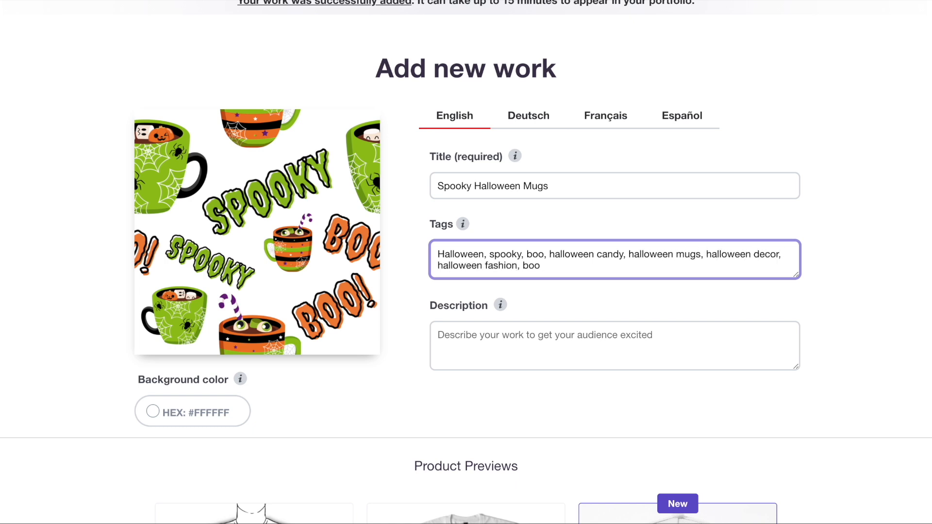
{"action": "type", "text": "halloween pattern,"}
Use 2 copy.png as the product image and set the Pillows & Totes background to purple
{"action": "scroll", "coordinate": [466, 262], "scroll_direction": "down", "scroll_amount": 4}
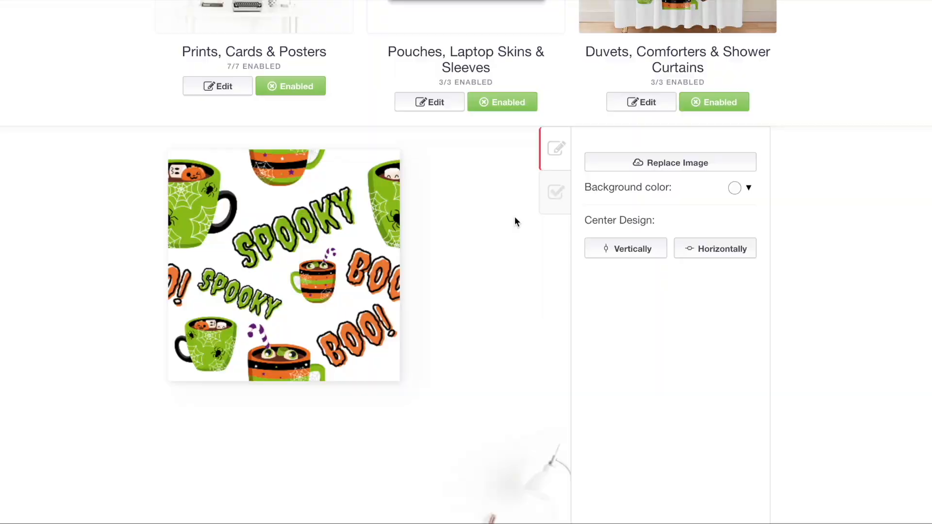
{"action": "left_click", "coordinate": [500, 187]}
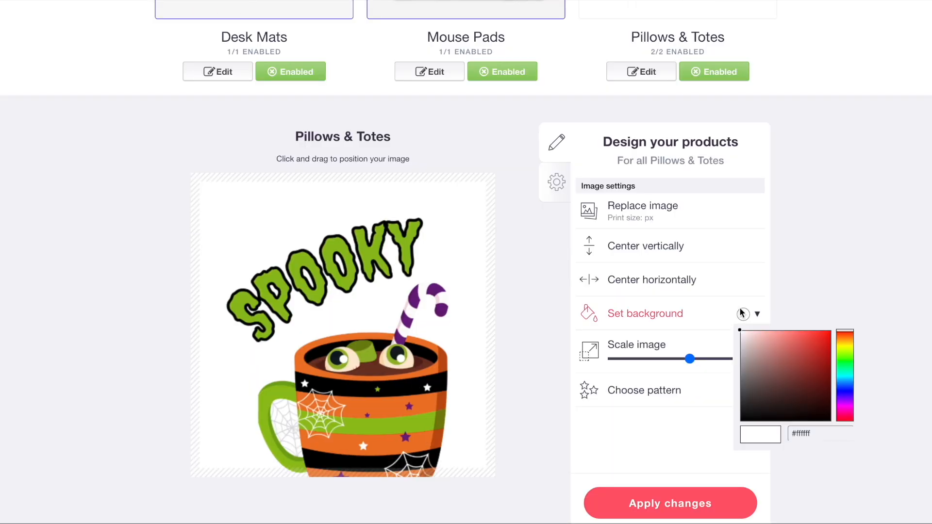
{"action": "left_click", "coordinate": [845, 403]}
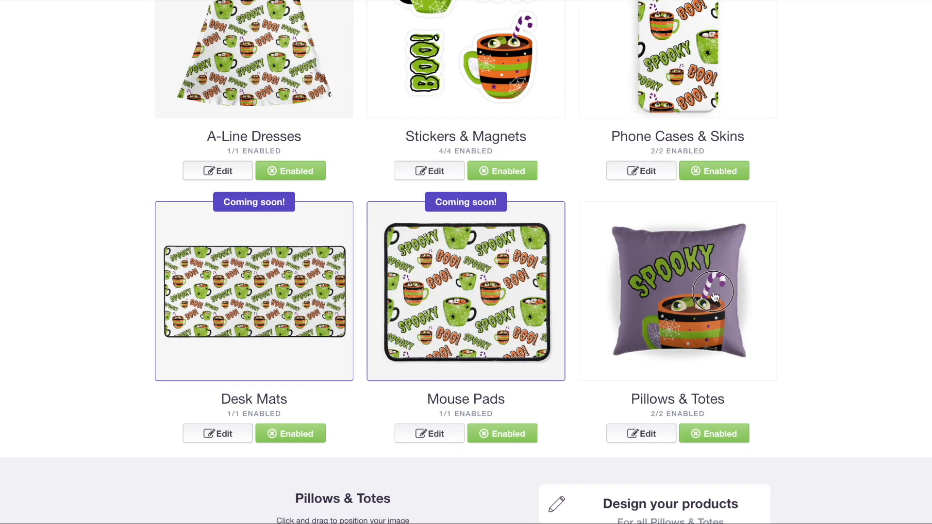
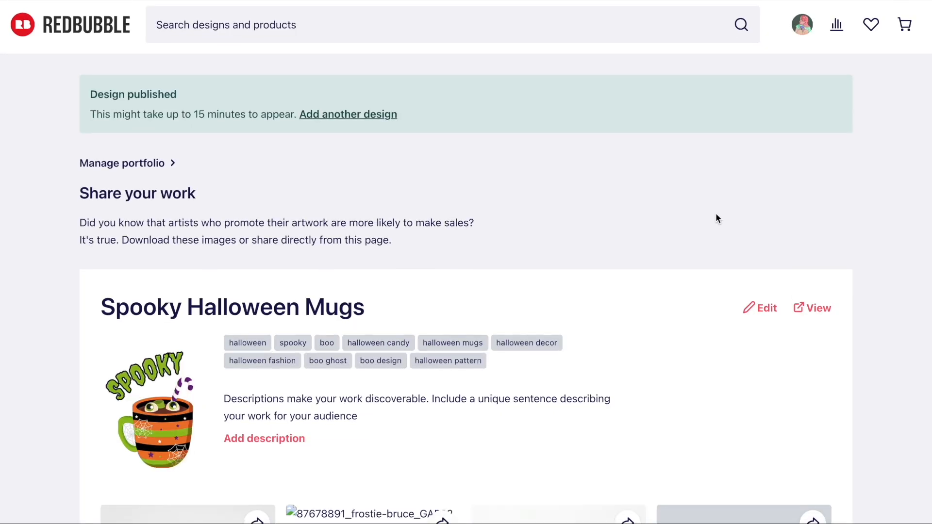
Review the face mask and apparel previews of the published Spooky Halloween Mugs design, including the T-shirts, hoodies, tops and A-Line Dress
{"action": "scroll", "coordinate": [716, 217], "scroll_direction": "down", "scroll_amount": 7}
{"action": "scroll", "coordinate": [614, 139], "scroll_direction": "down", "scroll_amount": 10}
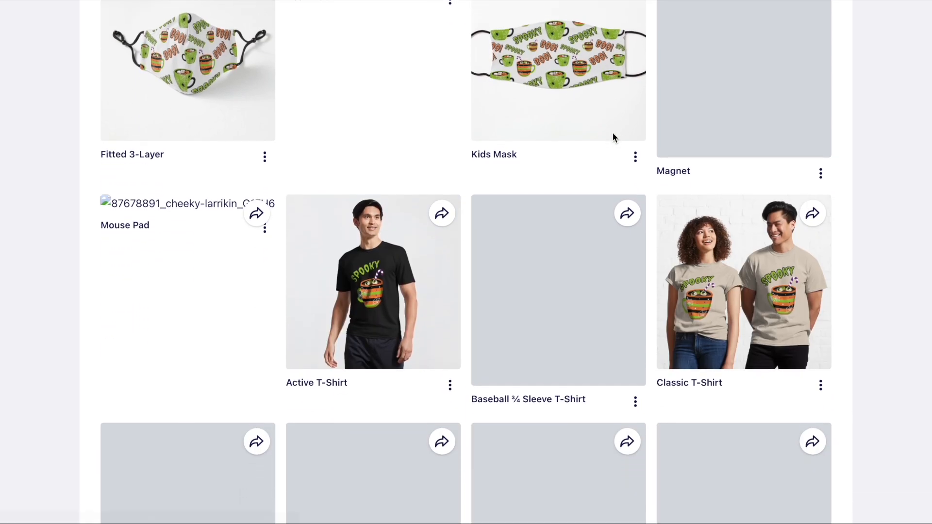
{"action": "scroll", "coordinate": [613, 137], "scroll_direction": "down", "scroll_amount": 6}
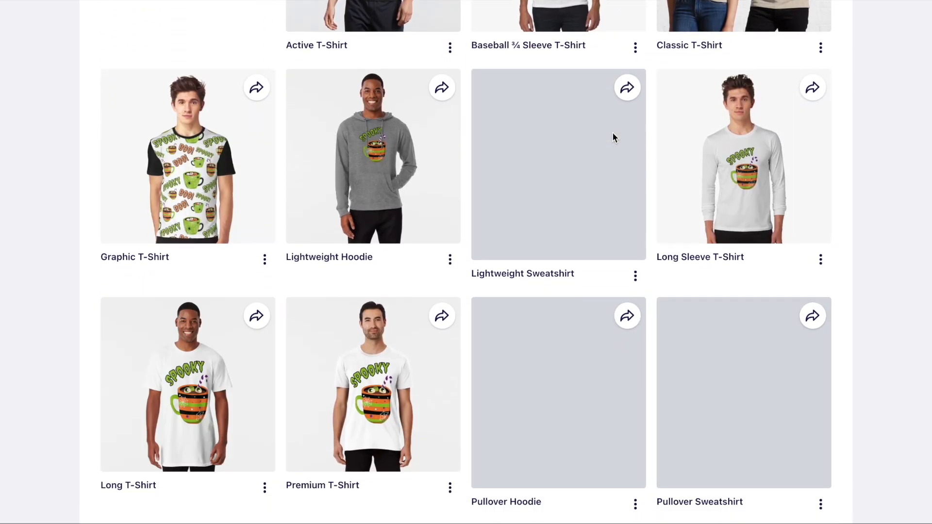
{"action": "scroll", "coordinate": [433, 188], "scroll_direction": "down", "scroll_amount": 5}
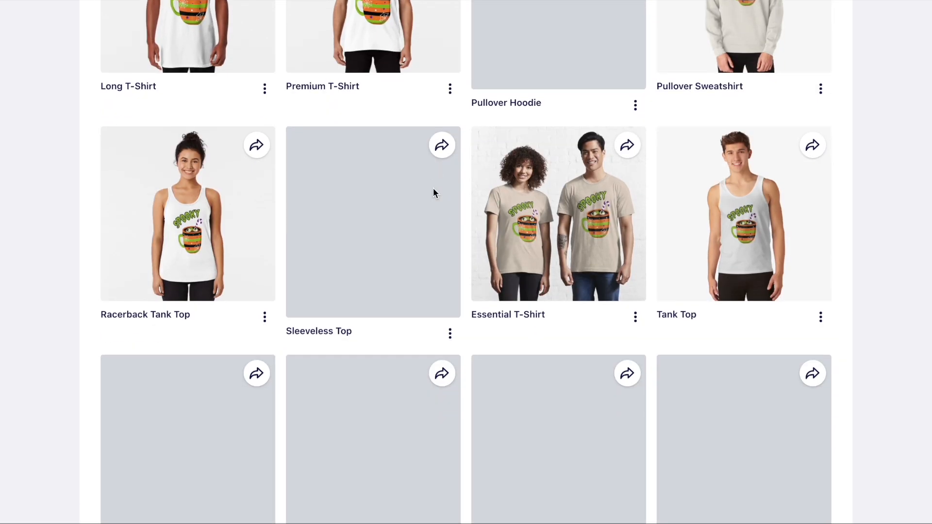
{"action": "scroll", "coordinate": [547, 175], "scroll_direction": "down", "scroll_amount": 4}
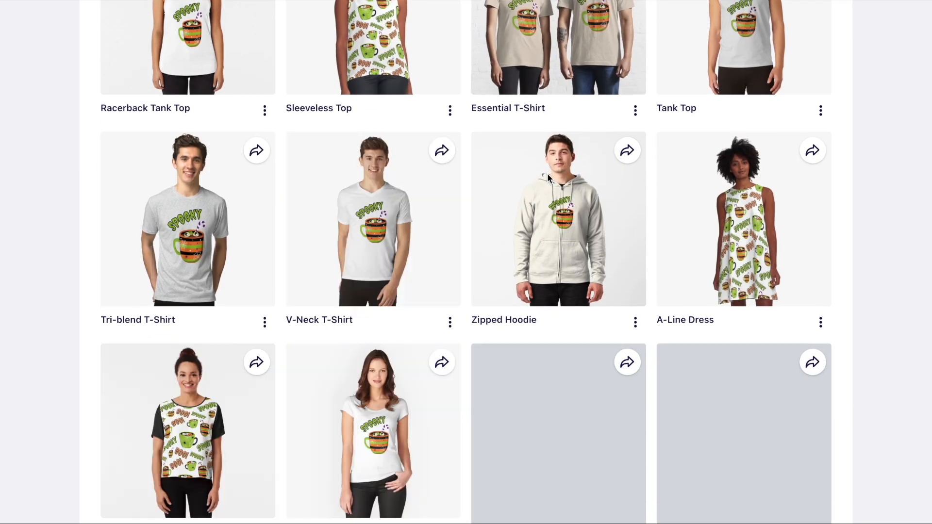
{"action": "scroll", "coordinate": [547, 179], "scroll_direction": "down", "scroll_amount": 8}
{"action": "scroll", "coordinate": [547, 178], "scroll_direction": "up", "scroll_amount": 5}
{"action": "scroll", "coordinate": [547, 178], "scroll_direction": "up", "scroll_amount": 4}
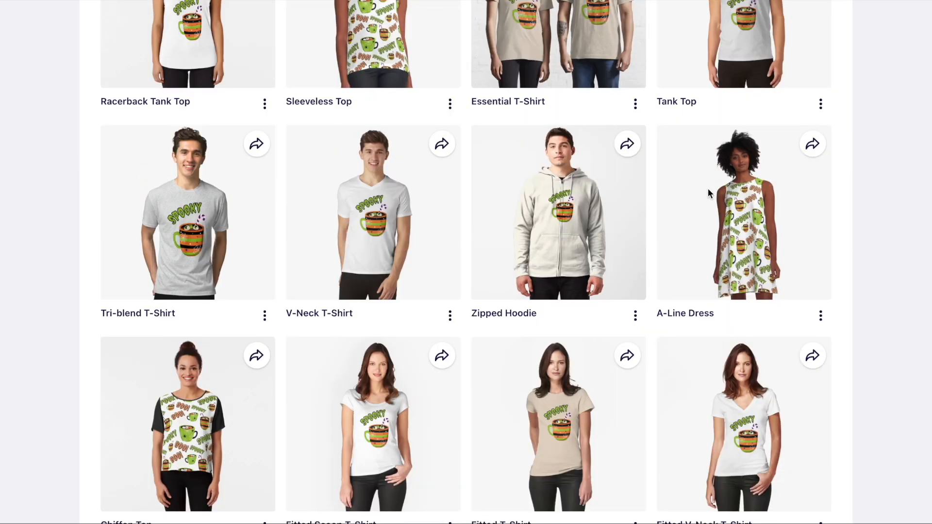
{"action": "scroll", "coordinate": [573, 175], "scroll_direction": "down", "scroll_amount": 8}
Review the Spooky Halloween Mugs previews for stickers, device cases, wall art, home goods, kids' clothes, bags and stationery
{"action": "scroll", "coordinate": [571, 172], "scroll_direction": "down", "scroll_amount": 6}
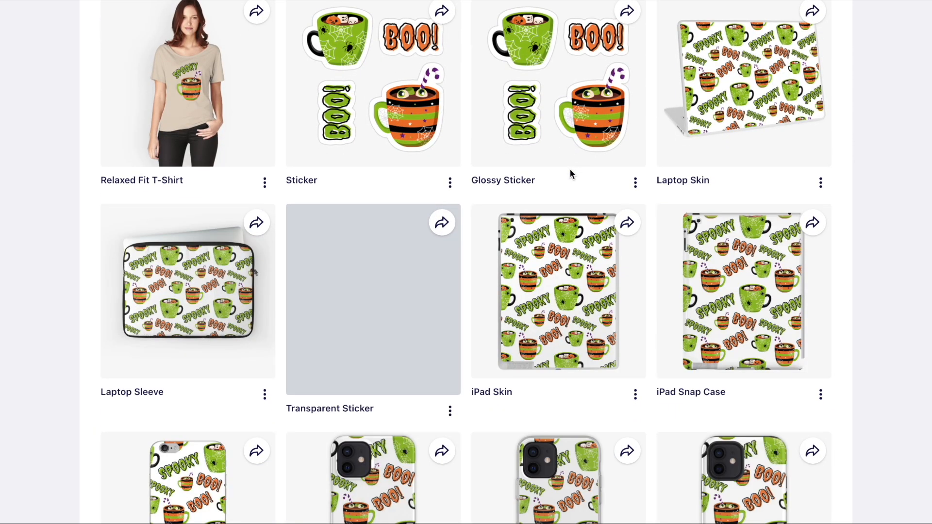
{"action": "scroll", "coordinate": [495, 137], "scroll_direction": "down", "scroll_amount": 8}
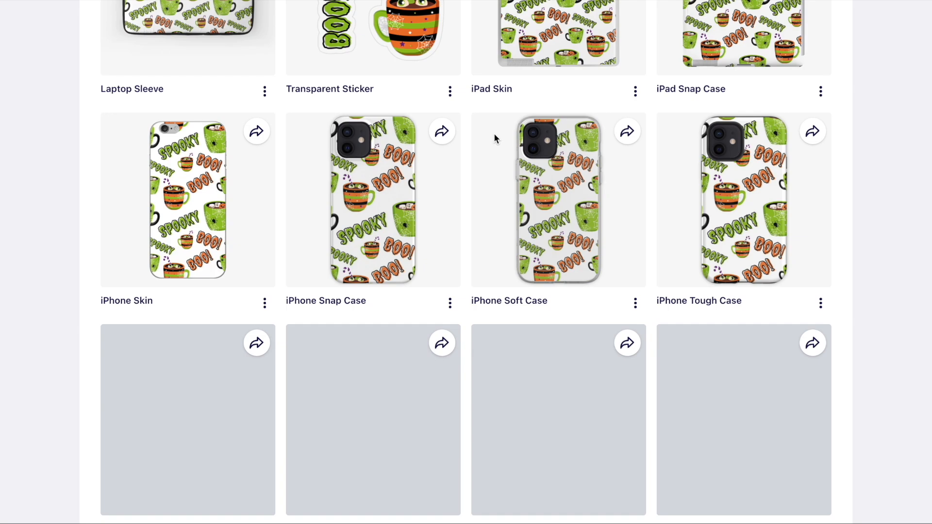
{"action": "scroll", "coordinate": [450, 138], "scroll_direction": "up", "scroll_amount": 5}
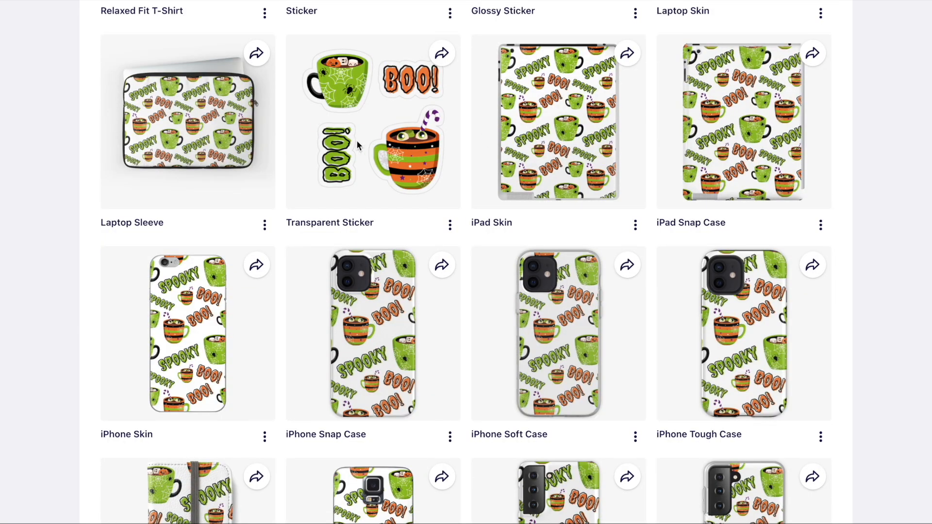
{"action": "scroll", "coordinate": [503, 145], "scroll_direction": "down", "scroll_amount": 14}
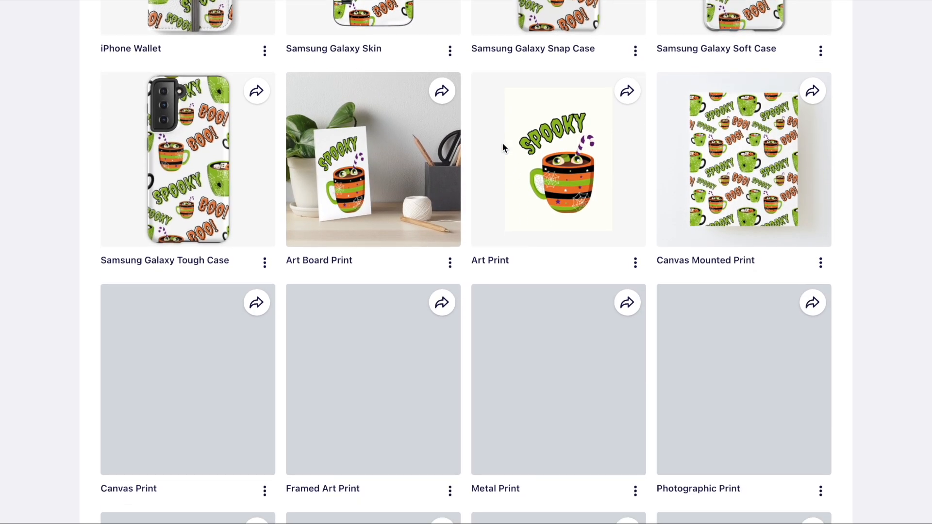
{"action": "scroll", "coordinate": [503, 146], "scroll_direction": "down", "scroll_amount": 10}
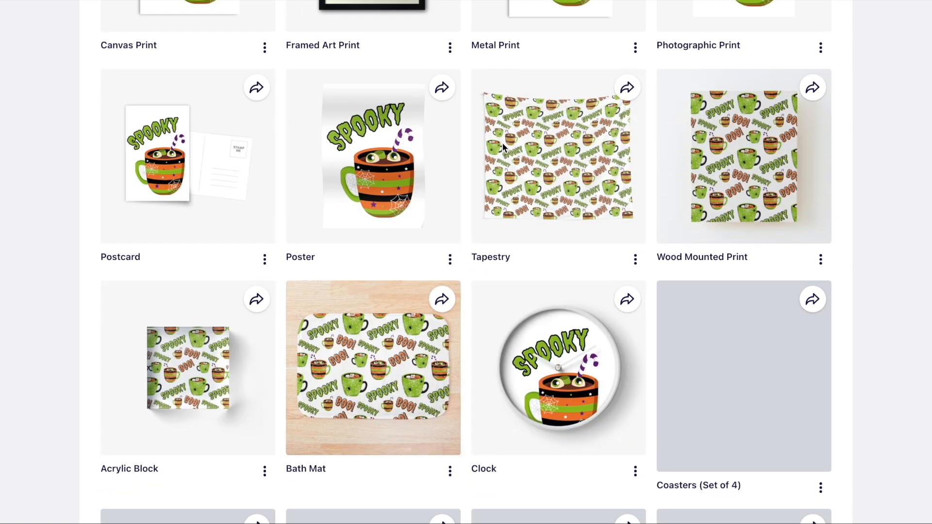
{"action": "scroll", "coordinate": [502, 141], "scroll_direction": "down", "scroll_amount": 5}
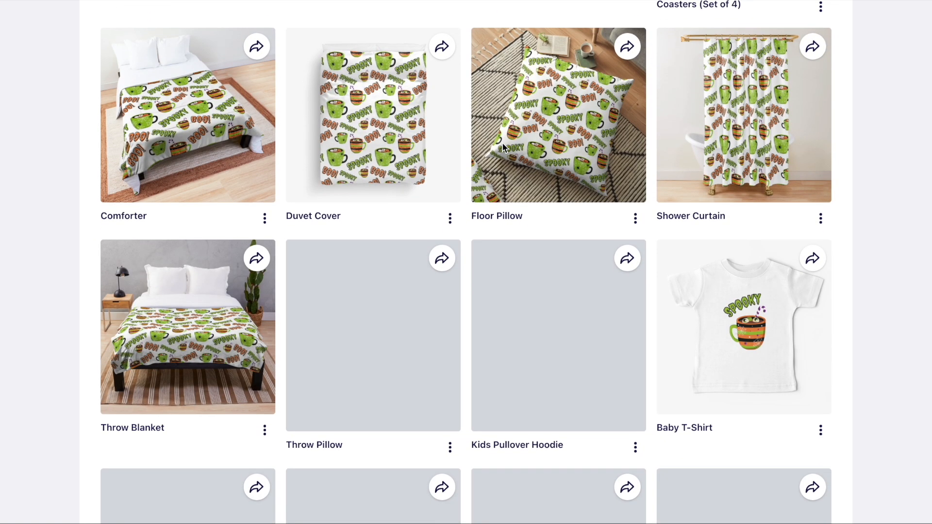
{"action": "scroll", "coordinate": [503, 146], "scroll_direction": "down", "scroll_amount": 8}
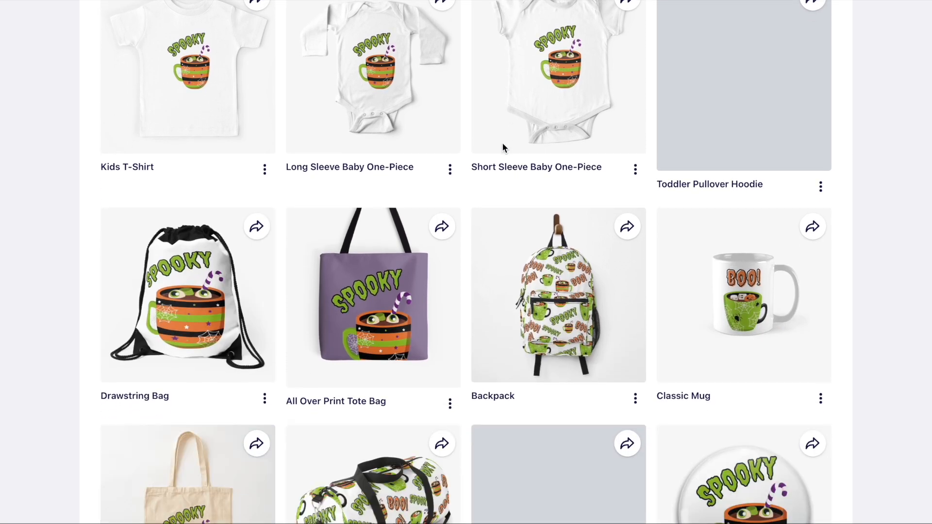
{"action": "scroll", "coordinate": [503, 147], "scroll_direction": "down", "scroll_amount": 10}
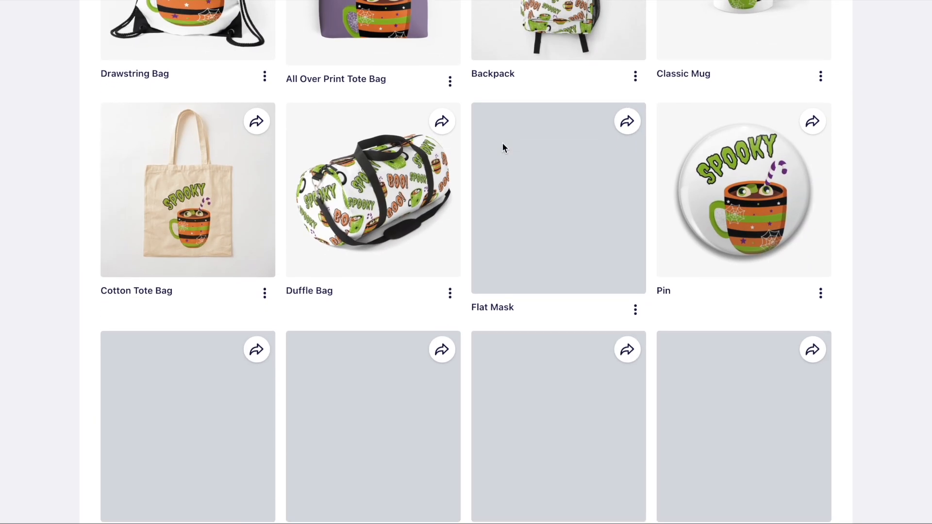
{"action": "scroll", "coordinate": [524, 212], "scroll_direction": "down", "scroll_amount": 7}
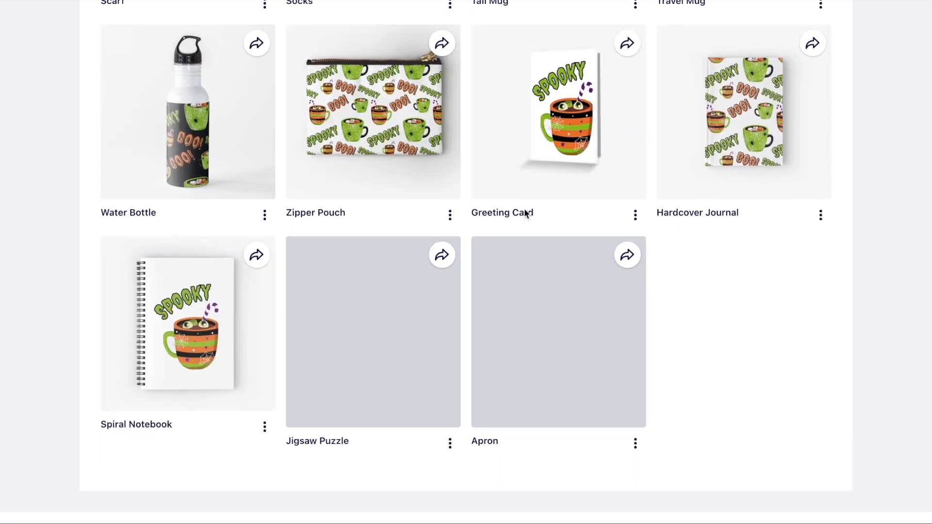